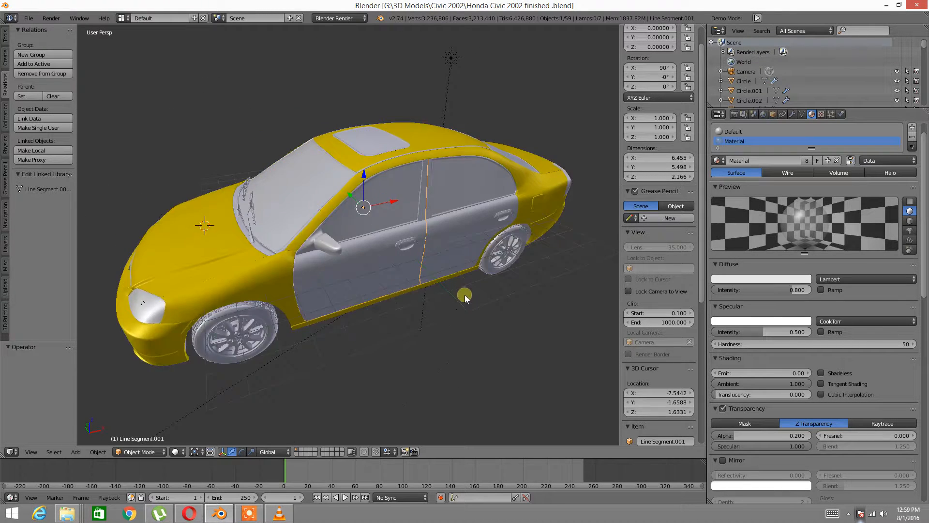
Step: Isolate the selected front door object in local view and enter Edit Mode on its mesh
scroll(420, 274, up, 5)
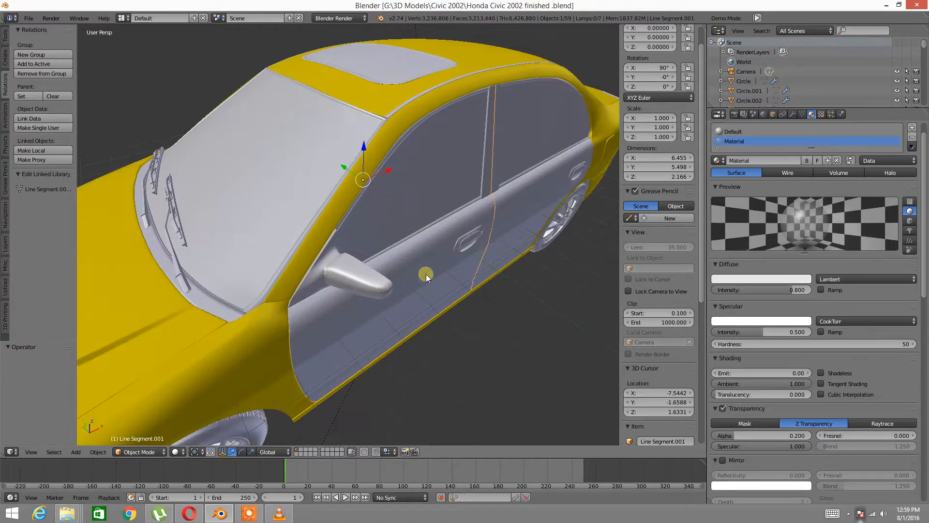
middle_drag(460, 247, 512, 240)
scroll(445, 238, up, 2)
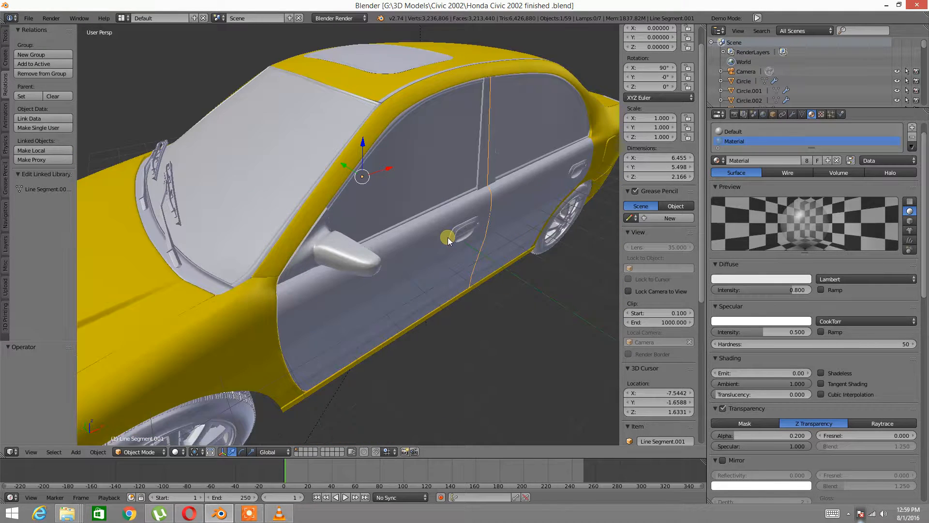
key(KP_Divide)
middle_drag(328, 193, 354, 233)
scroll(319, 237, up, 2)
key(Tab)
click(400, 206)
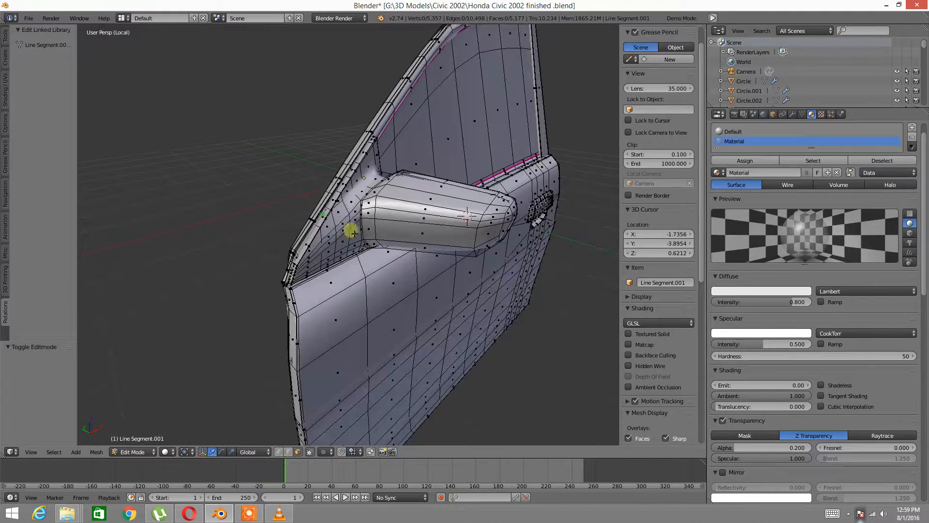
Step: Select all the linked faces of the side mirror and its triangular mount, and hide them
right_click(347, 228)
shift+right_click(406, 210)
key(ctrl+l)
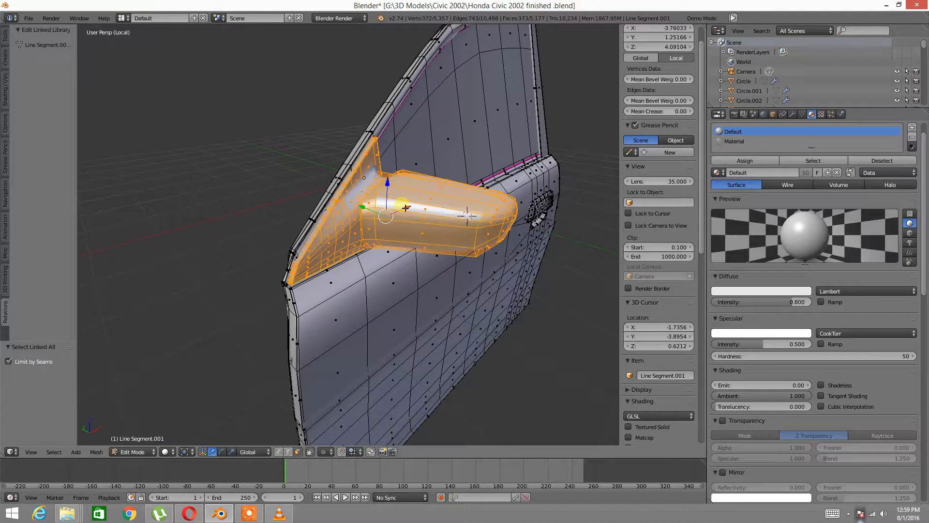
key(h)
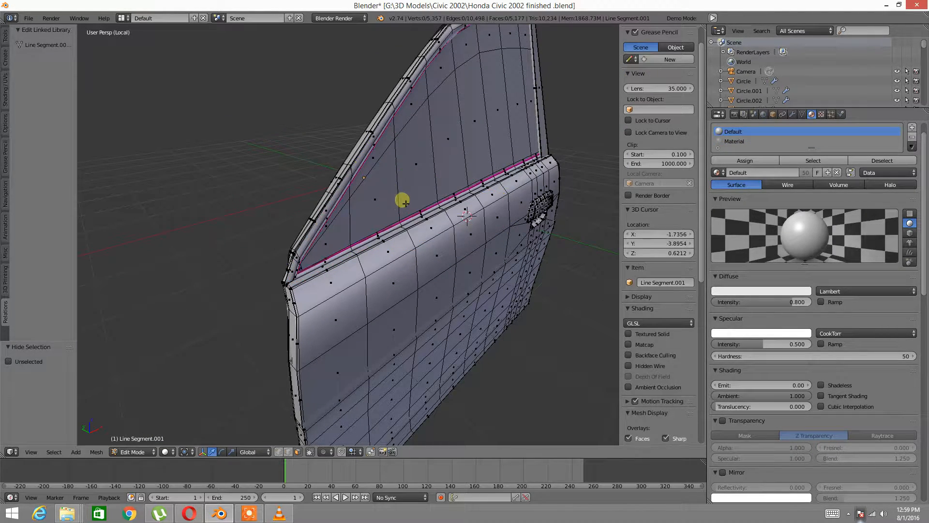
Step: Select the linked faces of the door handle and lower door panel, and hide the window and frame geometry around them
middle_drag(381, 242, 255, 219)
scroll(255, 219, up, 2)
right_click(335, 266)
middle_drag(558, 237, 340, 237)
shift+right_click(343, 255)
shift+right_click(354, 242)
shift+right_click(446, 249)
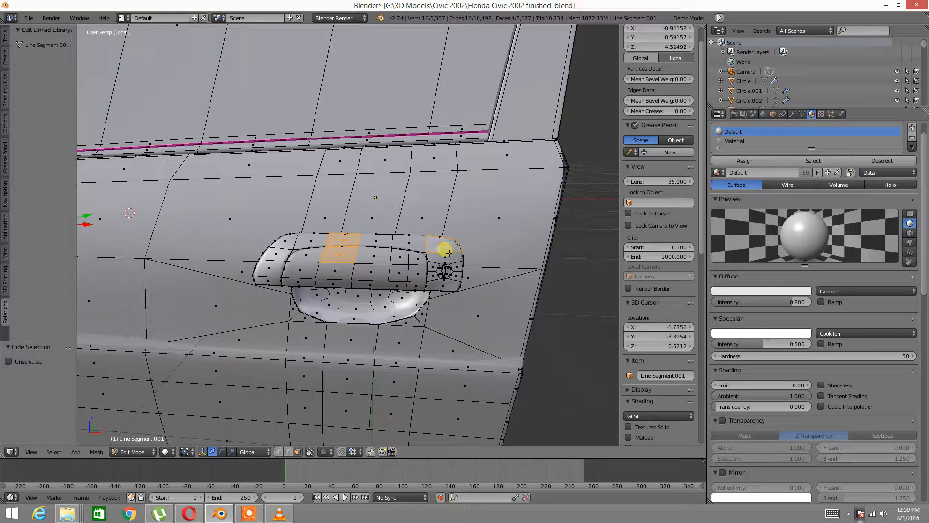
key(ctrl+l)
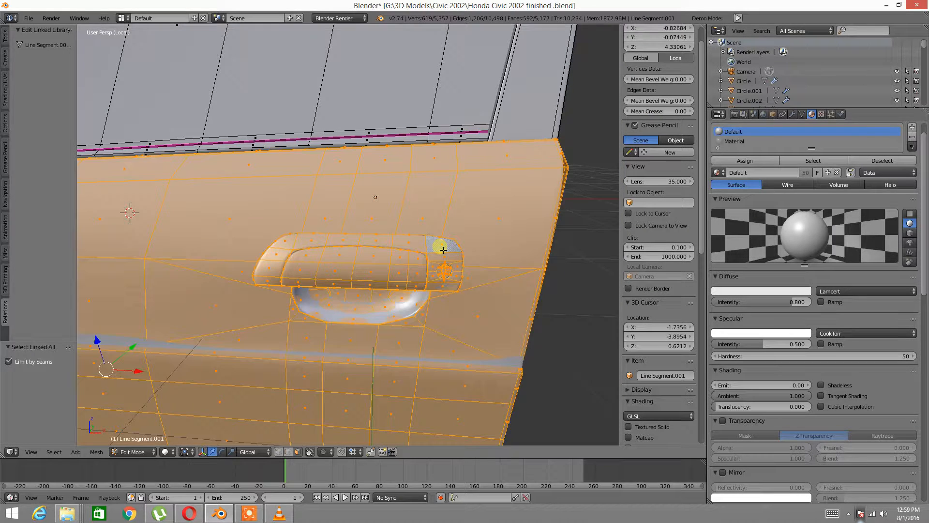
middle_drag(348, 155, 371, 170)
scroll(379, 184, down, 2)
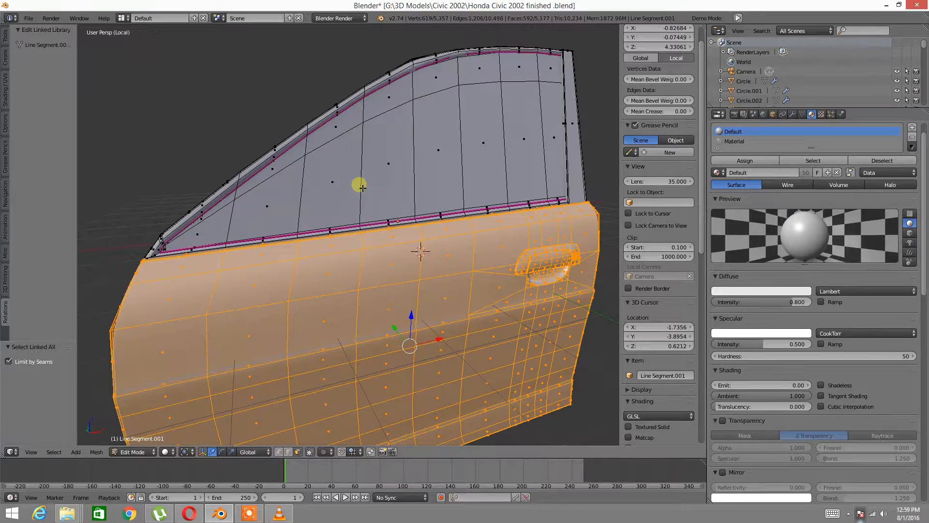
key(ctrl+i)
key(h)
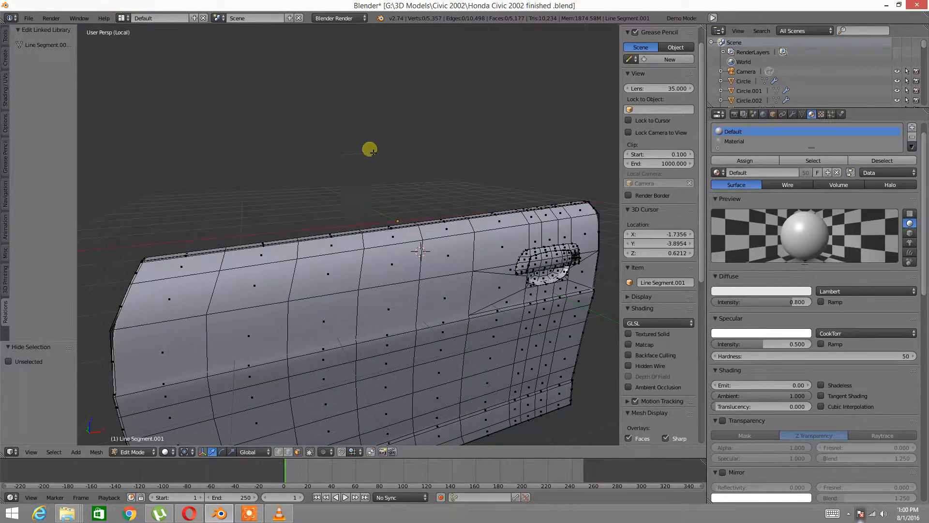
middle_drag(440, 269, 391, 309)
scroll(272, 271, up, 4)
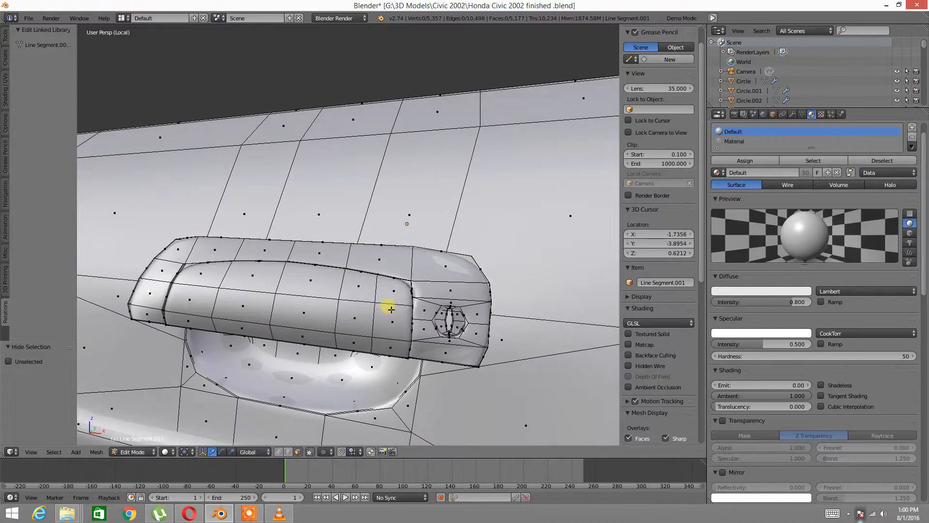
shift+middle_drag(455, 348, 379, 297)
scroll(421, 291, up, 6)
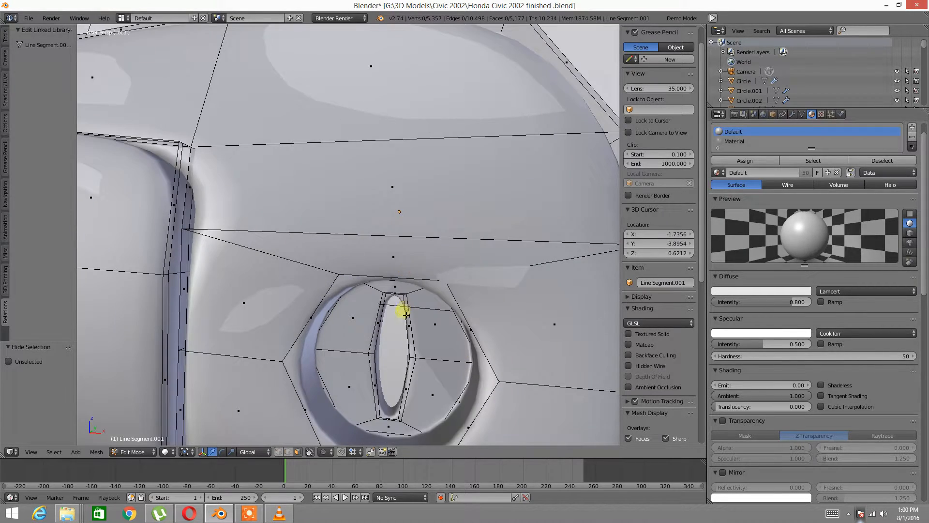
right_click(404, 313)
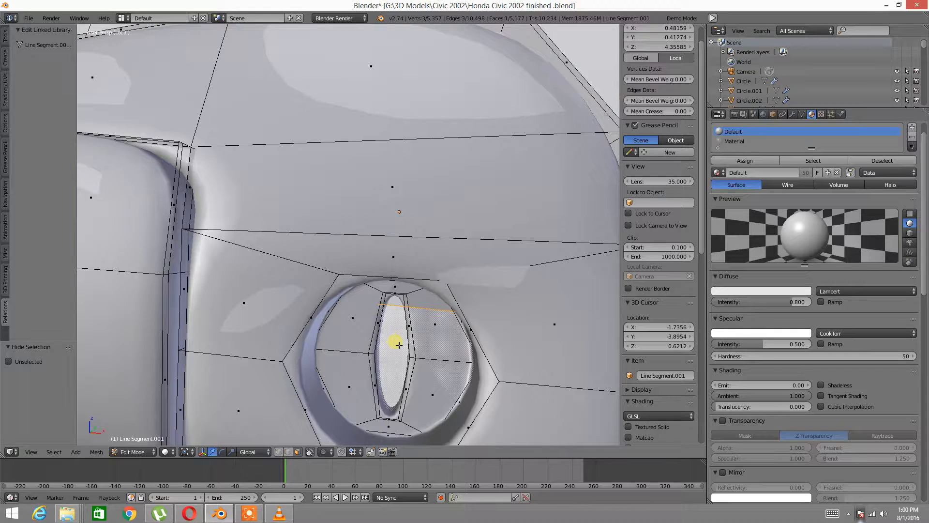
key(a)
scroll(412, 341, down, 6)
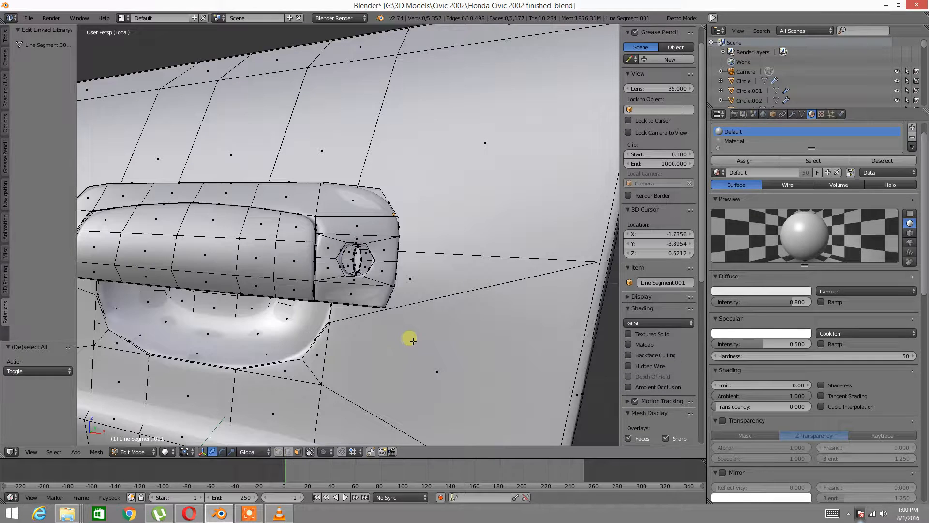
middle_drag(419, 334, 421, 334)
scroll(410, 318, up, 5)
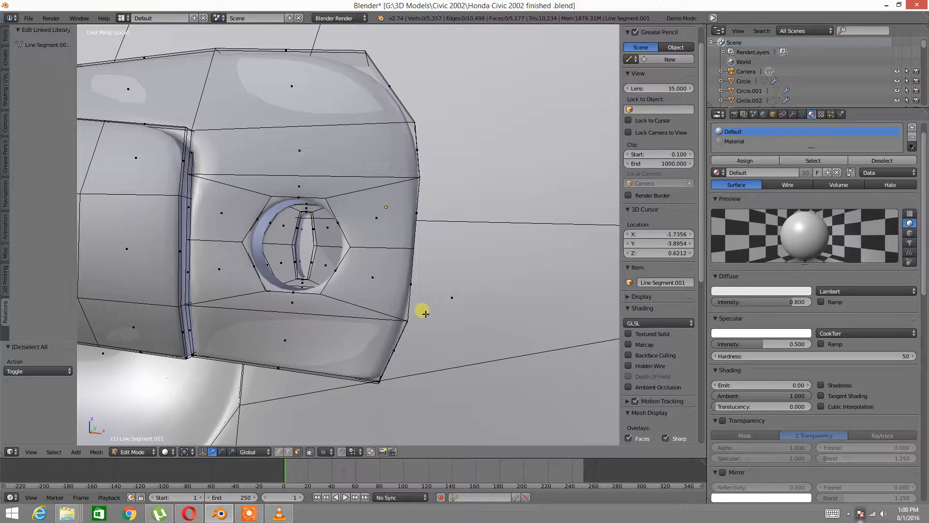
right_click(425, 314)
key(ctrl+z)
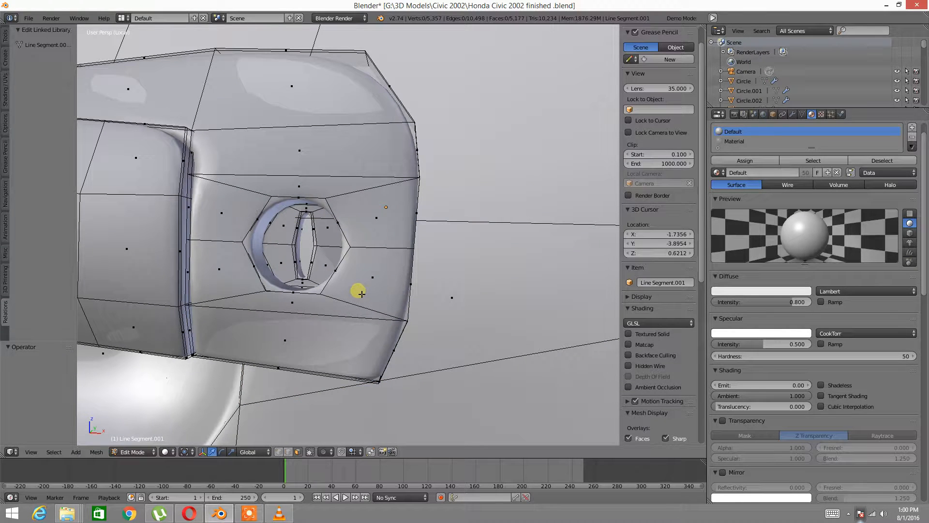
Step: Switch the viewport to Wireframe display around the lock on the door handle
key(ctrl+Tab)
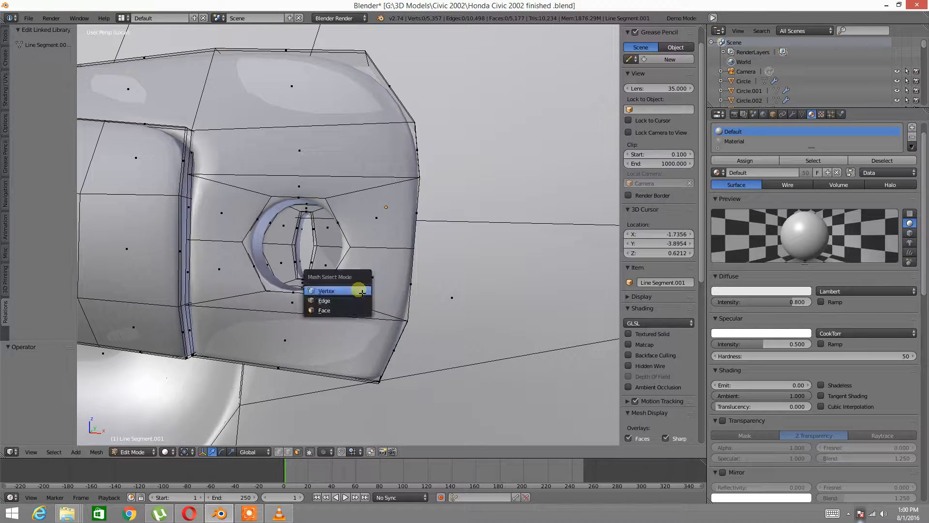
key(z)
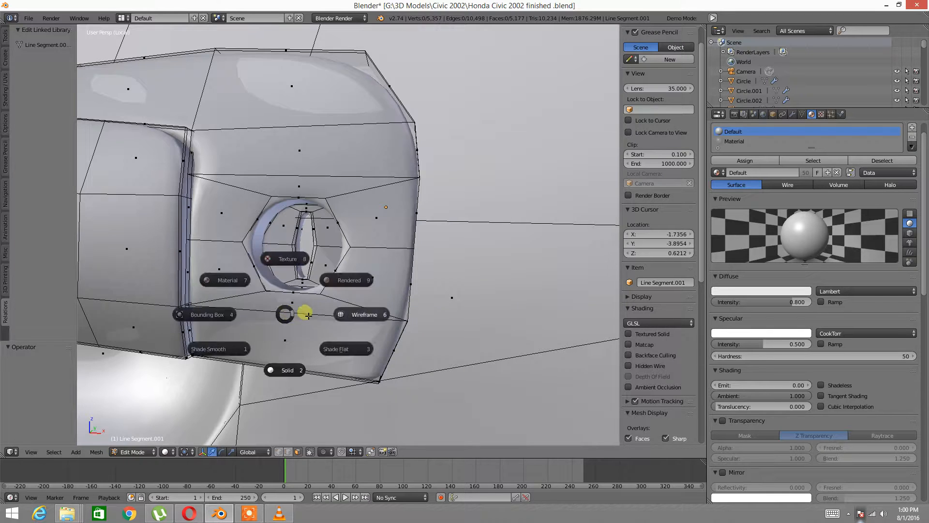
click(370, 320)
key(z)
click(443, 327)
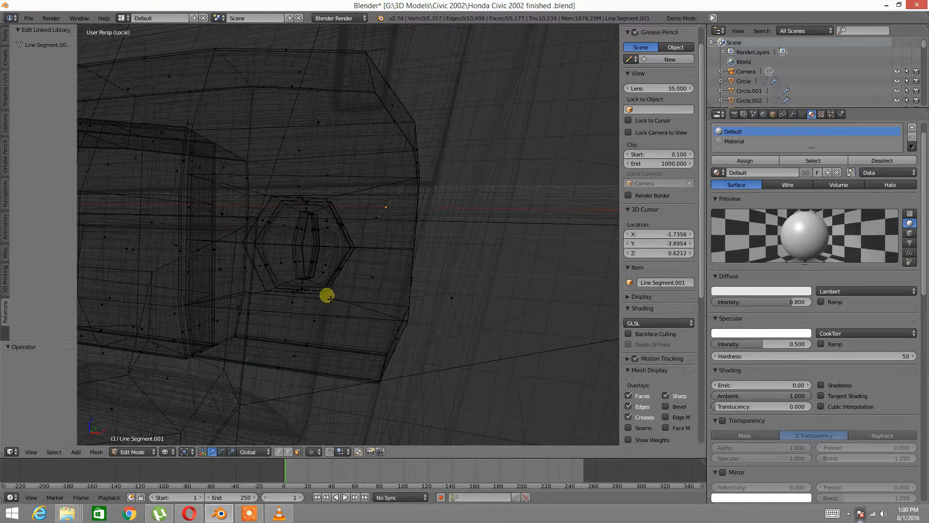
middle_drag(326, 295, 336, 300)
middle_drag(404, 302, 401, 302)
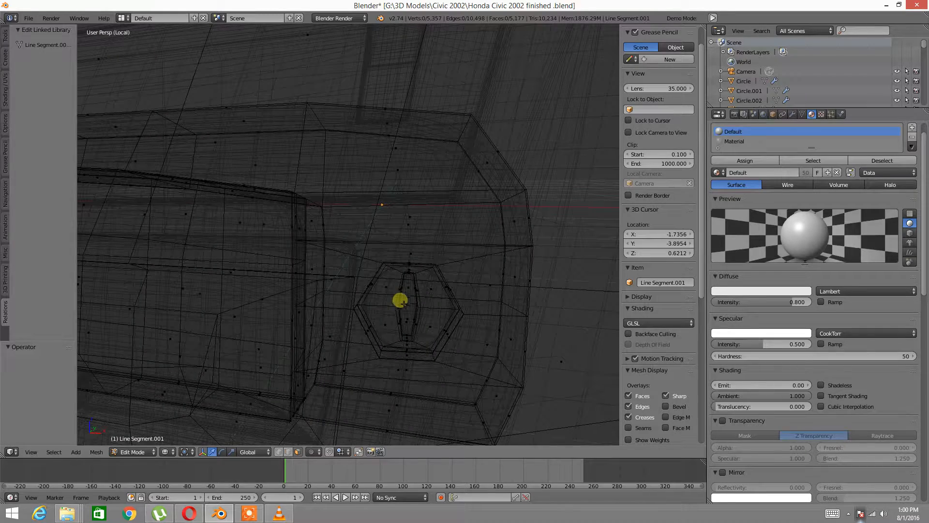
key(z)
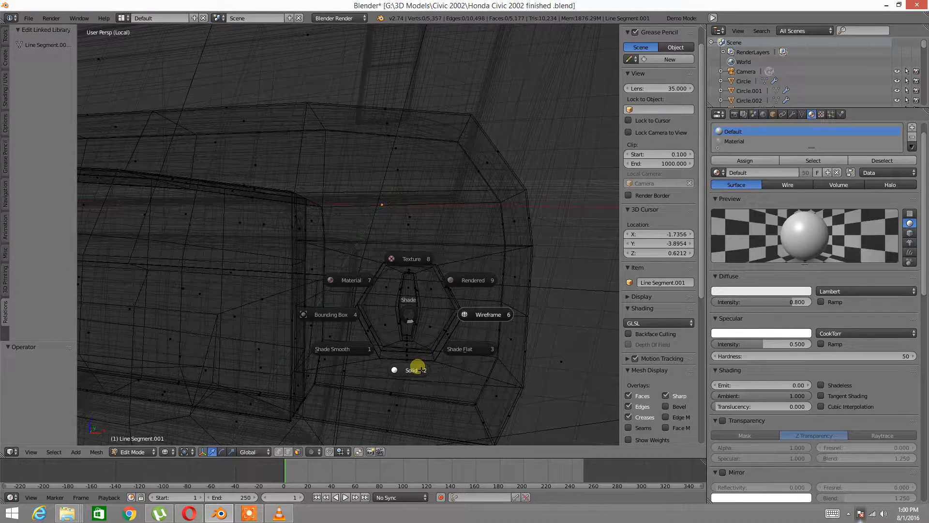
click(473, 315)
Step: Select the keyhole slot faces in the handle's lock and grow the selection outward over the lock's face
right_click(403, 286)
shift+right_click(411, 314)
key(ctrl+KP_Add)
key(ctrl+KP_Add)
key(ctrl+KP_Add)
key(ctrl+KP_Add)
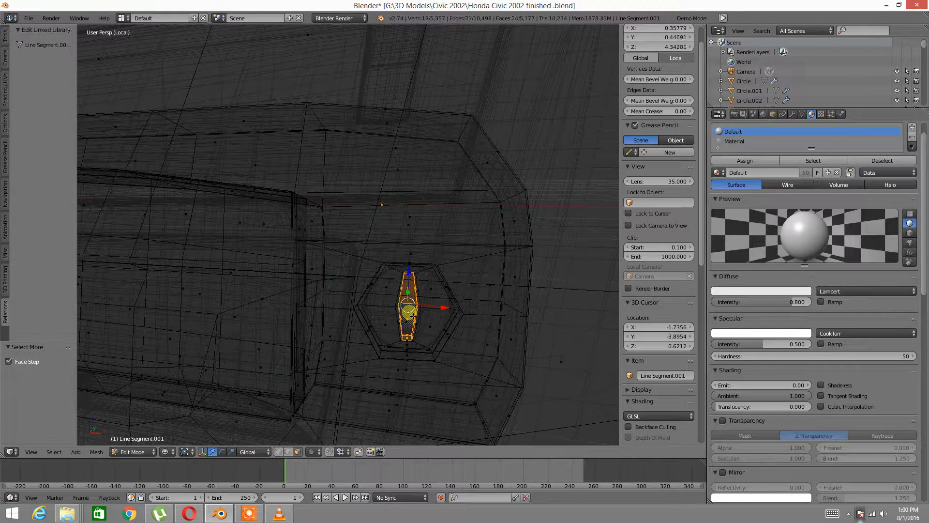
Step: Return to Solid display and extend the selection to the whole lock cylinder, excluding the rim on the surrounding handle
key(z)
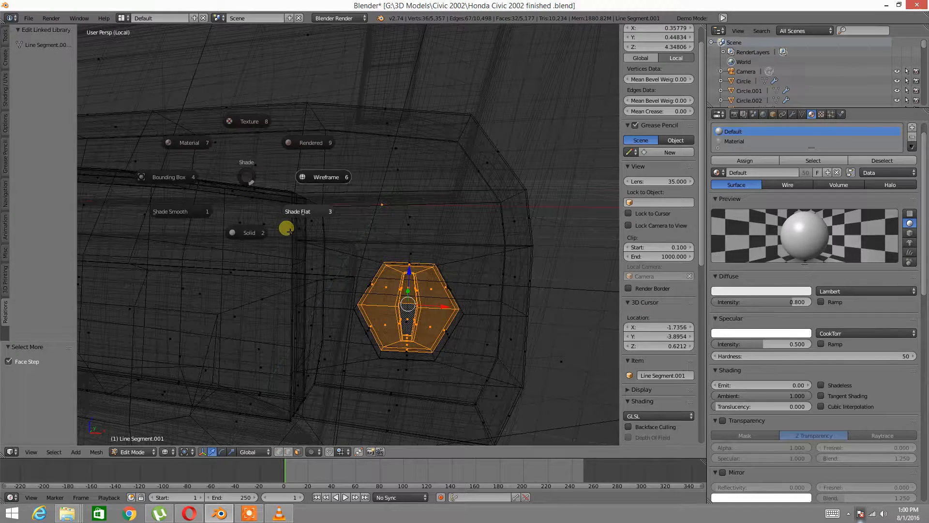
click(258, 231)
middle_drag(479, 216, 472, 220)
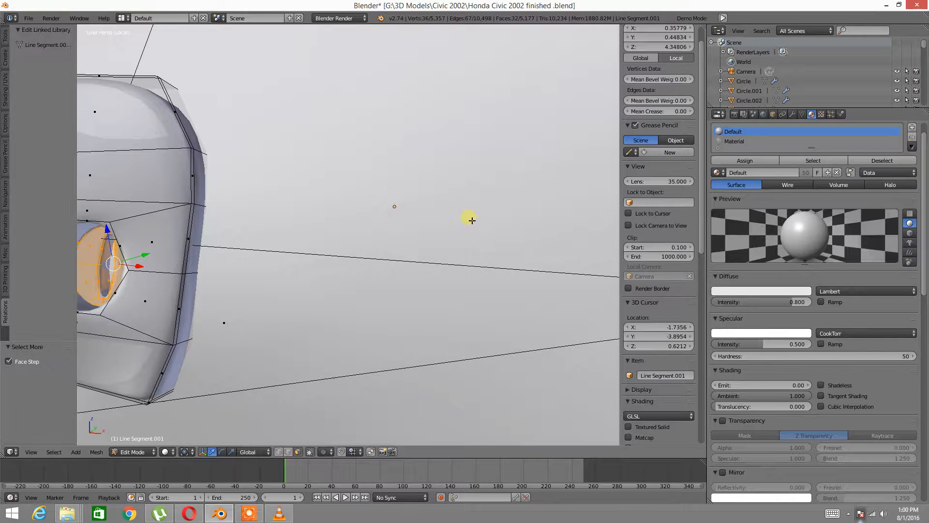
key(KP_Decimal)
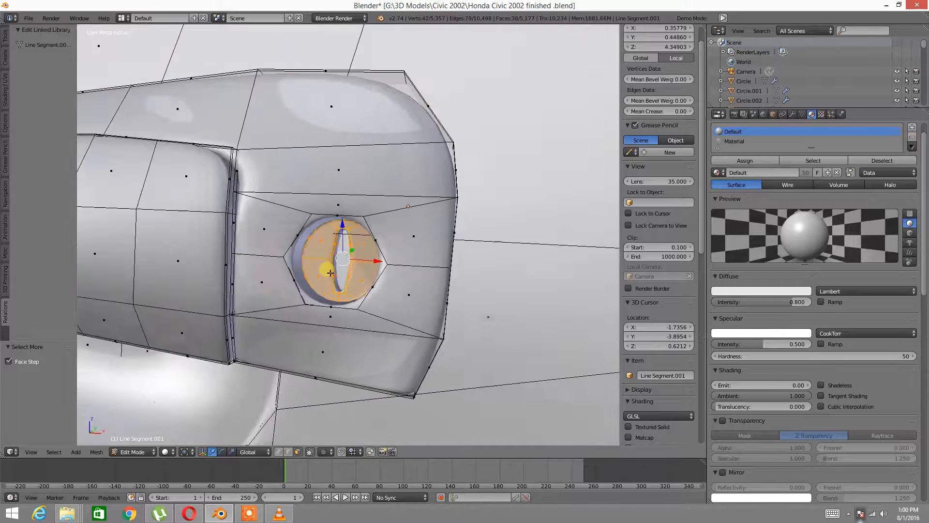
key(ctrl+KP_Add)
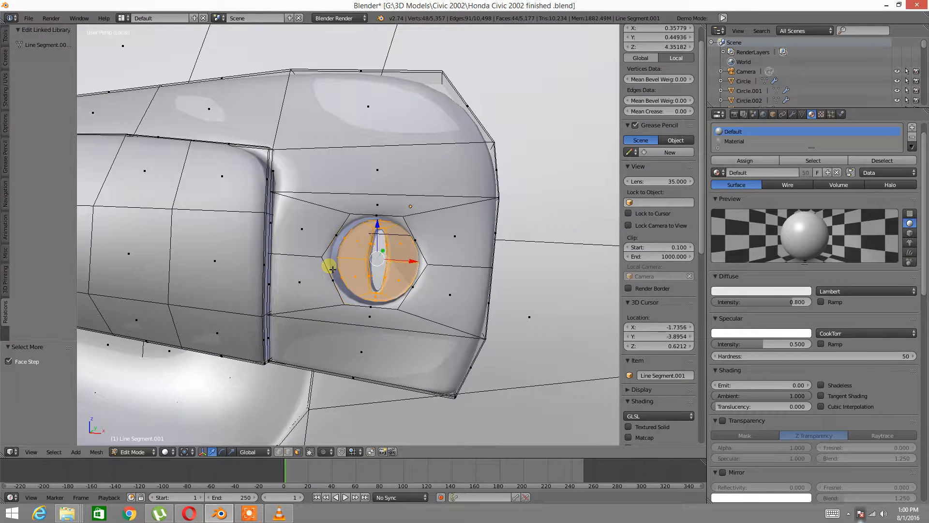
key(ctrl+KP_Add)
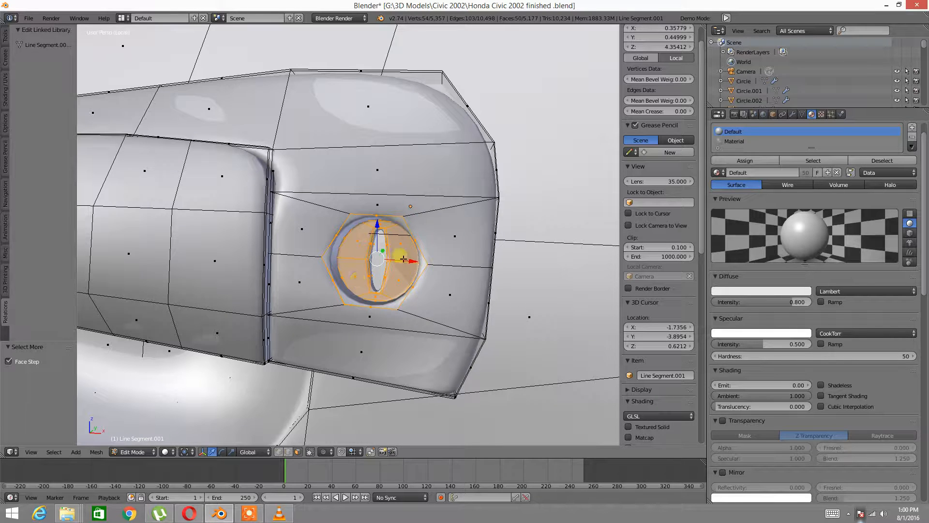
key(ctrl+KP_Subtract)
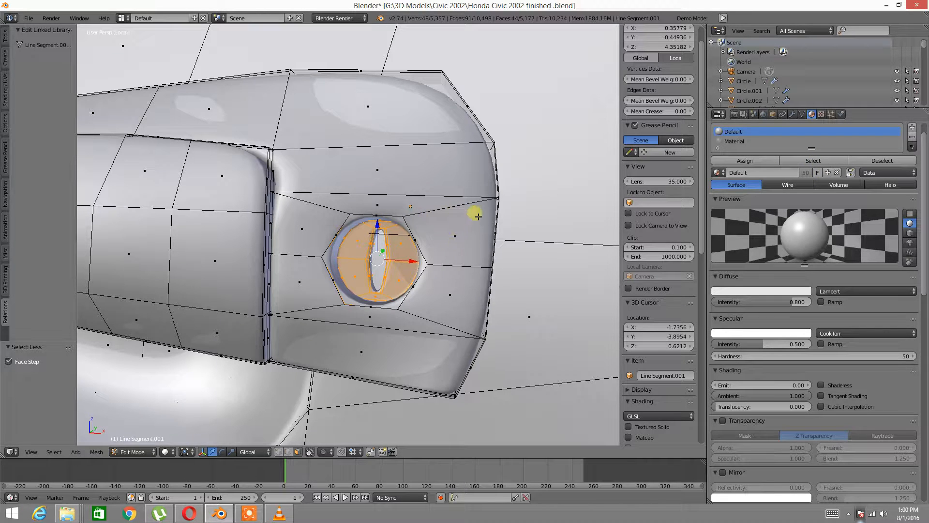
Step: Add two material slots, load Silver Color into the first new one, and assign it to the selected lock faces
double_click(912, 127)
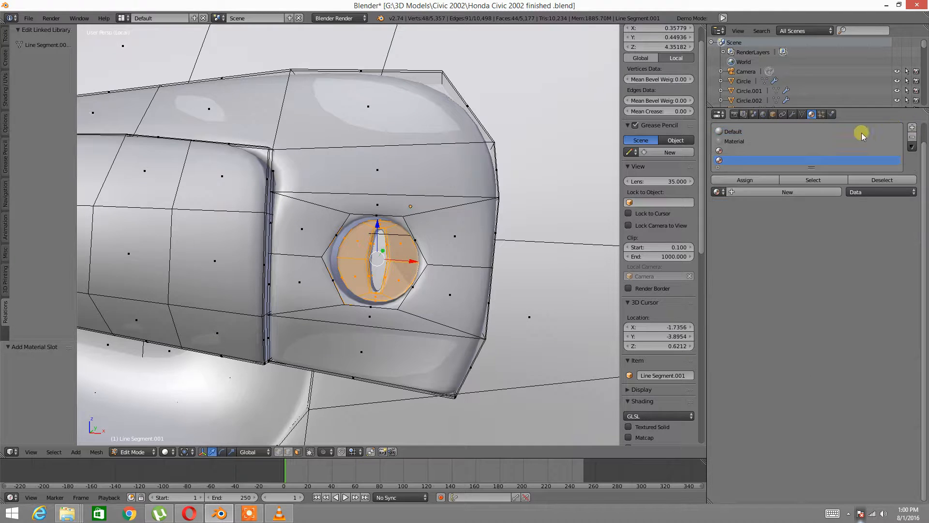
click(717, 192)
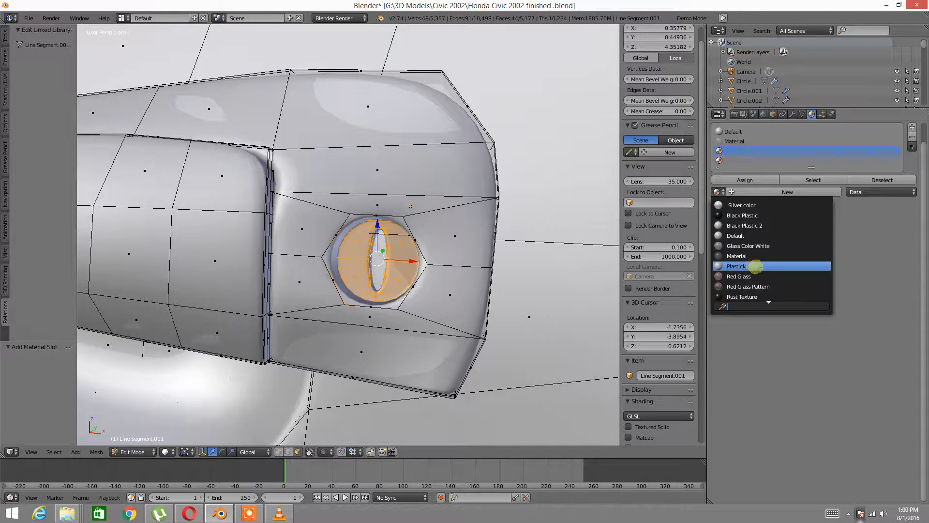
scroll(757, 267, down, 8)
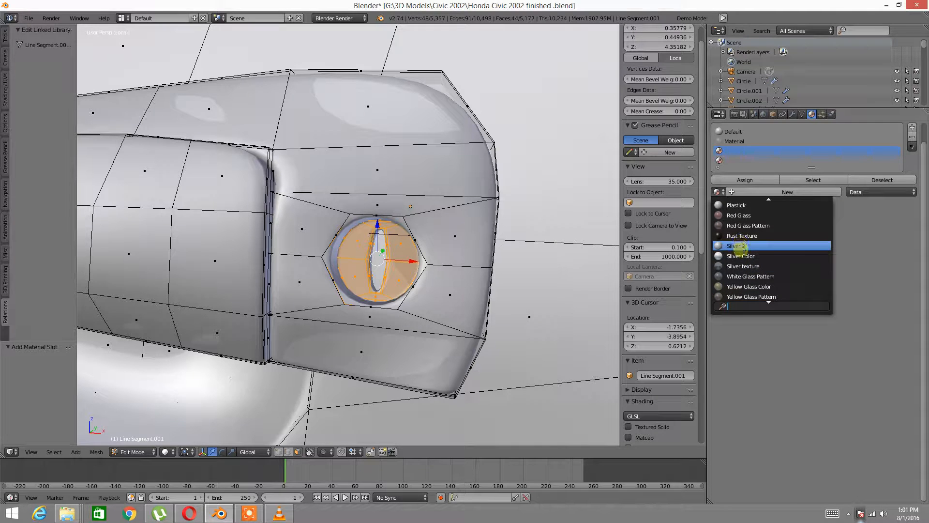
click(744, 257)
click(745, 180)
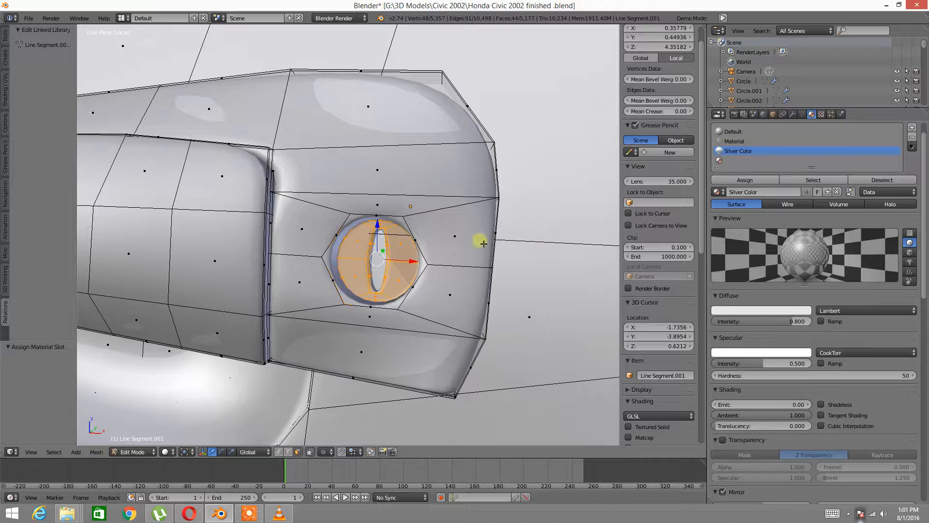
Step: Invert the selection, load Yellow Silver Texture into the empty material slot, and assign it to everything on the door except the lock
scroll(442, 219, down, 5)
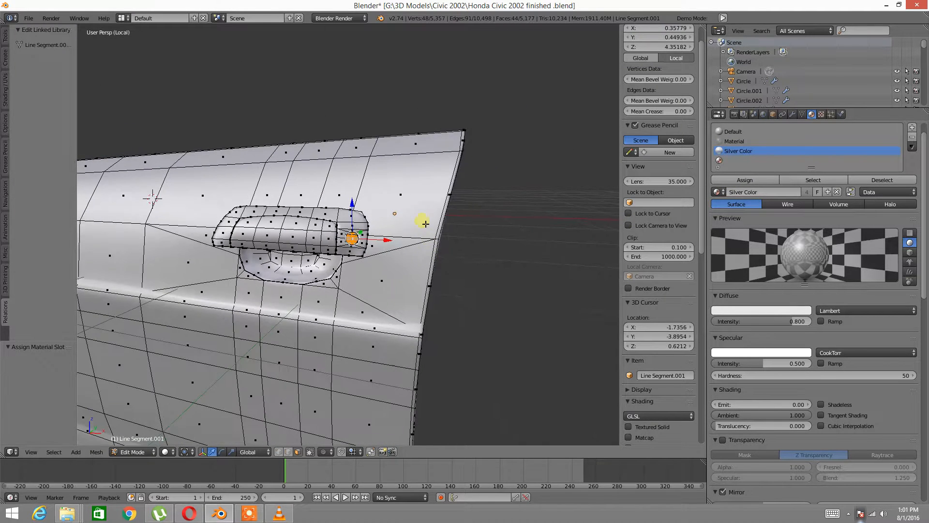
key(ctrl+i)
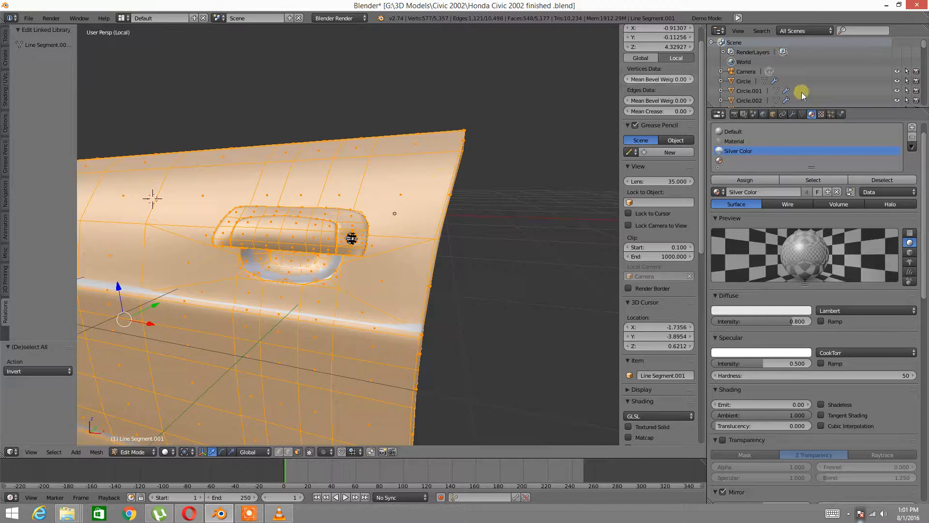
click(719, 161)
click(718, 191)
scroll(750, 245, down, 10)
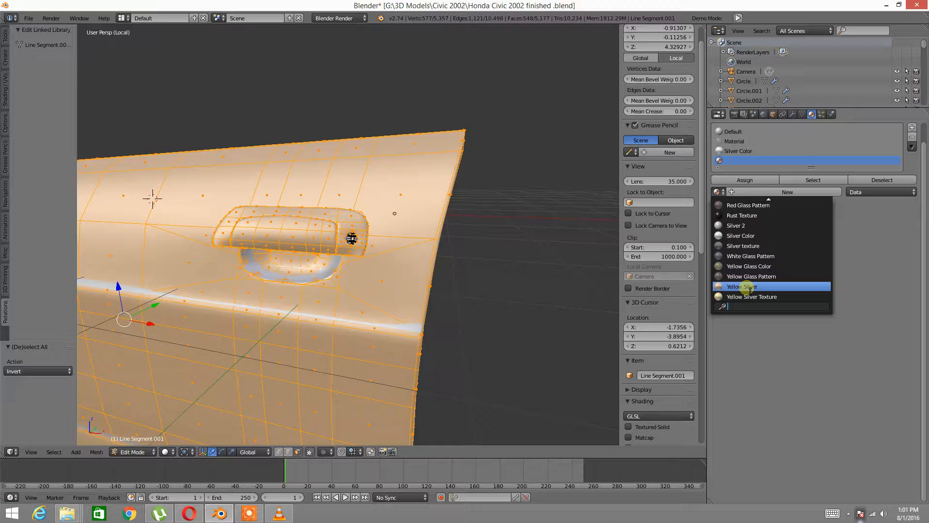
click(750, 297)
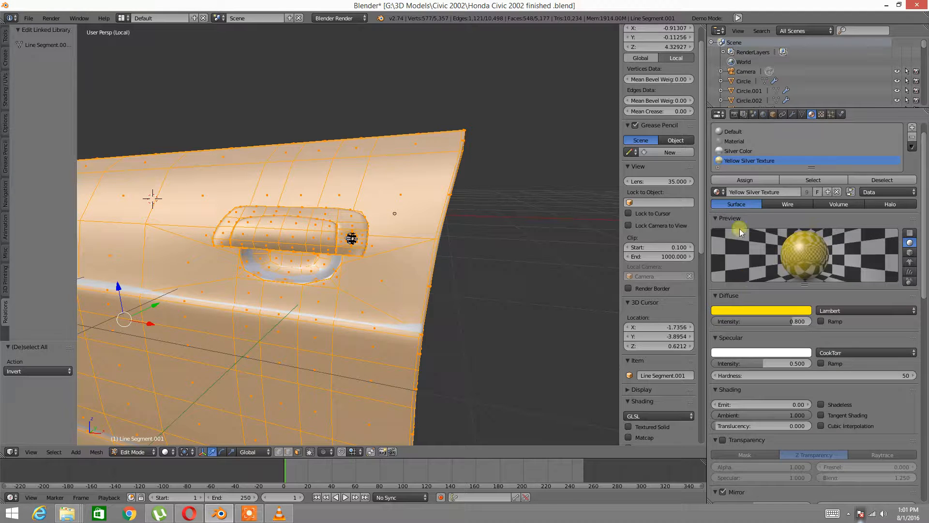
click(742, 184)
Step: Clear the selection, show the lock in Wireframe display, and select the keyhole slot faces, growing the selection once
mouse_move(278, 267)
middle_down()
mouse_move(401, 263)
mouse_move(239, 253)
mouse_move(460, 259)
mouse_move(334, 247)
mouse_move(379, 271)
mouse_move(458, 281)
mouse_move(416, 290)
mouse_move(400, 311)
mouse_move(404, 250)
middle_up()
key(a)
scroll(401, 263, up, 3)
ctrl+middle_drag(383, 319, 374, 284)
key(z)
click(440, 285)
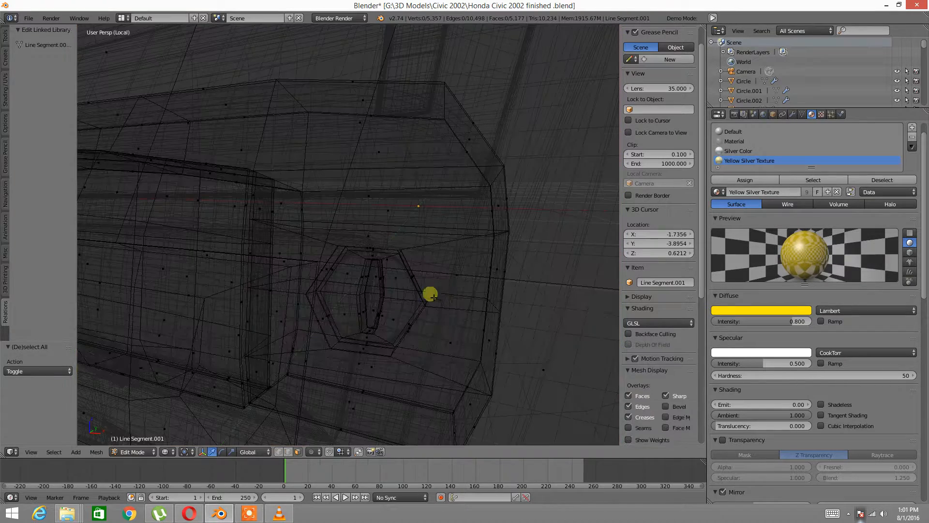
right_click(377, 281)
shift+right_click(373, 309)
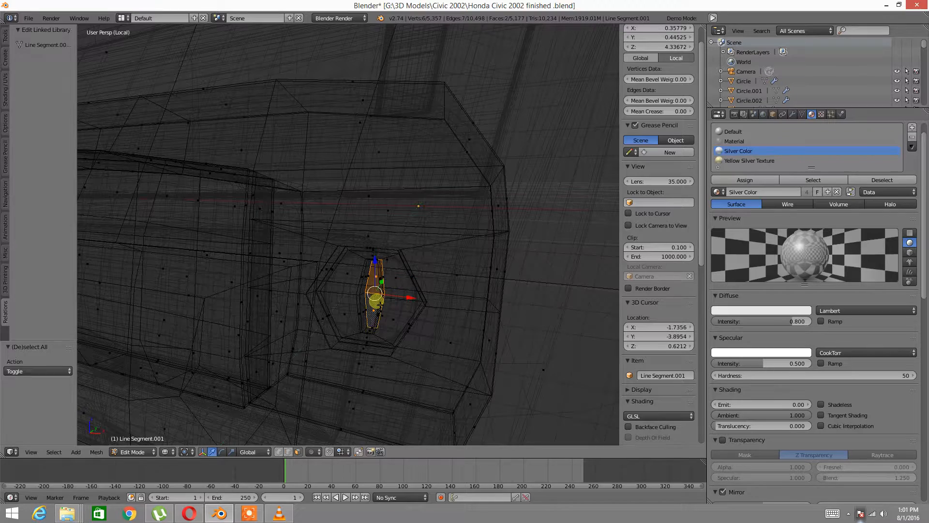
key(ctrl+KP_Add)
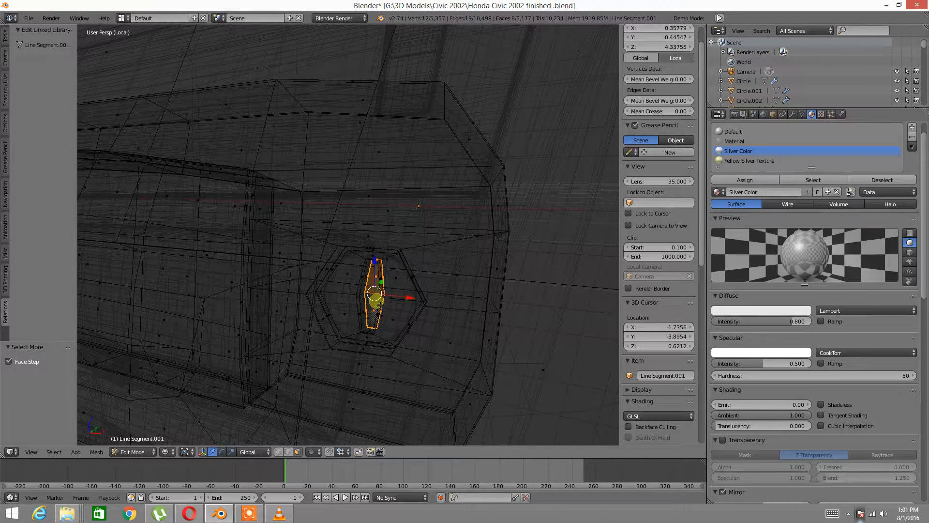
Step: Return to Solid display, set the transform orientation to Normal, and shift the keyhole slot about 0.0098 along its normal
key(z)
click(359, 276)
mouse_move(406, 247)
middle_down()
mouse_move(376, 247)
mouse_move(339, 265)
mouse_move(380, 252)
middle_up()
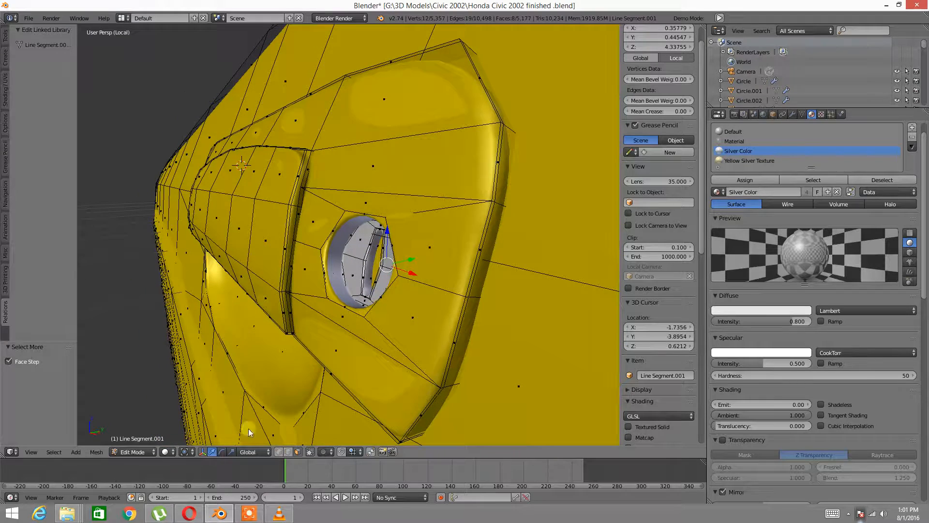
click(249, 452)
click(266, 430)
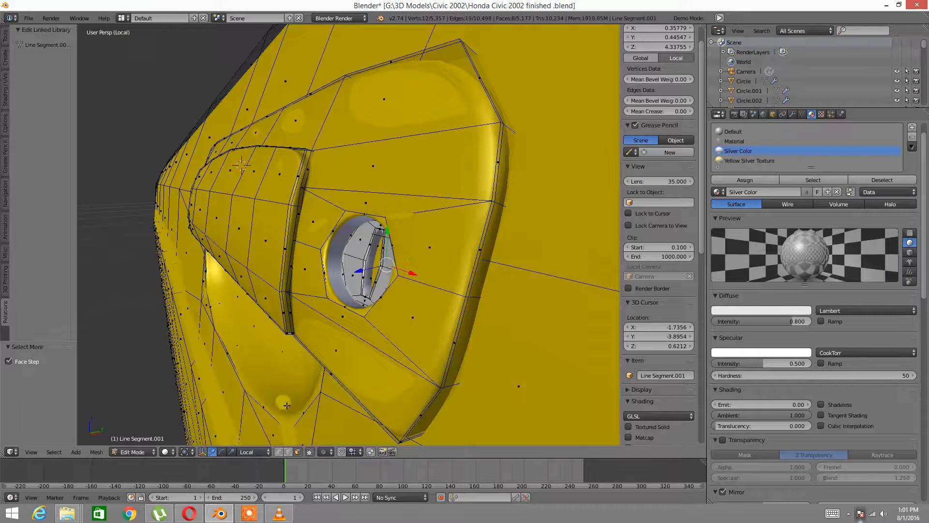
click(256, 452)
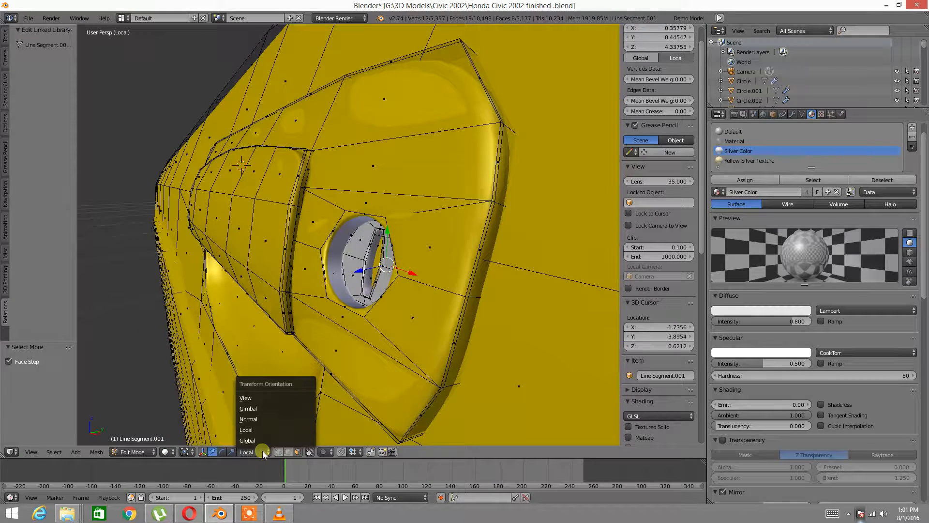
click(259, 420)
middle_drag(401, 262, 361, 282)
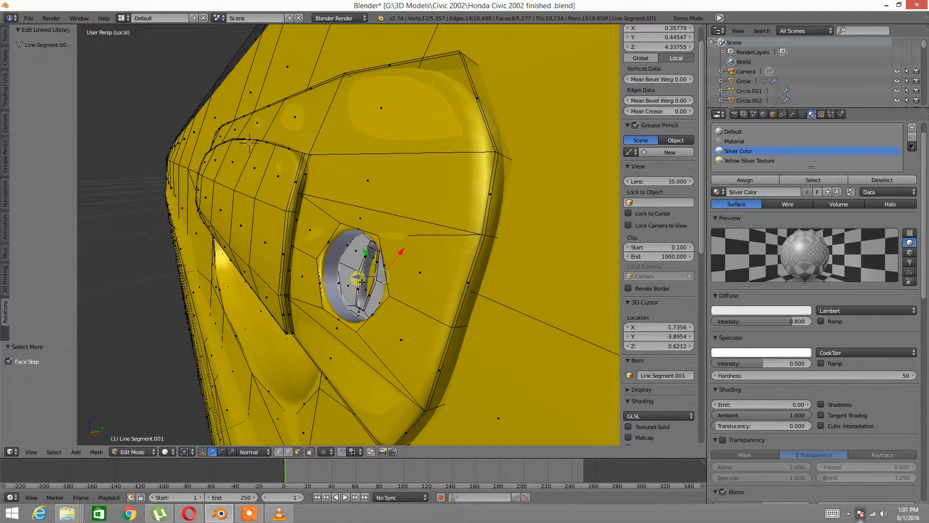
key(e)
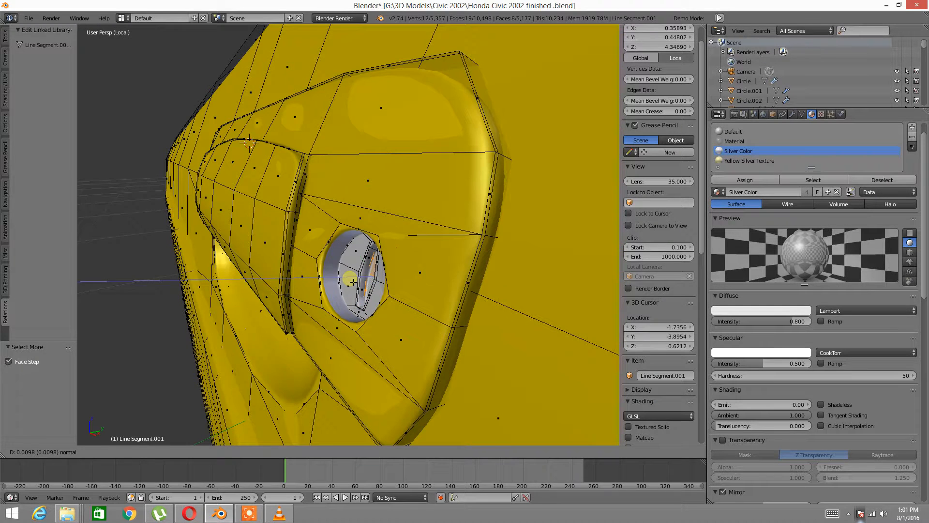
click(354, 282)
Step: Inspect the keyhole up close, then reselect its slot faces in Wireframe display and grow the selection once
key(a)
scroll(394, 309, down, 1)
middle_drag(380, 306, 415, 303)
scroll(411, 306, up, 4)
middle_drag(532, 284, 503, 284)
right_click(502, 260)
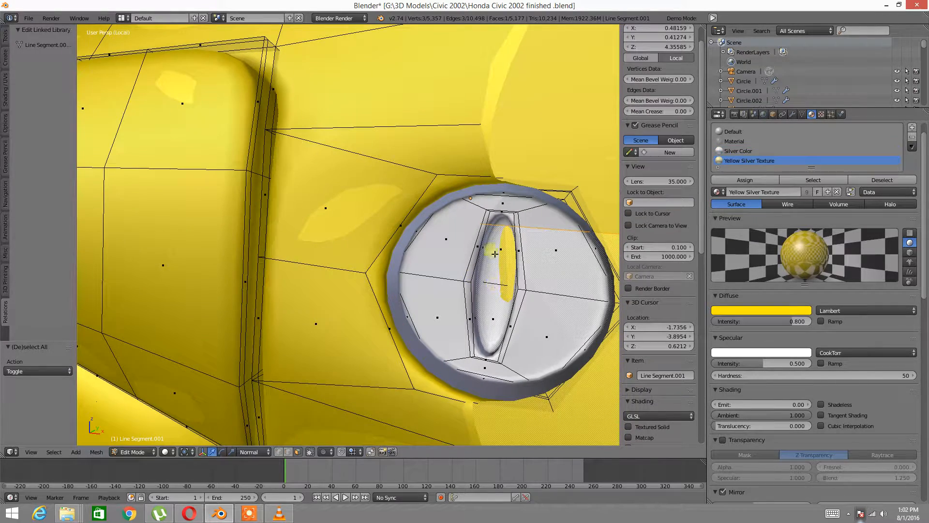
key(a)
right_click(493, 308)
key(a)
key(z)
click(561, 310)
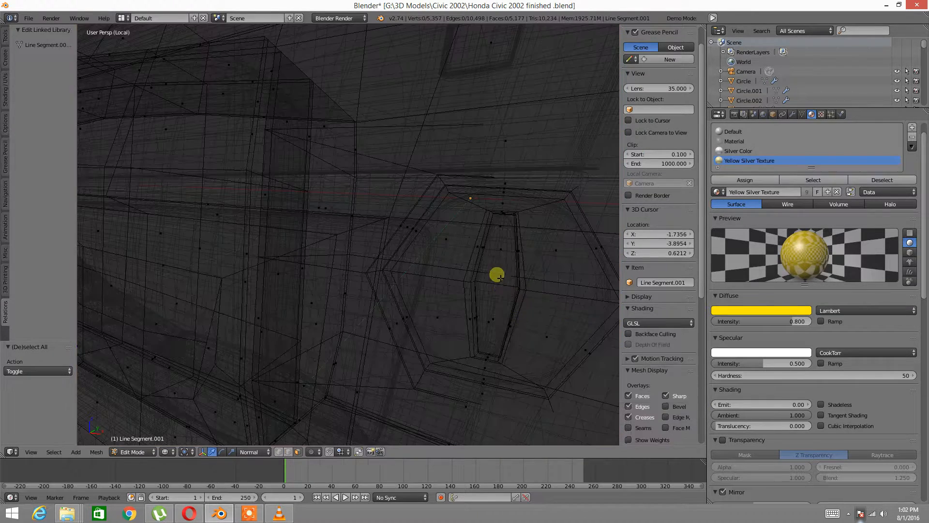
right_click(493, 265)
shift+right_click(500, 306)
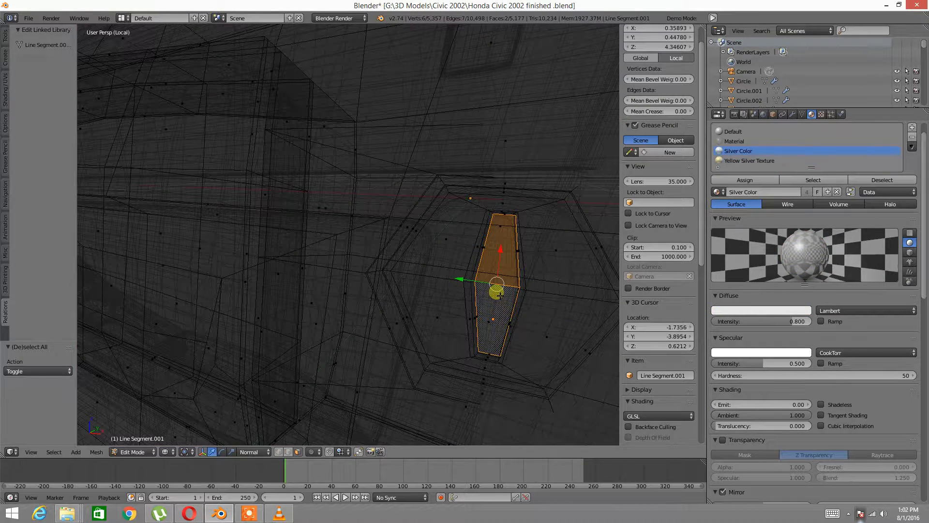
key(ctrl+KP_Add)
Step: Nudge the keyhole slot slightly along its normal, return to Solid display, and clear the selection
middle_drag(421, 241, 384, 290)
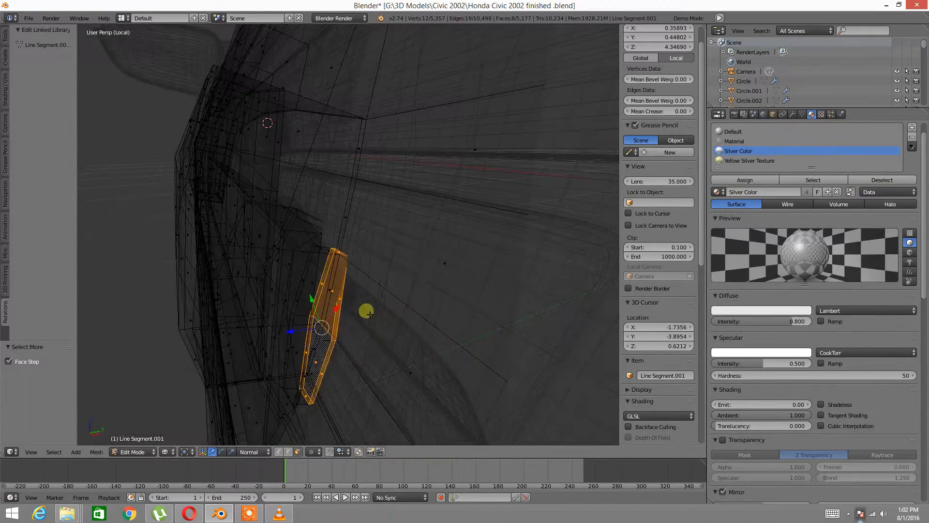
drag(295, 330, 291, 328)
key(z)
click(310, 385)
middle_drag(327, 349, 361, 358)
key(a)
Step: Unhide all hidden parts of the door and clear the selection, bringing the window area above the handle into view
scroll(426, 300, down, 3)
middle_drag(390, 270, 370, 270)
scroll(426, 264, up, 2)
scroll(425, 264, down, 6)
key(alt+h)
key(a)
middle_drag(333, 203, 405, 213)
scroll(405, 213, down, 3)
middle_drag(363, 283, 424, 256)
scroll(411, 269, up, 3)
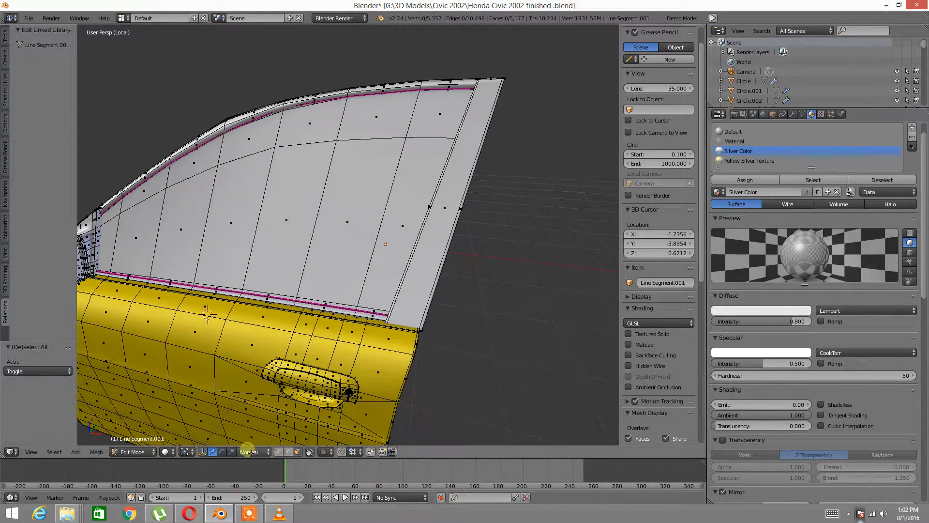
Step: Switch to the Civic 2002 folder in File Explorer and examine the window trim and door frame in a side-view reference photo
click(70, 515)
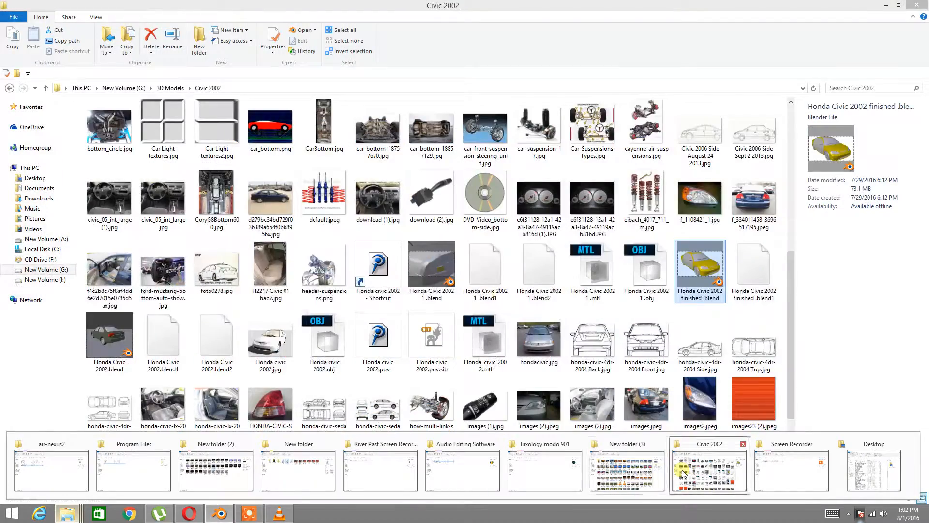
click(684, 473)
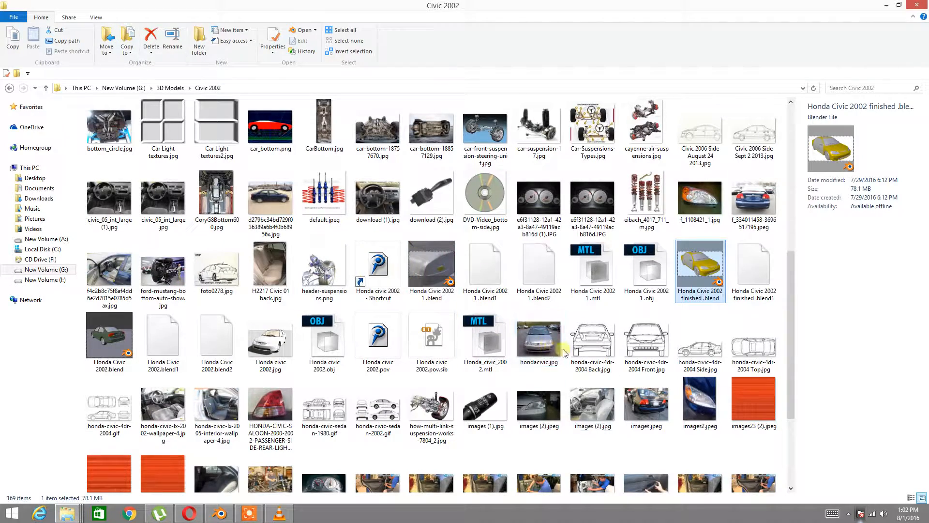
double_click(646, 406)
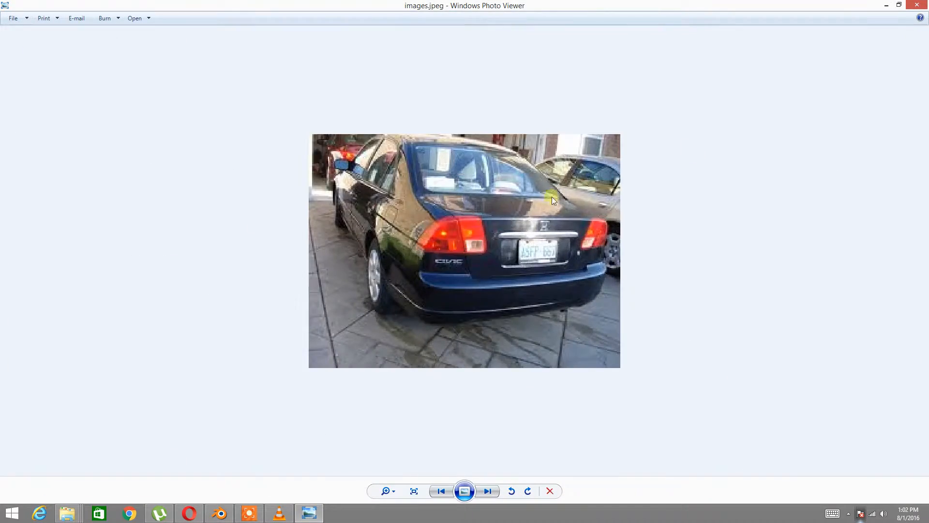
click(917, 4)
scroll(581, 271, down, 3)
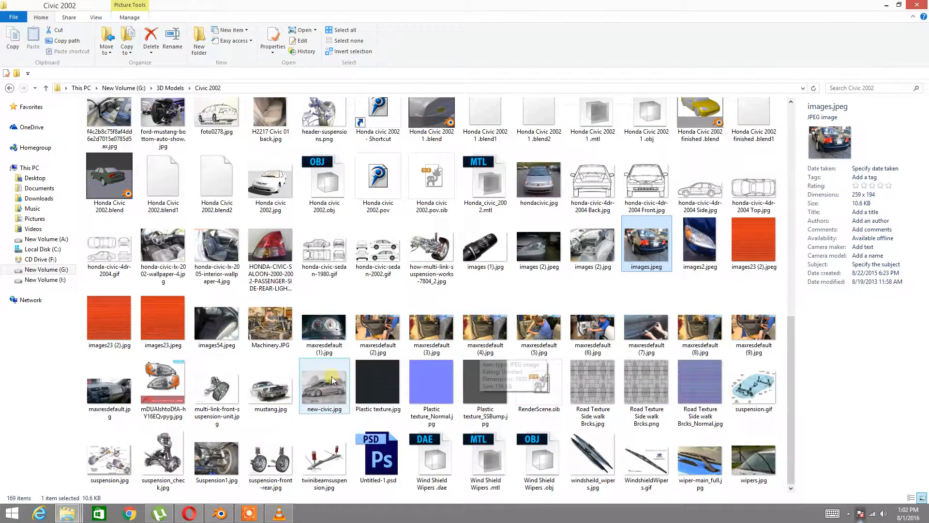
scroll(307, 348, up, 10)
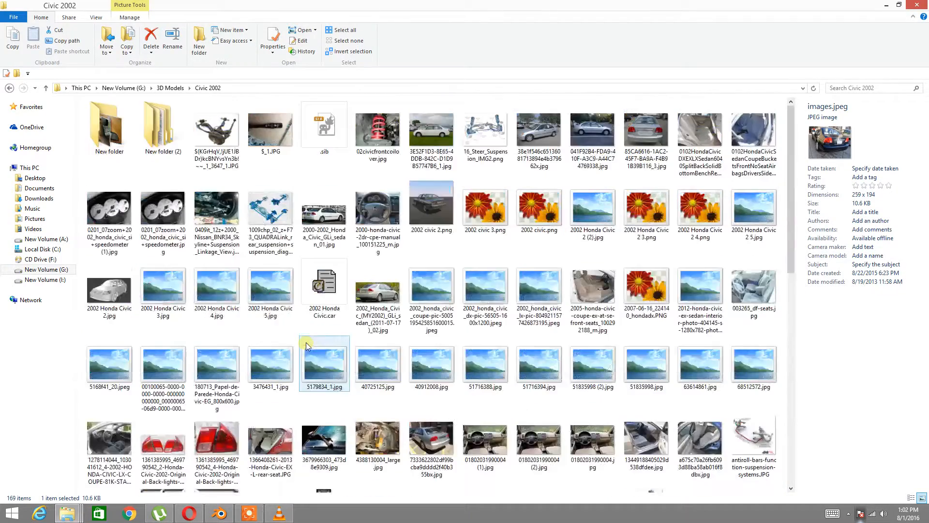
double_click(384, 292)
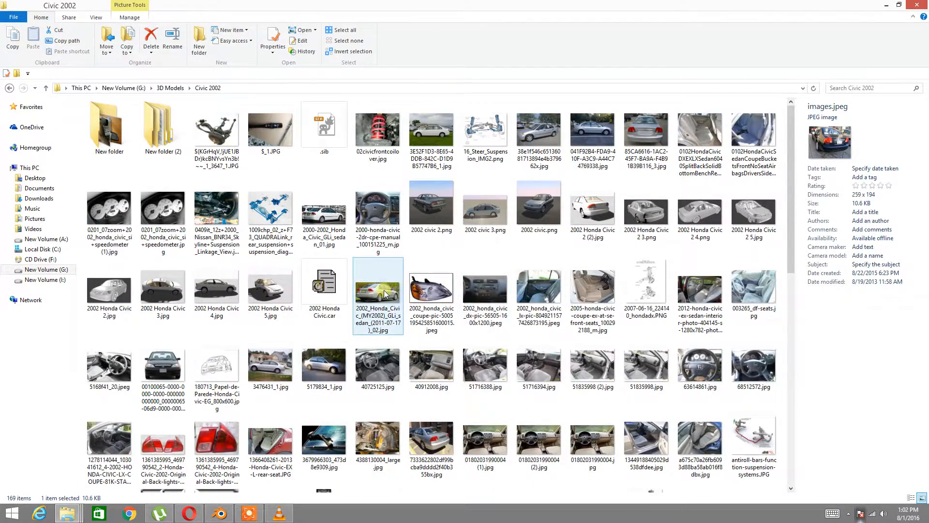
scroll(547, 207, up, 5)
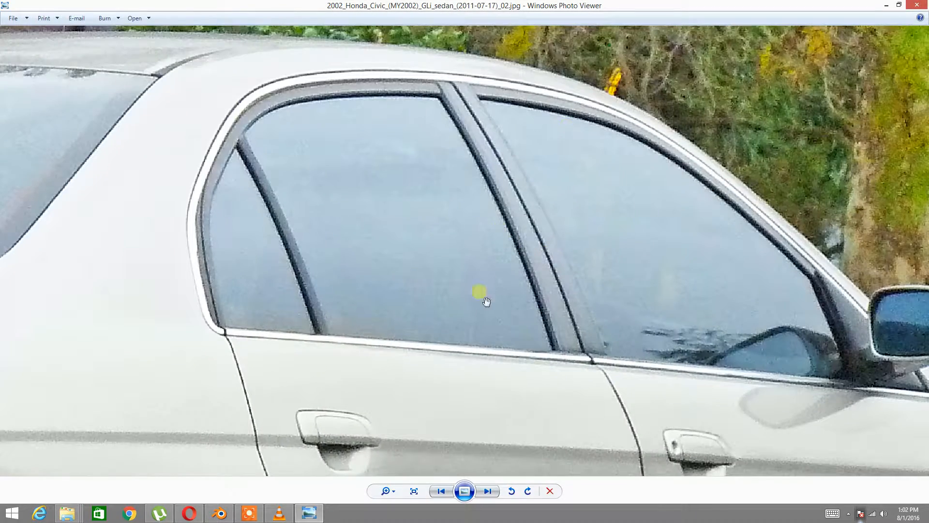
Step: Switch back to Blender, select the window's rear pillar and upper frame with their linked faces, and hide everything else
click(220, 516)
middle_drag(307, 274, 354, 261)
right_click(459, 226)
mouse_move(459, 226)
middle_down()
mouse_move(307, 296)
mouse_move(199, 246)
middle_up()
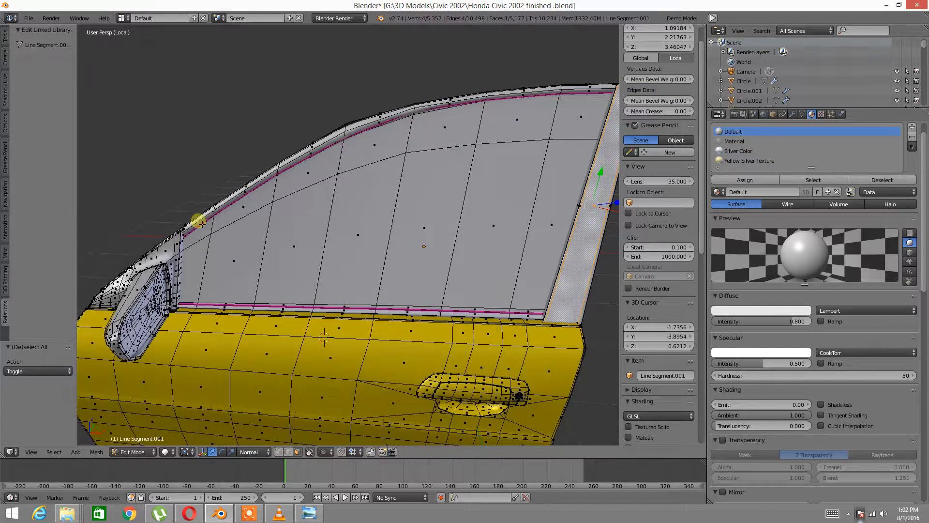
shift+right_click(247, 191)
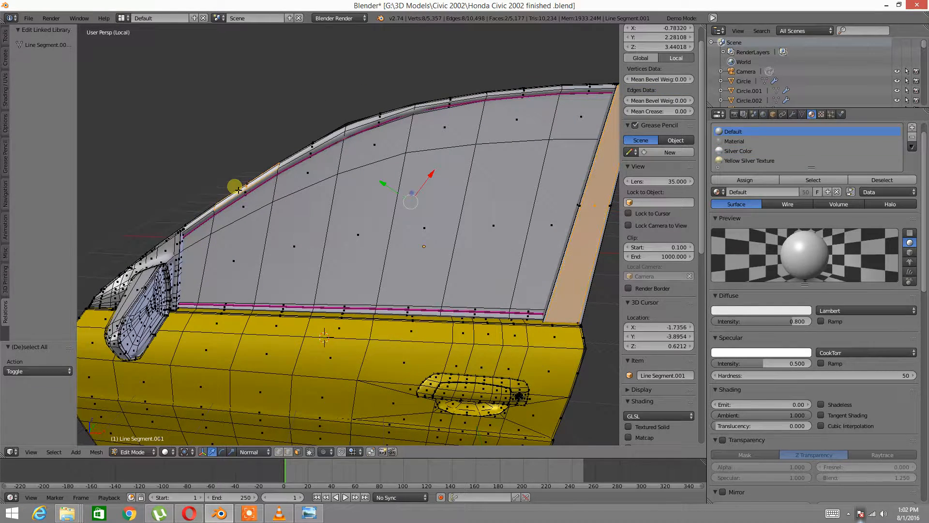
key(ctrl+l)
key(ctrl+i)
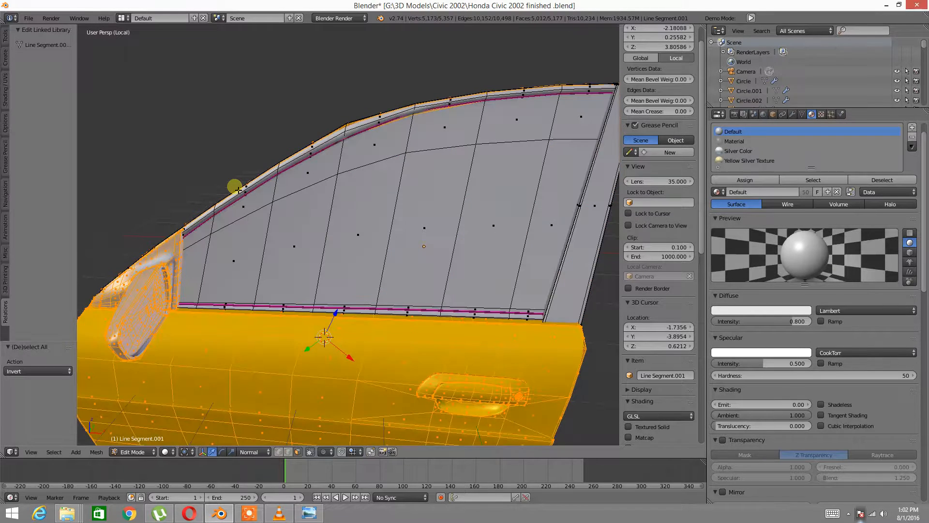
key(h)
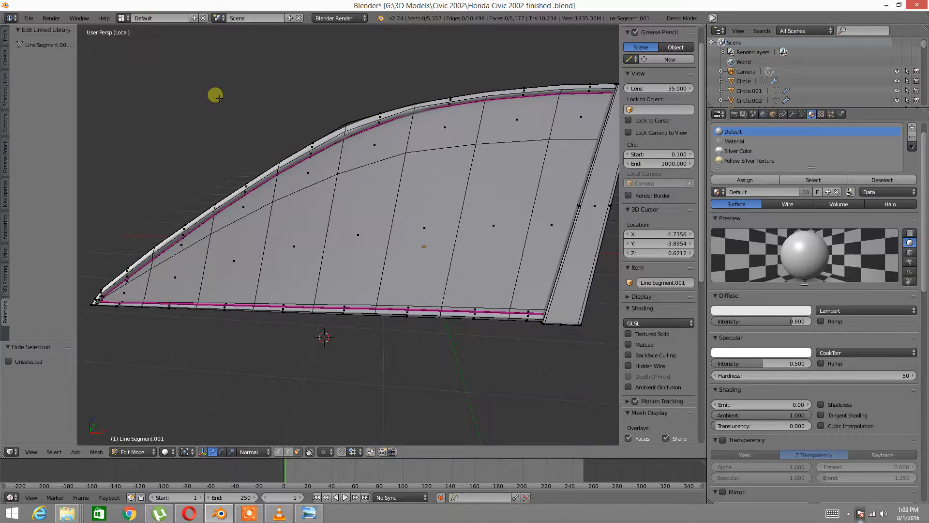
Step: Select the window's rear pillar strip with its linked faces, inspect it, and clear the selection
scroll(411, 191, up, 4)
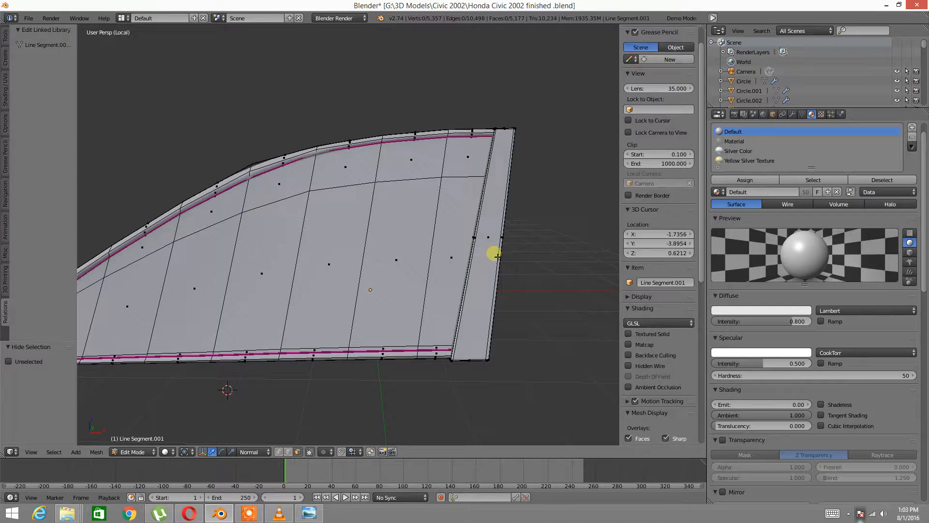
click(496, 256)
shift+right_click(379, 301)
middle_drag(450, 284, 465, 299)
key(a)
right_click(466, 308)
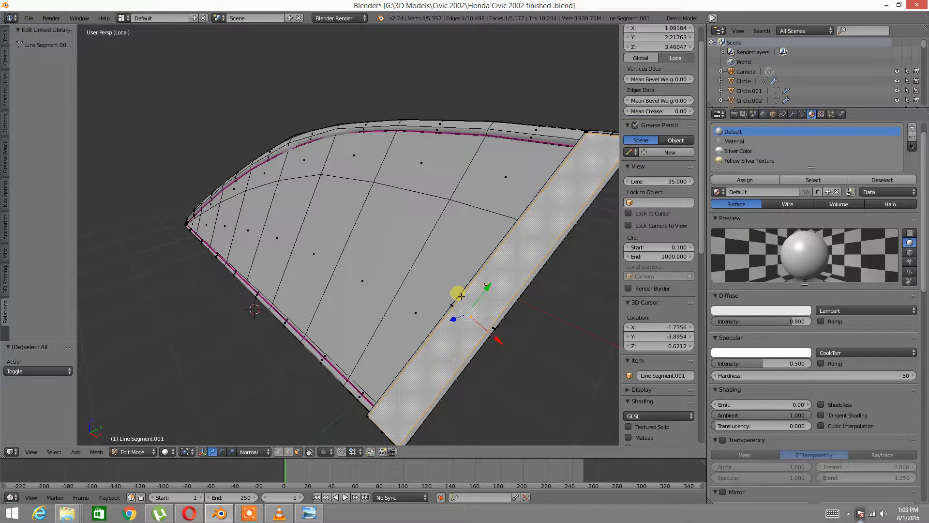
key(ctrl+l)
middle_drag(428, 243, 509, 212)
middle_drag(395, 228, 378, 245)
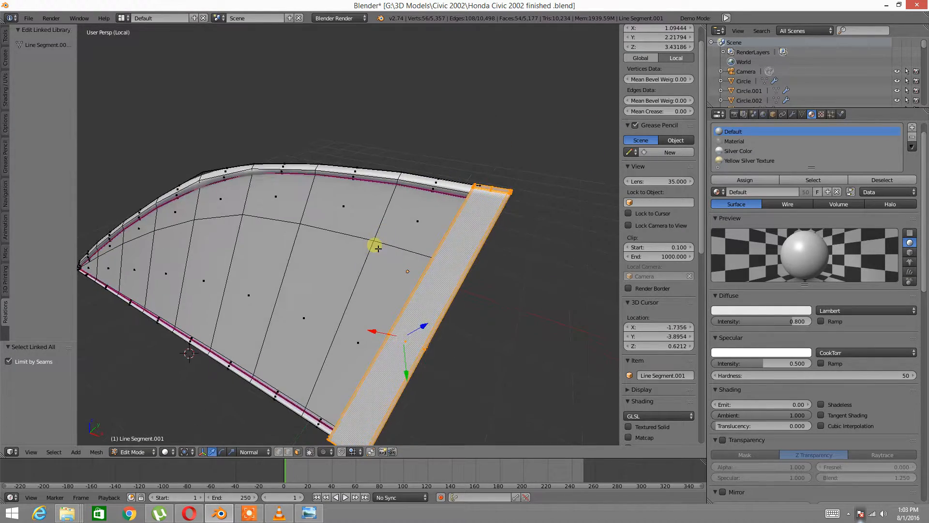
key(u)
key(a)
Step: Switch the mesh selection to edge mode at the window's upper frame and clear the selection
scroll(414, 234, up, 3)
scroll(417, 223, up, 1)
key(ctrl+Tab)
click(401, 228)
key(ctrl+Tab)
click(385, 237)
scroll(348, 216, up, 3)
key(a)
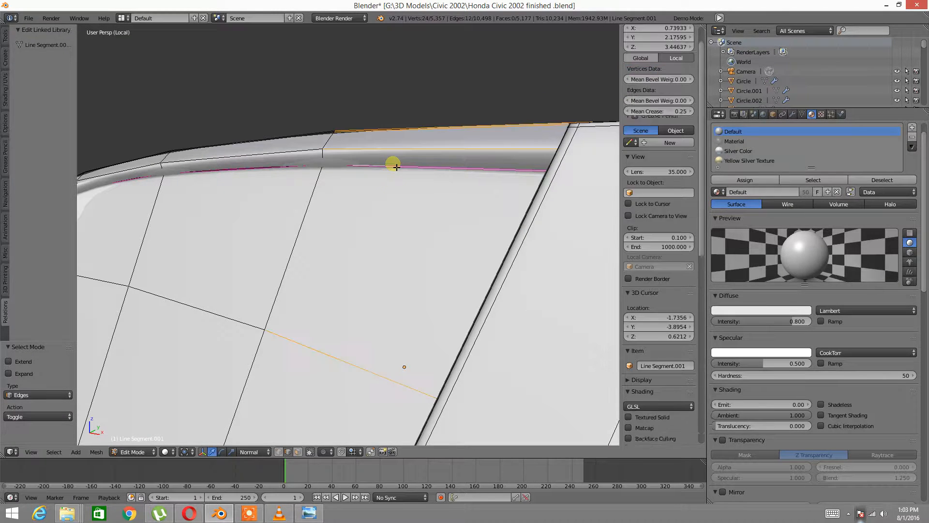
Step: Select the two adjacent seam edge loops along the inner border of the window frame near its lower front corner
middle_drag(397, 167, 432, 241)
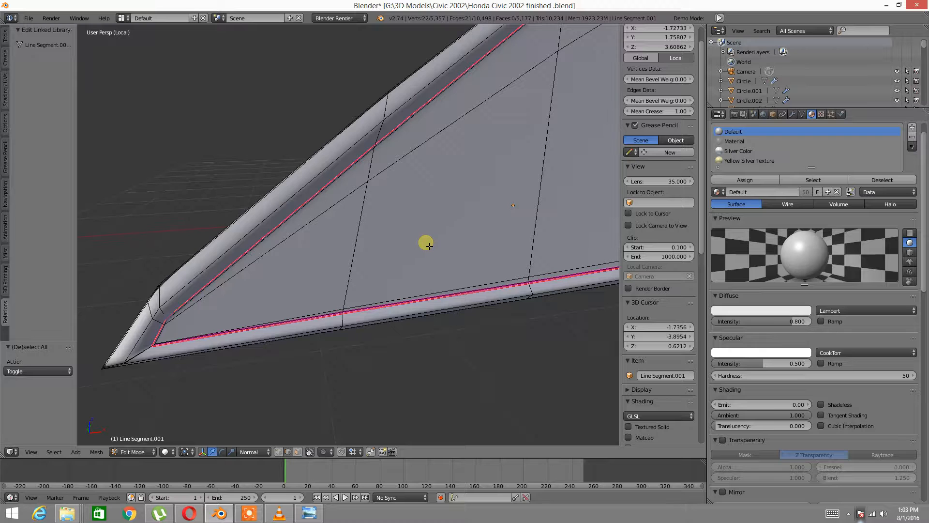
middle_drag(426, 254, 321, 311)
scroll(317, 316, up, 6)
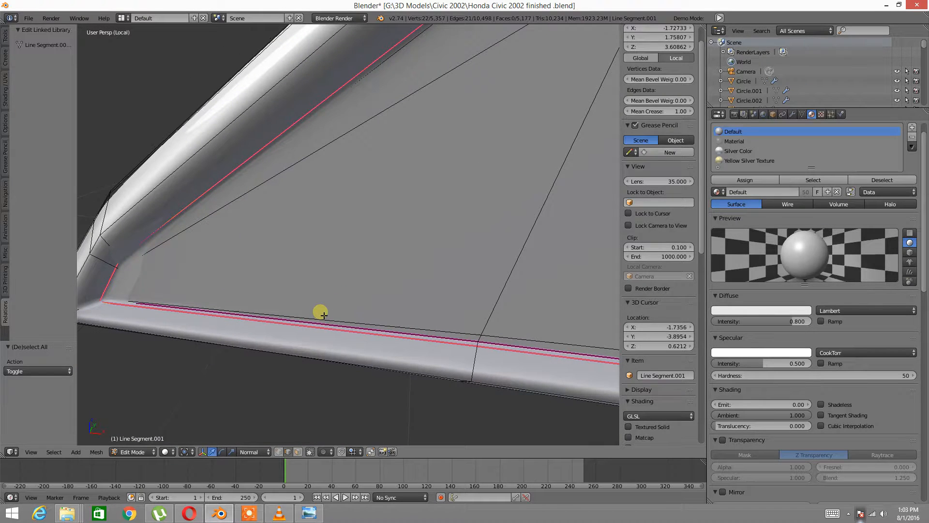
key(a)
alt+right_click(323, 324)
key(a)
alt+right_click(330, 326)
alt+shift+right_click(334, 331)
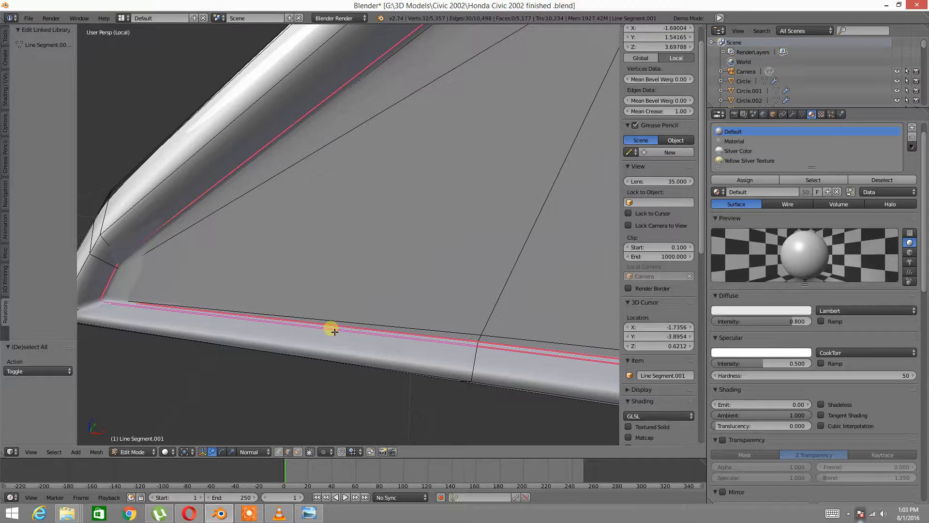
Step: Mark the edge loop along the inner border of the window frame as a seam and clear the selection
key(a)
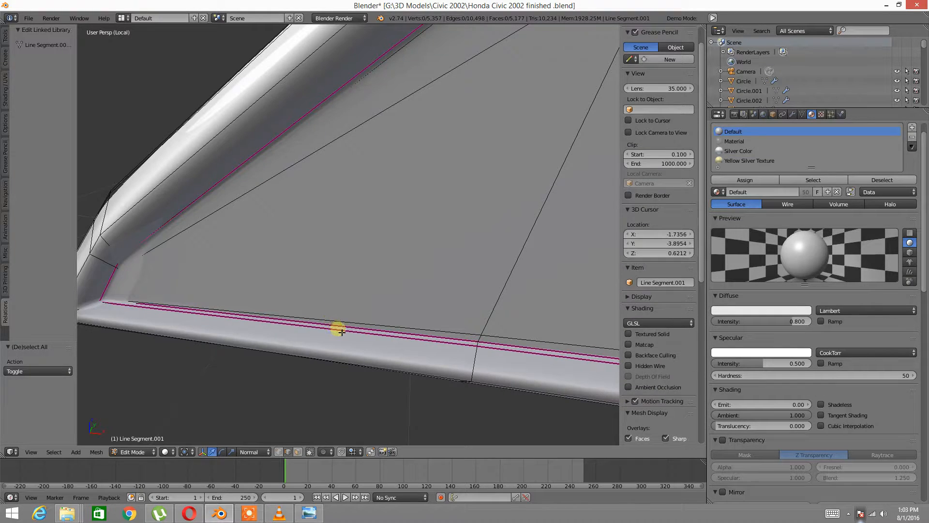
alt+right_click(342, 332)
scroll(357, 303, down, 8)
middle_drag(476, 247, 422, 282)
scroll(382, 242, up, 5)
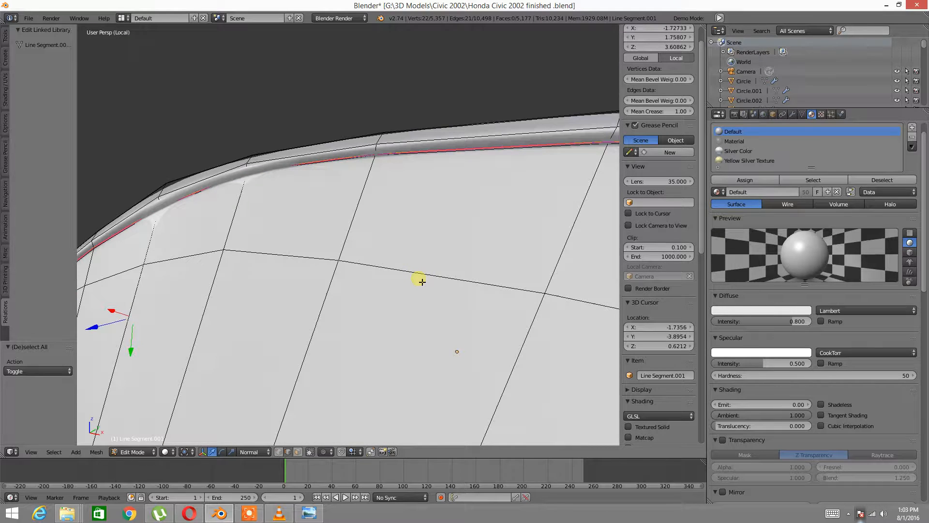
key(ctrl+e)
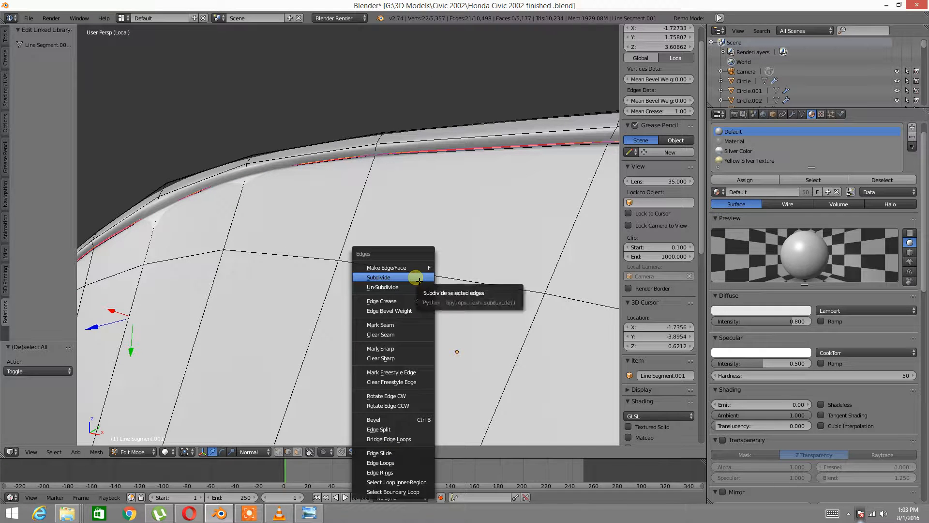
click(385, 325)
scroll(435, 256, down, 8)
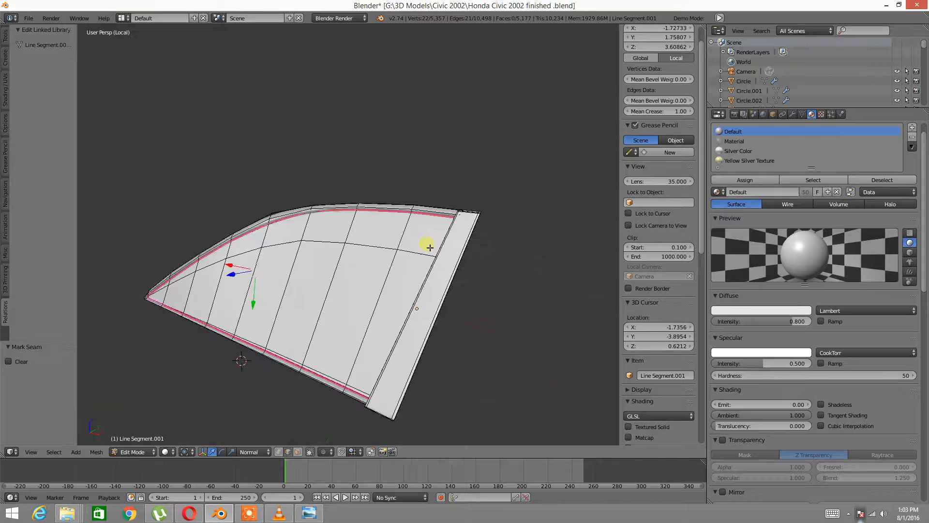
middle_drag(433, 250, 454, 243)
key(a)
Step: Isolate the window's rear pillar strip by selecting its linked faces, inverting the selection and hiding the rest
scroll(483, 239, up, 6)
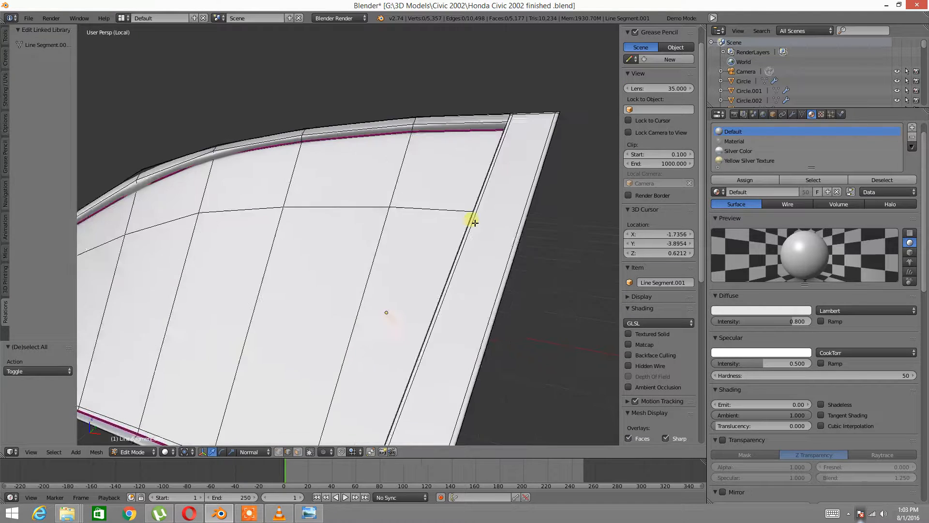
right_click(355, 241)
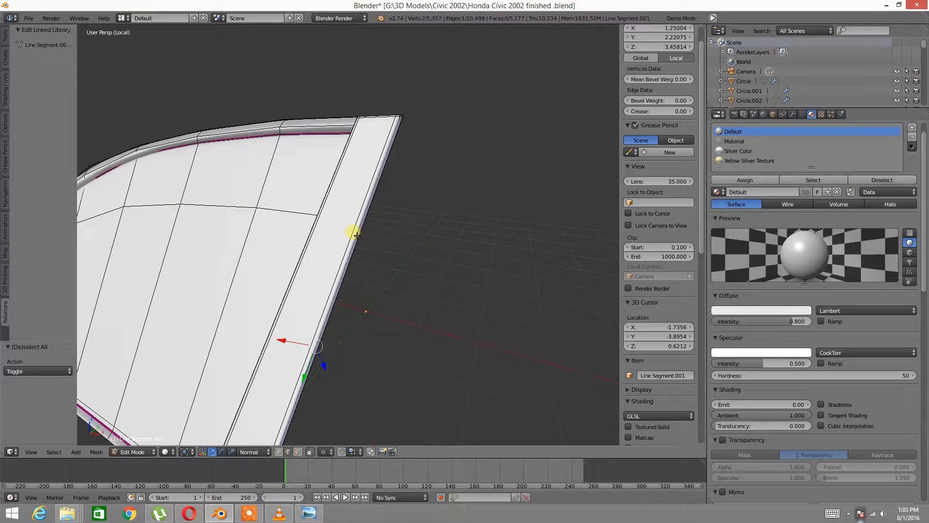
key(ctrl+l)
key(ctrl+i)
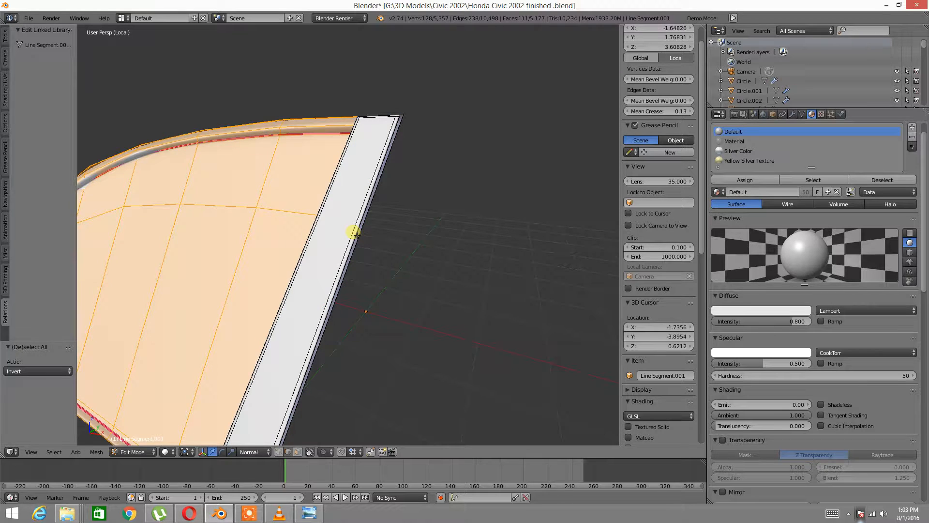
key(h)
Step: Mark the rear pillar's back border edges and the cross edges at its corners as seams, and clear the selection
middle_drag(342, 147, 312, 234)
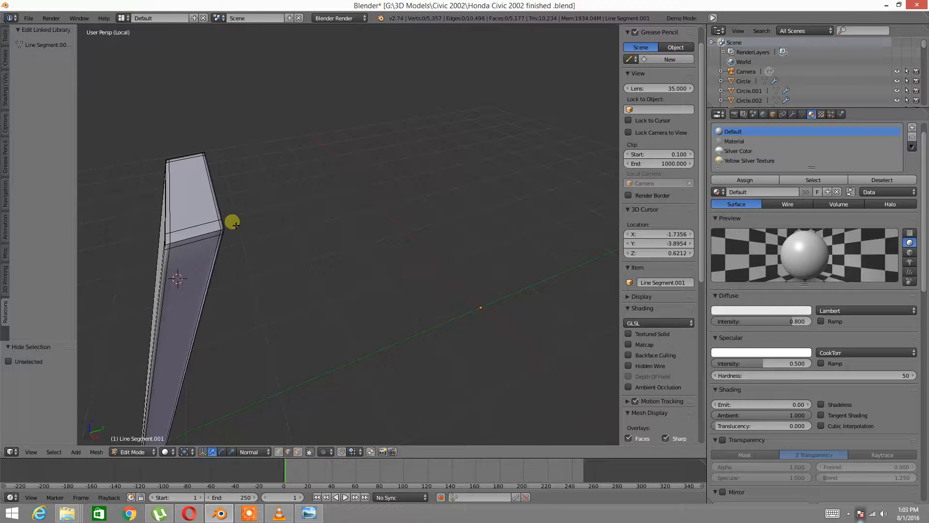
alt+right_click(217, 216)
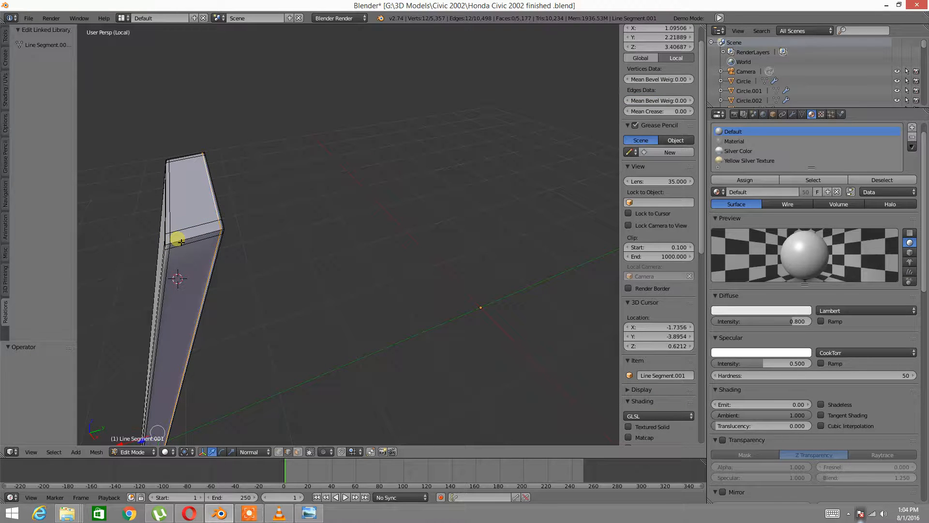
scroll(179, 241, up, 4)
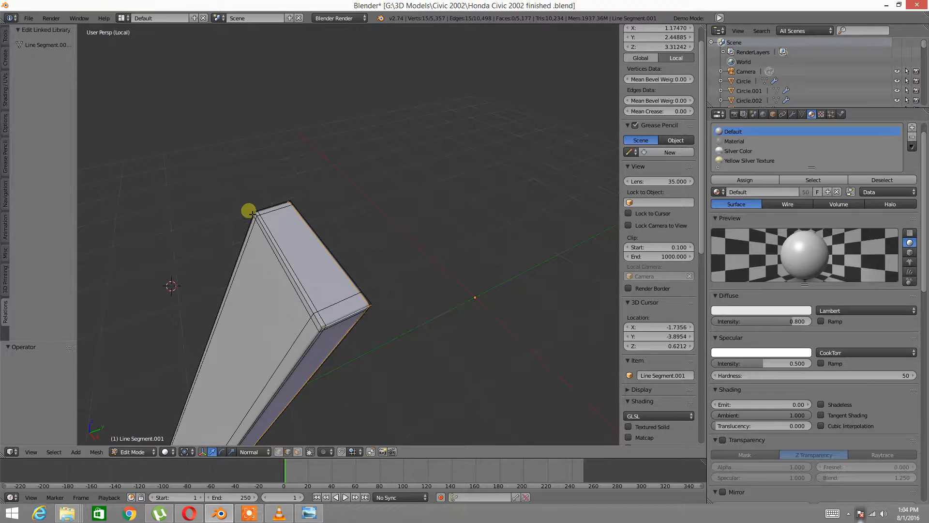
middle_drag(270, 210, 290, 189)
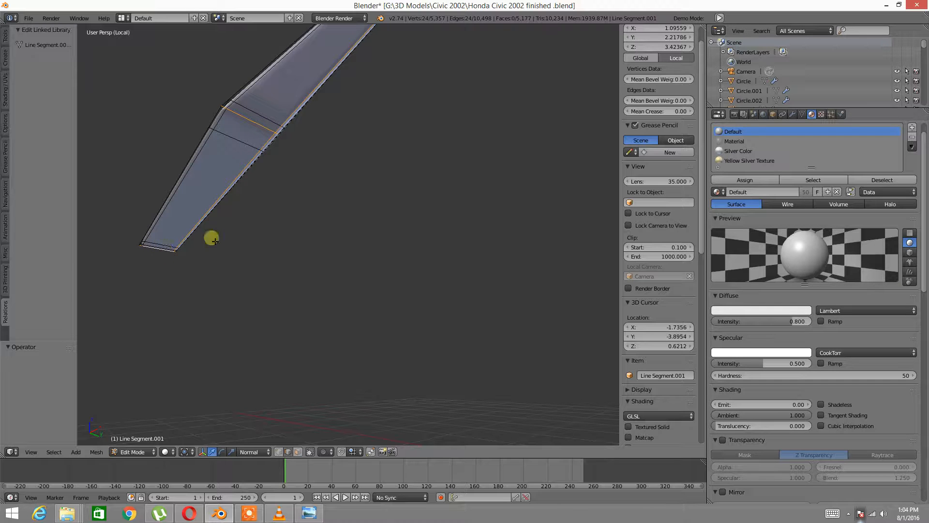
key(ctrl+e)
click(254, 228)
key(a)
mouse_move(339, 177)
middle_down()
mouse_move(325, 119)
mouse_move(344, 166)
middle_up()
scroll(315, 155, down, 3)
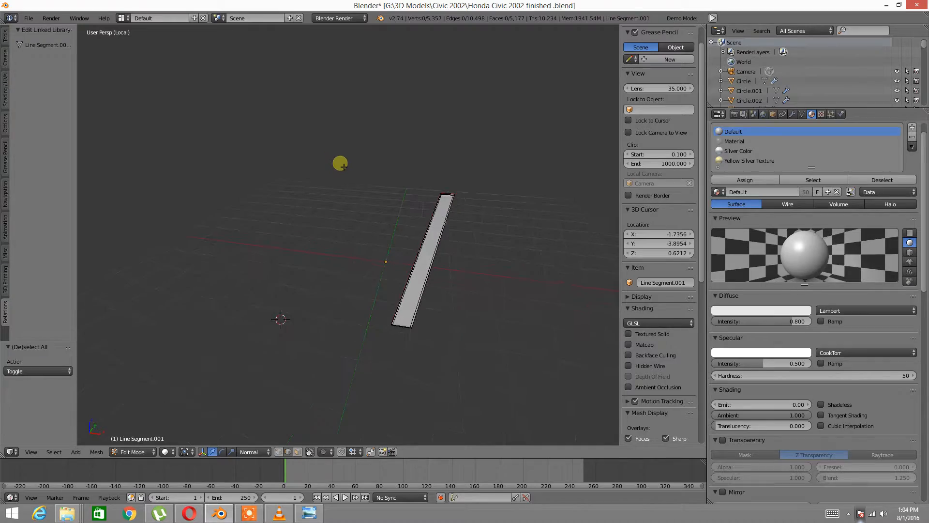
Step: Reveal all hidden geometry, then isolate the yellow door panel together with its handle and lock by hiding everything else
key(alt+h)
key(a)
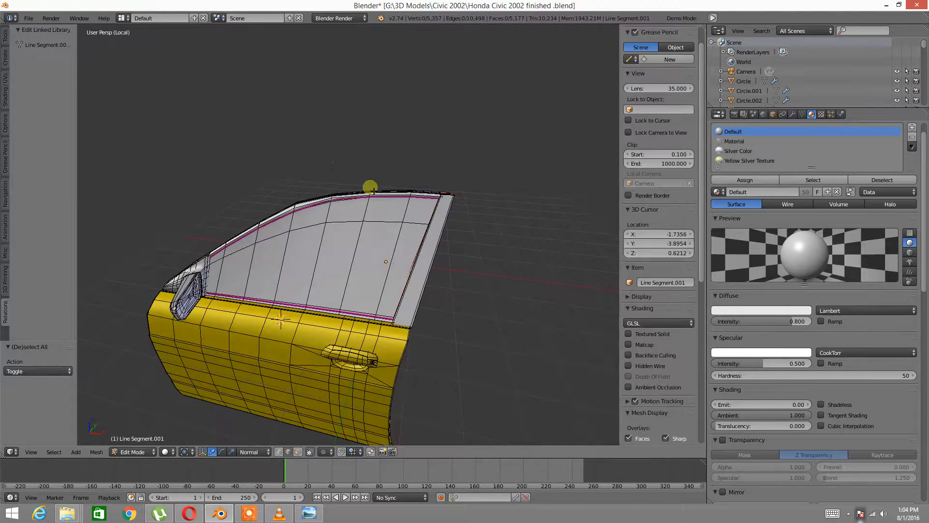
middle_drag(353, 207, 446, 177)
scroll(353, 241, up, 4)
middle_drag(353, 240, 329, 187)
scroll(375, 233, down, 4)
right_click(320, 239)
middle_drag(401, 211, 460, 204)
shift+middle_drag(506, 228, 384, 246)
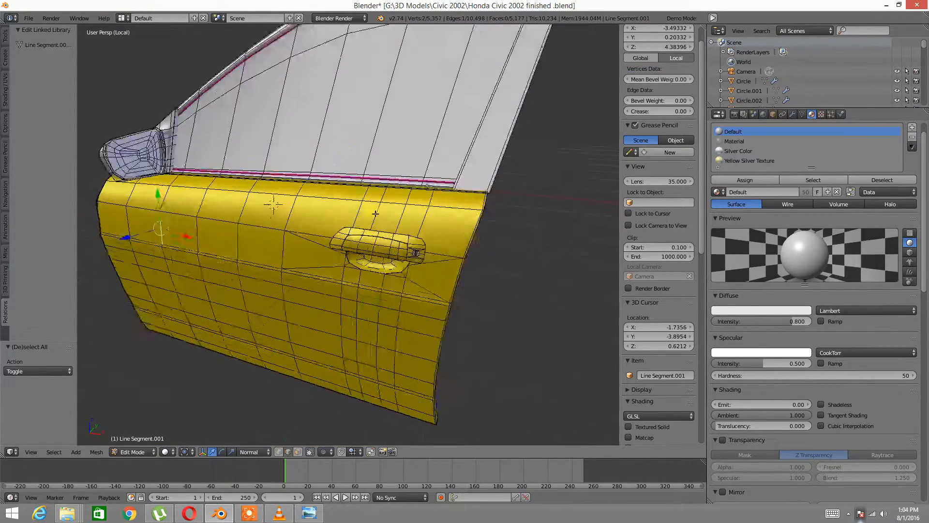
scroll(384, 246, up, 2)
shift+right_click(387, 263)
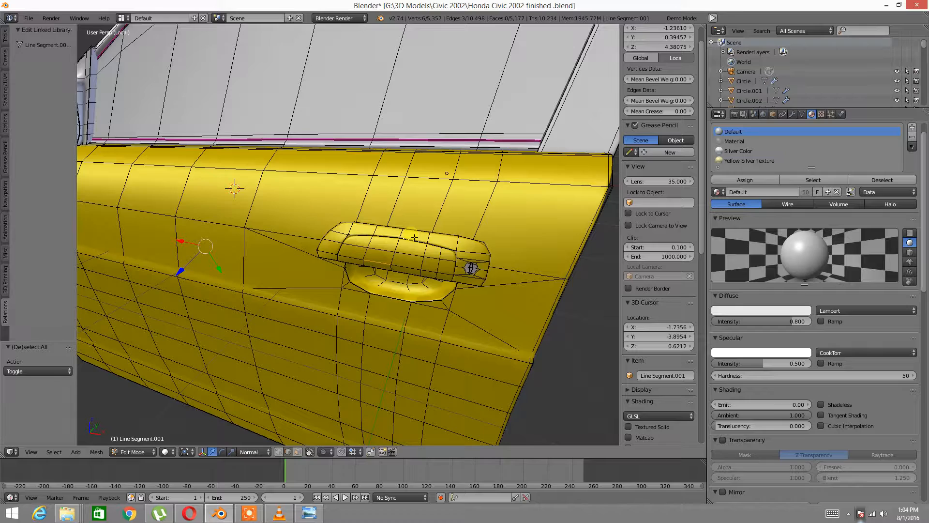
key(ctrl+l)
key(ctrl+i)
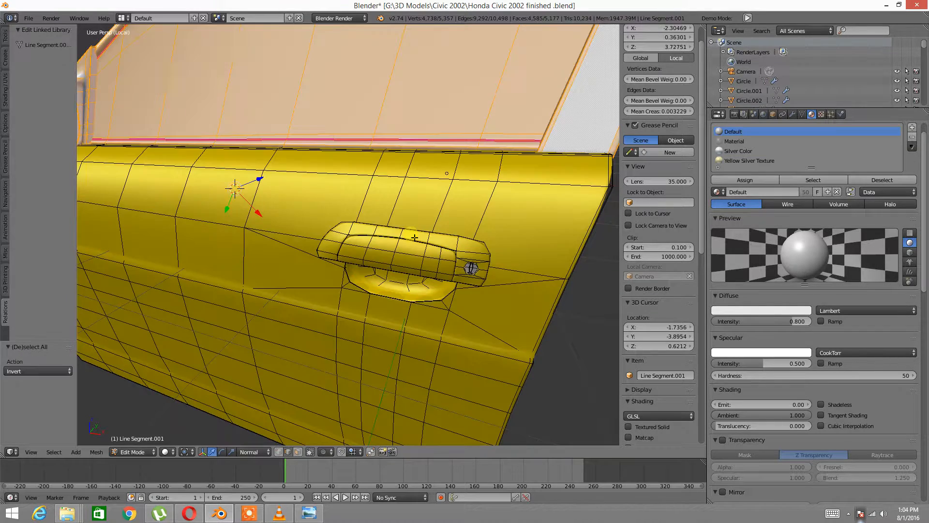
key(h)
Step: Mark the door panel's inner rim edge loop and its corner edges as seams, and clear the selection
middle_drag(396, 217, 225, 243)
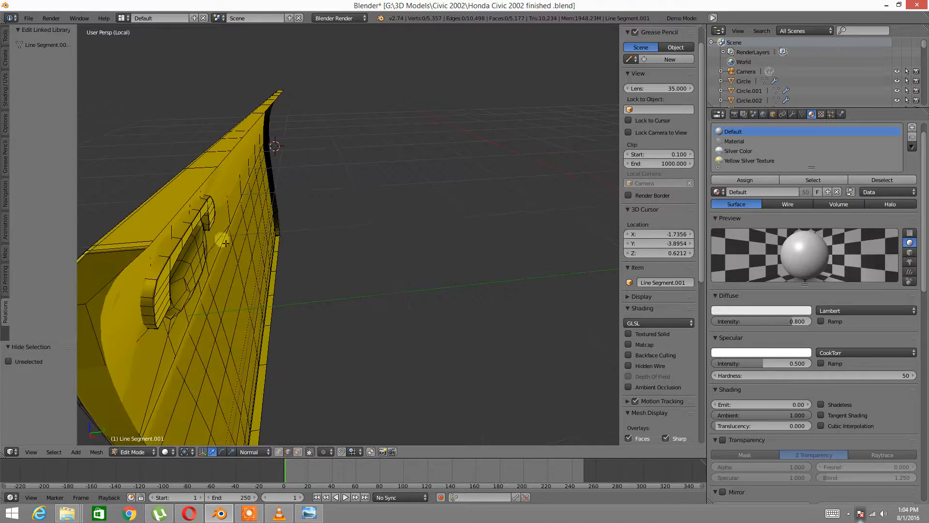
alt+right_click(174, 218)
middle_drag(173, 288, 204, 286)
middle_drag(203, 252, 396, 236)
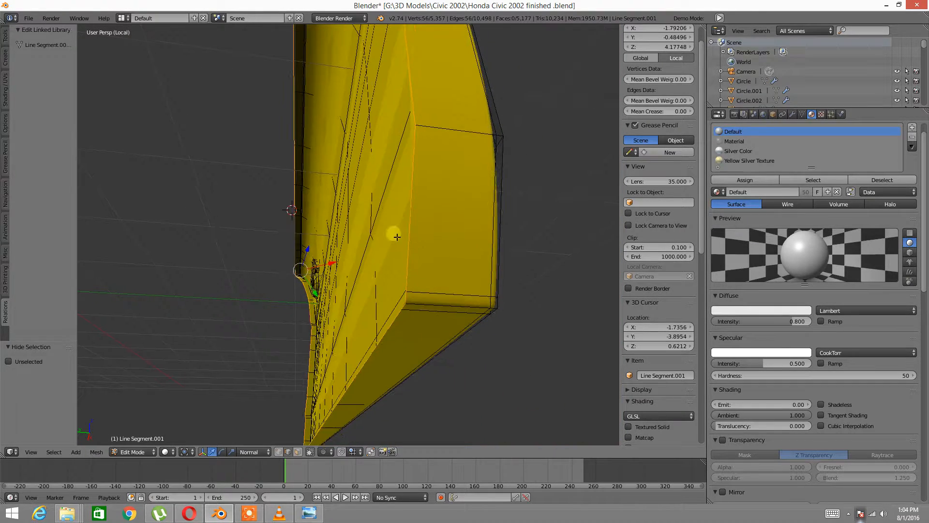
middle_drag(425, 302, 540, 286)
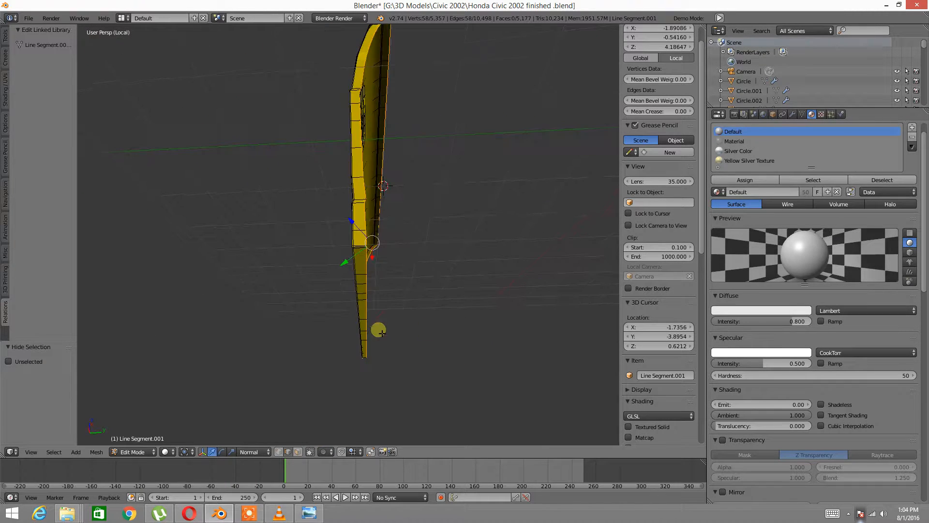
scroll(370, 290, up, 5)
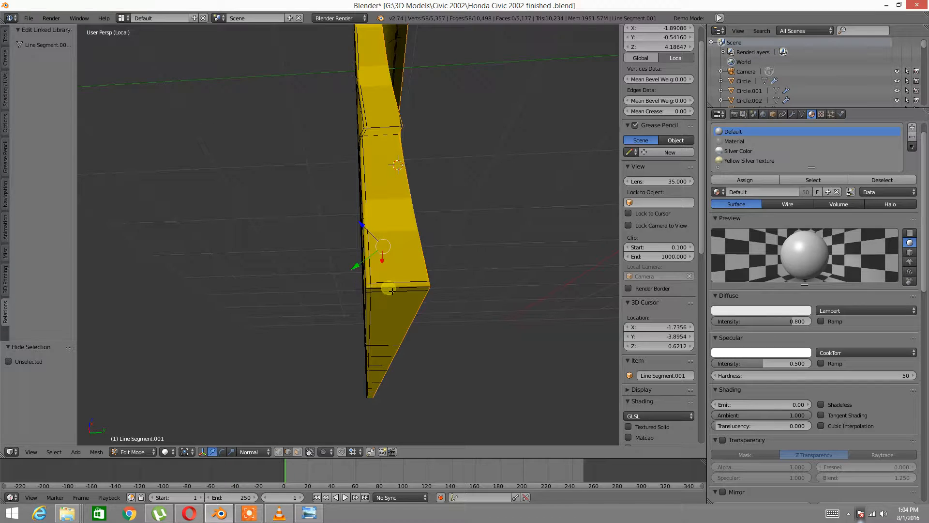
key(ctrl+e)
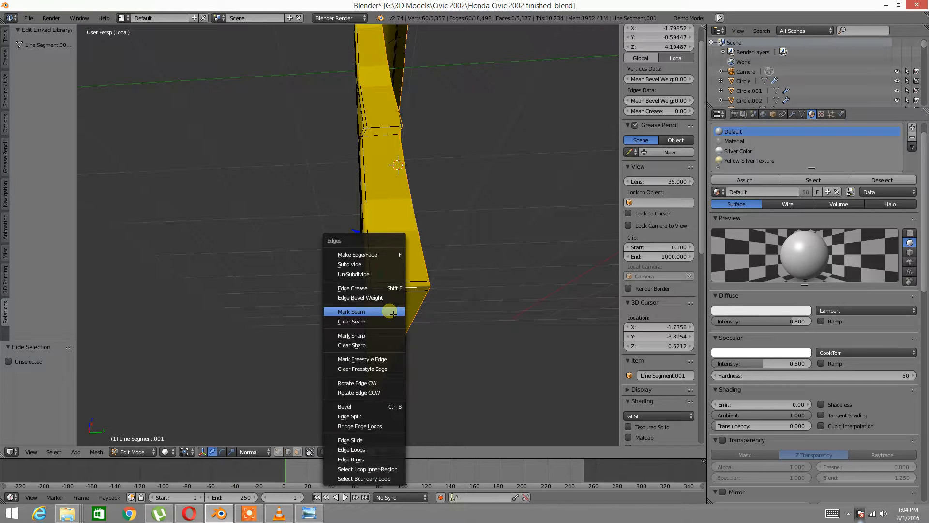
click(390, 311)
key(a)
scroll(394, 242, down, 5)
middle_drag(394, 242, 361, 274)
scroll(378, 276, up, 5)
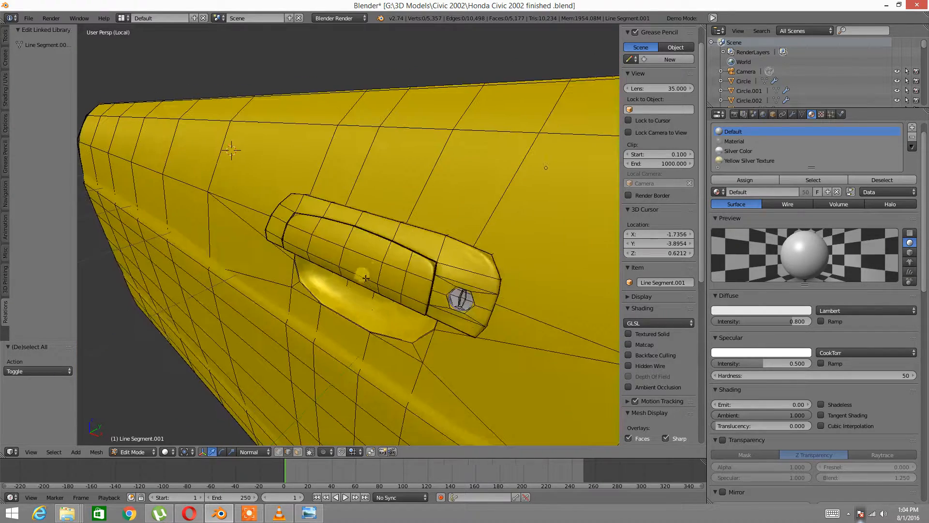
right_click(362, 275)
shift+right_click(461, 291)
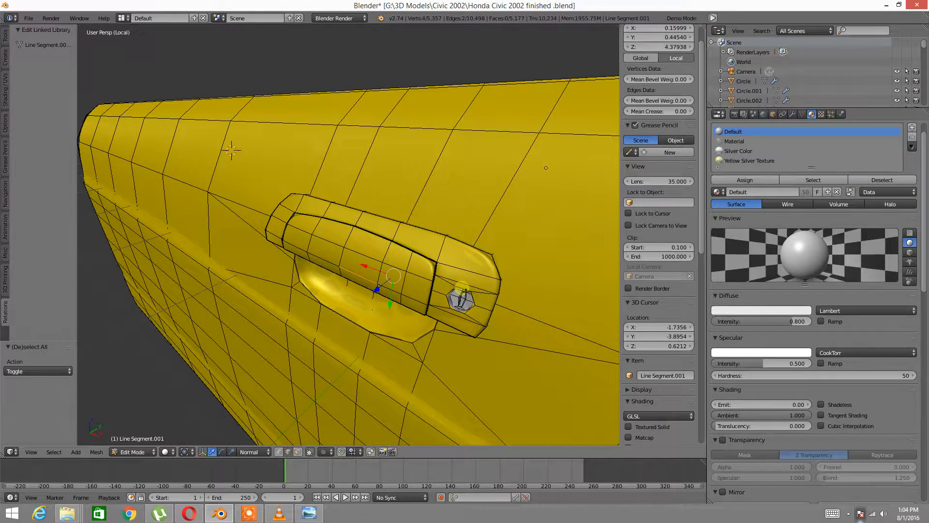
key(ctrl+l)
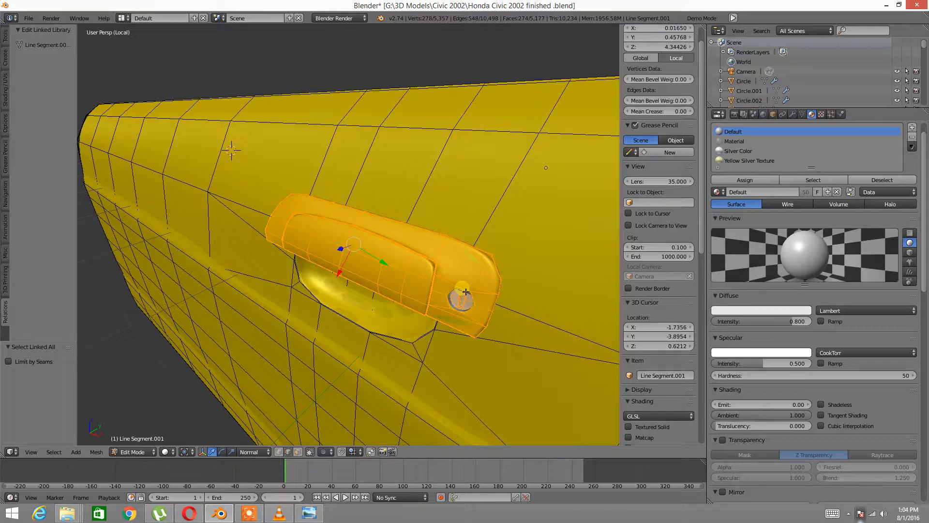
key(a)
Step: Isolate the door handle's inner grip by selecting its linked faces, inverting the selection and hiding the rest
right_click(406, 275)
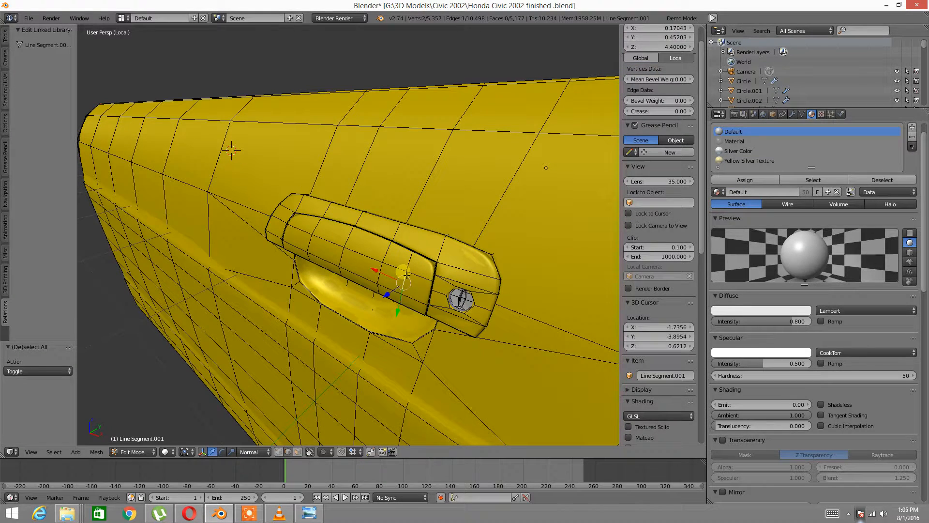
key(ctrl+l)
key(ctrl+i)
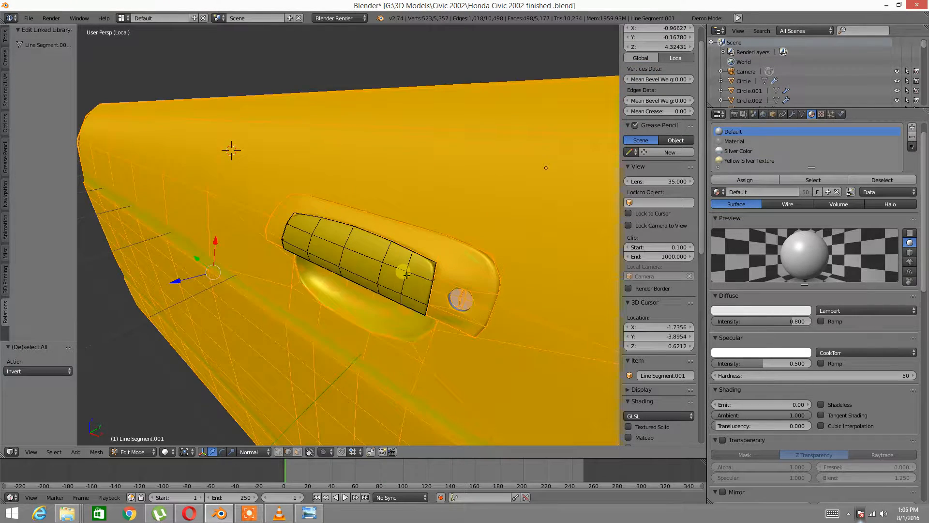
key(h)
Step: Mark the handle grip's back edge loop and the short edges at its corners as seams, and clear the selection
middle_drag(420, 248, 280, 321)
alt+right_click(228, 296)
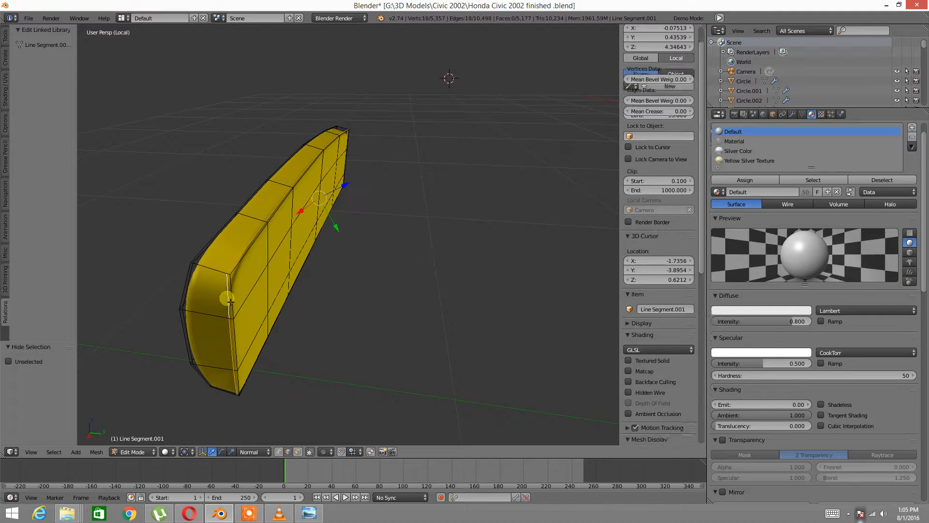
middle_drag(220, 397, 312, 313)
middle_drag(342, 341, 380, 359)
key(ctrl+e)
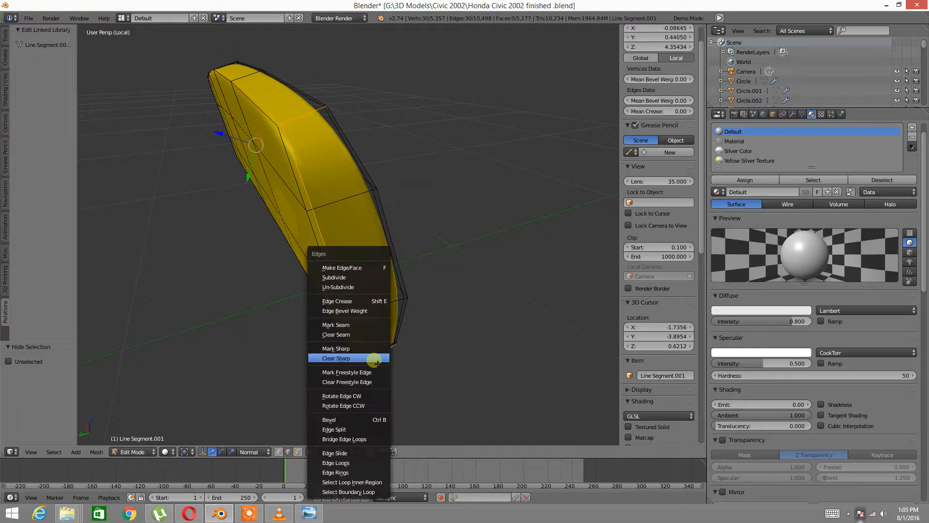
key(Escape)
key(a)
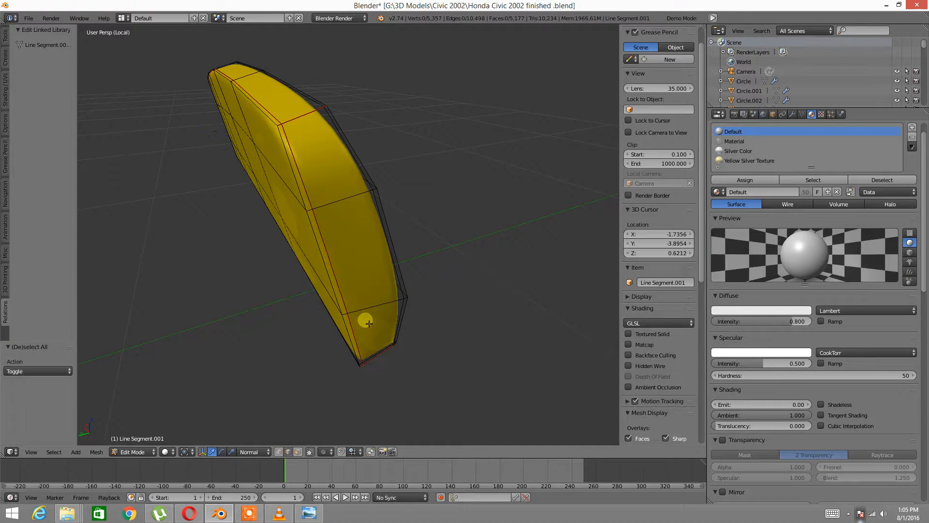
Step: Reveal all hidden geometry, then isolate the outer surround of the door handle by hiding everything except its linked faces
key(alt+h)
key(a)
middle_drag(369, 323, 269, 210)
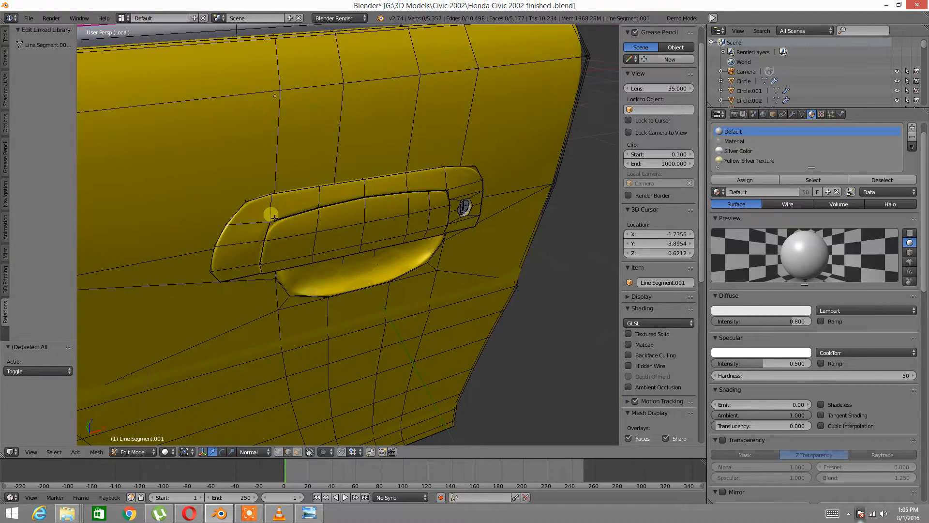
right_click(261, 209)
key(ctrl+l)
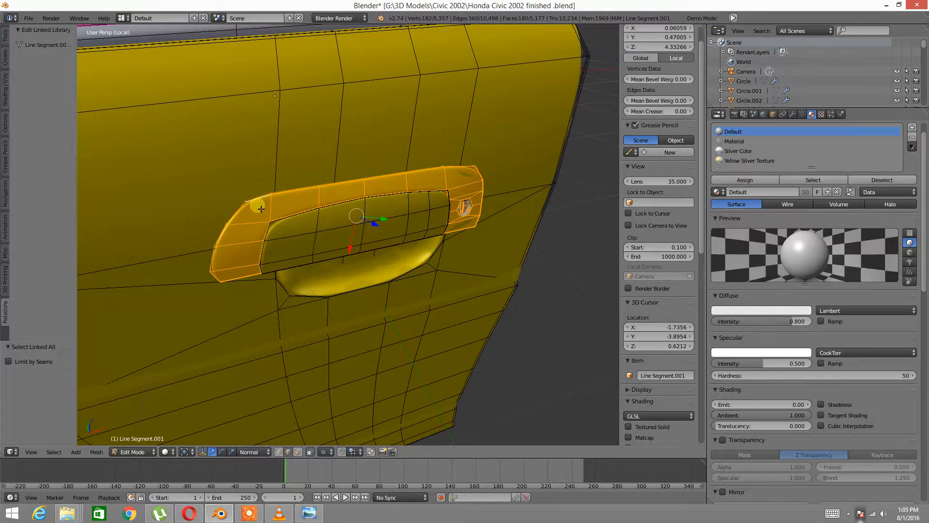
key(ctrl+i)
key(h)
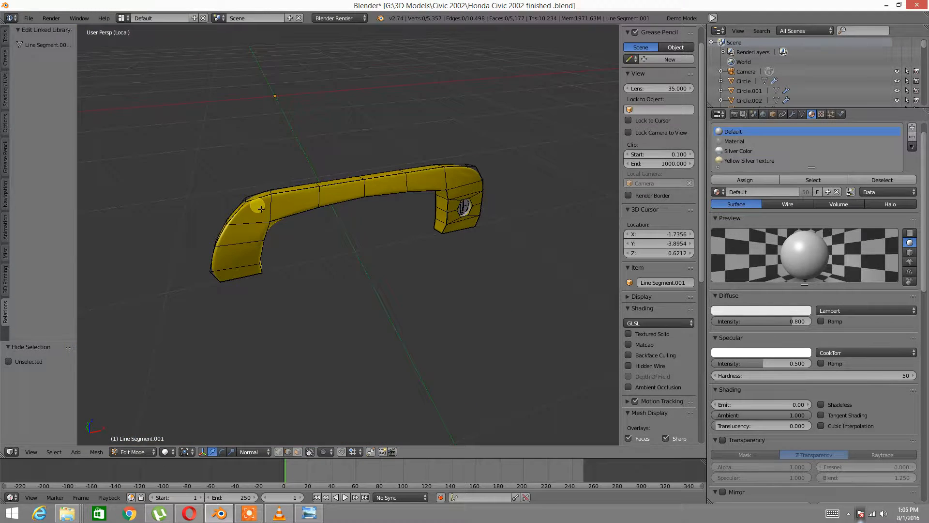
Step: Mark the edge loops around the back of the door handle's outer surround as seams, and clear the selection
middle_drag(242, 247, 389, 236)
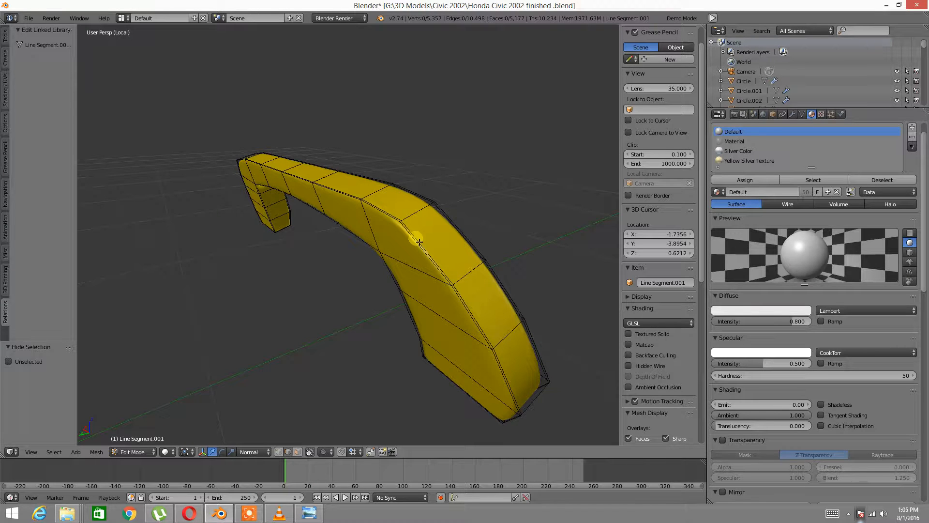
key(a)
key(a)
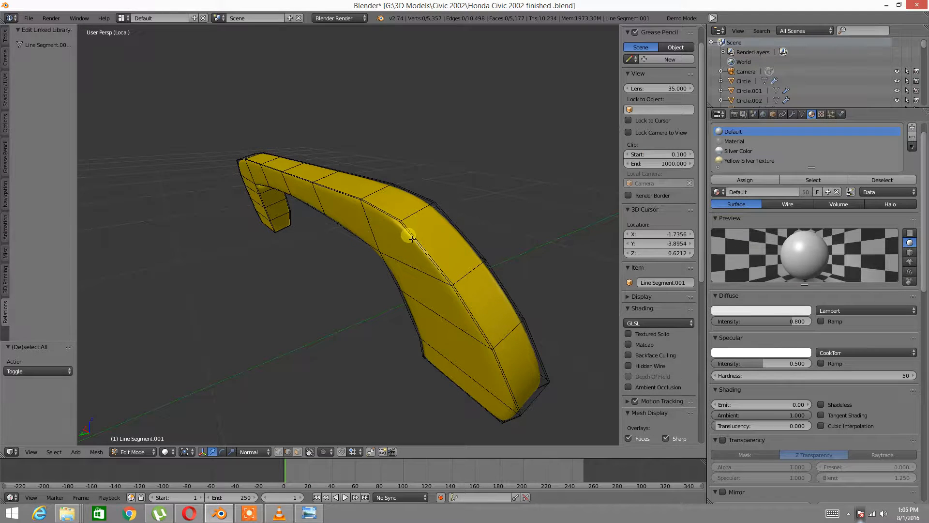
alt+right_click(410, 238)
alt+shift+right_click(377, 217)
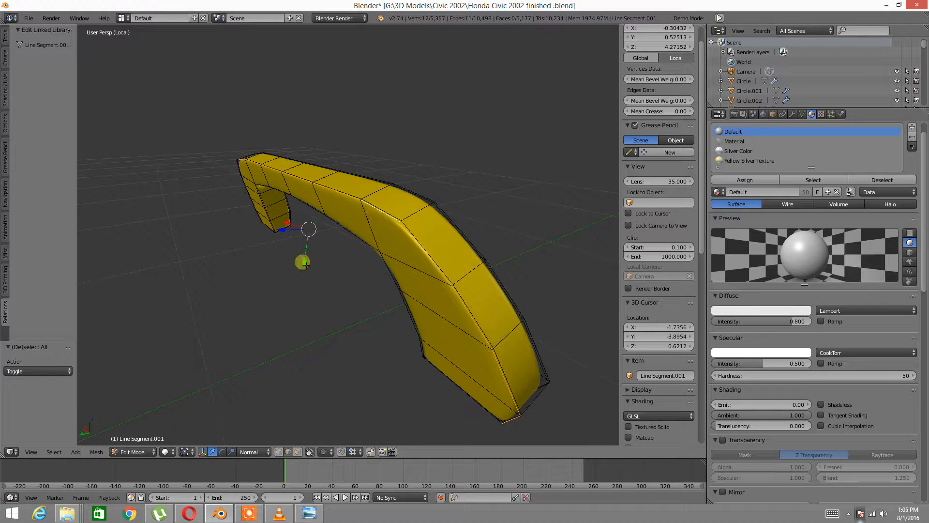
middle_drag(306, 265, 329, 259)
alt+shift+right_click(449, 329)
middle_drag(326, 308, 342, 271)
alt+shift+right_click(366, 222)
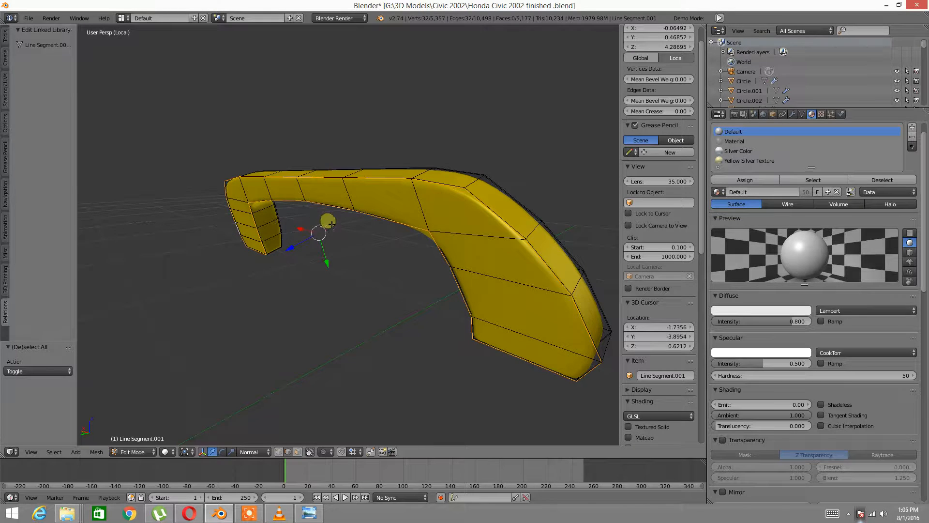
middle_drag(331, 224, 323, 225)
key(ctrl+e)
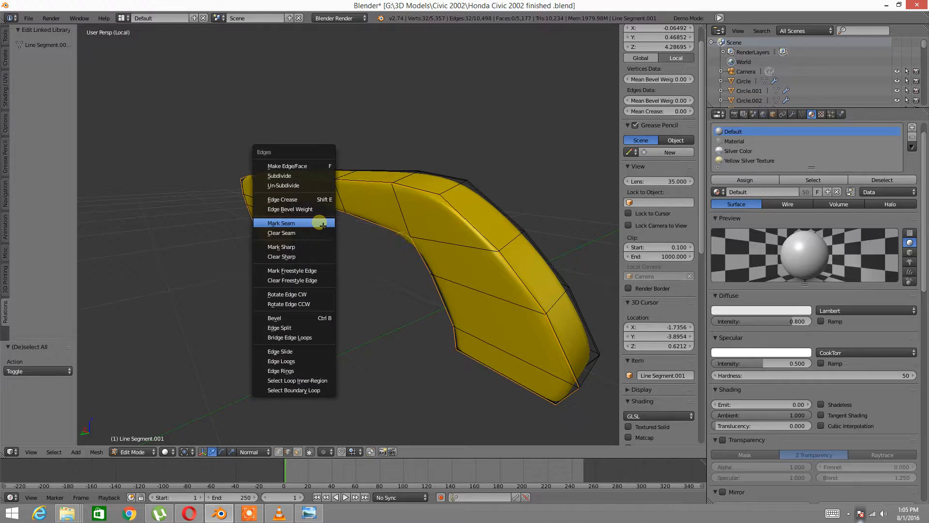
click(322, 216)
middle_drag(442, 243, 330, 260)
key(a)
Step: Set the Subsurf modifier's view subdivisions to 0, and mark the handle surround's long edge loop and short end edges as seams
alt+right_click(330, 260)
middle_drag(348, 310, 324, 235)
middle_drag(310, 206, 352, 297)
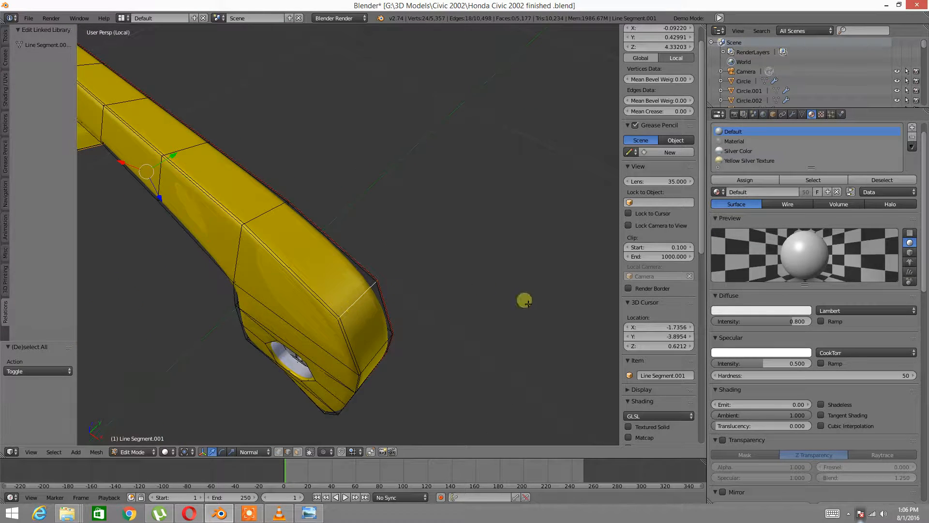
click(792, 114)
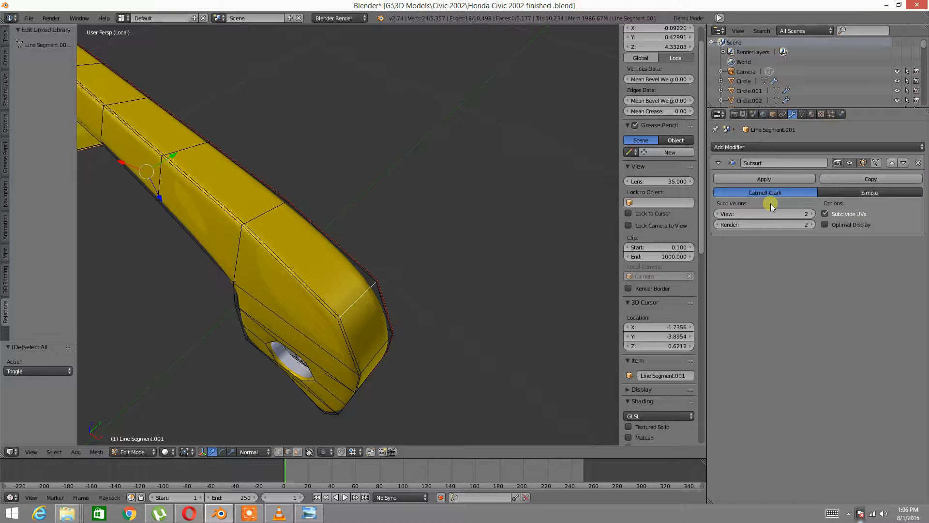
click(718, 214)
click(718, 214)
middle_drag(387, 295, 344, 221)
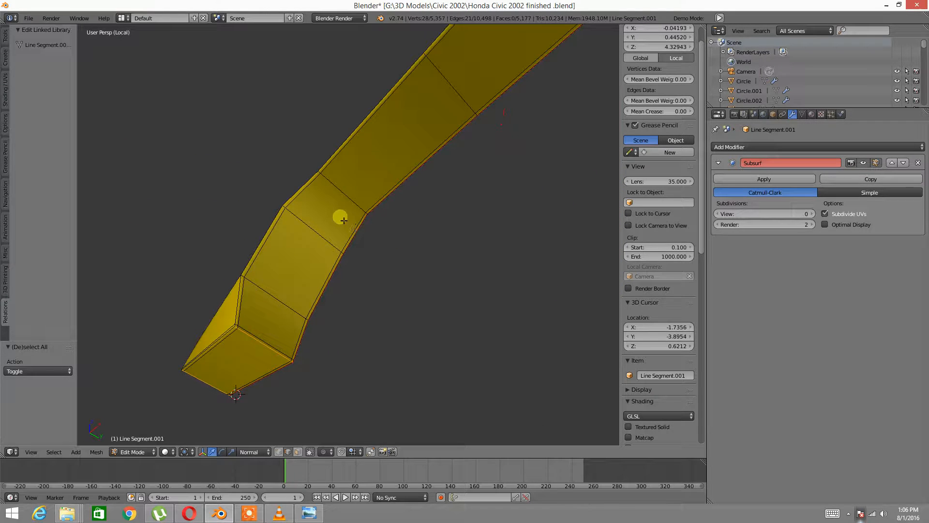
key(ctrl+e)
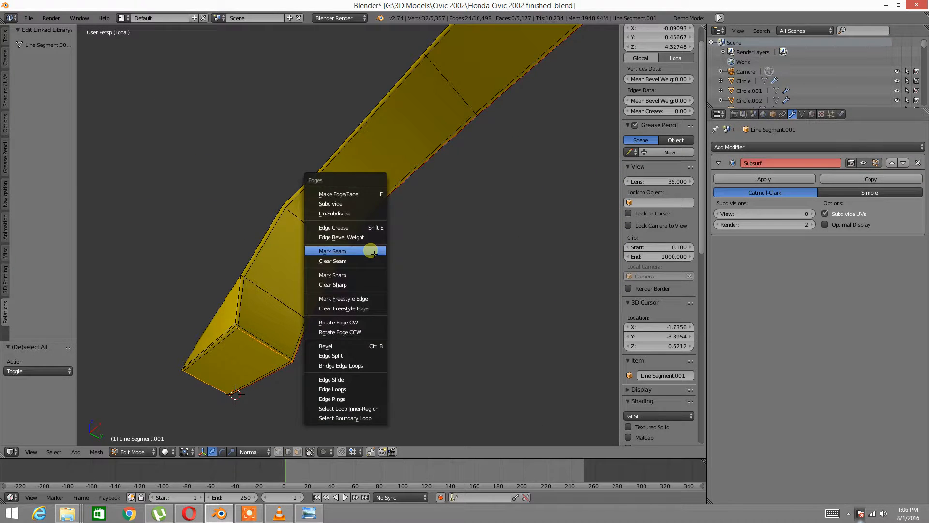
click(374, 253)
key(a)
Step: Mark the rim edges of the lock hole in the handle surround as a seam, and clear the selection
middle_drag(394, 242, 367, 275)
middle_drag(468, 359, 365, 346)
scroll(415, 334, up, 3)
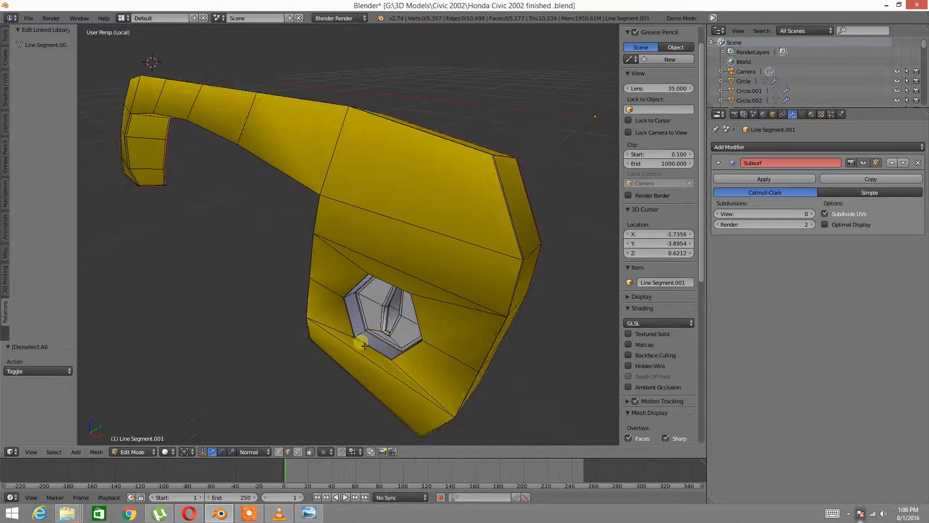
scroll(364, 346, up, 3)
alt+right_click(356, 367)
key(ctrl+e)
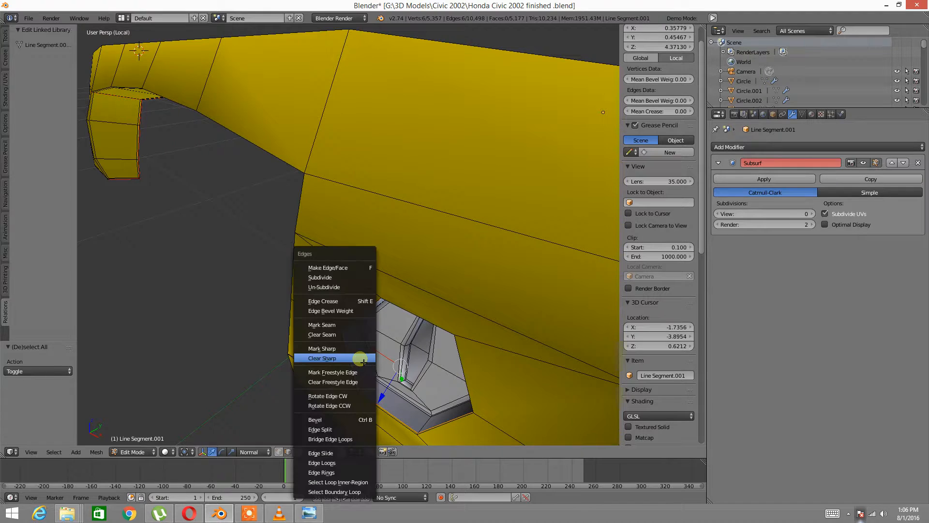
click(335, 325)
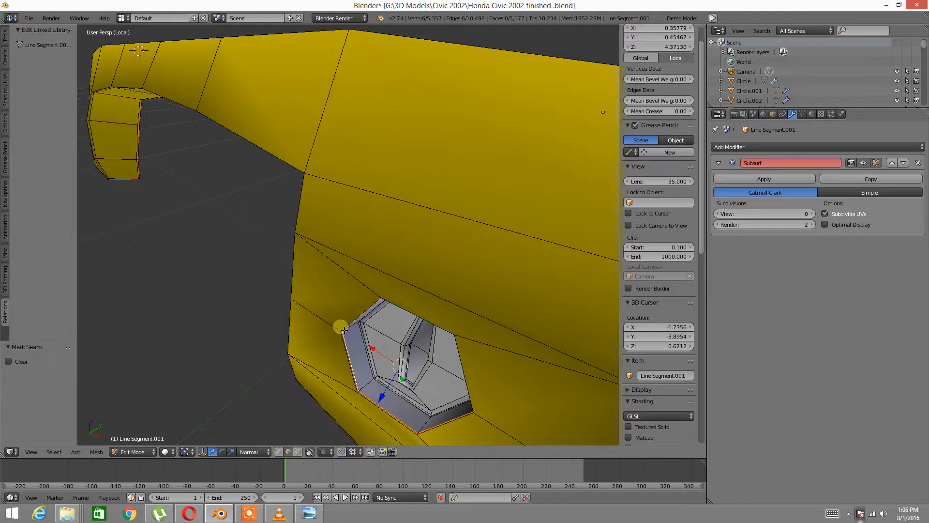
key(a)
Step: Reveal all hidden geometry, then isolate the side mirror by selecting its linked faces, inverting the selection and hiding the rest
scroll(384, 352, down, 5)
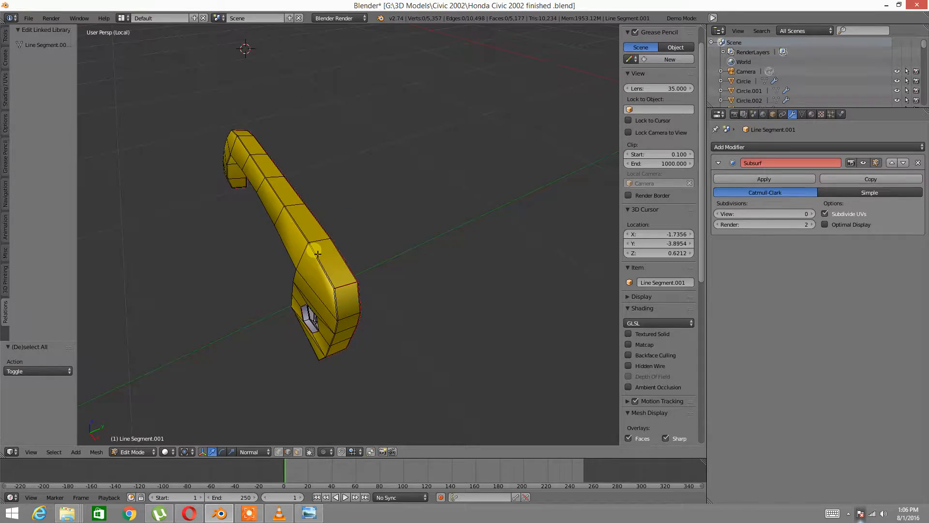
key(alt+h)
key(a)
scroll(309, 207, down, 5)
middle_drag(297, 226, 294, 322)
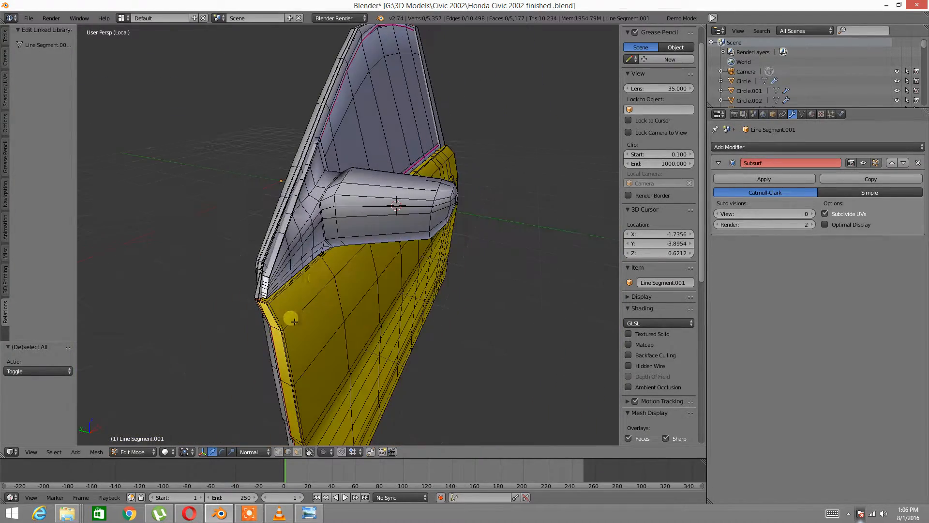
right_click(321, 235)
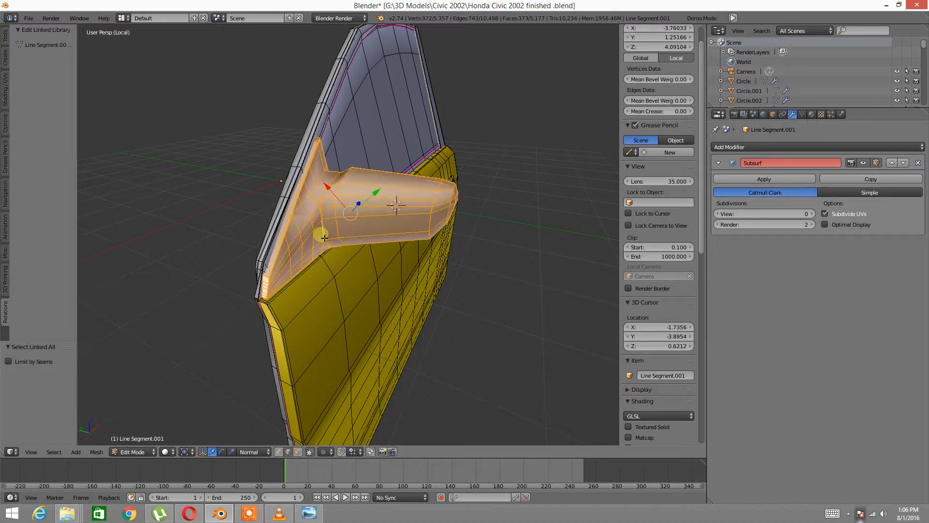
key(ctrl+i)
key(h)
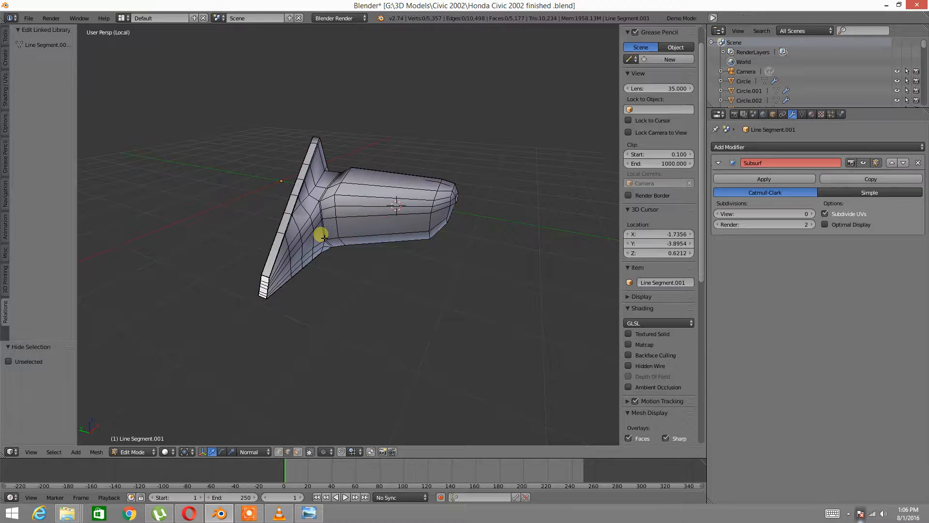
middle_drag(325, 284, 356, 313)
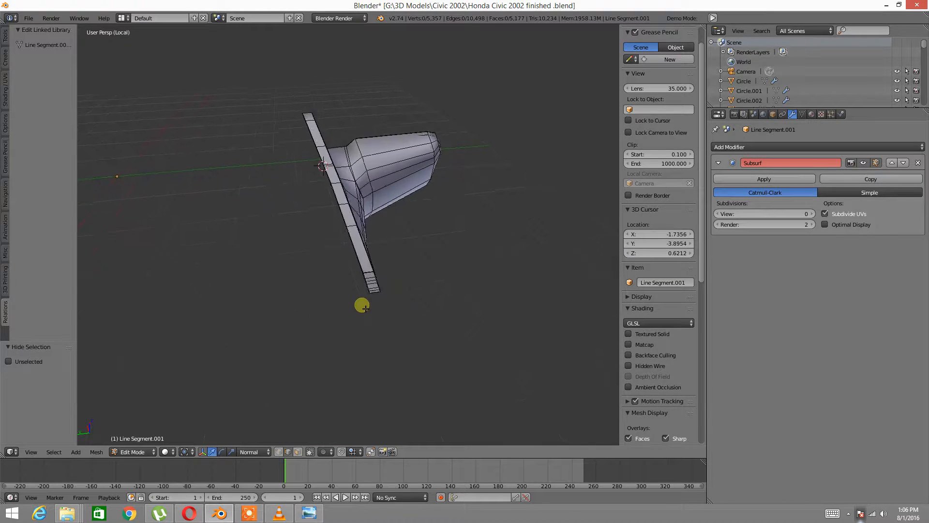
scroll(362, 306, up, 5)
alt+right_click(368, 289)
middle_drag(368, 289, 342, 305)
scroll(342, 305, up, 3)
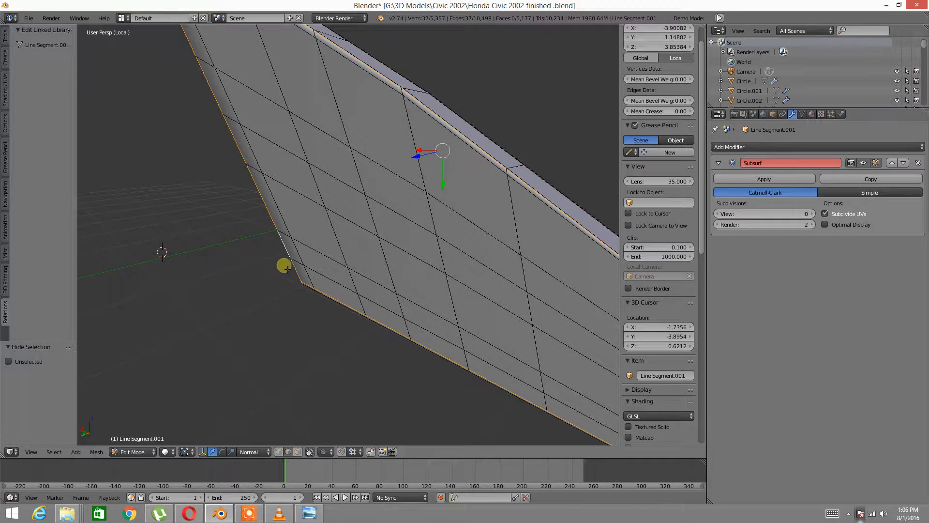
shift+middle_drag(411, 277, 387, 255)
key(a)
Step: Mark the back rim edges of the side mirror's base and the short edges at its corners as seams, and clear the selection
shift+middle_drag(463, 328, 413, 301)
alt+right_click(398, 317)
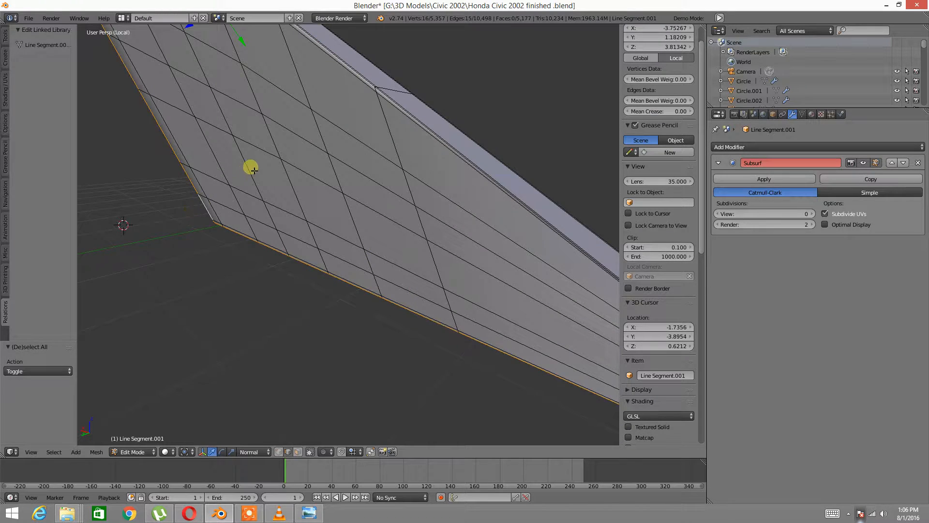
middle_drag(254, 170, 260, 217)
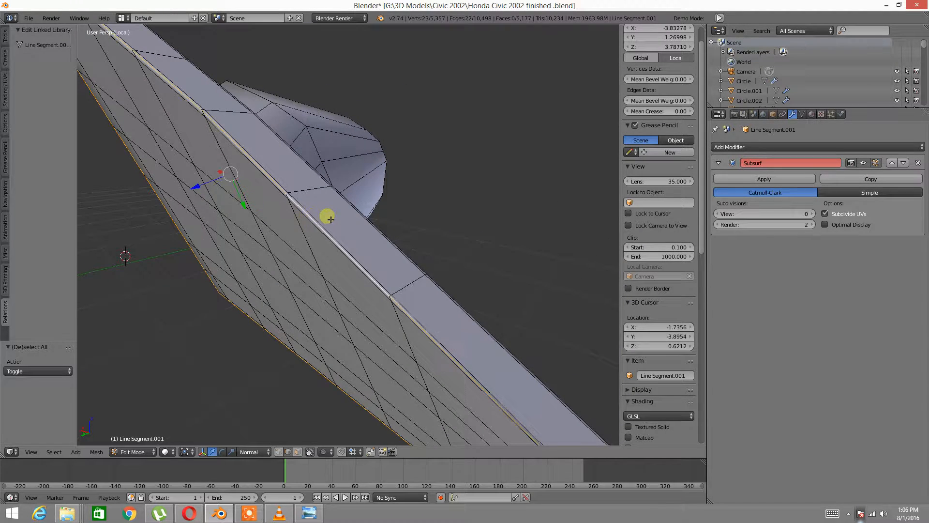
scroll(330, 220, down, 4)
middle_drag(379, 269, 244, 205)
scroll(338, 255, up, 5)
scroll(290, 225, down, 3)
scroll(291, 221, up, 3)
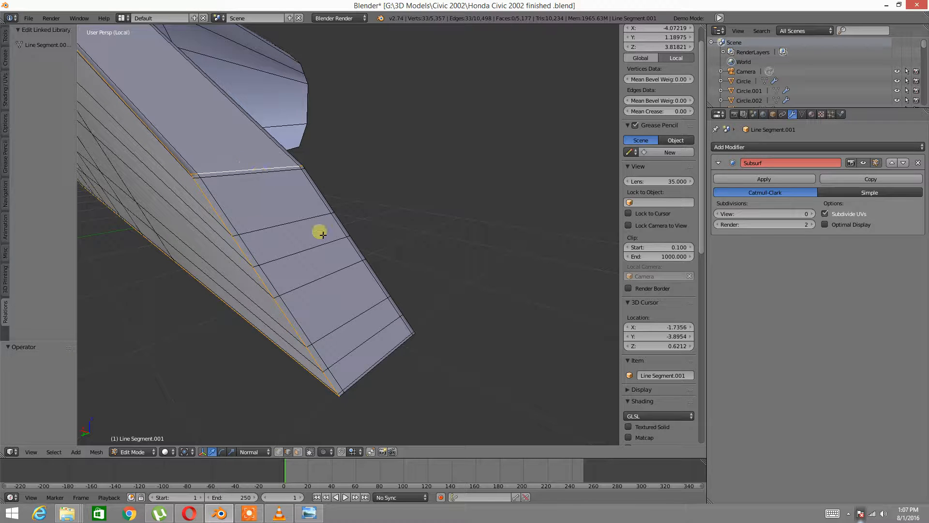
scroll(335, 304, down, 3)
middle_drag(336, 305, 421, 171)
scroll(451, 276, up, 4)
scroll(388, 139, up, 5)
middle_drag(584, 93, 477, 170)
key(ctrl+e)
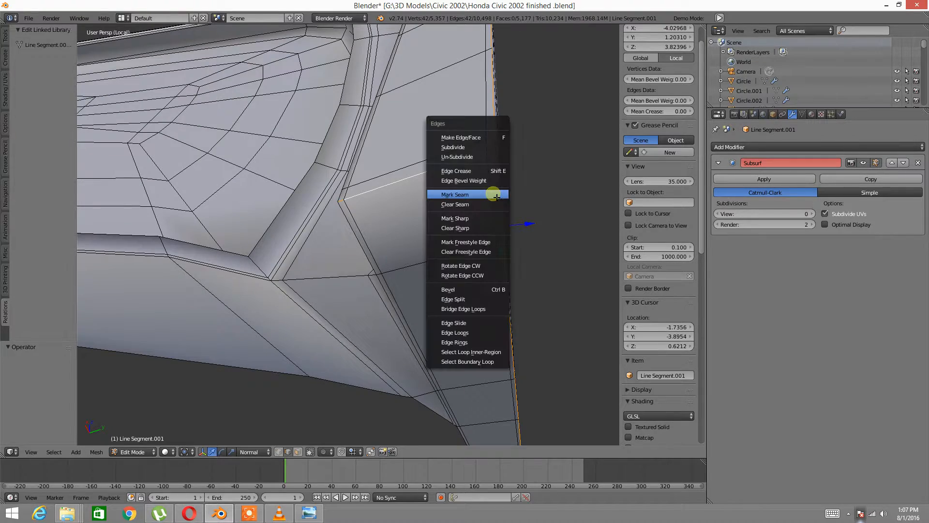
click(497, 197)
key(a)
Step: Mark the edges around the neck where the mirror housing meets its base as a seam, and clear the selection
scroll(499, 186, down, 4)
middle_drag(422, 181, 379, 265)
alt+right_click(390, 251)
key(a)
right_click(416, 282)
middle_drag(396, 330, 378, 191)
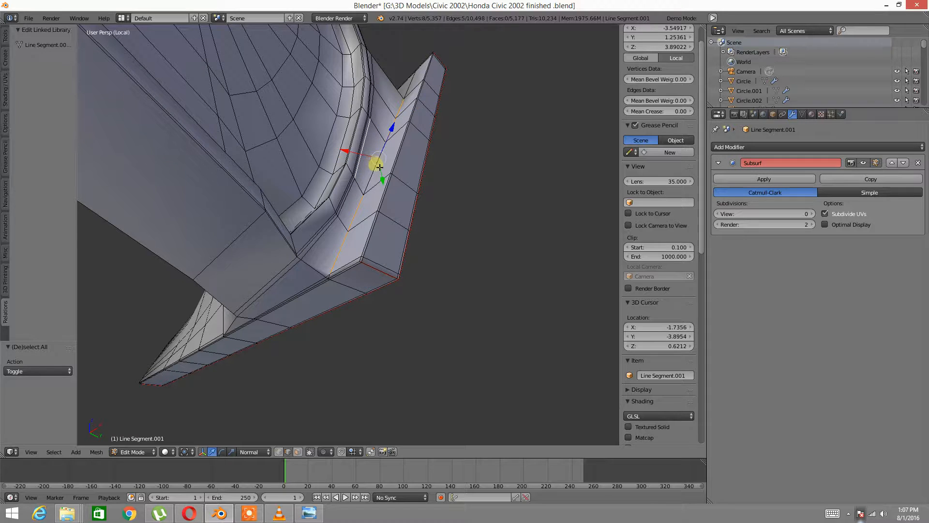
middle_drag(380, 166, 349, 255)
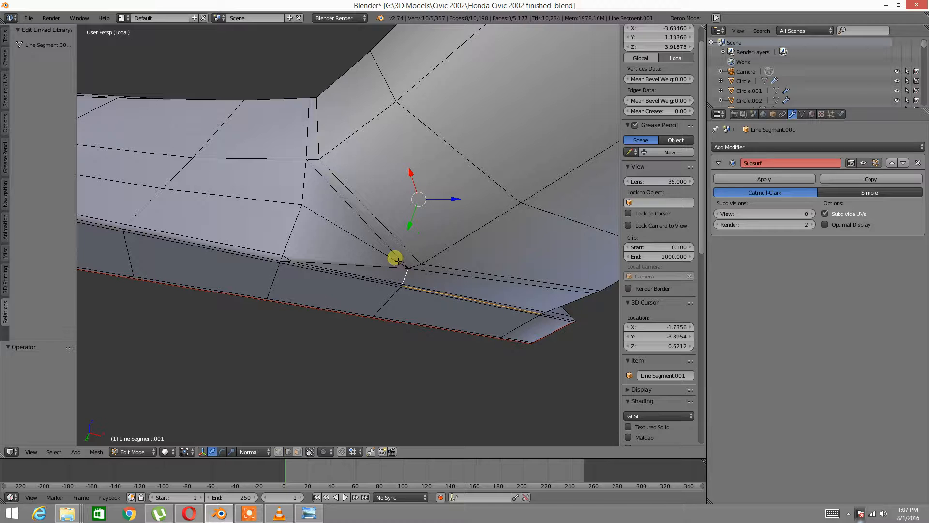
middle_drag(390, 241, 384, 262)
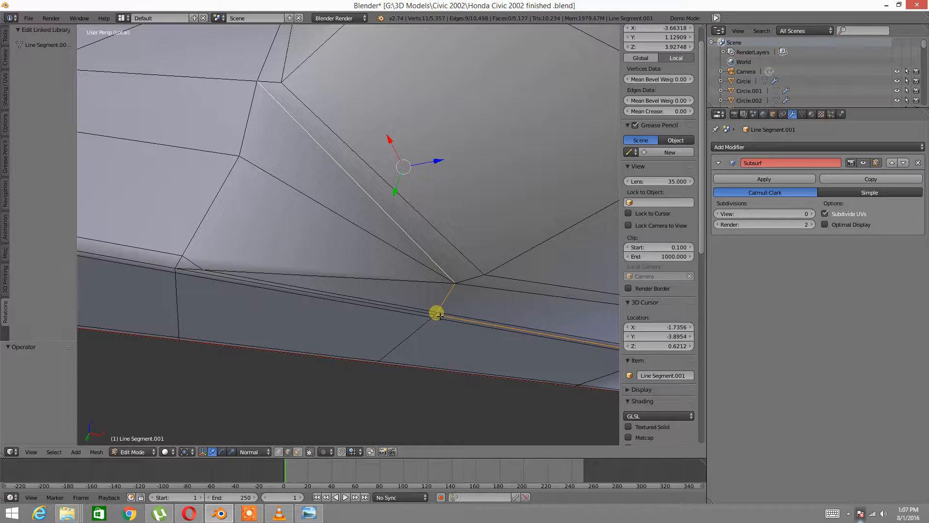
middle_drag(439, 315, 410, 308)
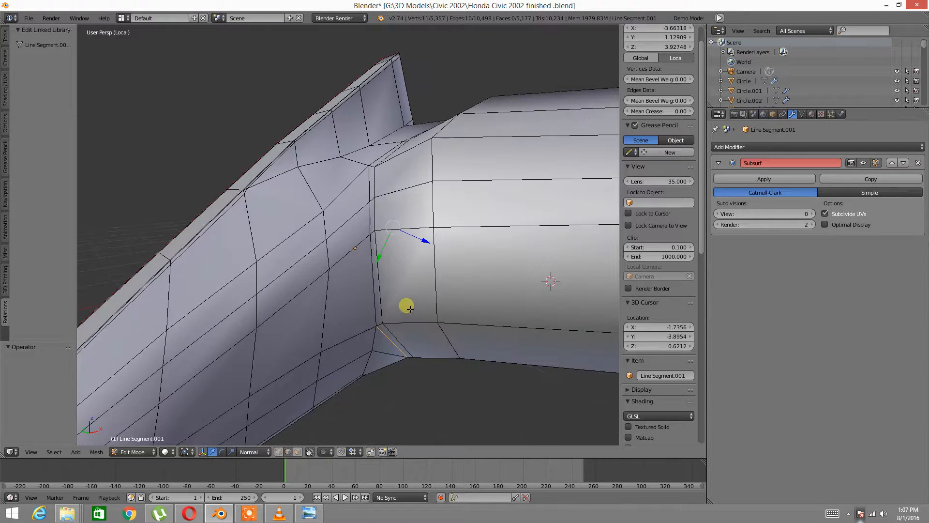
middle_drag(359, 213, 364, 289)
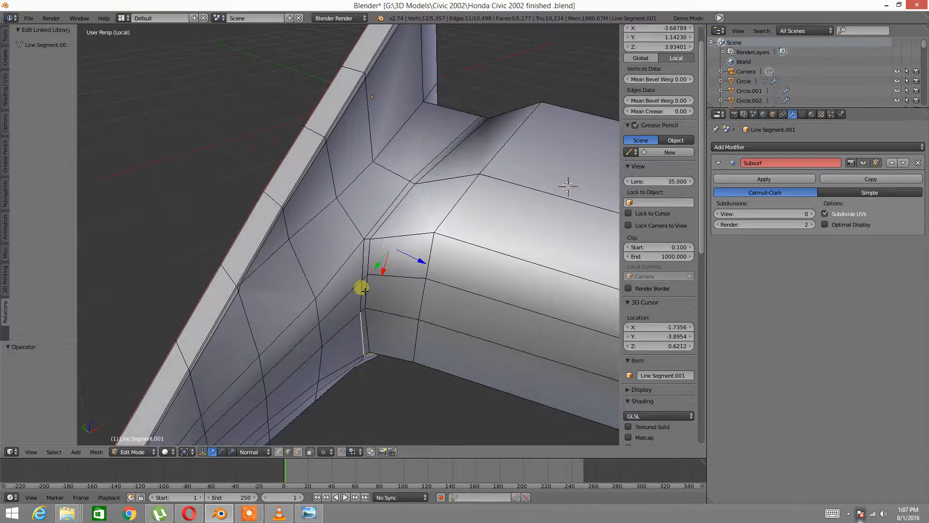
middle_drag(569, 145, 440, 213)
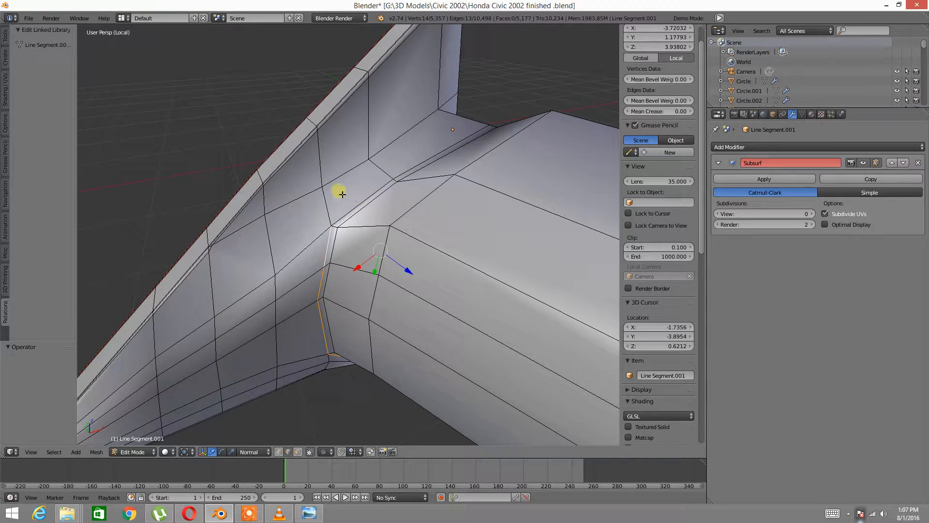
shift+right_click(405, 136)
middle_drag(405, 137, 371, 118)
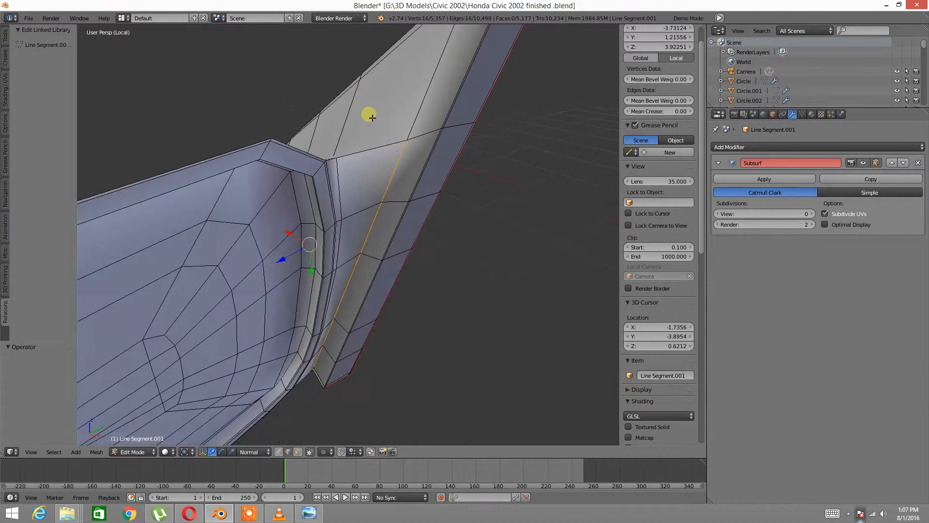
middle_drag(397, 155, 304, 199)
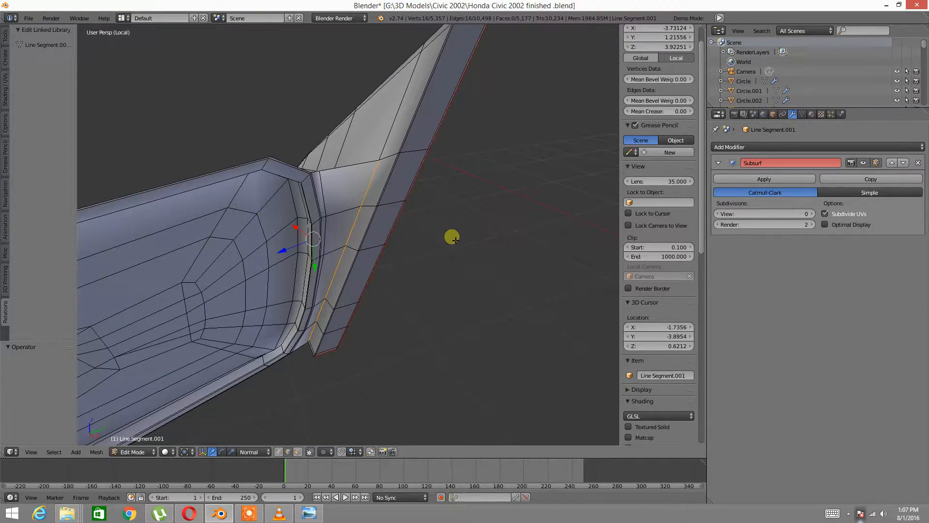
key(a)
Step: Mark the edge loop inside the mirror housing's glass opening as a seam, and clear the selection
middle_drag(452, 237, 431, 261)
alt+right_click(442, 257)
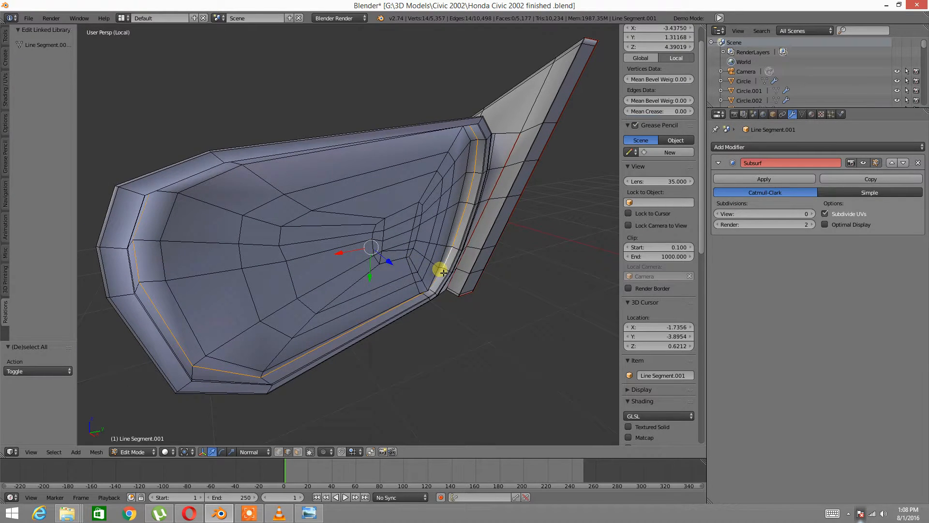
click(443, 272)
key(a)
Step: Reveal the hidden geometry and isolate the door's main shell by inverting its linked selection and hiding the rest
middle_drag(375, 280, 326, 240)
right_click(344, 244)
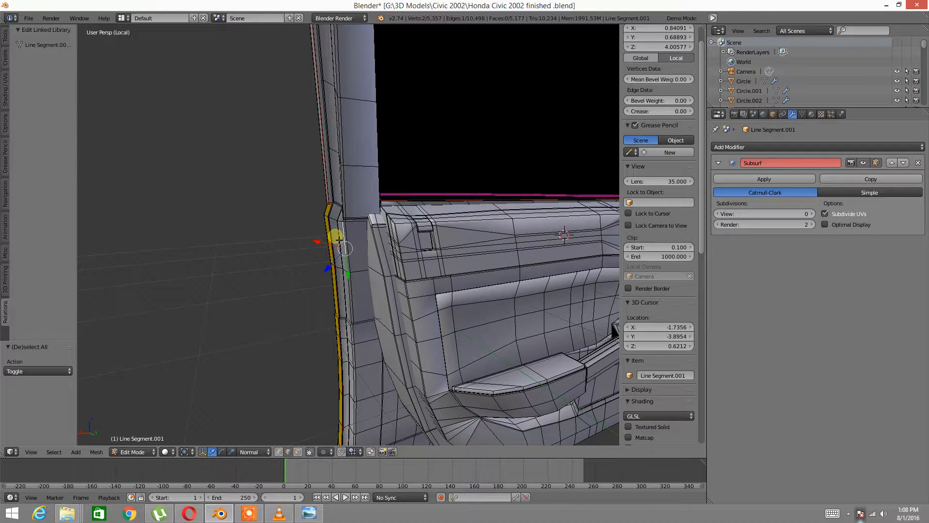
key(ctrl+l)
key(ctrl+i)
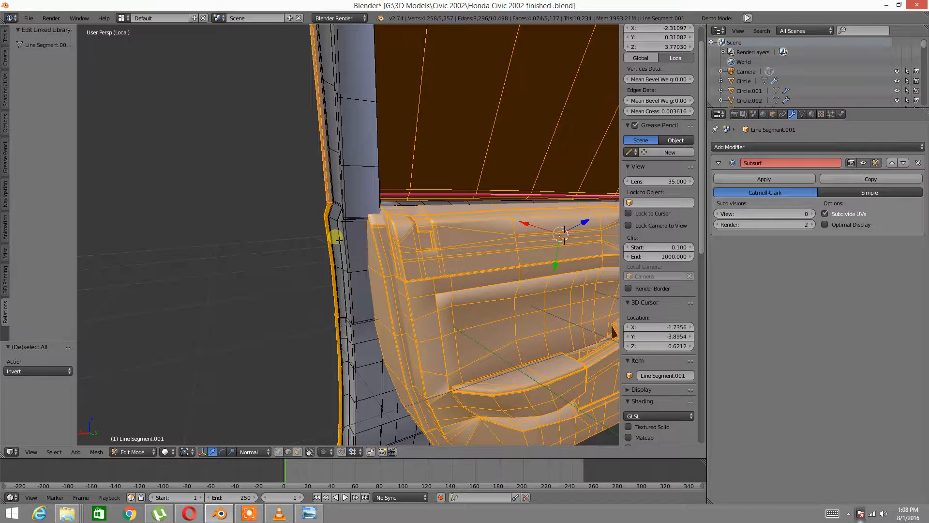
key(h)
Step: Mark the edge loops around the door shell's outer perimeter and its window opening as seams, and clear the selection
middle_drag(270, 170, 390, 193)
alt+right_click(339, 237)
middle_drag(464, 194, 264, 206)
middle_drag(272, 300, 333, 180)
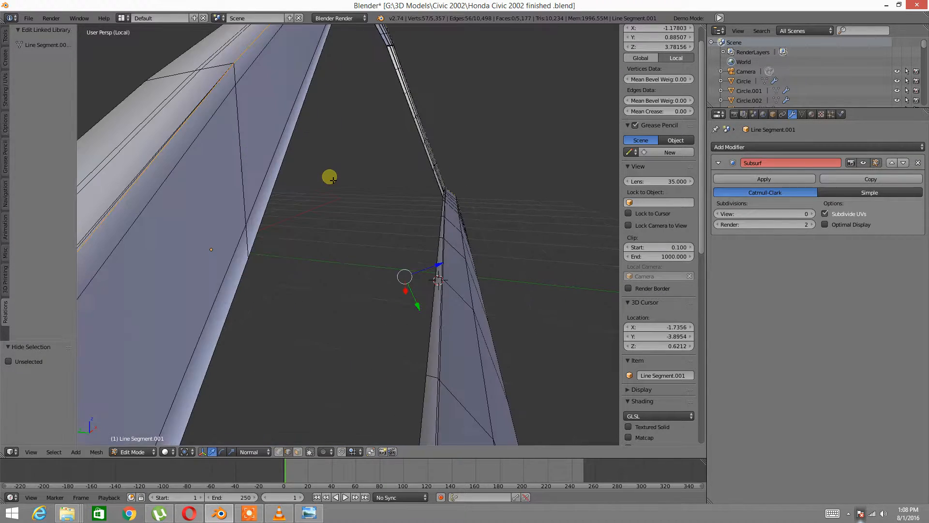
mouse_move(282, 132)
middle_down()
mouse_move(321, 137)
mouse_move(353, 181)
mouse_move(344, 203)
mouse_move(302, 212)
mouse_move(343, 161)
mouse_move(282, 149)
middle_up()
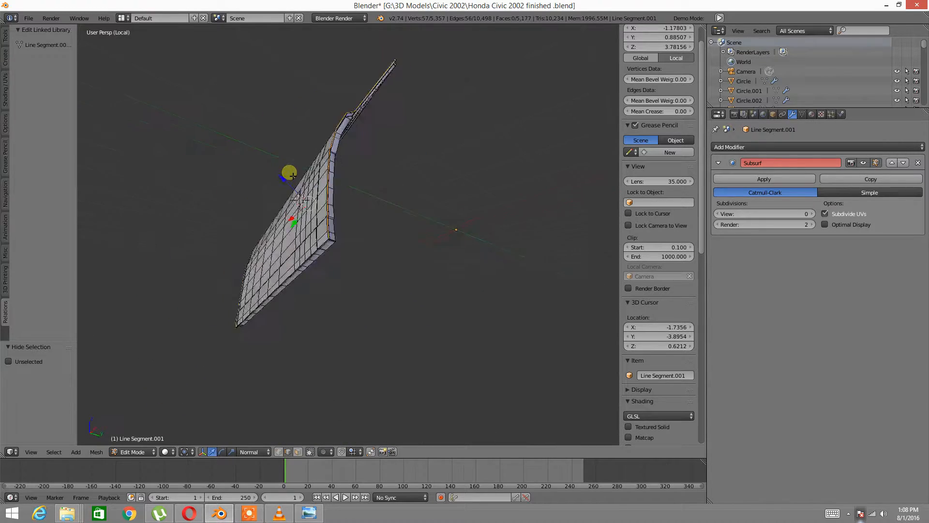
middle_drag(315, 193, 392, 185)
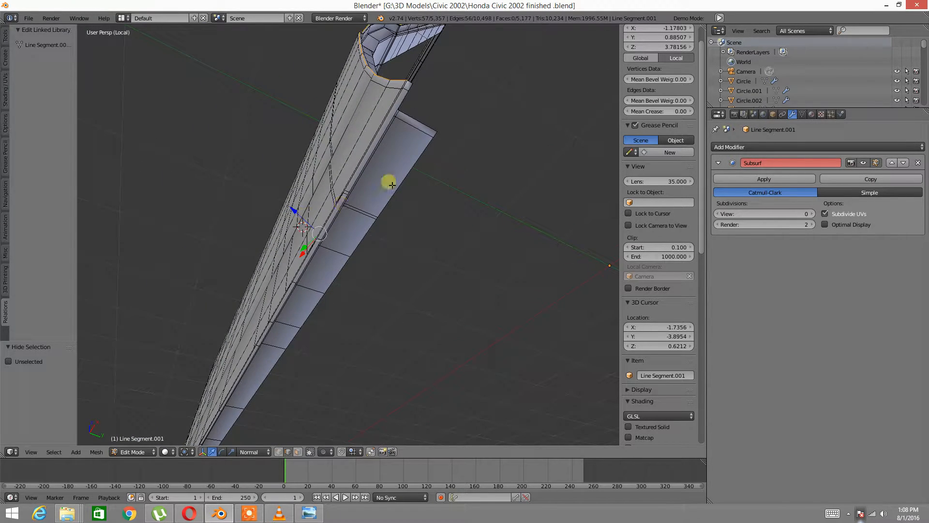
middle_drag(405, 117, 282, 275)
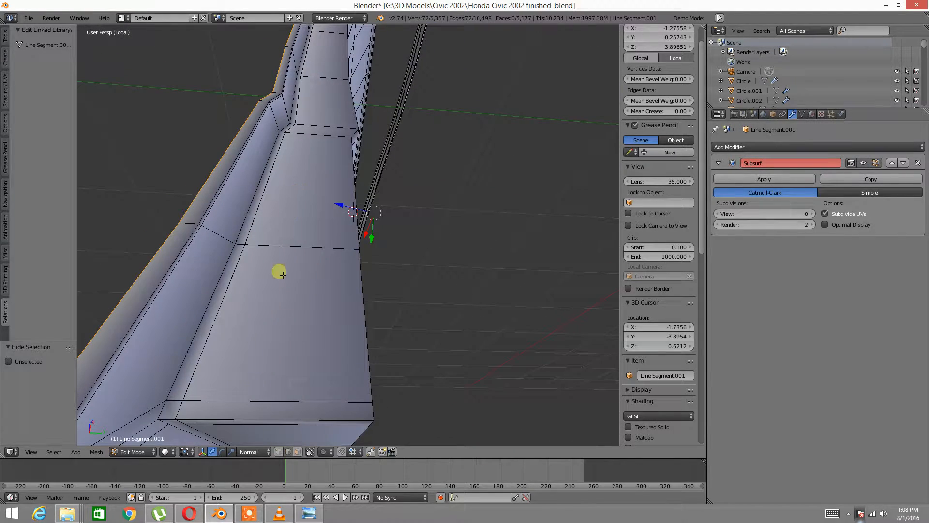
middle_drag(264, 417, 338, 247)
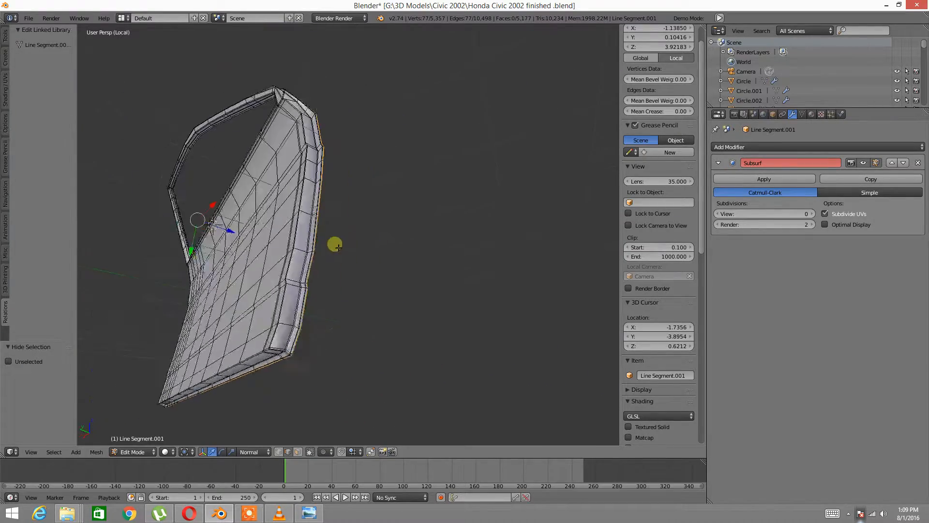
scroll(357, 220, up, 3)
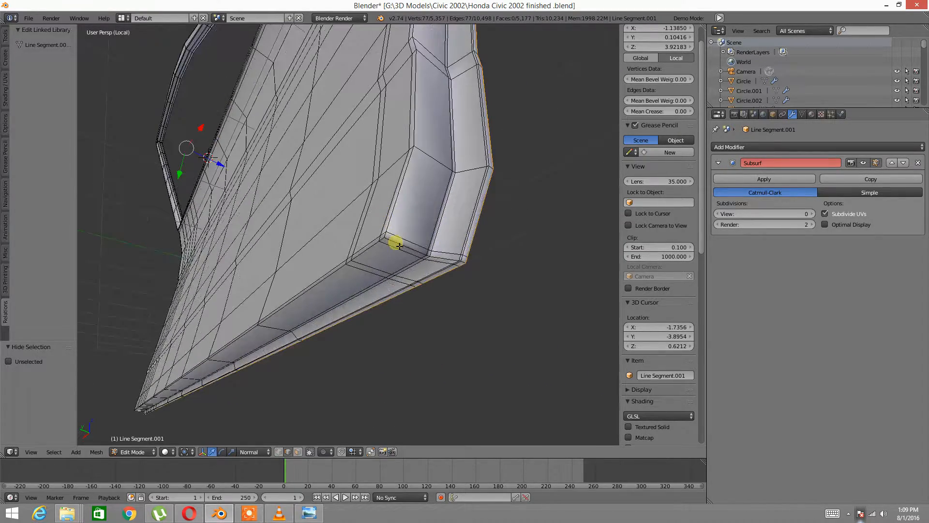
scroll(421, 172, down, 4)
middle_drag(421, 171, 503, 178)
scroll(418, 221, up, 6)
scroll(444, 215, down, 4)
scroll(386, 180, up, 2)
mouse_move(343, 199)
middle_down()
mouse_move(450, 159)
mouse_move(363, 208)
mouse_move(375, 190)
mouse_move(359, 219)
mouse_move(367, 219)
mouse_move(351, 191)
mouse_move(336, 189)
mouse_move(356, 253)
mouse_move(321, 195)
middle_up()
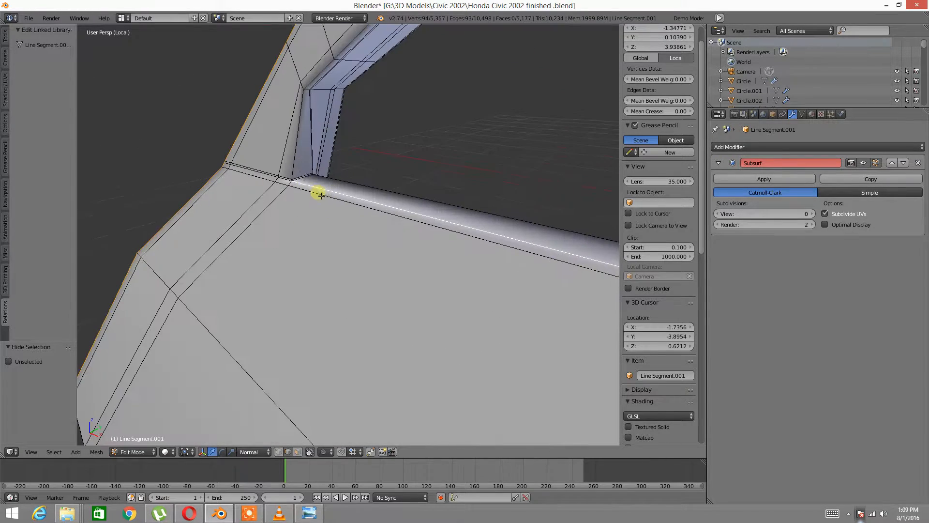
middle_drag(294, 162, 330, 191)
scroll(355, 236, down, 8)
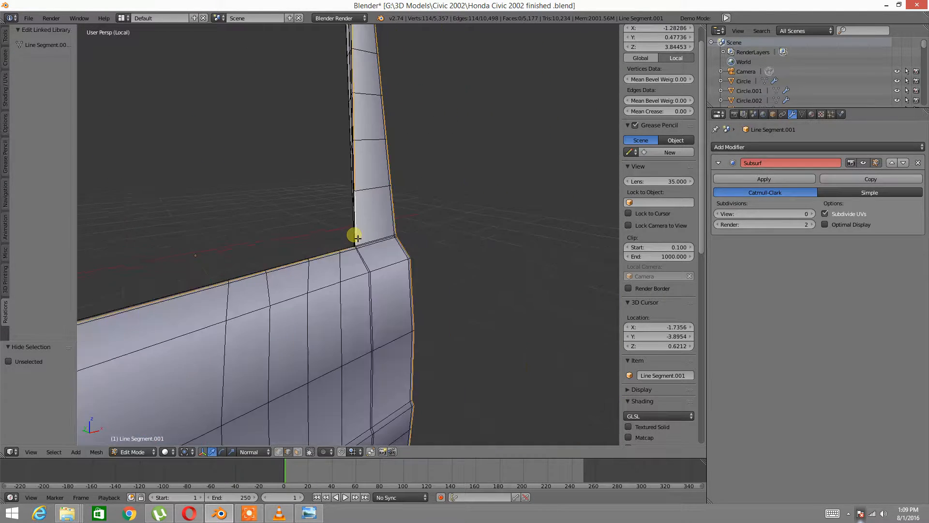
key(ctrl+e)
click(370, 260)
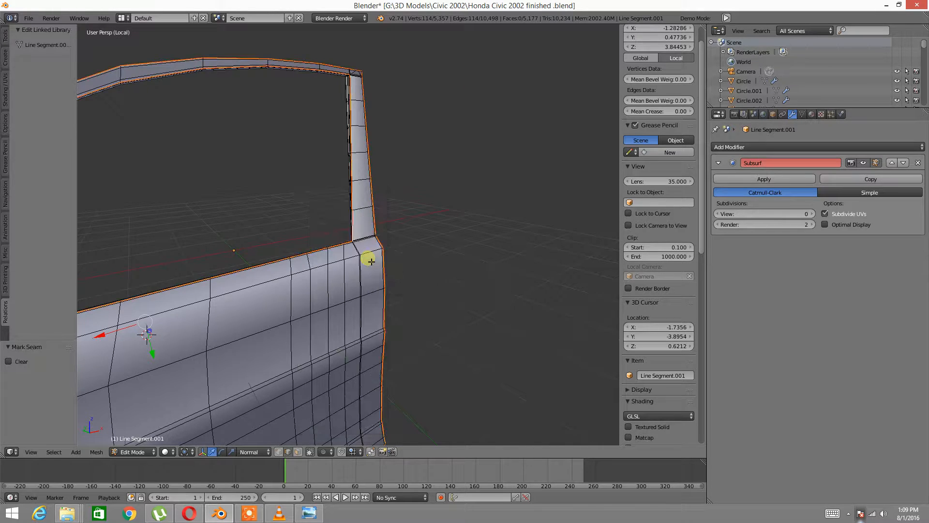
key(a)
Step: Mark the inner-side edges running across the window frame's rear upper corner as a seam, and clear the selection
middle_drag(379, 252, 347, 275)
scroll(356, 257, up, 5)
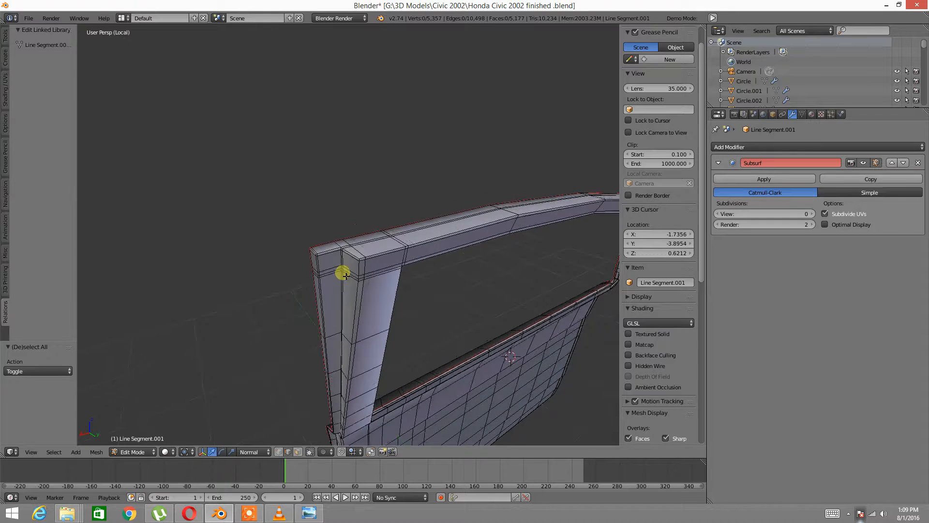
scroll(345, 274, up, 3)
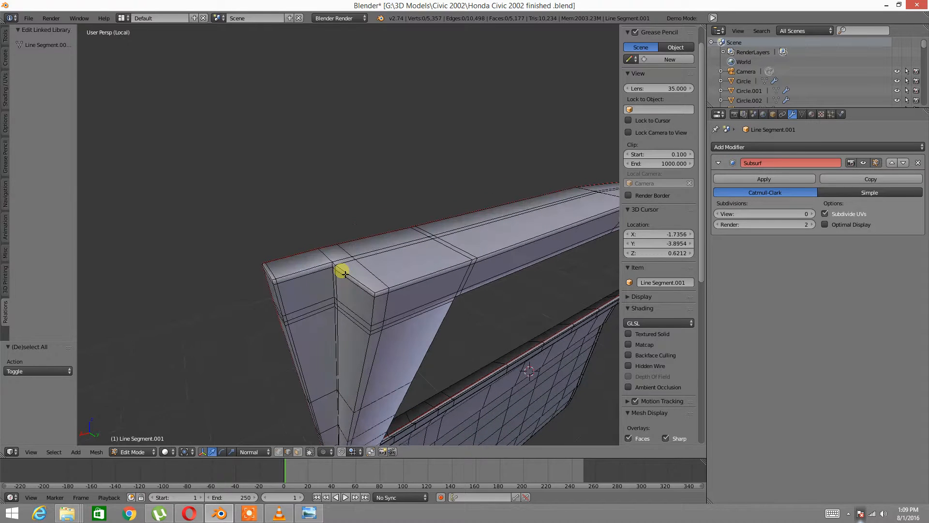
right_click(274, 279)
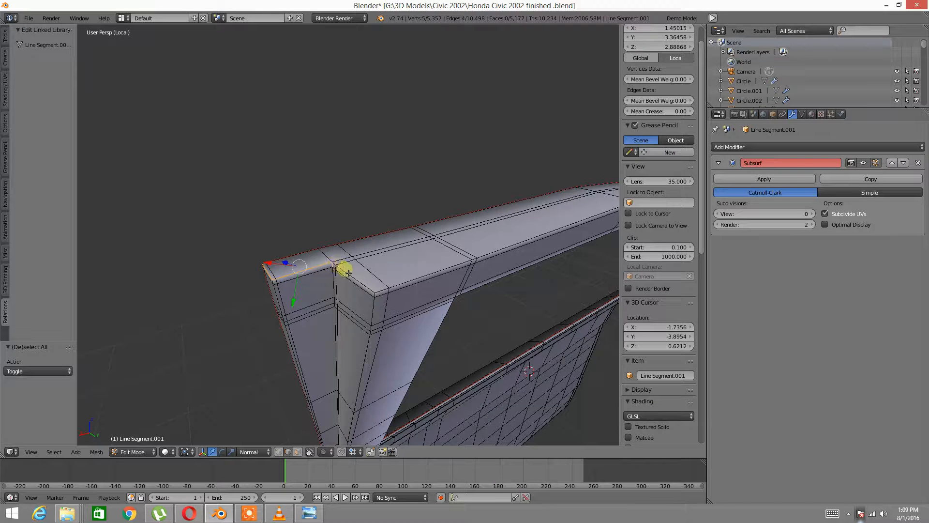
middle_drag(340, 274, 327, 270)
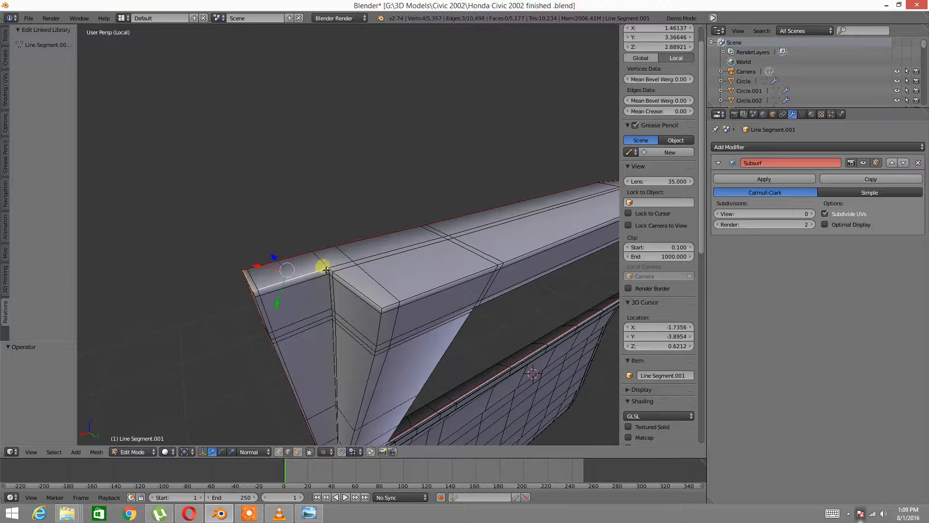
key(ctrl+e)
click(386, 302)
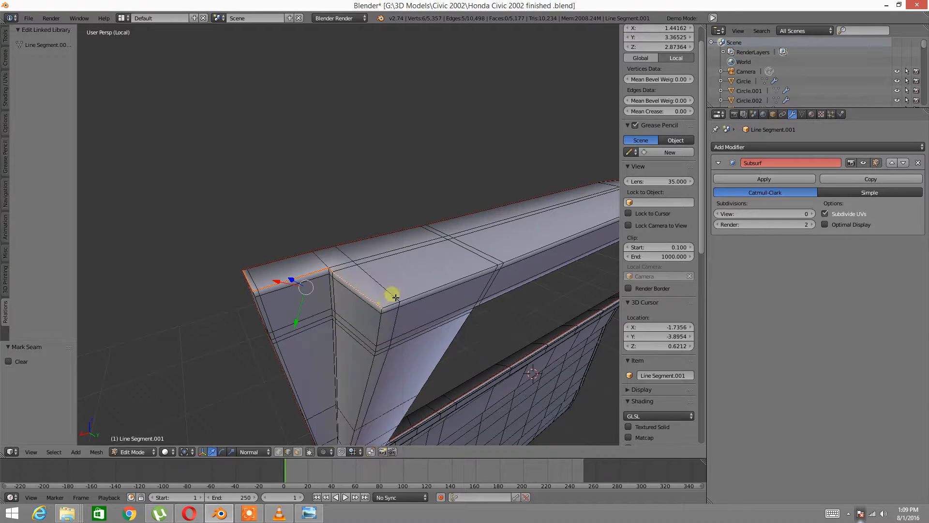
key(a)
Step: Mark the short edge loop at the window opening's rear lower corner, where the pillar meets the sill, as a seam
scroll(484, 271, down, 4)
scroll(344, 359, up, 4)
middle_drag(508, 266, 412, 291)
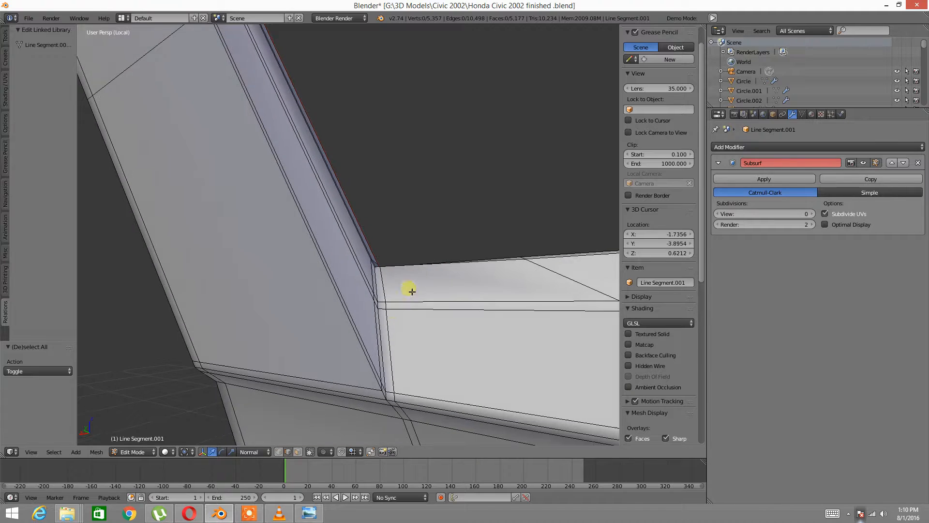
alt+right_click(392, 338)
middle_drag(385, 337, 360, 335)
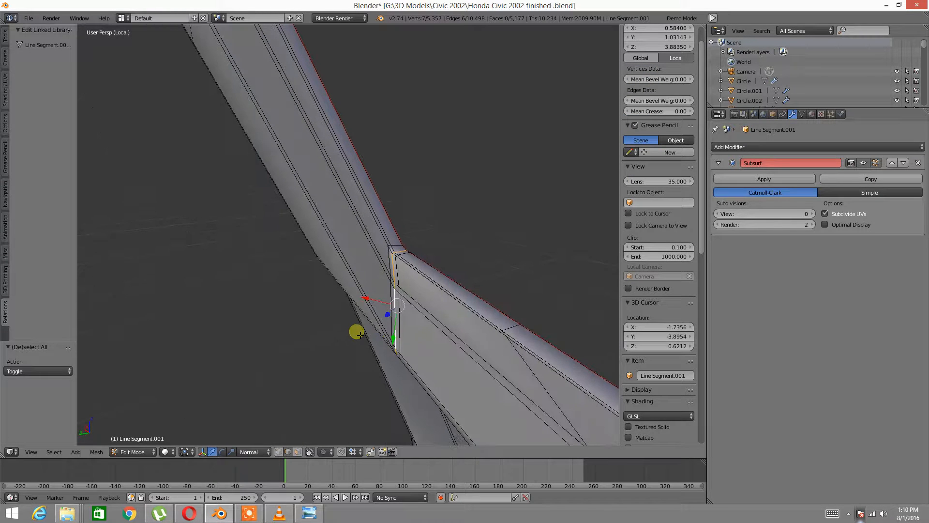
key(ctrl+e)
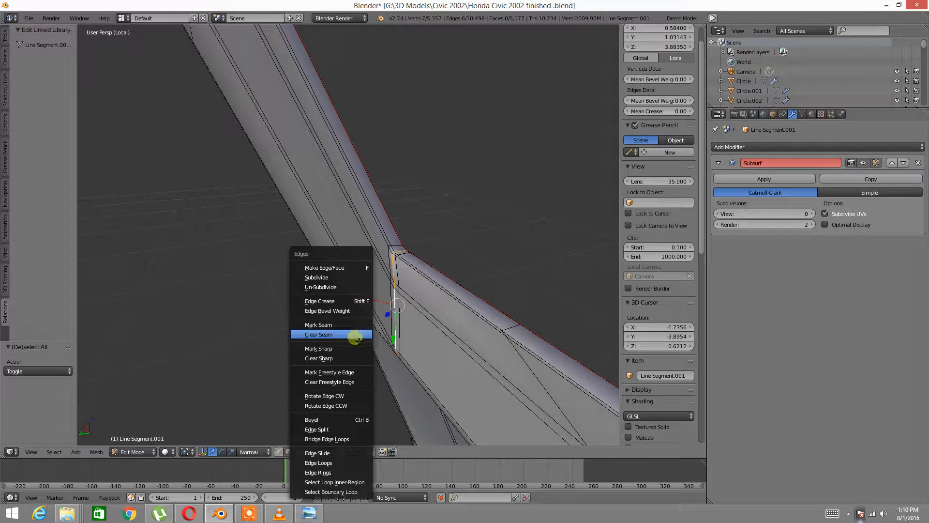
click(349, 325)
Step: Extend the rear pillar-base selection across the stepped inner edges to the outer rim, mark it as a seam, and clear the selection
middle_drag(510, 272, 22, 275)
middle_drag(172, 290, 282, 252)
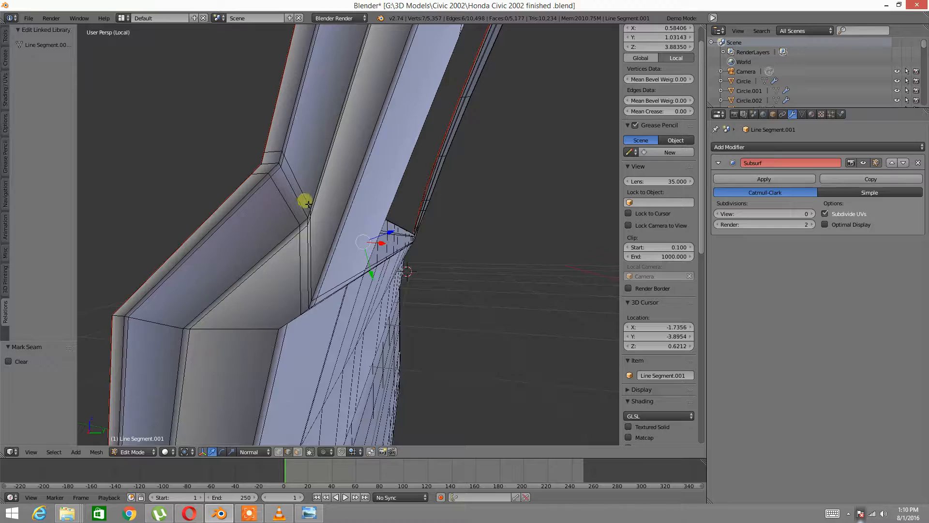
middle_drag(293, 186, 271, 188)
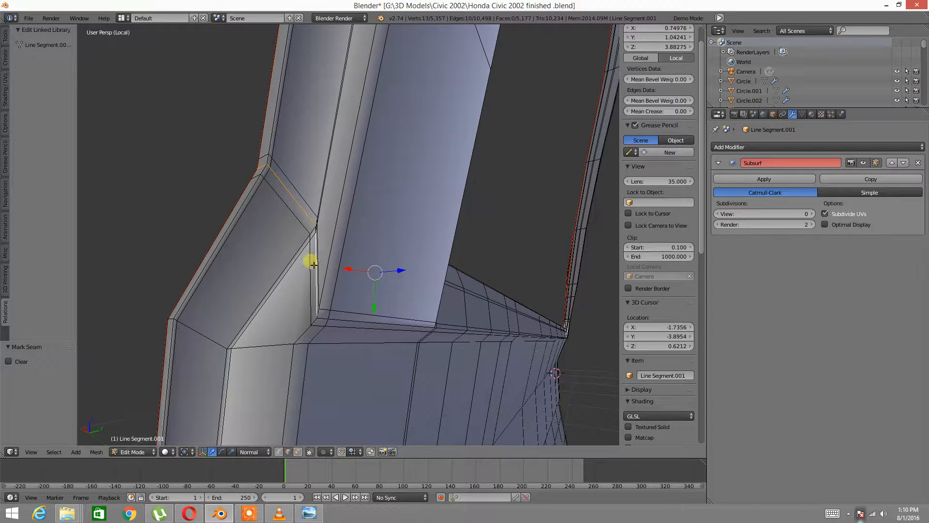
middle_drag(314, 273, 326, 266)
scroll(325, 266, up, 3)
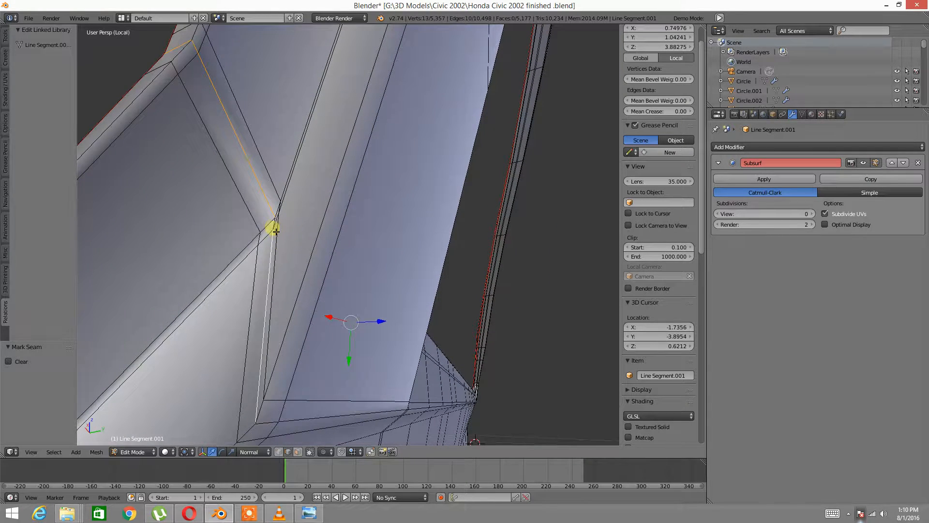
shift+middle_drag(269, 347, 280, 261)
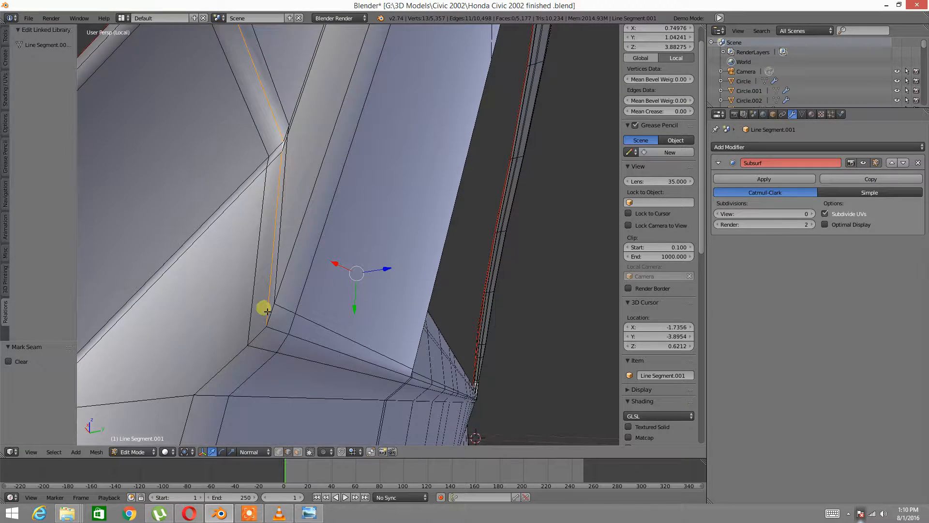
scroll(324, 285, down, 5)
middle_drag(325, 285, 283, 292)
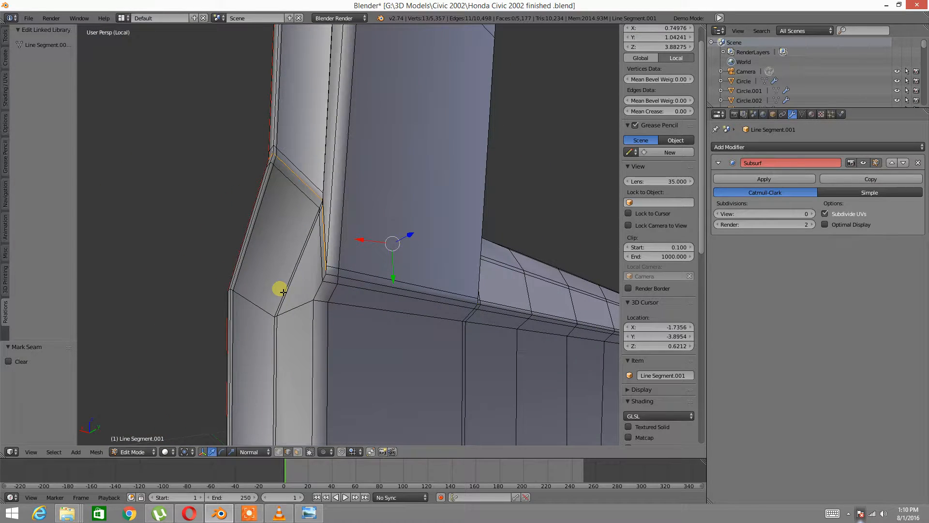
key(ctrl+e)
click(283, 291)
key(a)
Step: Mark the edge loop at the window opening's front lower corner, where the frame meets the shell, as a seam, and clear the selection
scroll(414, 252, down, 6)
middle_drag(448, 248, 425, 226)
scroll(425, 226, down, 4)
middle_drag(319, 240, 266, 261)
scroll(265, 261, down, 4)
scroll(237, 279, up, 8)
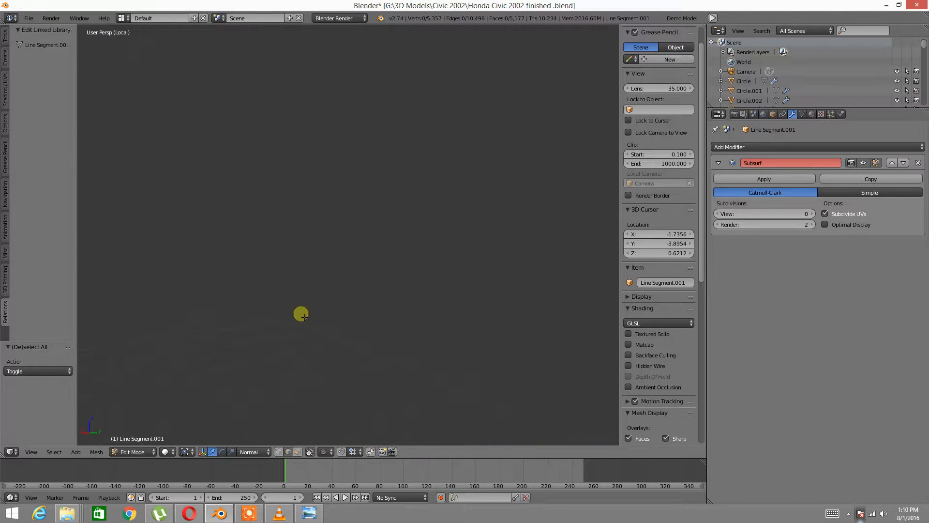
middle_drag(236, 351, 296, 296)
middle_drag(270, 259, 275, 272)
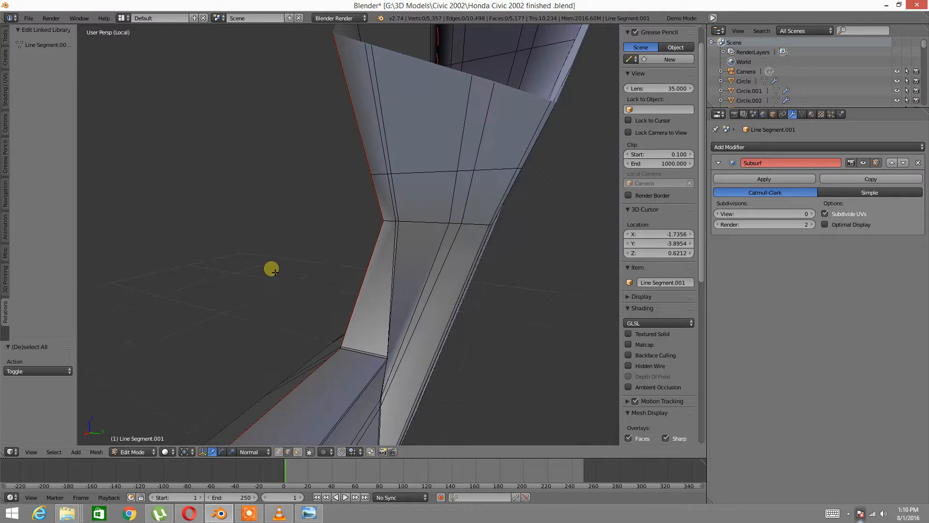
alt+right_click(355, 352)
middle_drag(355, 353, 226, 334)
key(ctrl+e)
click(226, 333)
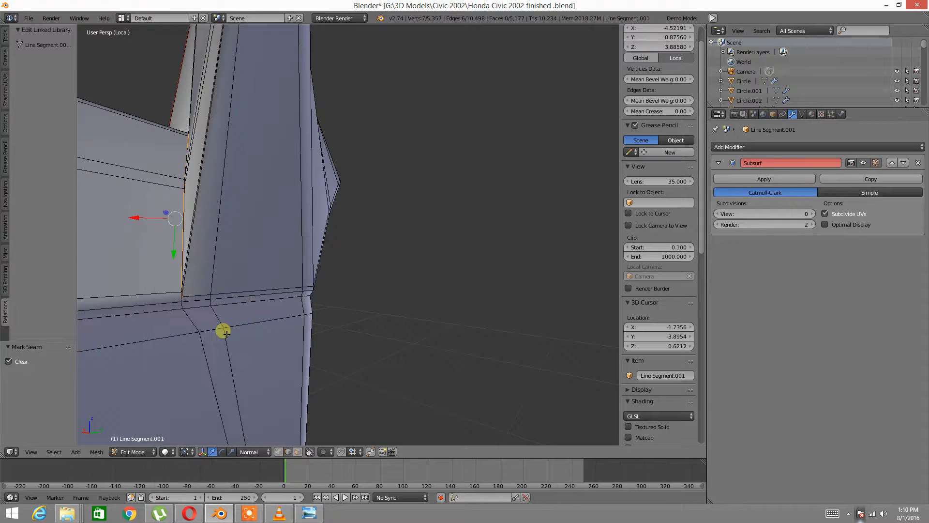
key(ctrl+e)
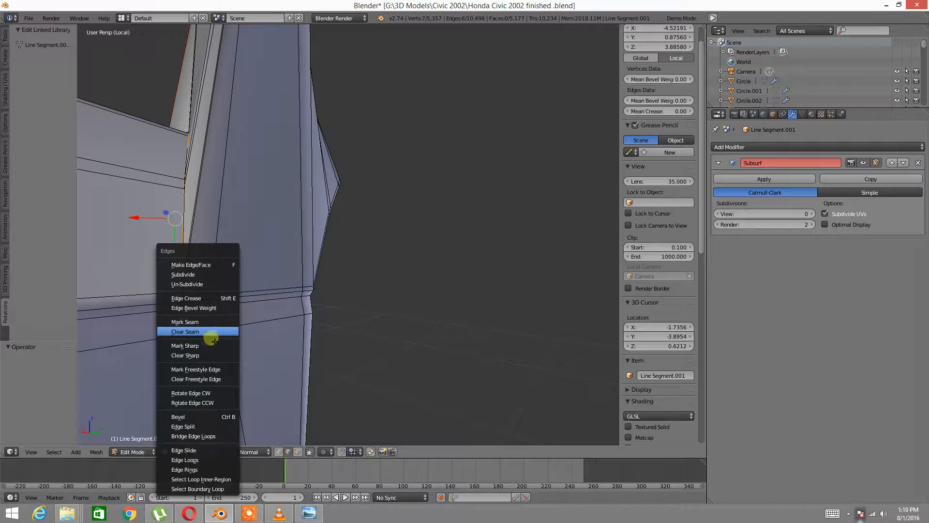
click(212, 345)
middle_drag(249, 321, 266, 301)
key(ctrl+e)
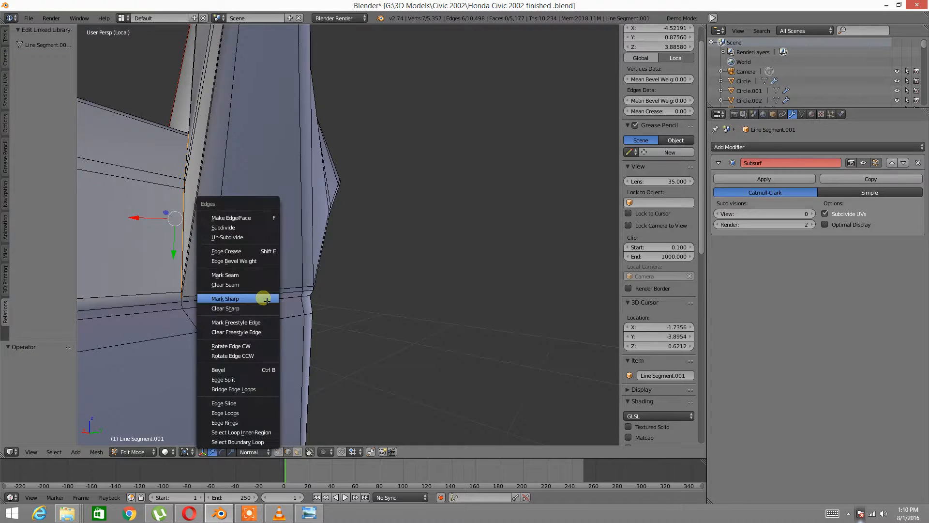
click(249, 278)
key(a)
Step: Mark the connecting edges from the front lower corner up to the shell's outer rim as a seam, and clear the selection
mouse_move(322, 280)
middle_down()
mouse_move(275, 280)
mouse_move(263, 290)
mouse_move(311, 284)
mouse_move(265, 292)
mouse_move(299, 295)
mouse_move(318, 251)
mouse_move(320, 273)
middle_up()
right_click(279, 343)
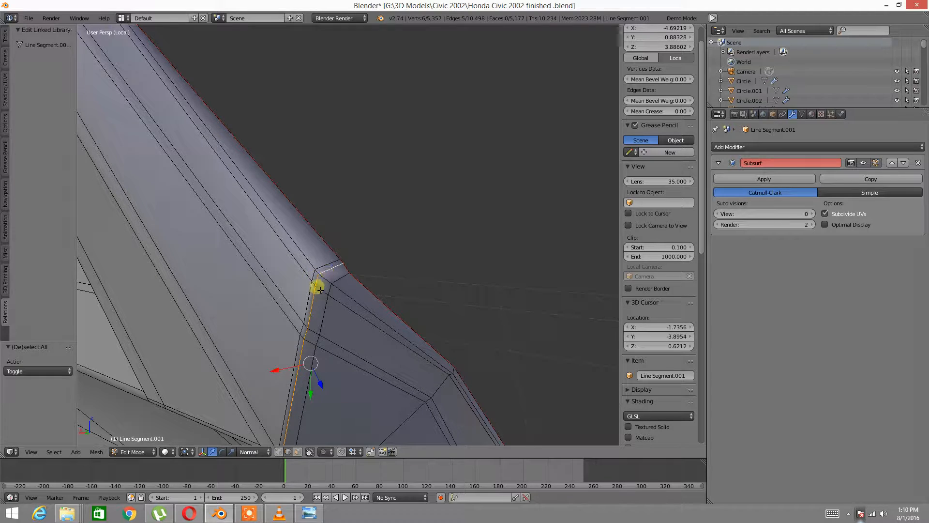
key(ctrl+e)
click(322, 286)
key(a)
Step: Reveal the hidden geometry and isolate the backing piece behind the interior trim by inverting its linked selection and hiding the rest
middle_drag(369, 271, 386, 260)
scroll(324, 278, up, 5)
scroll(325, 279, down, 5)
middle_drag(325, 279, 283, 308)
scroll(251, 319, up, 6)
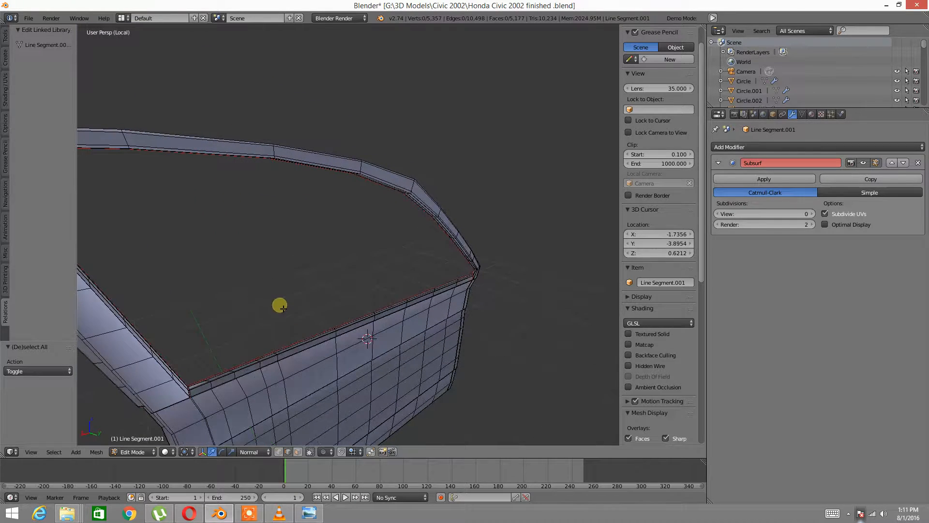
key(alt+h)
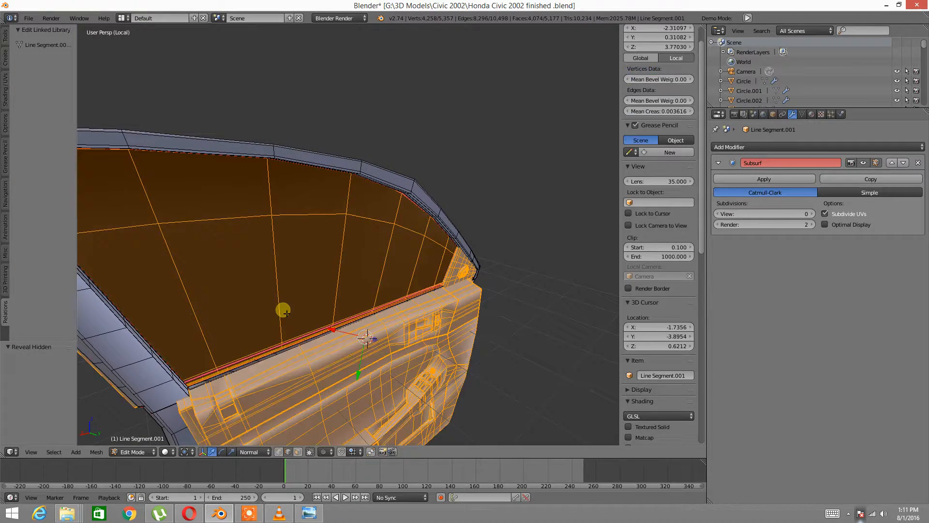
key(a)
middle_drag(337, 404, 359, 343)
right_click(329, 313)
middle_drag(391, 395, 359, 298)
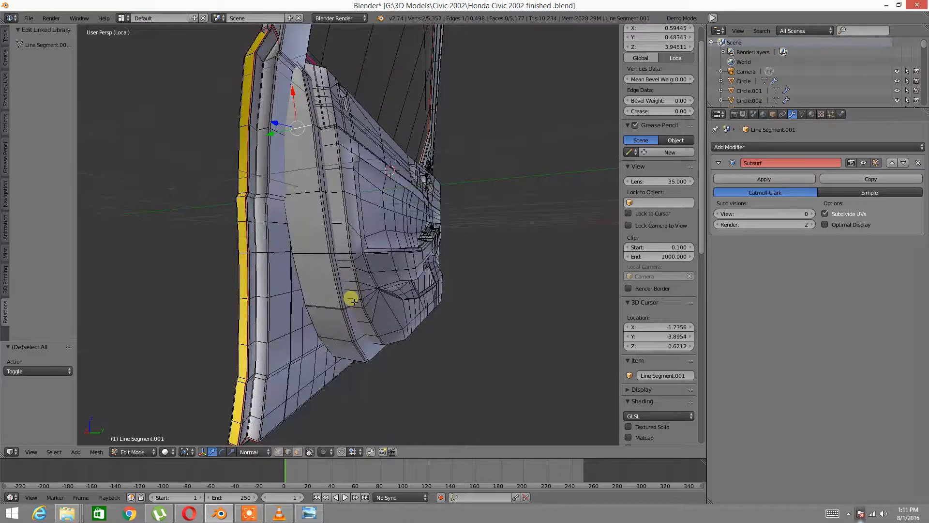
key(ctrl+l)
key(ctrl+i)
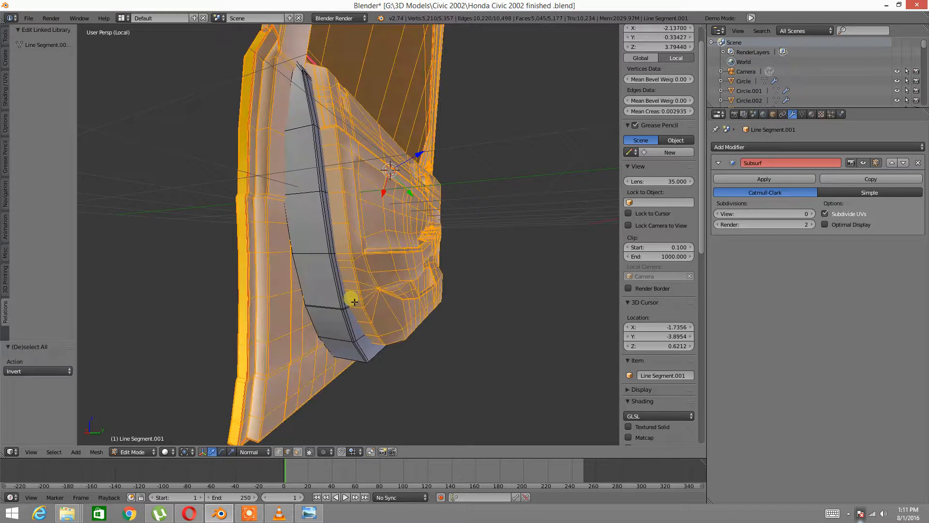
key(h)
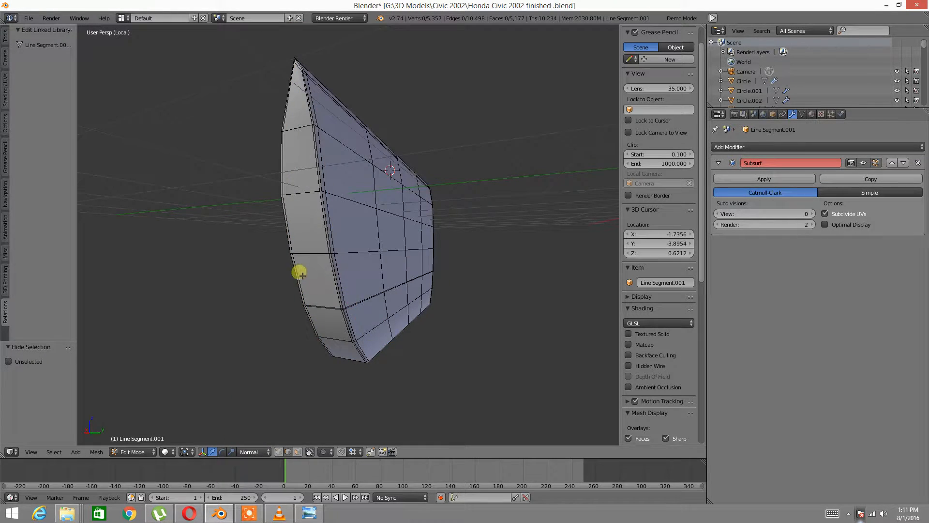
Step: Clear the stray loop selection and select the open outer rim loop of the isolated backing piece
middle_drag(302, 275, 344, 294)
alt+right_click(402, 307)
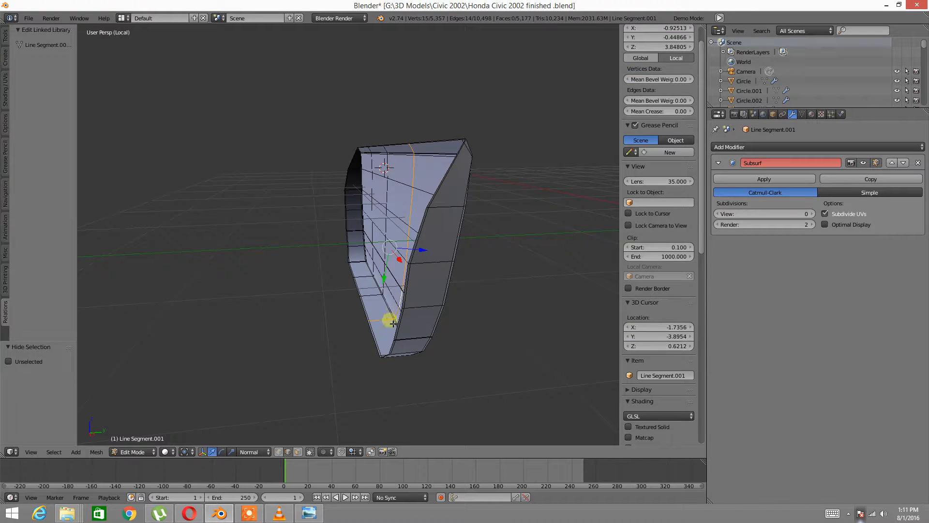
key(a)
alt+right_click(374, 342)
middle_drag(393, 278, 338, 268)
middle_drag(454, 269, 396, 281)
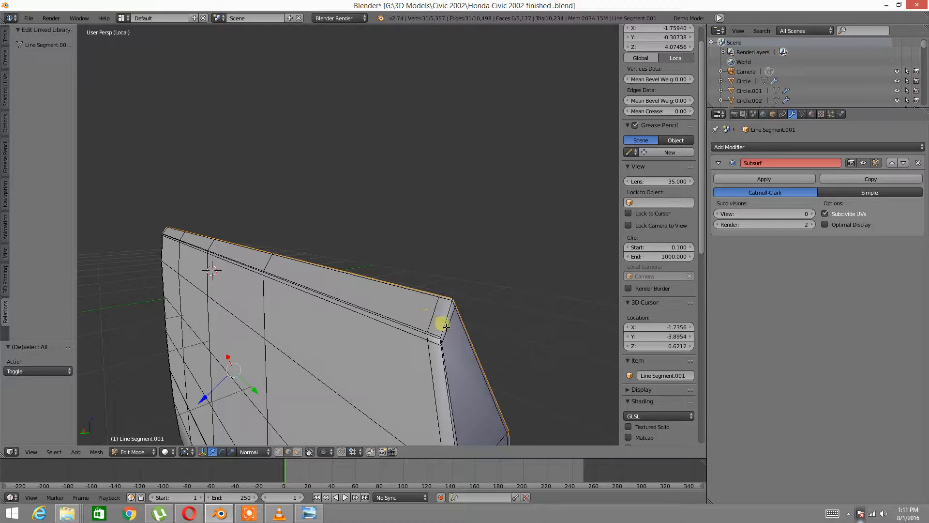
Step: Add the short side-wall edges at the backing piece's corners to the rim selection, mark it all as a seam, and clear the selection
middle_drag(433, 365, 415, 280)
scroll(423, 333, down, 3)
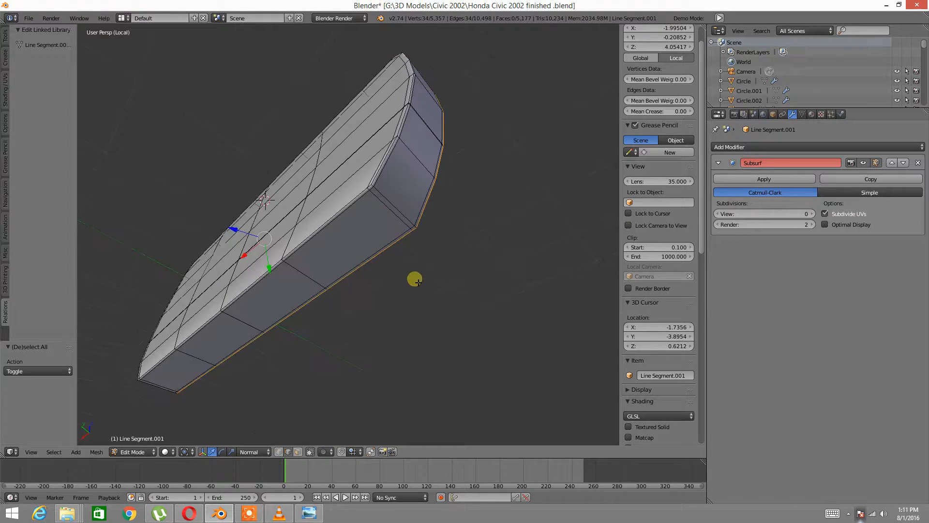
scroll(416, 276, up, 3)
scroll(434, 241, down, 3)
middle_drag(450, 177, 390, 256)
key(ctrl+e)
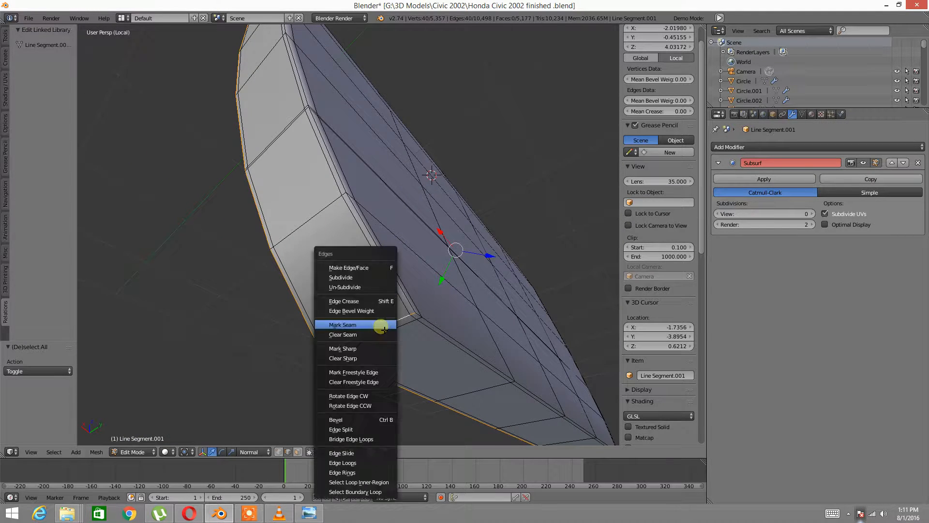
click(381, 326)
key(a)
scroll(466, 277, down, 3)
middle_drag(466, 278, 451, 295)
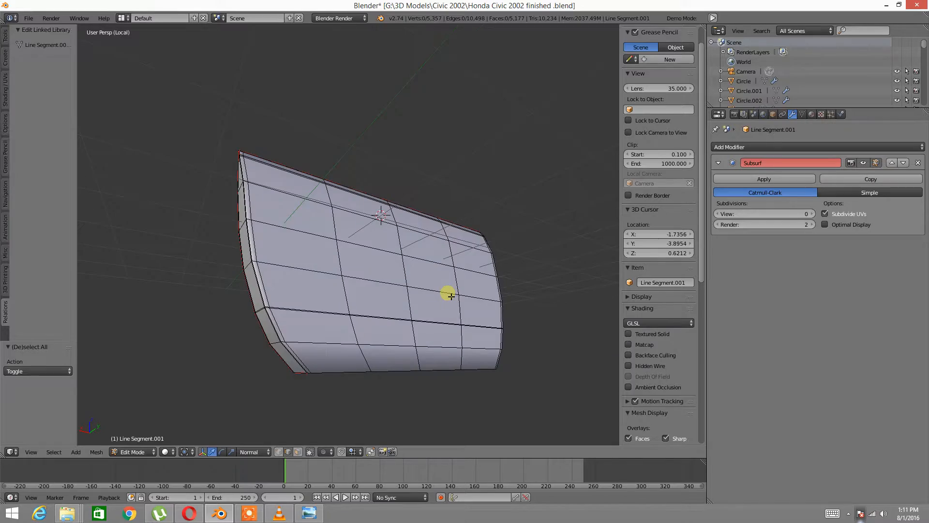
Step: Reveal the hidden geometry and isolate the upper interior trim strip by inverting its linked selection and hiding the rest
key(alt+h)
key(a)
middle_drag(415, 188, 304, 274)
scroll(305, 270, up, 4)
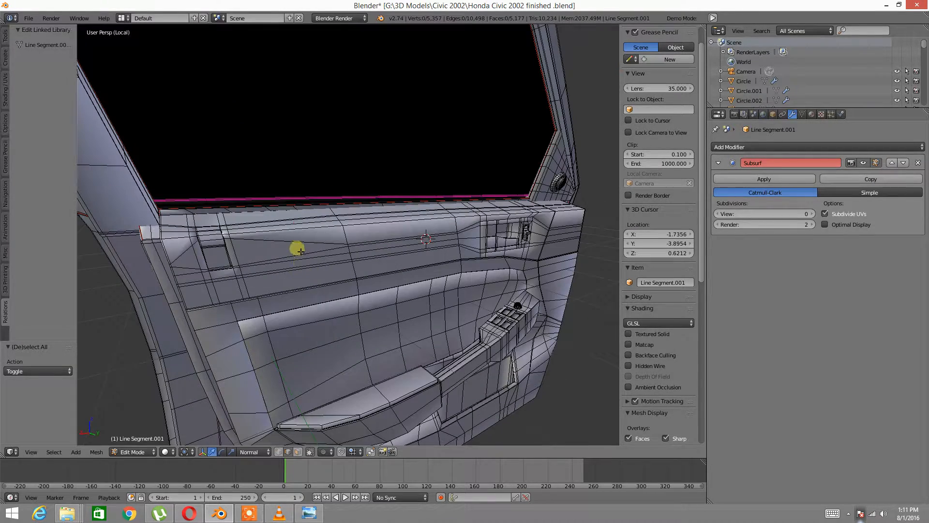
right_click(297, 249)
shift+middle_drag(411, 238, 391, 240)
key(a)
right_click(265, 243)
key(ctrl+l)
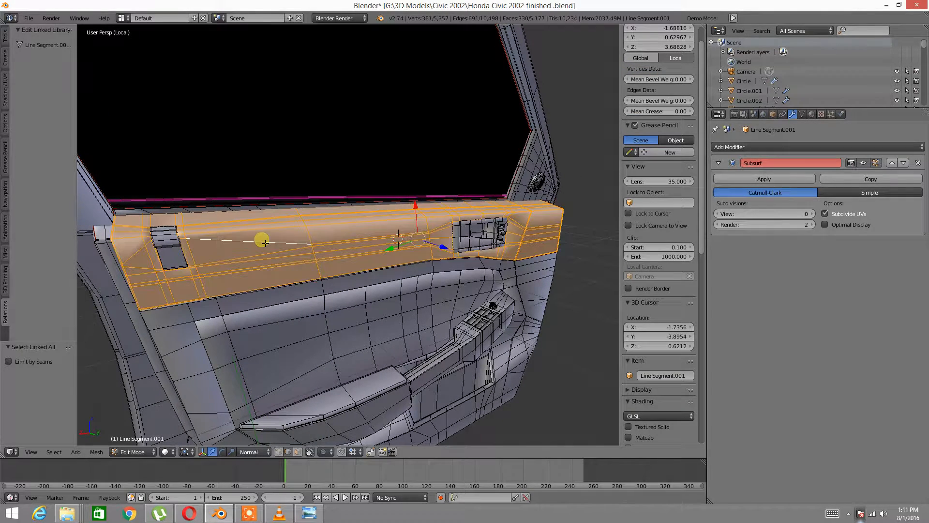
shift+middle_drag(268, 257, 284, 250)
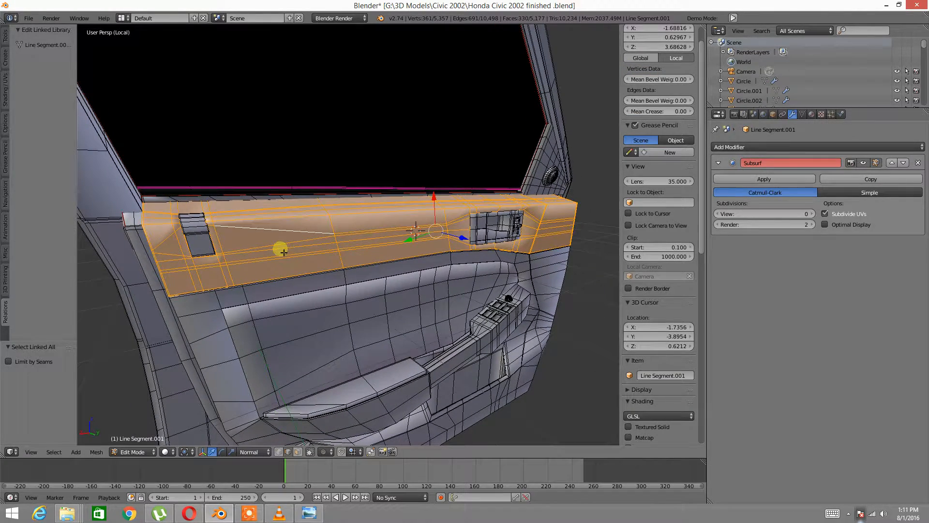
key(ctrl+i)
key(h)
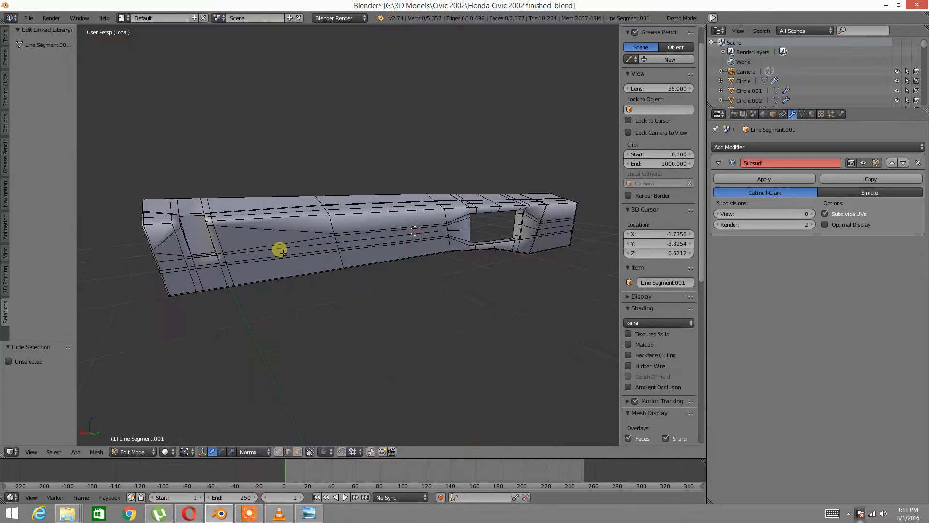
Step: Select the trim strip's rear outer edge loop together with the connecting edges at its end corners
middle_drag(165, 165, 308, 301)
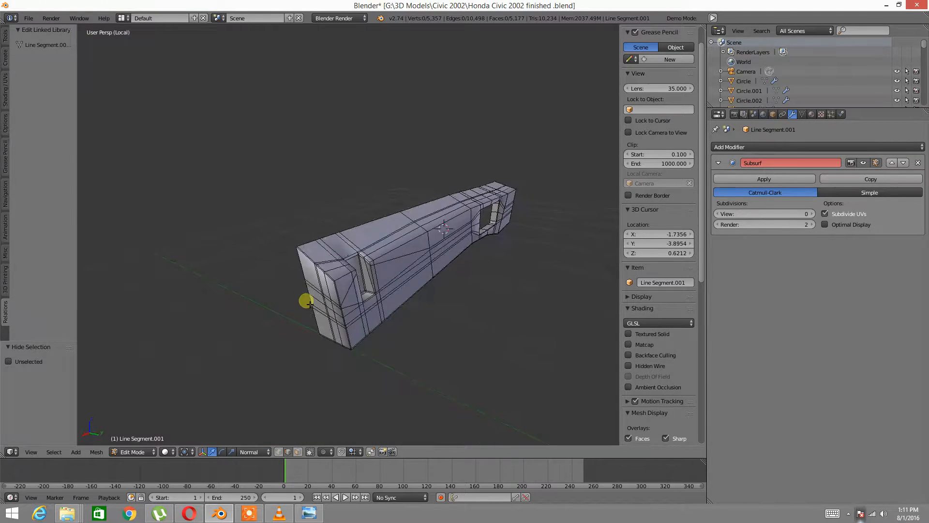
scroll(305, 297, up, 5)
scroll(308, 299, down, 5)
alt+right_click(297, 305)
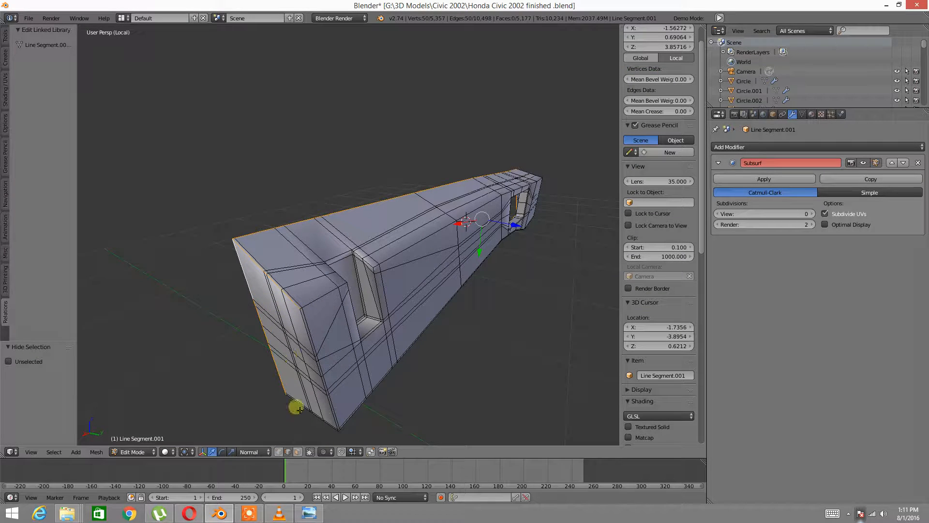
middle_drag(398, 371, 298, 248)
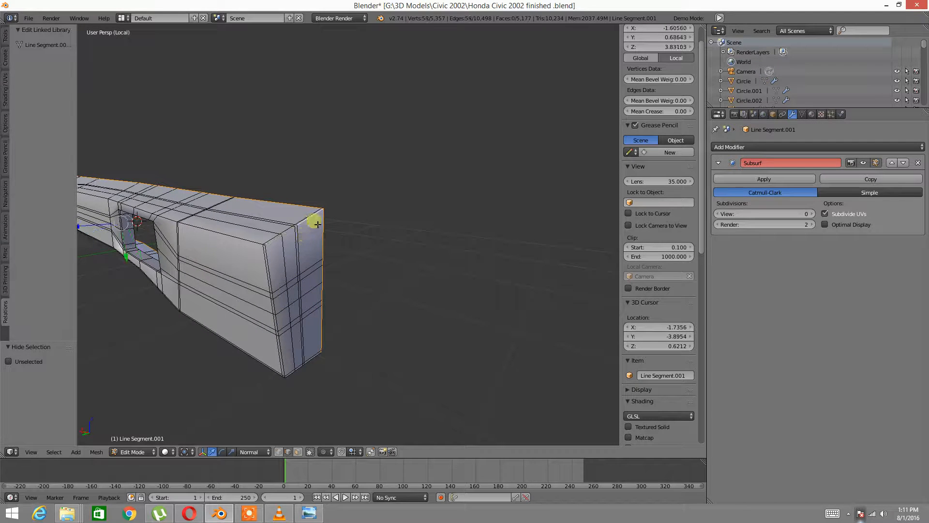
middle_drag(317, 368, 324, 347)
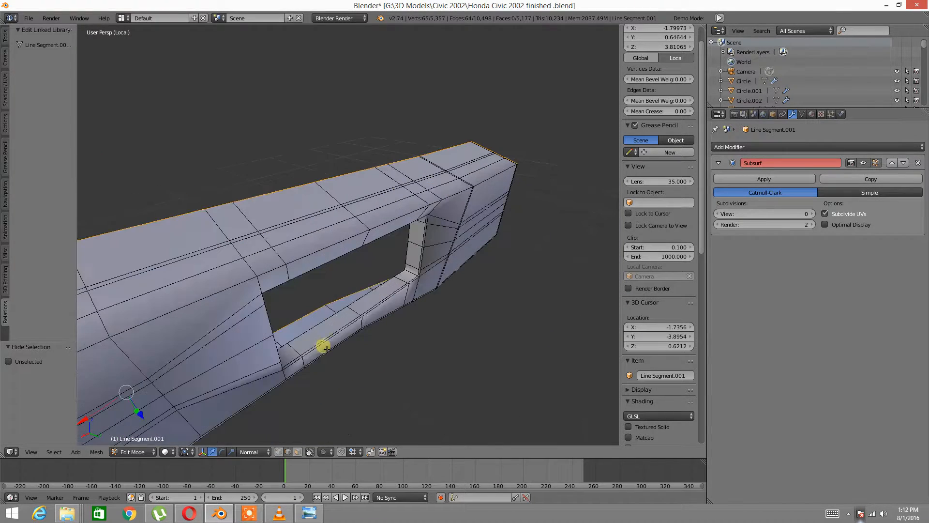
Step: Add the rear edge loop of the handle opening, mark the selected edges as a seam, and clear the selection
middle_drag(415, 276, 301, 252)
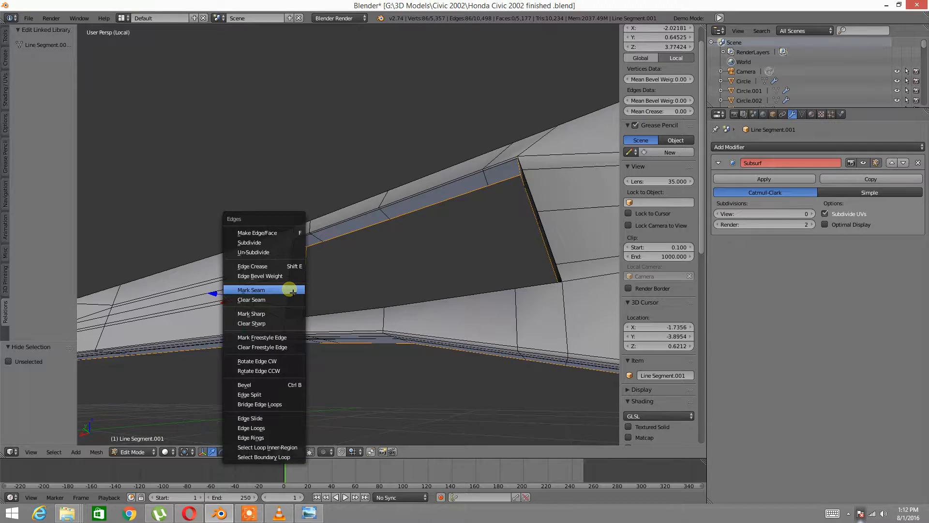
click(292, 292)
key(a)
mouse_move(292, 292)
middle_down()
mouse_move(394, 266)
mouse_move(332, 284)
mouse_move(352, 306)
mouse_move(257, 291)
mouse_move(272, 289)
mouse_move(254, 301)
mouse_move(278, 331)
mouse_move(230, 313)
mouse_move(286, 305)
mouse_move(269, 309)
mouse_move(295, 294)
middle_up()
Step: Select the edges around the rim of the narrow slot at the strip's end away from the handle opening
middle_drag(471, 444, 336, 297)
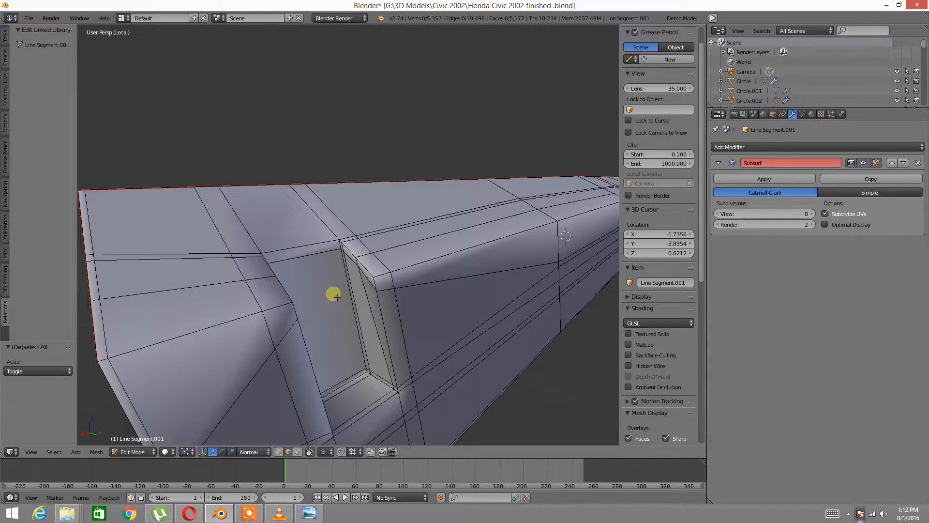
right_click(323, 244)
middle_drag(307, 259, 212, 279)
key(a)
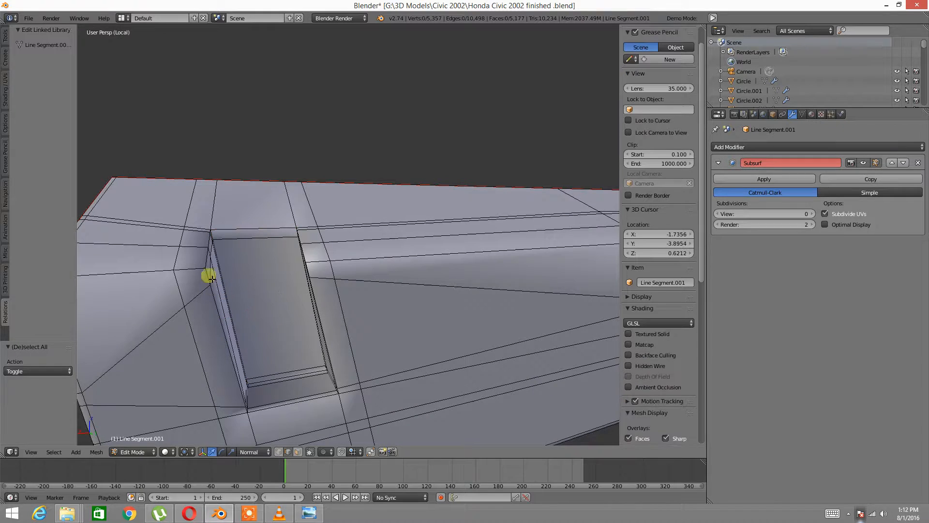
right_click(234, 234)
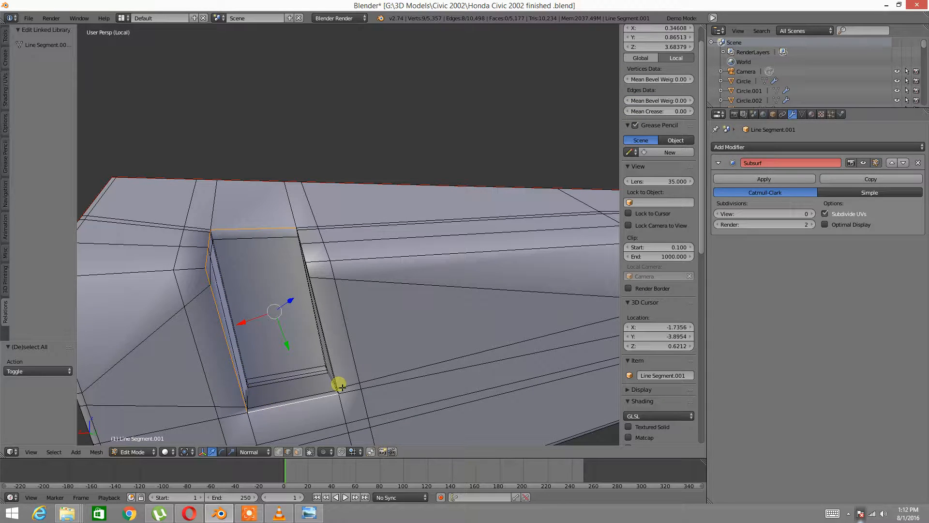
middle_drag(336, 356, 338, 330)
shift+right_click(366, 276)
alt+shift+right_click(370, 389)
middle_drag(369, 376, 326, 347)
key(ctrl+z)
middle_drag(392, 340, 323, 323)
alt+shift+right_click(379, 321)
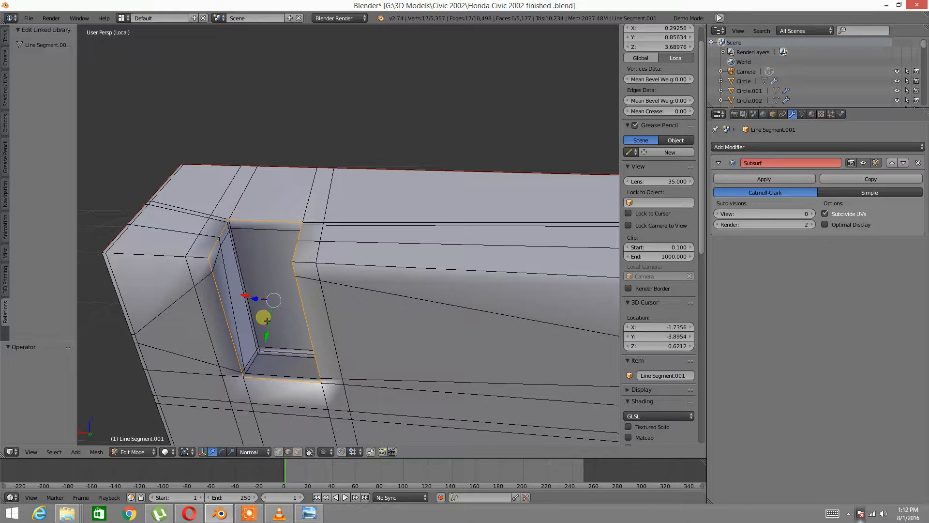
key(ctrl+e)
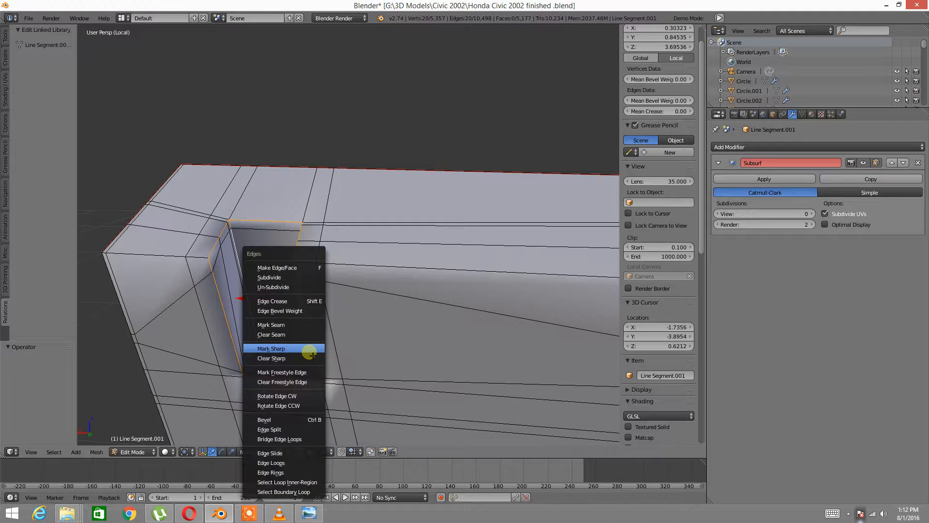
click(311, 354)
key(ctrl+z)
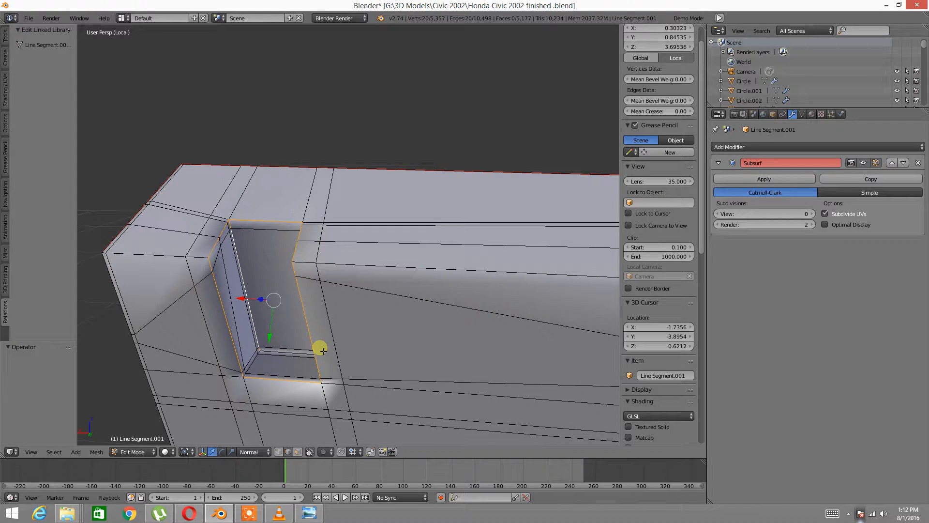
Step: Mark the narrow slot's selected rim and corner edges as a seam and clear the selection
key(ctrl+e)
click(301, 324)
key(a)
scroll(354, 343, down, 4)
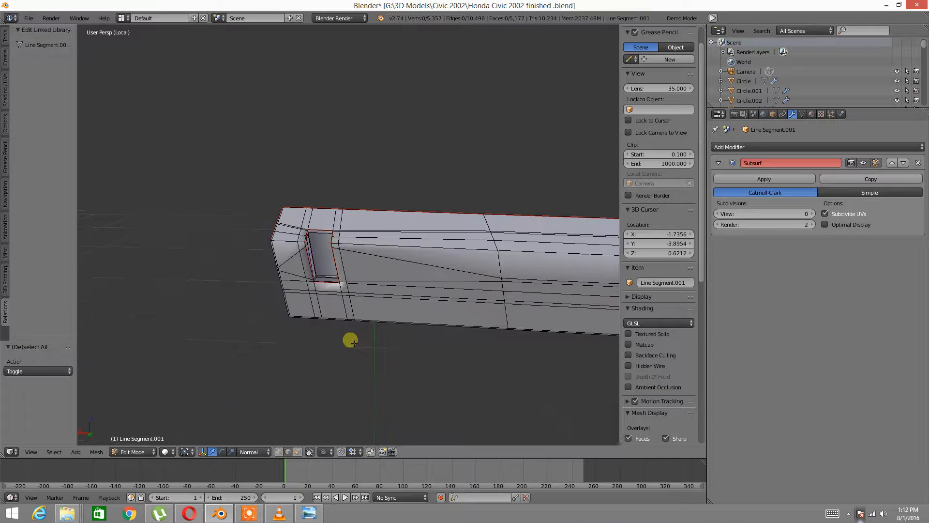
Step: Reveal the hidden geometry and isolate the inner door handle's recessed housing by inverting its linked selection and hiding the rest
middle_drag(423, 309, 255, 338)
key(alt+h)
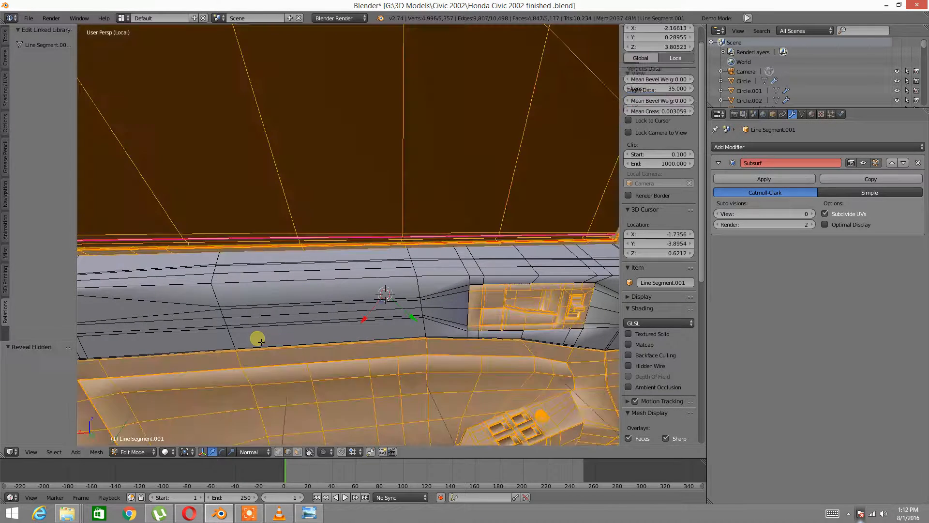
key(a)
scroll(390, 280, up, 3)
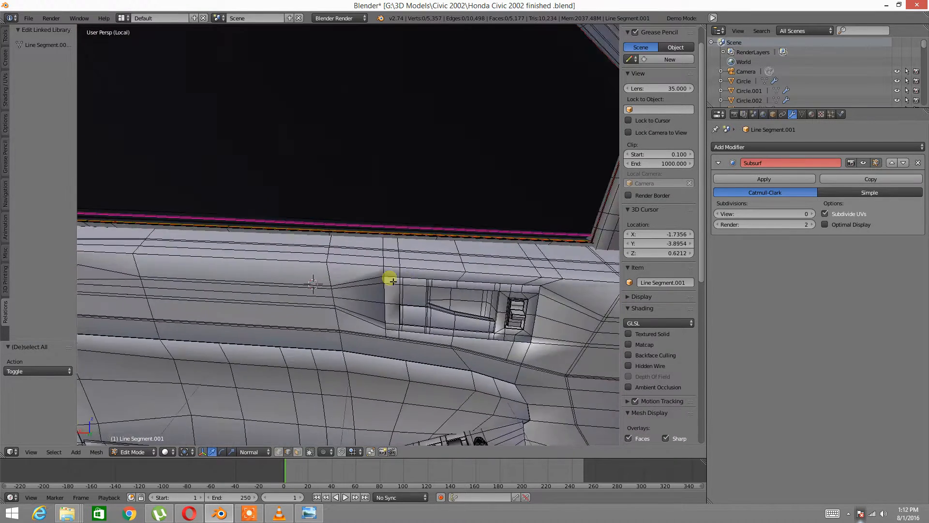
scroll(394, 281, up, 2)
right_click(443, 315)
shift+middle_drag(461, 322, 360, 298)
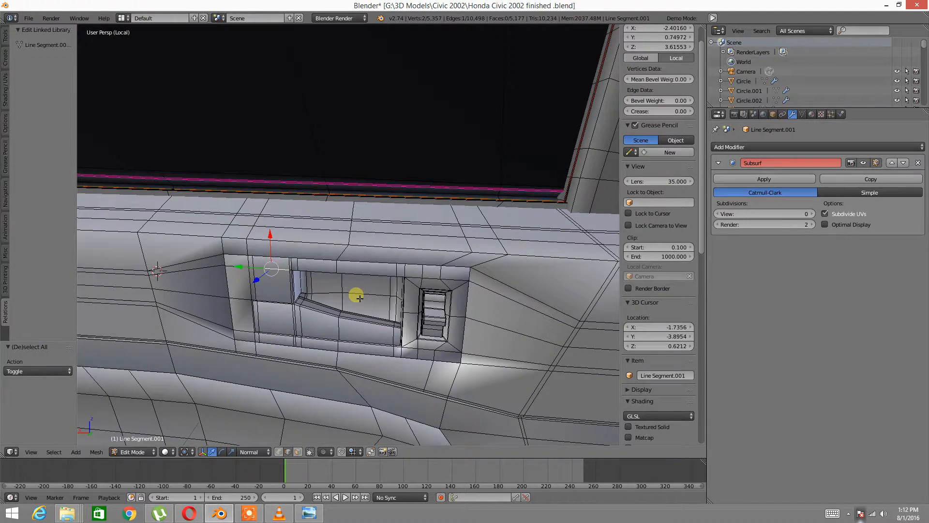
key(ctrl+l)
key(ctrl+i)
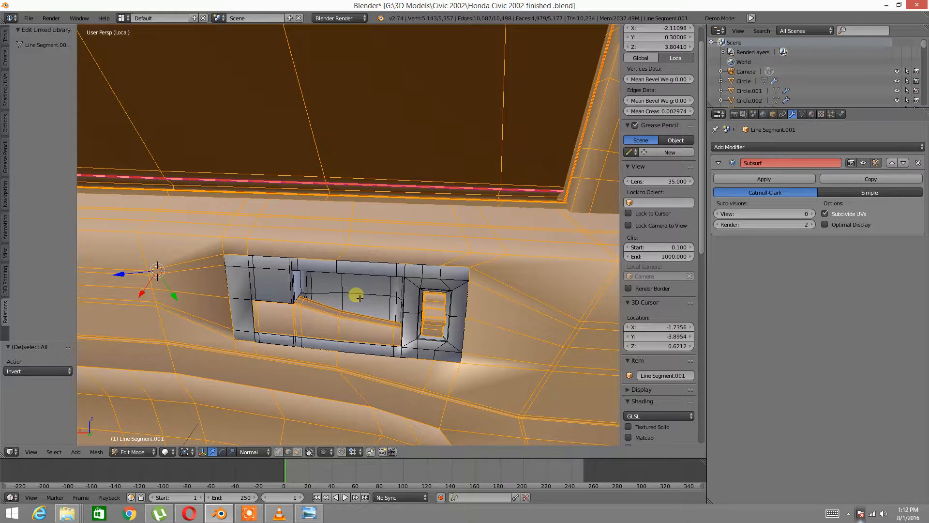
key(h)
Step: Select the rear outer edge loop of the isolated handle housing
middle_drag(358, 184, 307, 297)
alt+right_click(307, 297)
middle_drag(286, 333, 349, 255)
alt+right_click(353, 394)
middle_drag(425, 357, 353, 362)
alt+shift+right_click(370, 393)
Step: Extend the selection around the front rim of the housing's large stepped handle recess
middle_drag(420, 308, 302, 371)
alt+shift+right_click(241, 347)
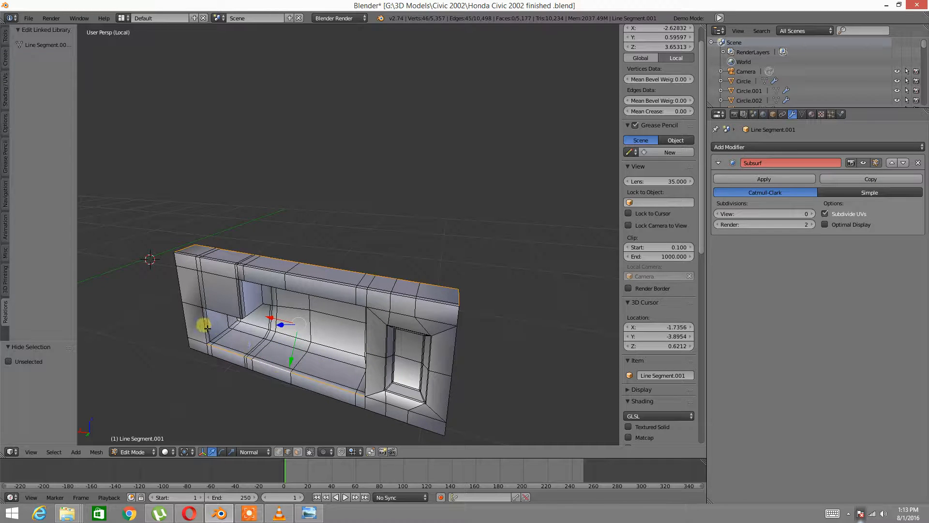
alt+shift+right_click(265, 298)
alt+shift+right_click(238, 301)
alt+shift+right_click(280, 341)
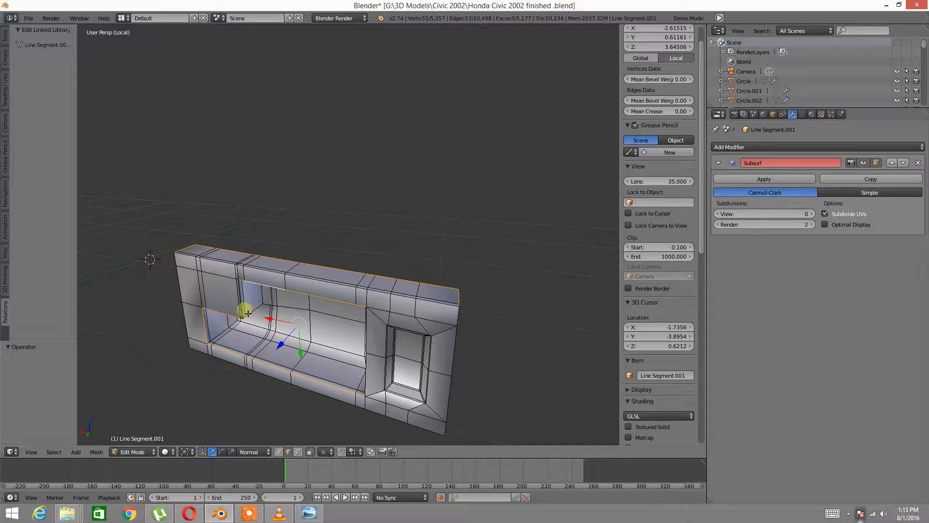
middle_drag(253, 341, 290, 408)
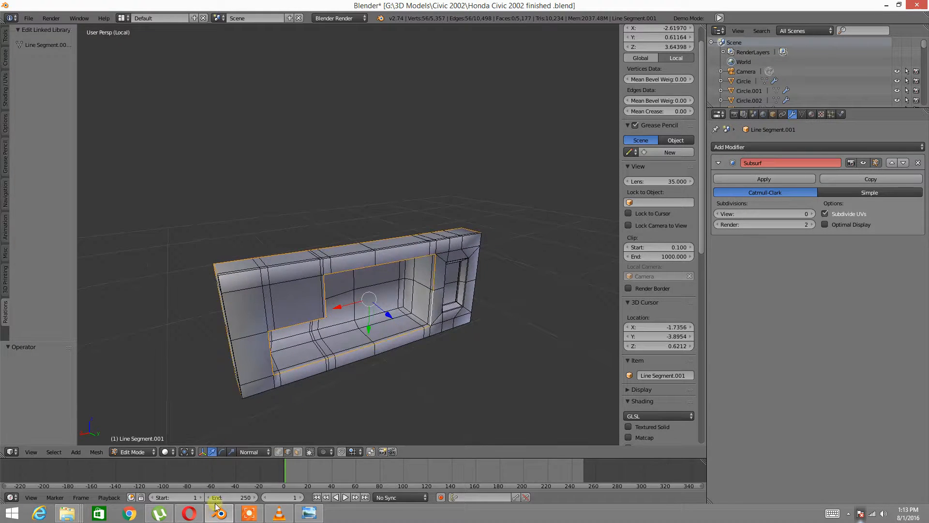
click(273, 501)
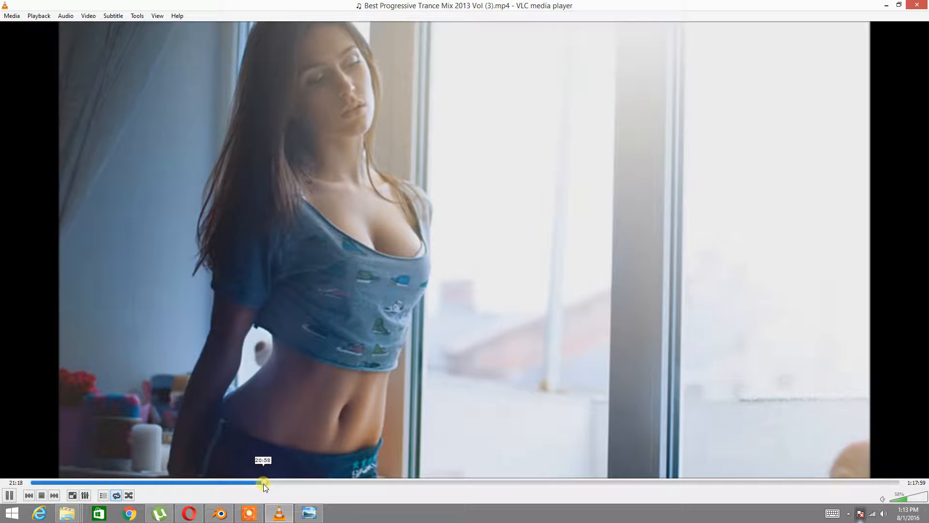
click(220, 512)
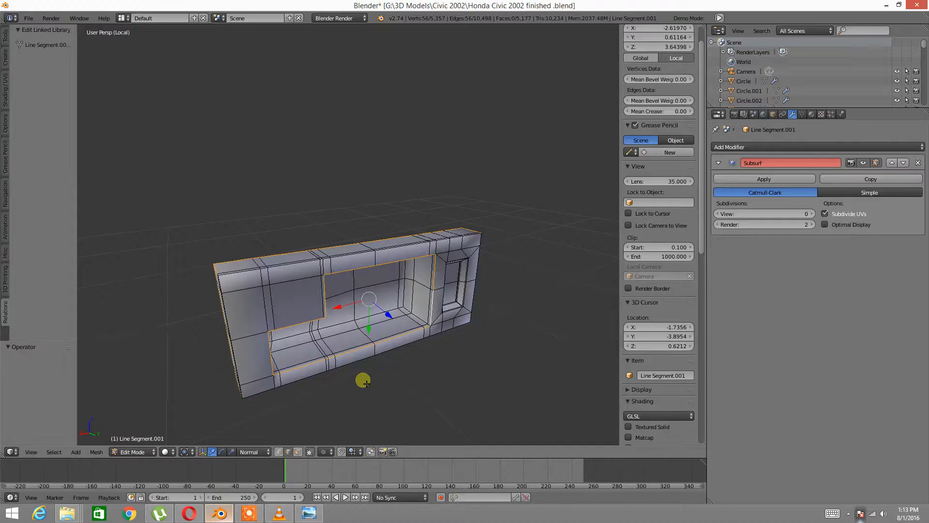
Step: Add the inner corner edges of the large handle recess to the selection, mark it all as a seam, and clear the selection
scroll(416, 345, up, 4)
middle_drag(417, 345, 366, 330)
alt+shift+right_click(447, 328)
alt+shift+right_click(236, 328)
middle_drag(276, 328, 246, 292)
alt+shift+right_click(211, 205)
middle_drag(267, 186, 218, 205)
alt+shift+right_click(253, 142)
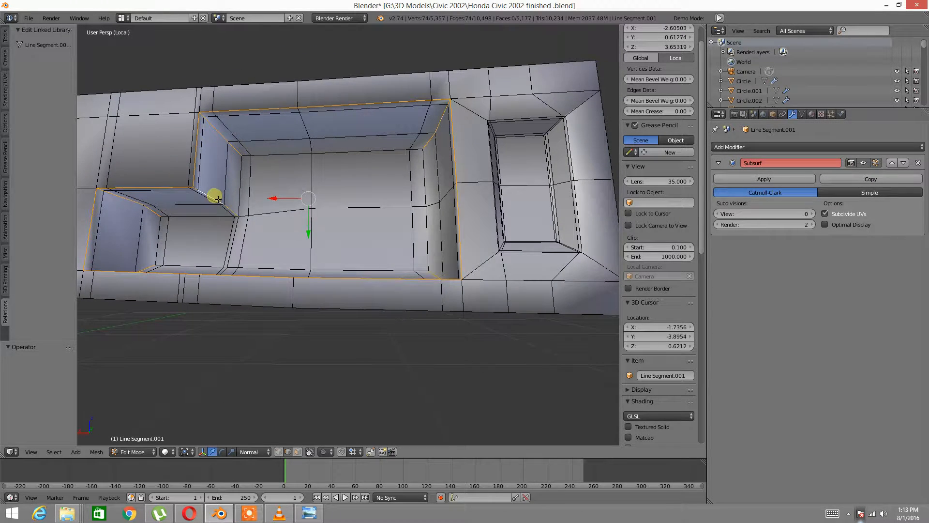
key(ctrl+e)
click(235, 251)
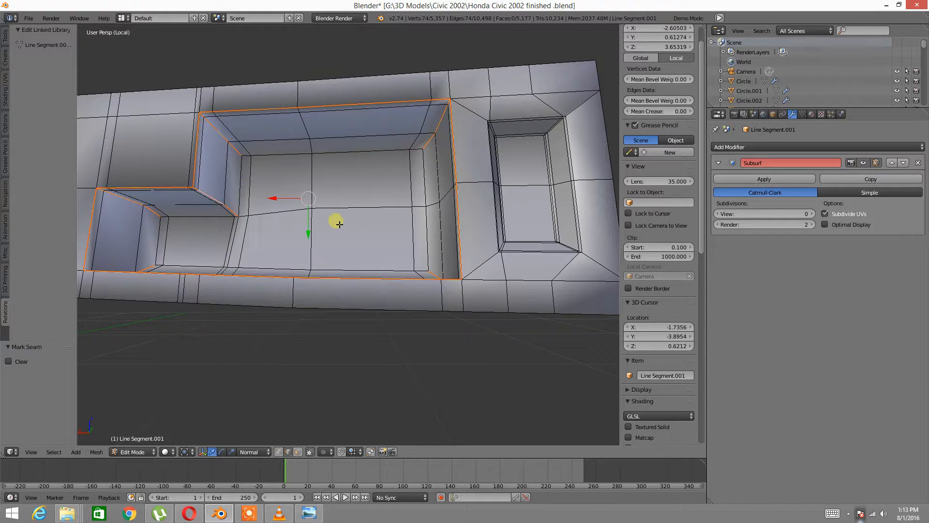
key(a)
middle_drag(269, 233, 261, 256)
scroll(247, 259, up, 4)
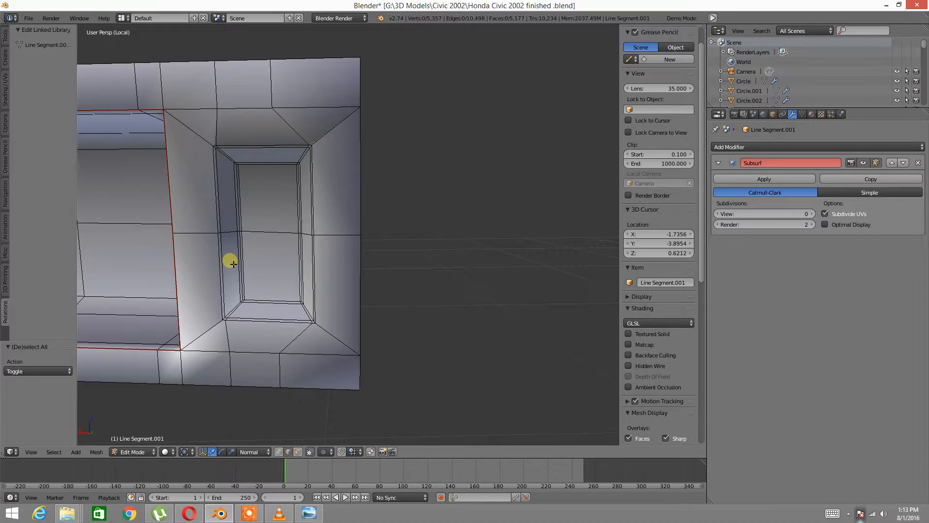
alt+right_click(221, 276)
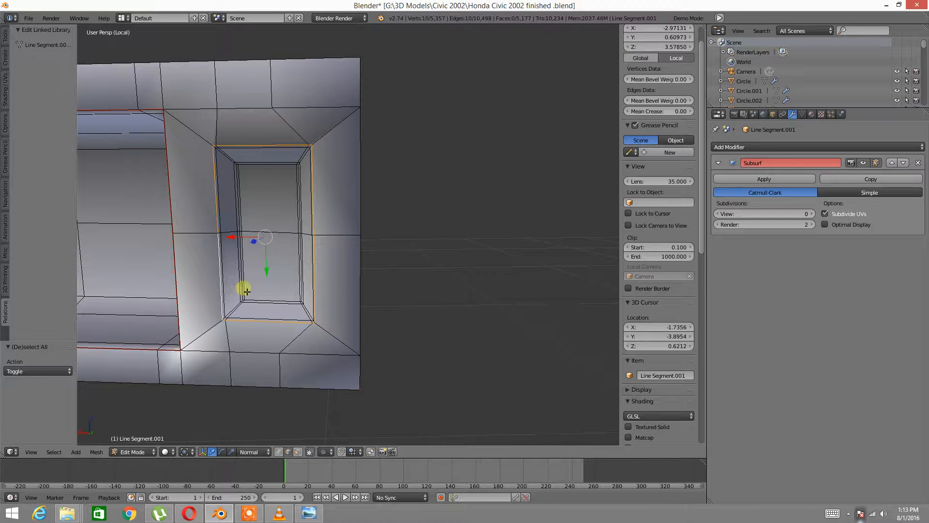
alt+shift+right_click(242, 307)
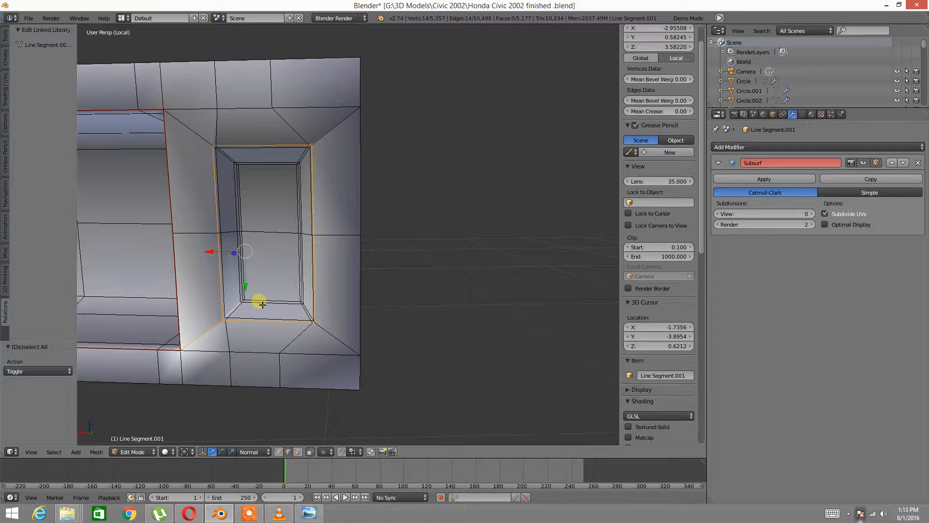
key(ctrl+z)
alt+shift+right_click(246, 310)
key(ctrl+z)
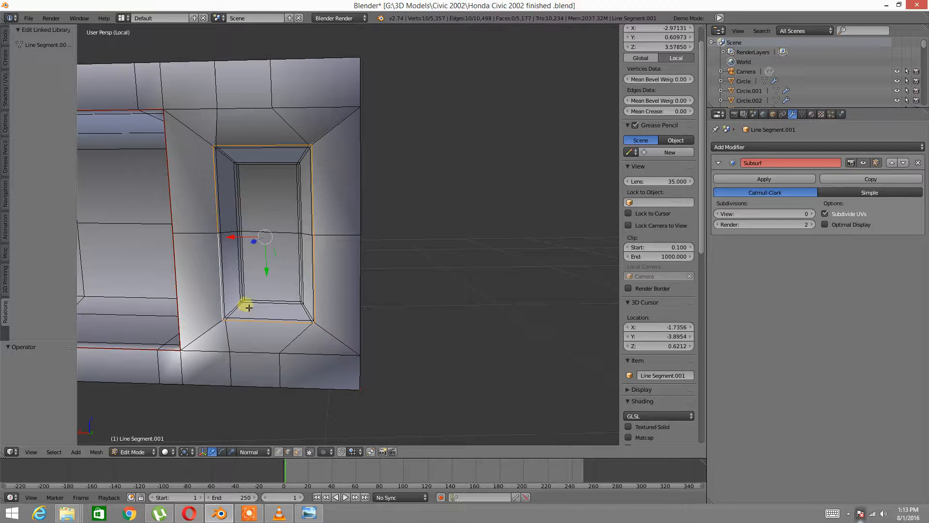
key(a)
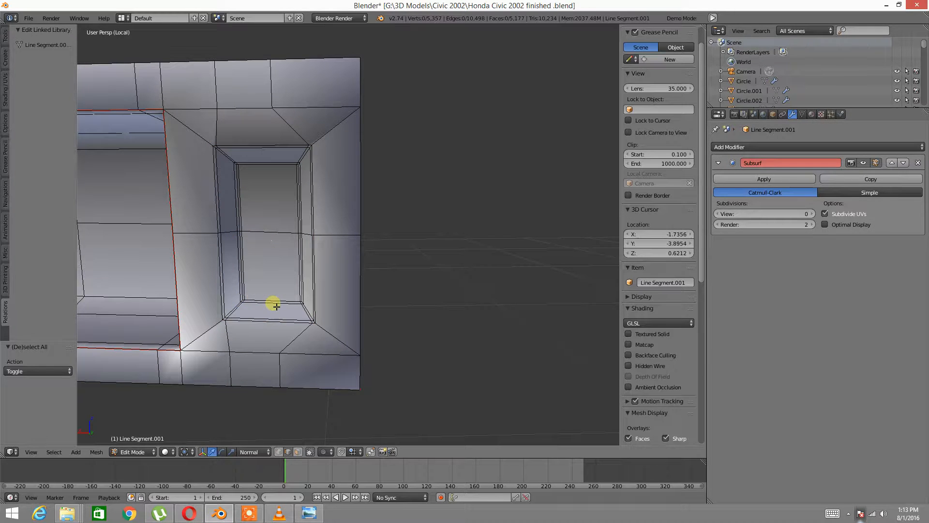
Step: Select the rectangular outer rim loop of the housing's small recess, mark it as a seam, and clear the selection
alt+right_click(222, 302)
key(ctrl+e)
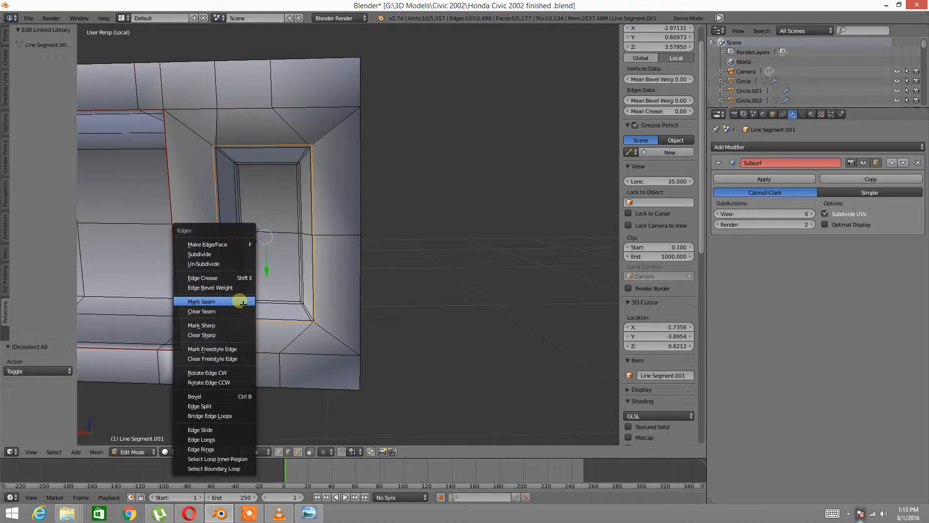
click(242, 301)
key(a)
Step: Reveal the hidden geometry and isolate the inner door pull handle by inverting its linked selection and hiding the rest
scroll(271, 273, down, 4)
middle_drag(268, 278, 284, 294)
scroll(275, 299, up, 4)
key(alt+h)
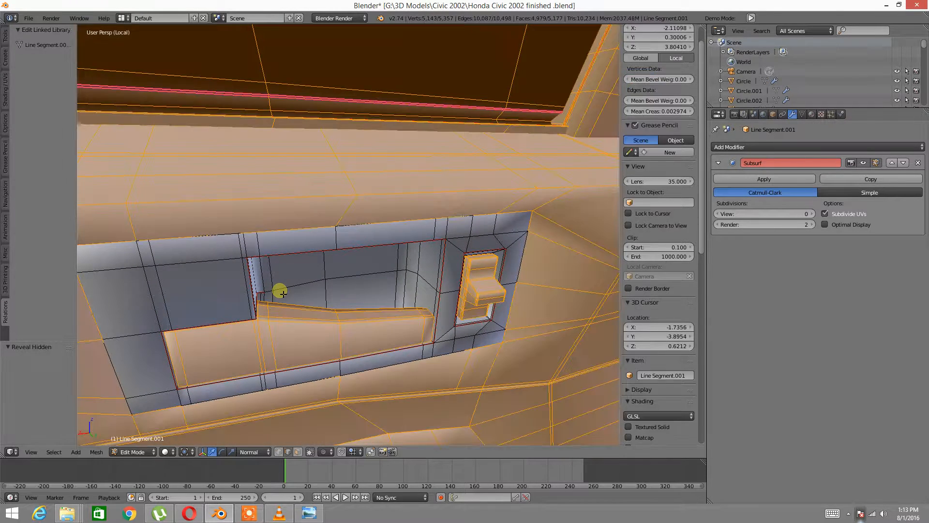
key(a)
middle_drag(326, 218, 312, 215)
right_click(315, 313)
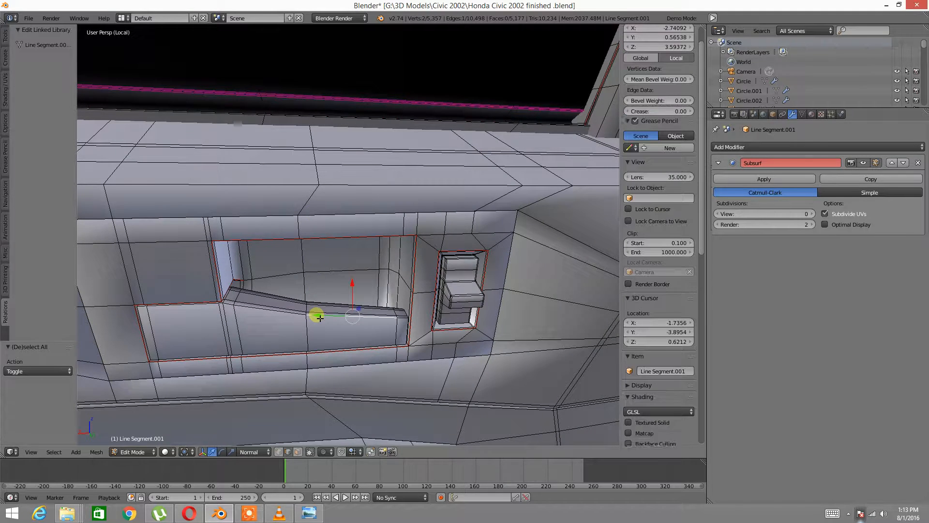
key(ctrl+l)
key(ctrl+i)
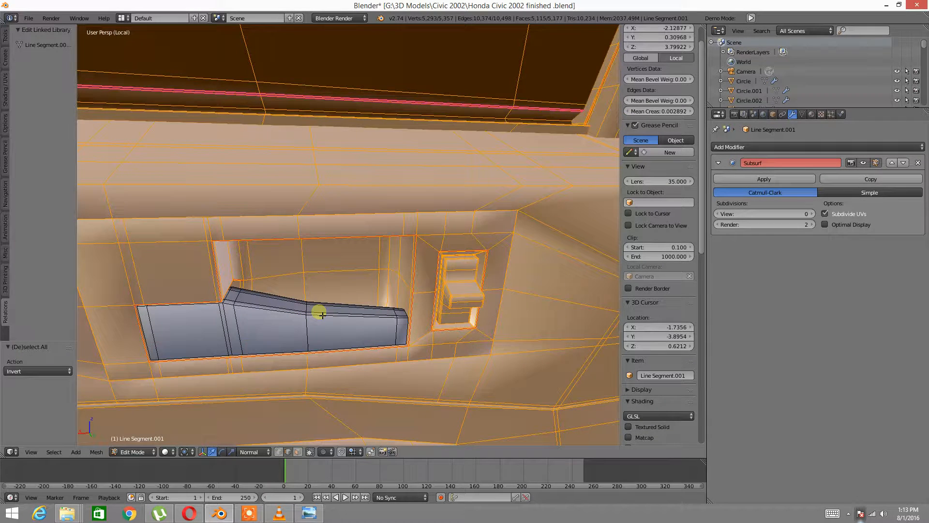
key(h)
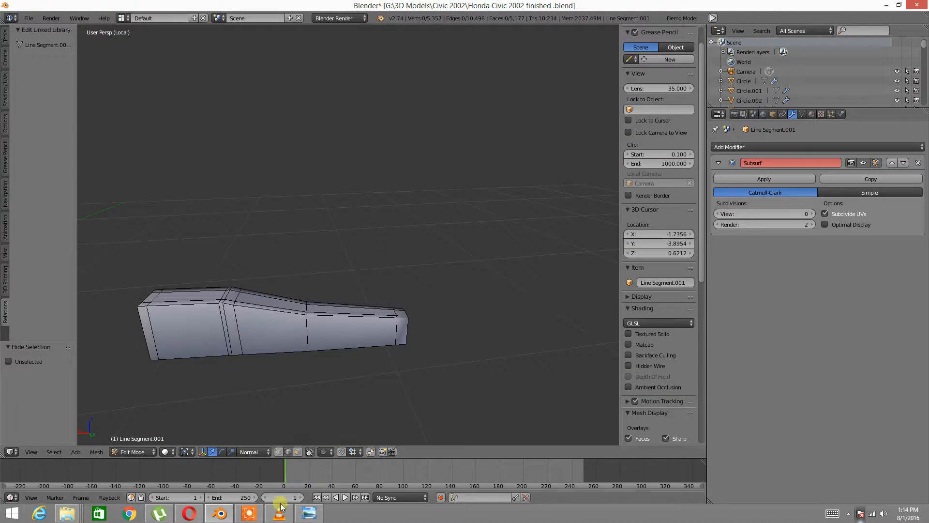
click(250, 513)
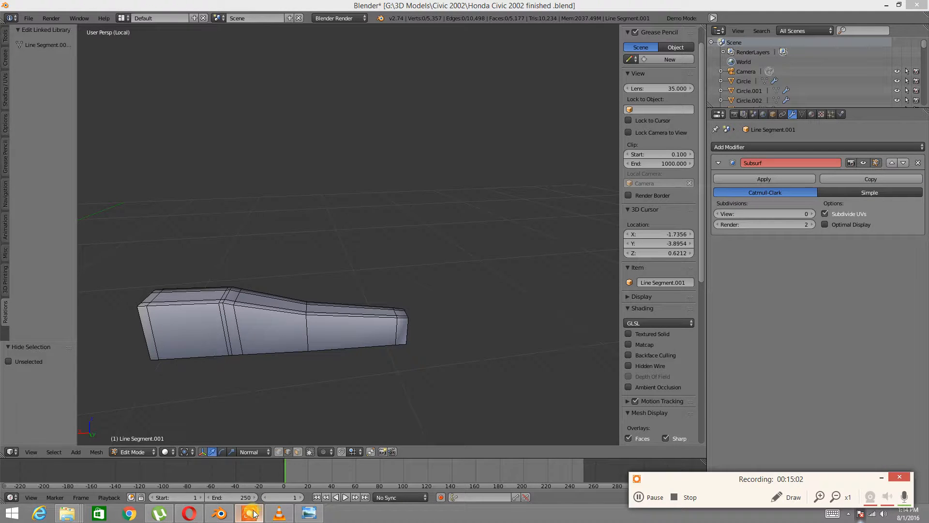
mouse_move(338, 342)
middle_down()
mouse_move(269, 339)
mouse_move(332, 334)
middle_up()
alt+right_click(331, 354)
alt+shift+right_click(380, 363)
middle_drag(379, 362, 340, 369)
alt+shift+right_click(331, 371)
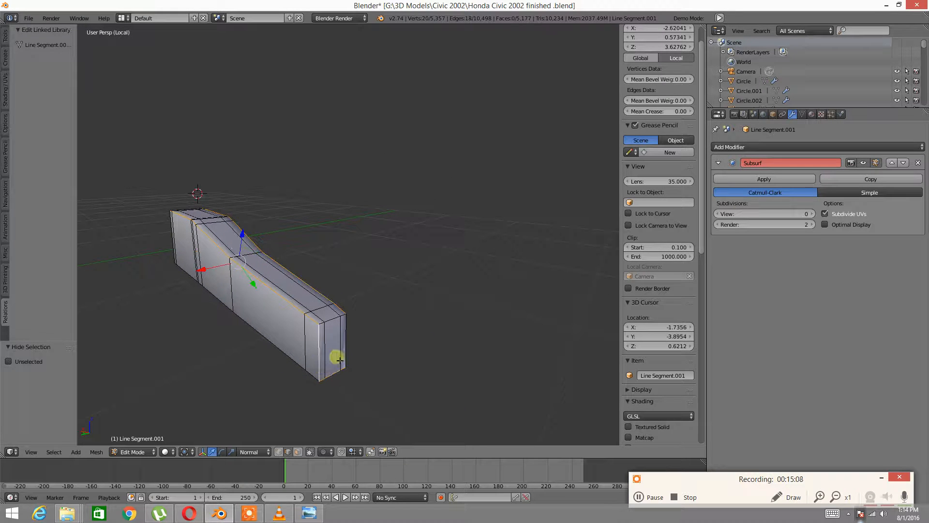
key(a)
Step: Select the pull handle's rear outer edges along the top and both ends, mark them as a seam, and clear the selection
alt+right_click(324, 294)
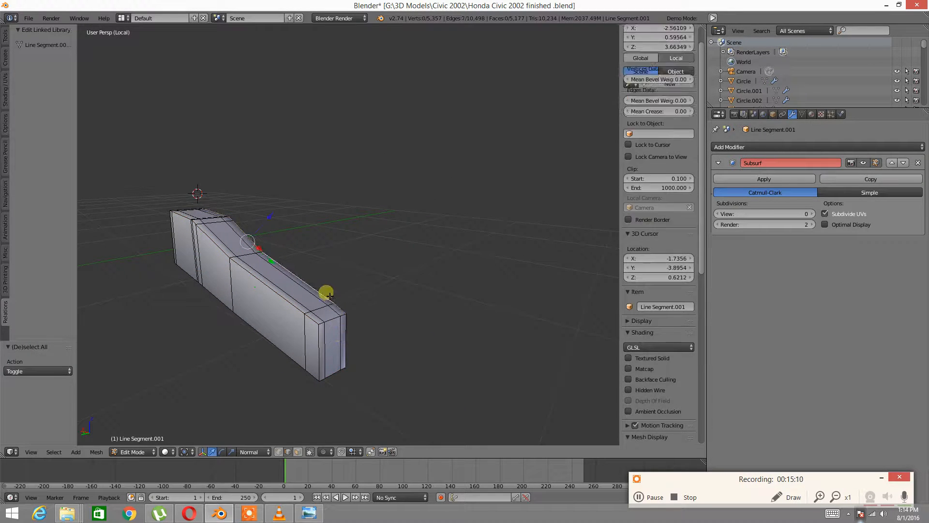
alt+shift+right_click(351, 344)
middle_drag(351, 344, 400, 315)
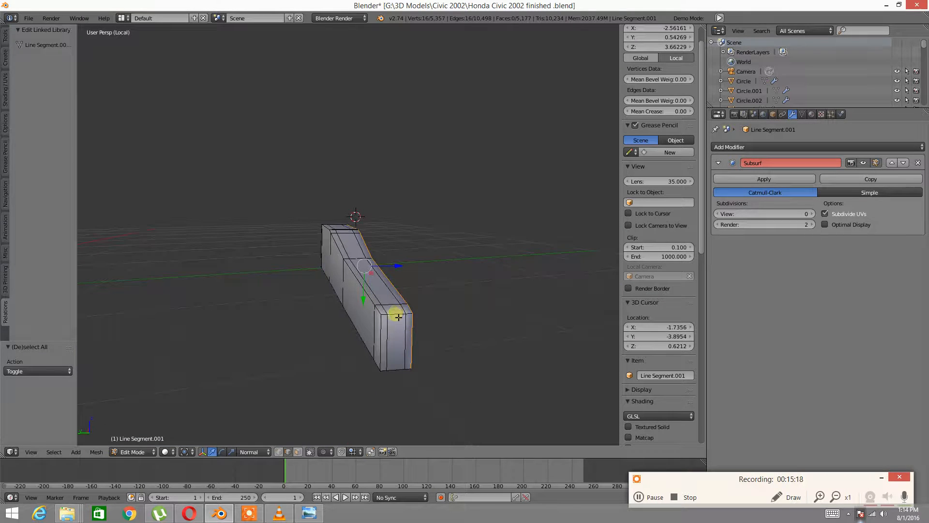
alt+shift+right_click(400, 364)
alt+shift+right_click(399, 370)
middle_drag(401, 377, 318, 286)
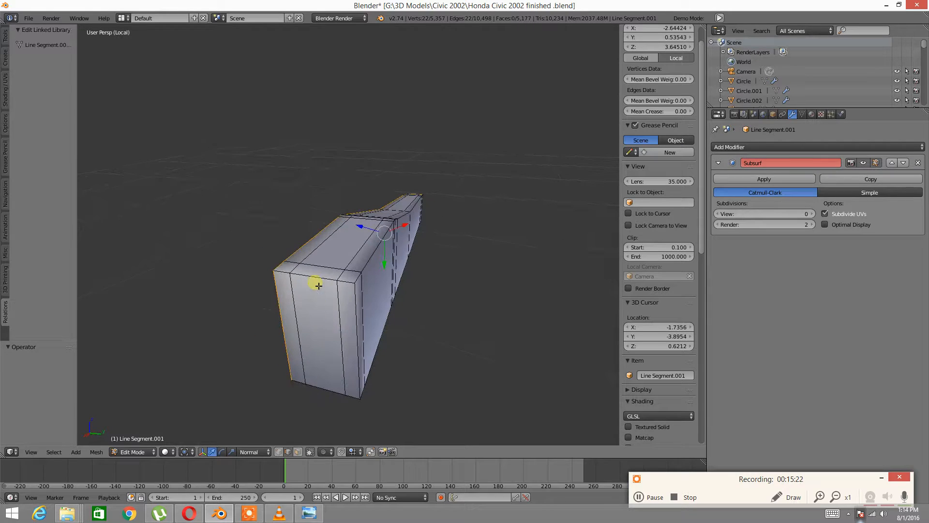
alt+shift+right_click(333, 391)
middle_drag(430, 326, 342, 330)
scroll(360, 308, down, 2)
key(ctrl+e)
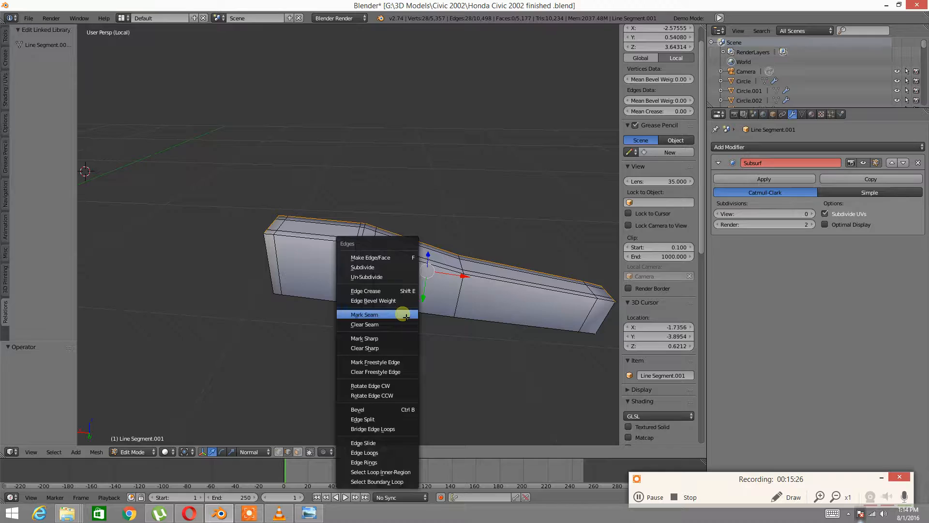
click(399, 316)
key(a)
Step: Reveal the hidden geometry and isolate the small door lock lever by inverting its linked selection and hiding the rest
middle_drag(460, 301, 302, 276)
scroll(365, 257, down, 2)
key(alt+h)
key(a)
right_click(486, 248)
key(ctrl+l)
key(ctrl+i)
key(h)
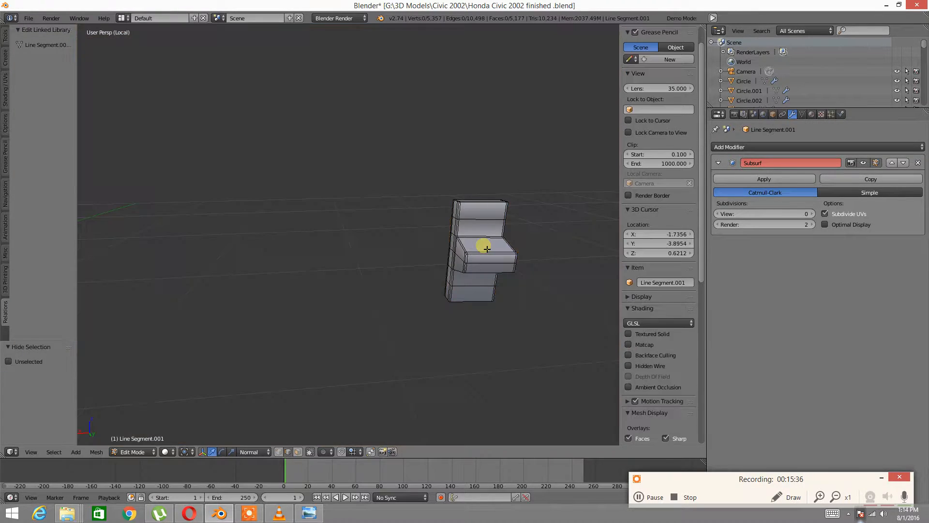
Step: Select the edges outlining the lock lever's flat back face, mark them as a seam, and clear the selection
right_click(489, 219)
middle_drag(489, 219, 303, 257)
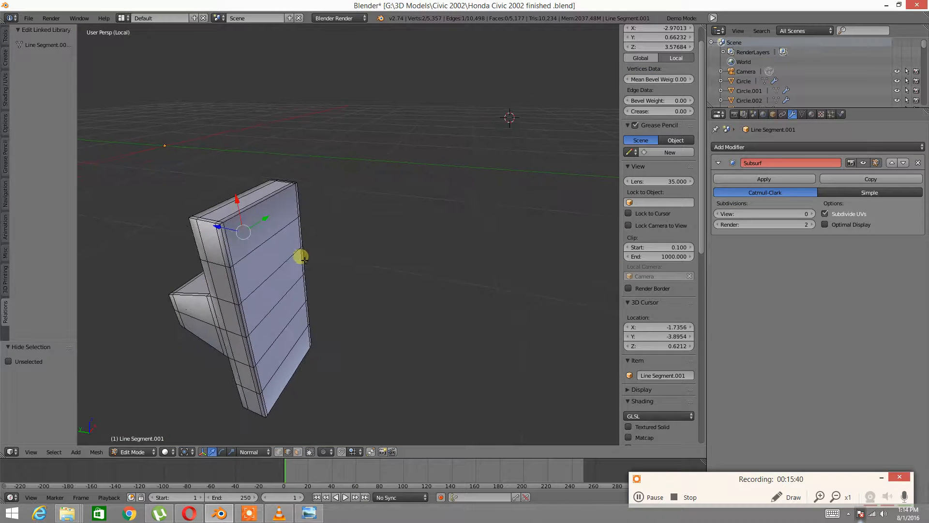
key(a)
alt+right_click(231, 241)
alt+shift+right_click(306, 207)
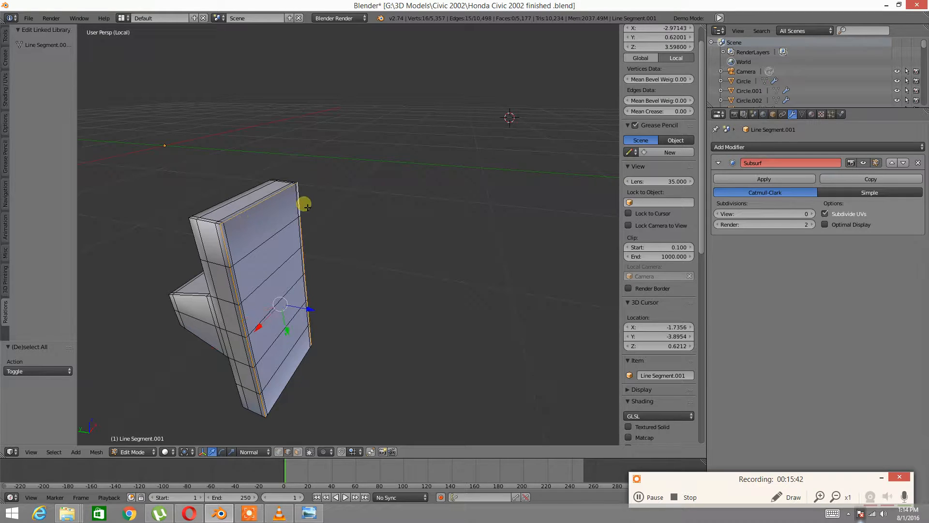
key(ctrl+e)
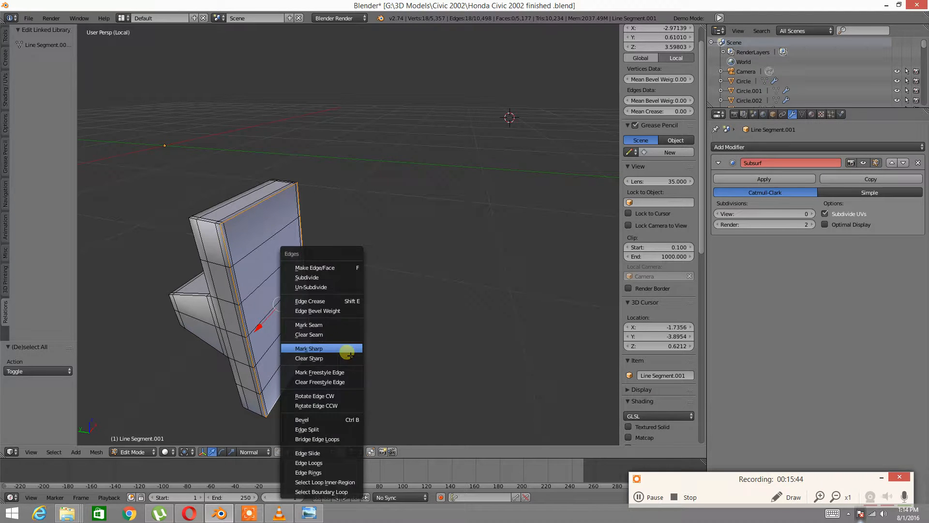
click(334, 323)
key(a)
Step: Select the edge loops along the lock lever plate's sides and its top and bottom ends, mark them as seams, and deselect
middle_drag(263, 328, 255, 295)
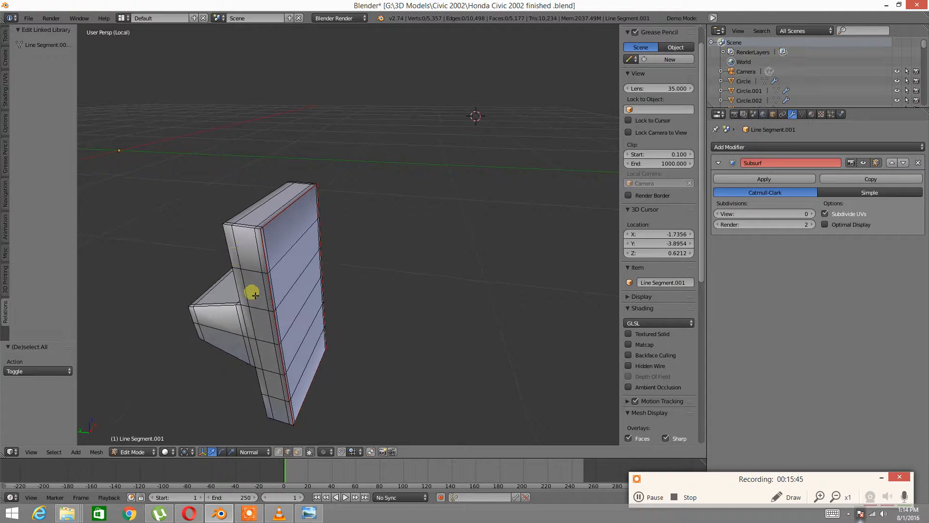
alt+right_click(243, 233)
alt+shift+right_click(284, 415)
middle_drag(367, 272, 331, 317)
scroll(370, 299, up, 4)
scroll(343, 291, down, 1)
shift+middle_drag(352, 275, 329, 324)
alt+shift+right_click(337, 359)
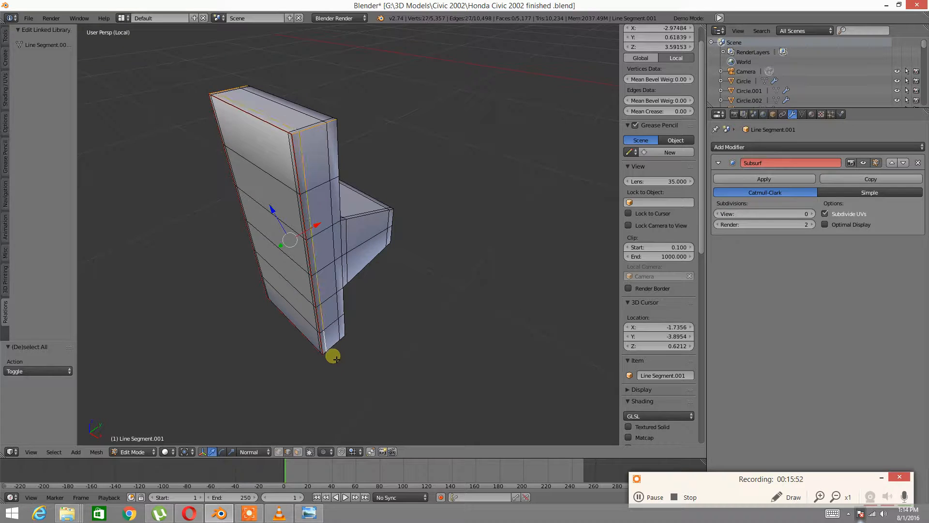
alt+shift+right_click(340, 348)
key(ctrl+e)
click(358, 325)
key(a)
Step: Mark seams along both front corners of the lever's upper plate and both upper side edges of its protruding tab
middle_drag(384, 284, 323, 266)
right_click(292, 200)
shift+right_click(287, 154)
shift+right_click(363, 266)
shift+right_click(363, 270)
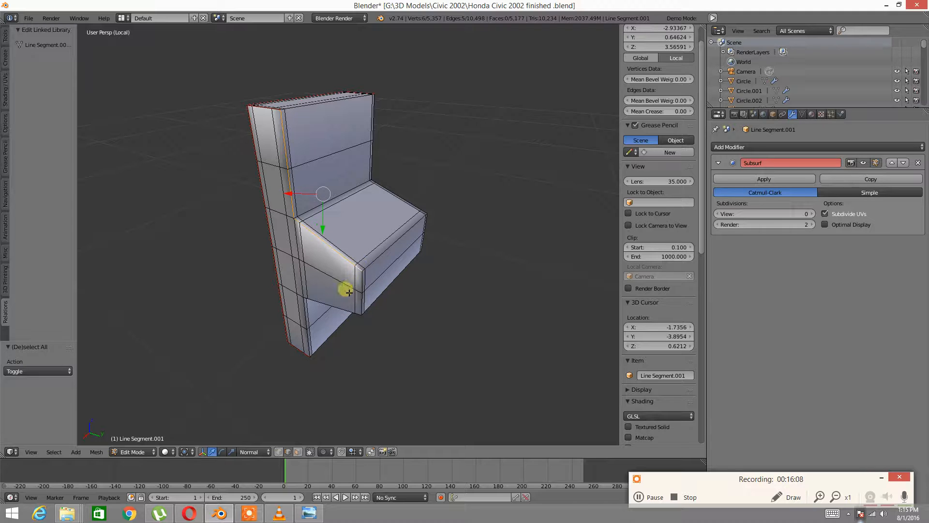
middle_drag(310, 309, 309, 270)
middle_drag(432, 240, 394, 232)
shift+right_click(326, 276)
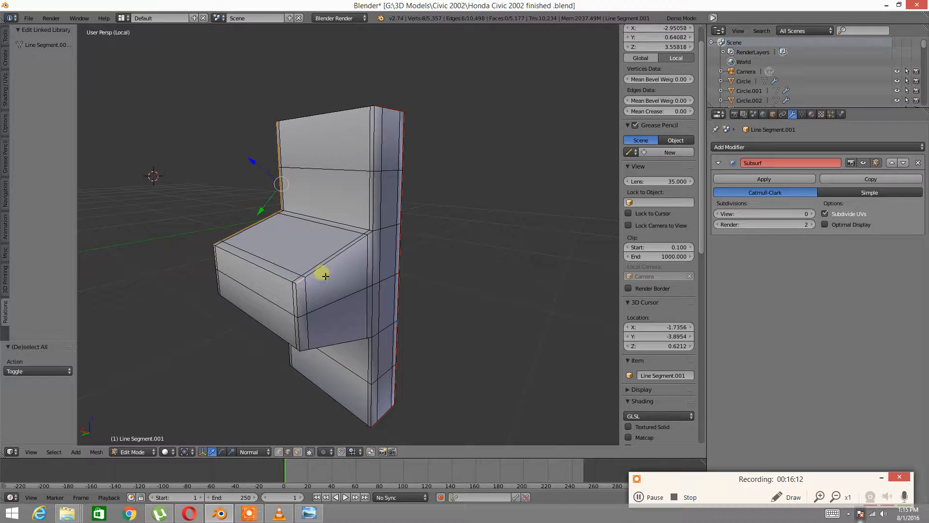
shift+right_click(369, 232)
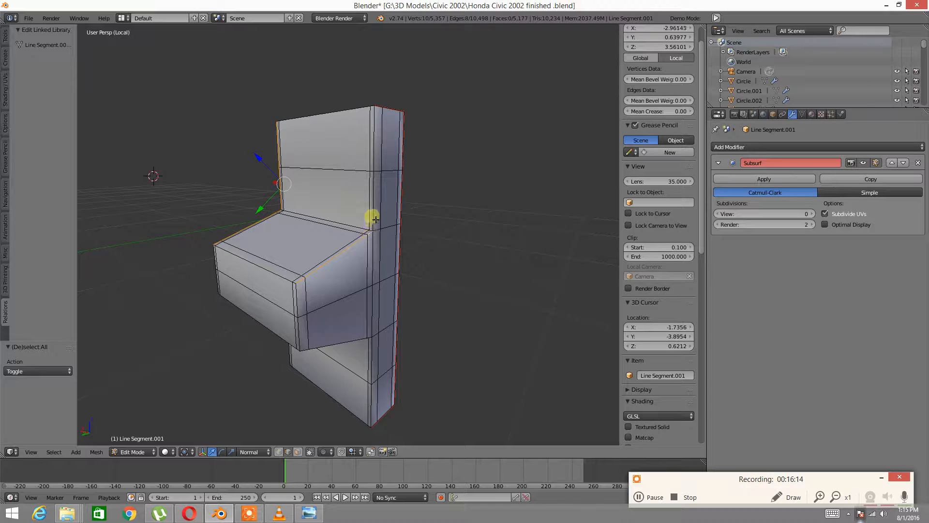
alt+shift+right_click(377, 203)
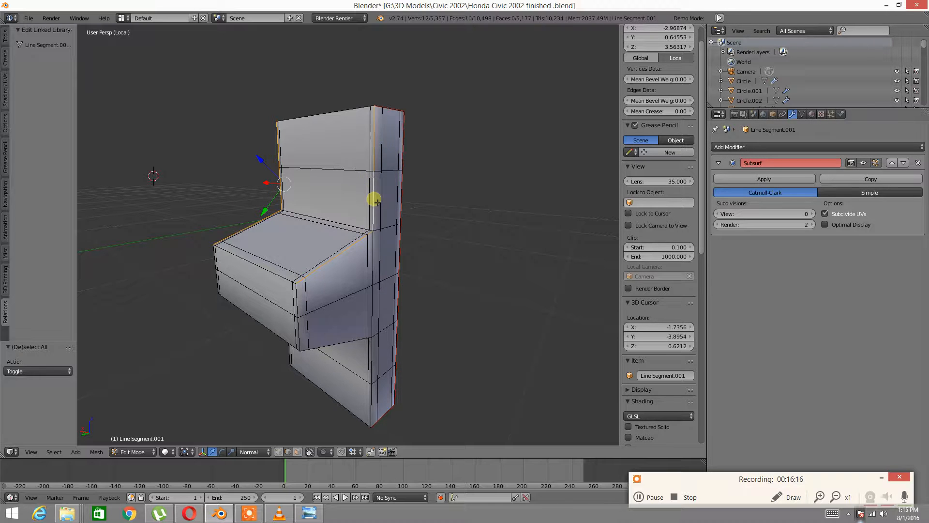
key(ctrl+e)
click(373, 207)
key(a)
Step: Mark a seam along the tab's lower side edge and the plate's front corner below it on one side, and deselect
middle_drag(357, 305, 335, 208)
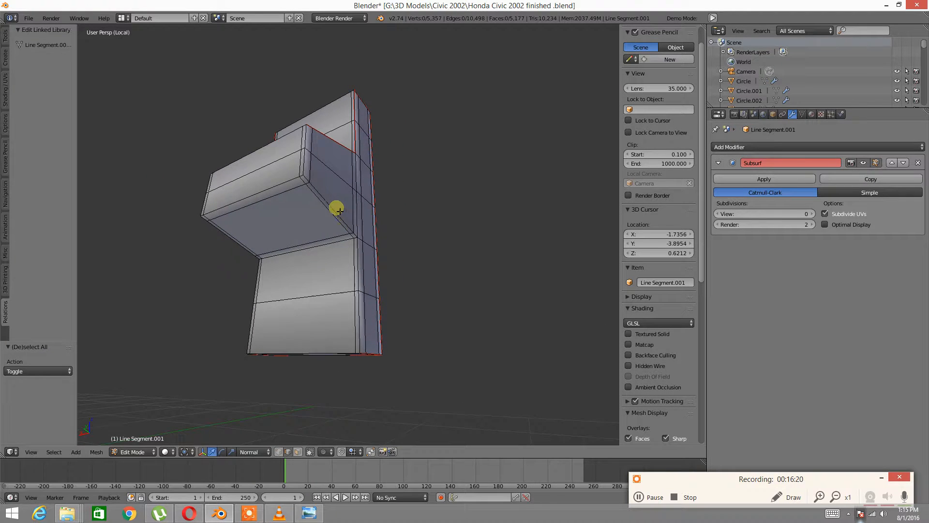
right_click(311, 181)
shift+right_click(337, 197)
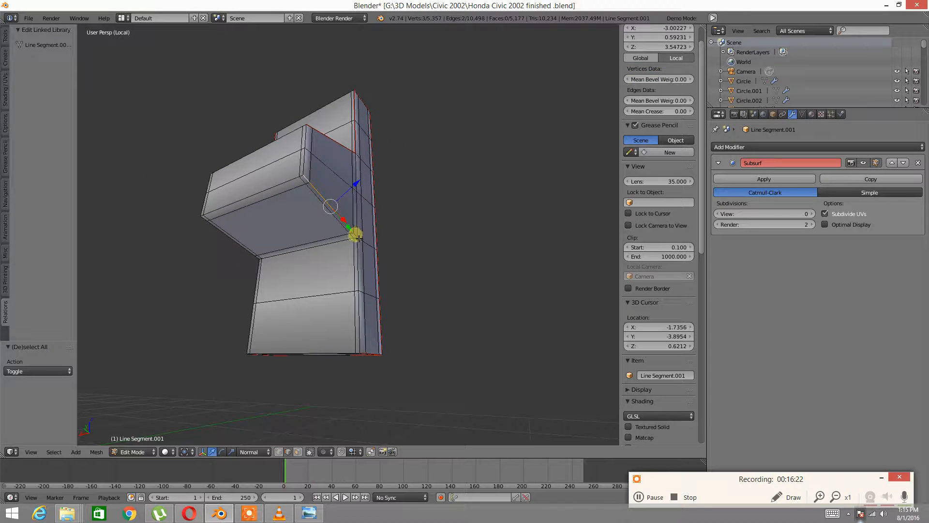
key(ctrl+e)
click(374, 318)
middle_drag(243, 328, 332, 347)
key(a)
Step: Mark the matching seam along the lower plate corner and the tab's lower edge on the opposite side, and deselect
right_click(329, 347)
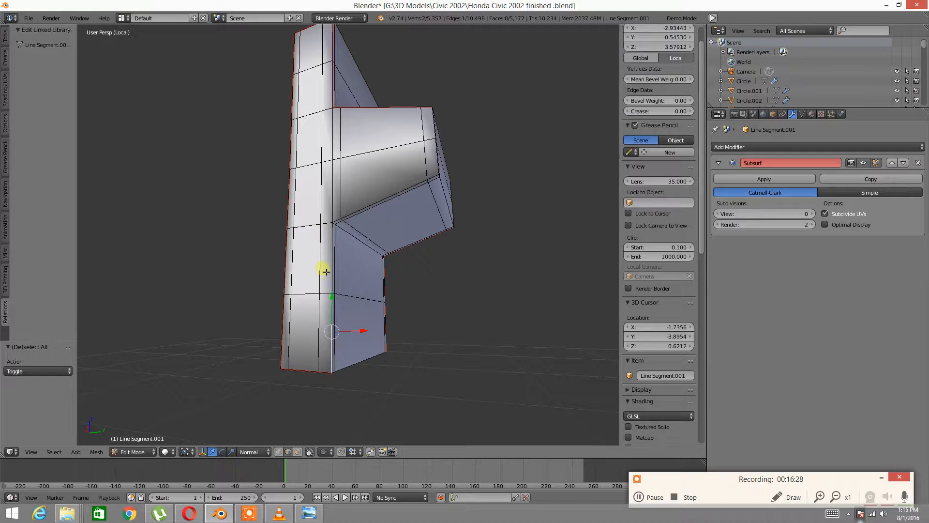
middle_drag(343, 237, 335, 254)
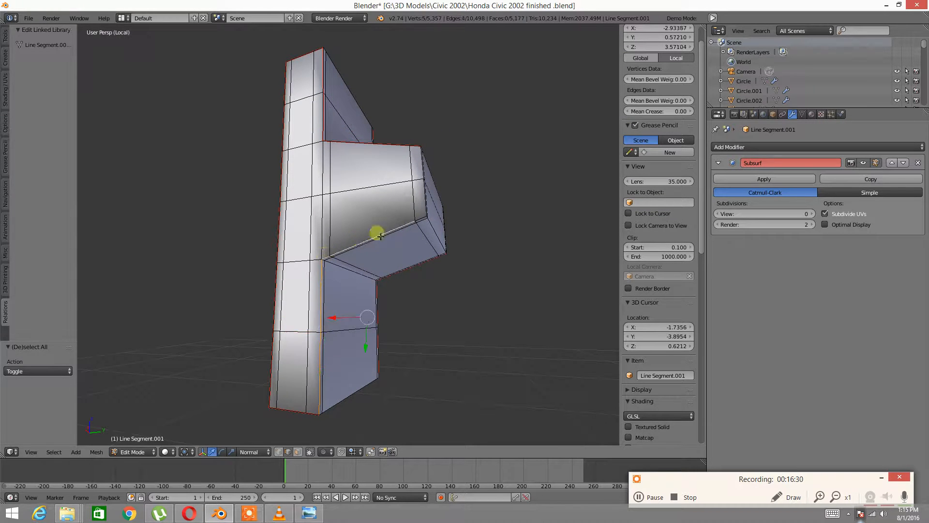
key(ctrl+e)
click(372, 245)
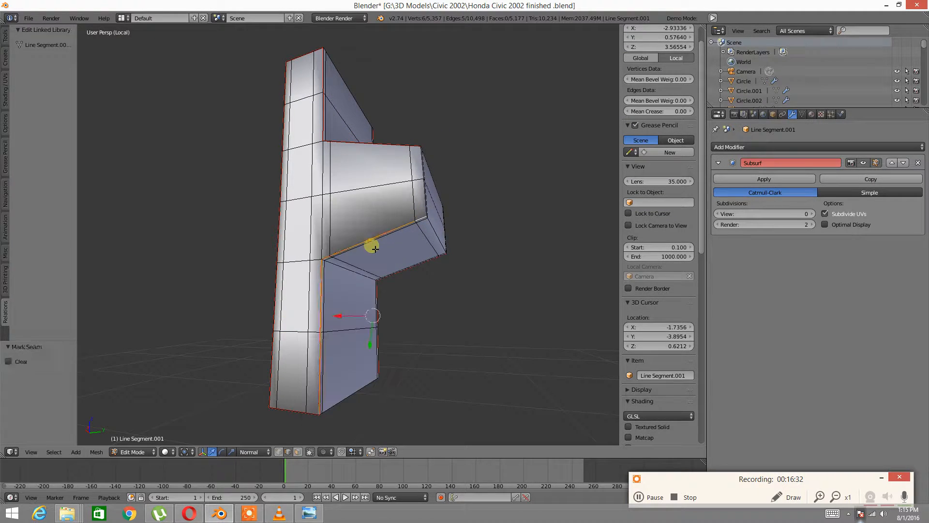
key(a)
Step: Reveal the hidden geometry and isolate the interior trim frame around the armrest by inverting its linked selection and hiding the rest
scroll(397, 242, down, 4)
middle_drag(399, 241, 267, 159)
key(alt+h)
key(a)
scroll(351, 198, down, 6)
right_click(269, 160)
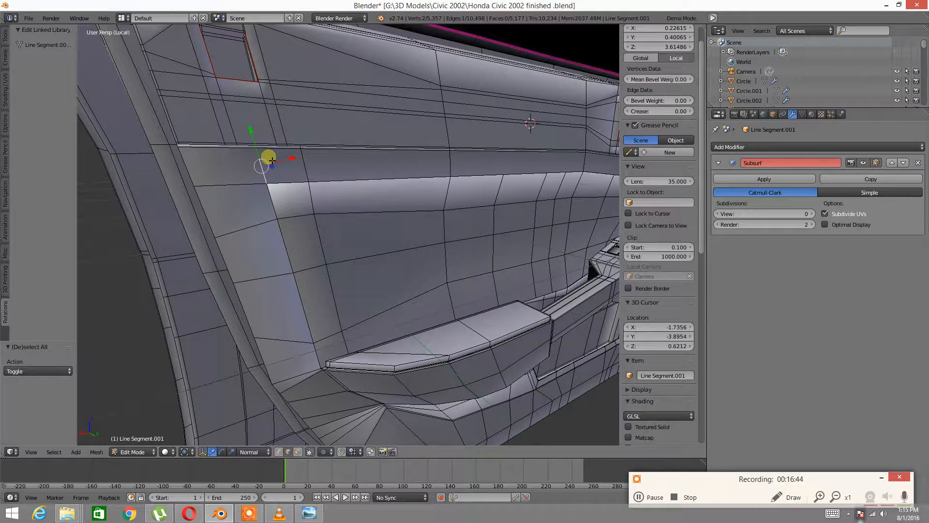
key(ctrl+l)
key(ctrl+i)
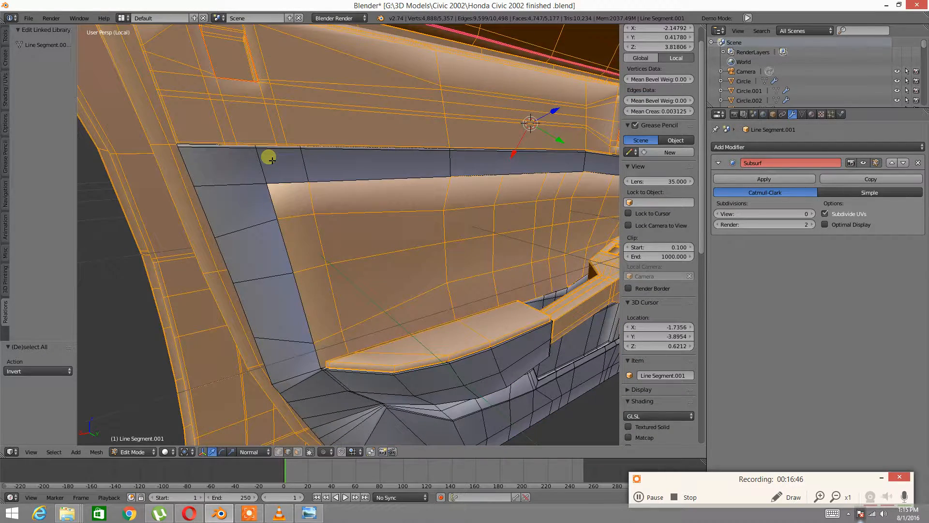
key(h)
Step: Select the outer perimeter edge loop of the isolated trim frame, mark it as a seam, and clear the selection
scroll(323, 99, down, 3)
middle_drag(302, 173, 388, 197)
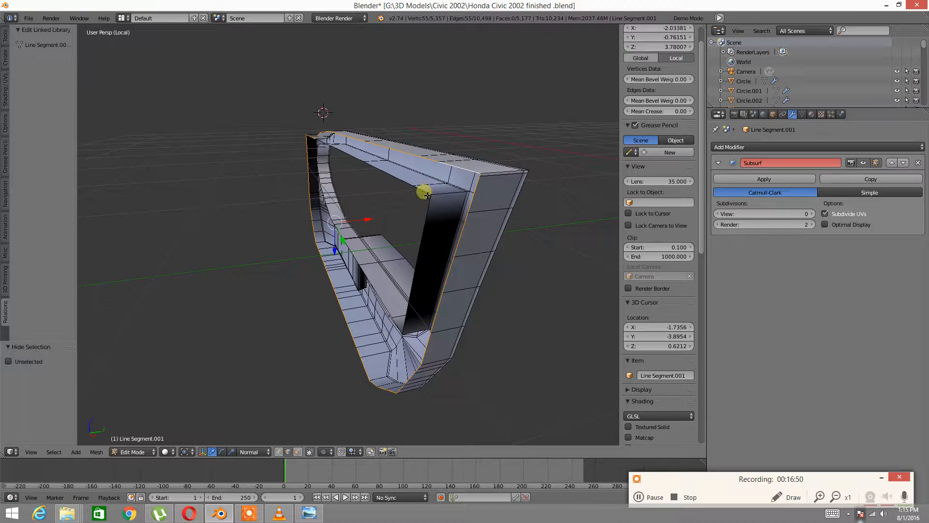
middle_drag(427, 197, 400, 220)
key(ctrl+e)
click(401, 218)
key(a)
Step: Mark the short edges across the trim frame's outer rim at its corners as seams, and deselect
middle_drag(520, 203, 362, 227)
alt+right_click(307, 224)
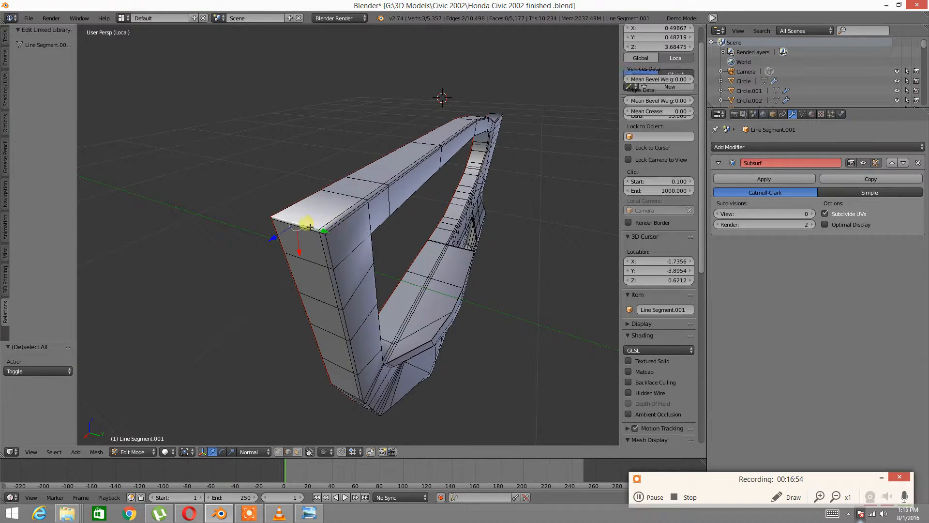
scroll(392, 254, down, 2)
scroll(475, 237, up, 3)
middle_drag(435, 234, 326, 249)
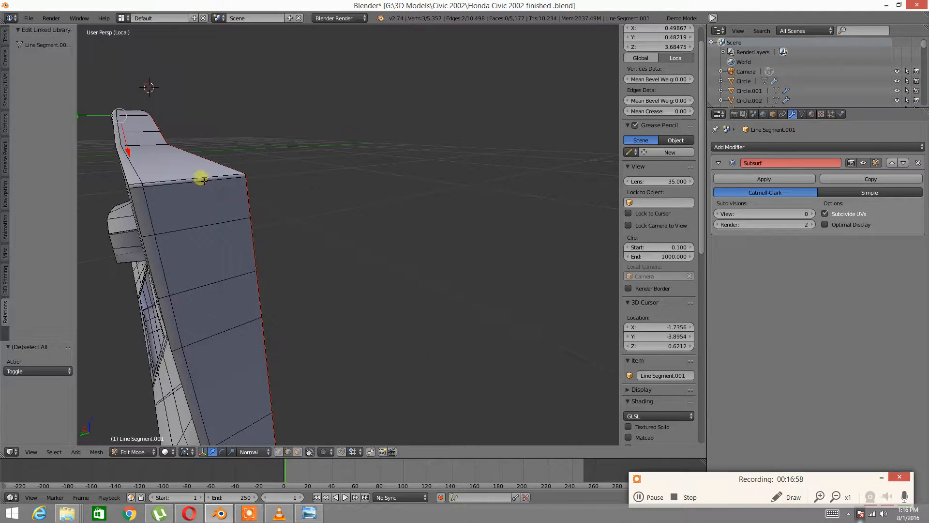
scroll(256, 255, down, 4)
middle_drag(256, 255, 432, 298)
scroll(295, 197, up, 2)
alt+shift+right_click(286, 198)
scroll(284, 199, down, 1)
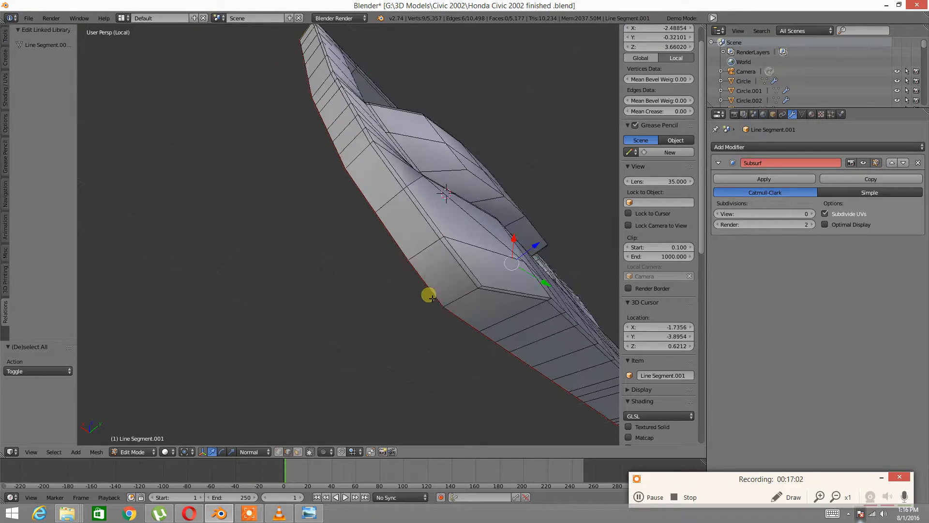
key(ctrl+e)
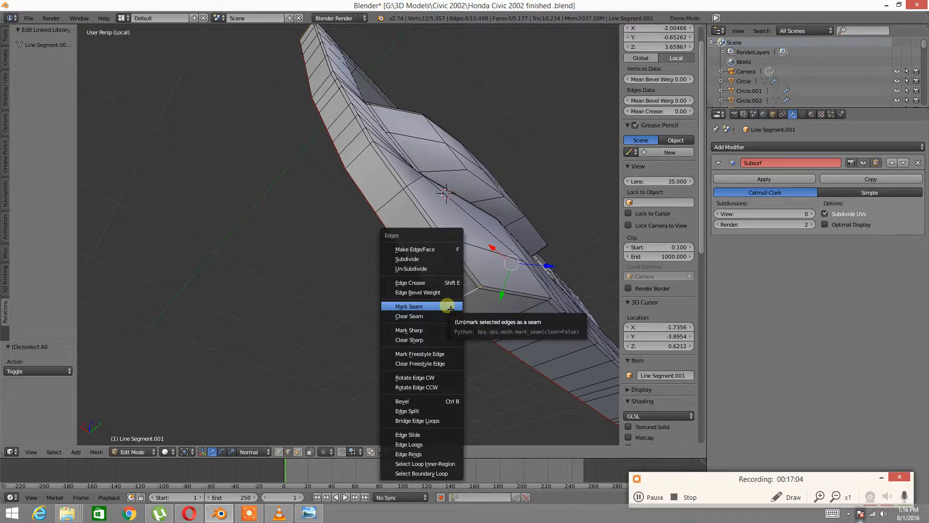
click(448, 306)
key(a)
Step: Select the edge loop around the door pocket recess with its diagonal corner edges, mark it as a seam, and deselect
middle_drag(518, 248, 293, 302)
alt+right_click(280, 203)
scroll(376, 234, down, 3)
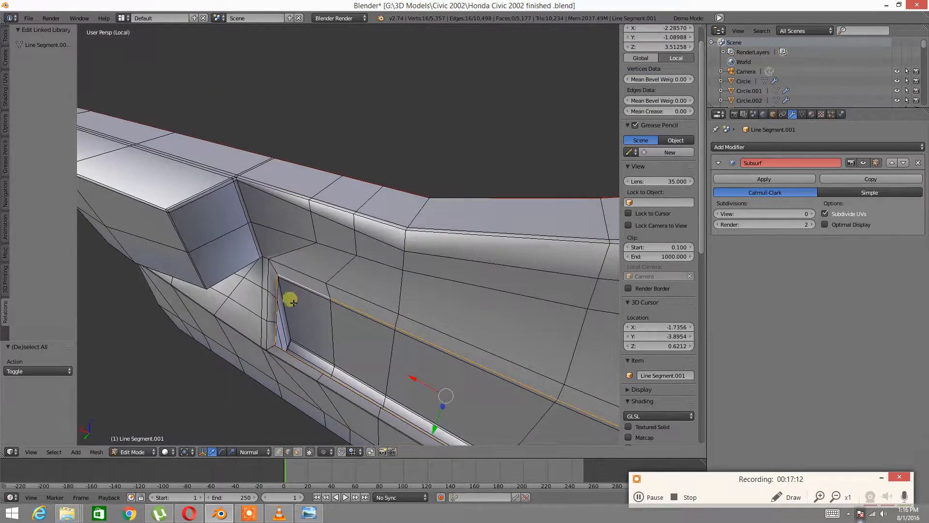
middle_drag(392, 348, 370, 259)
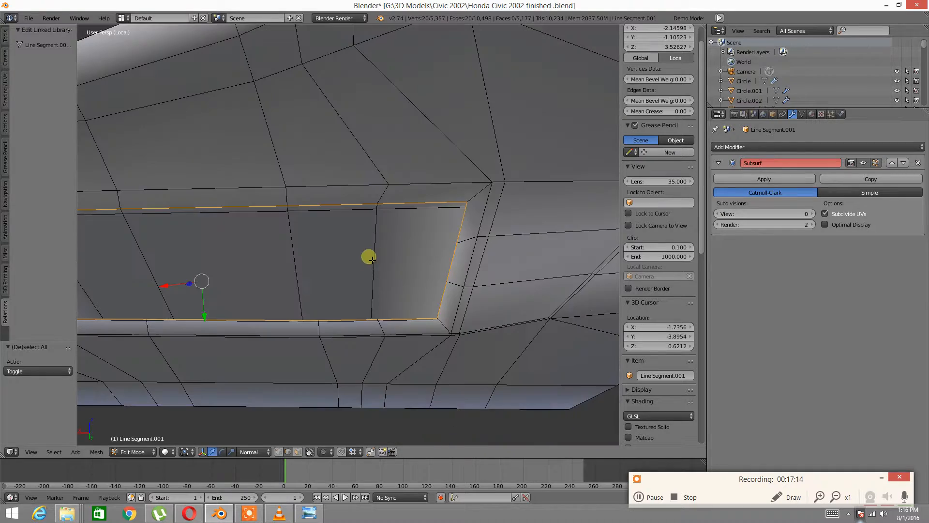
middle_drag(444, 324, 279, 318)
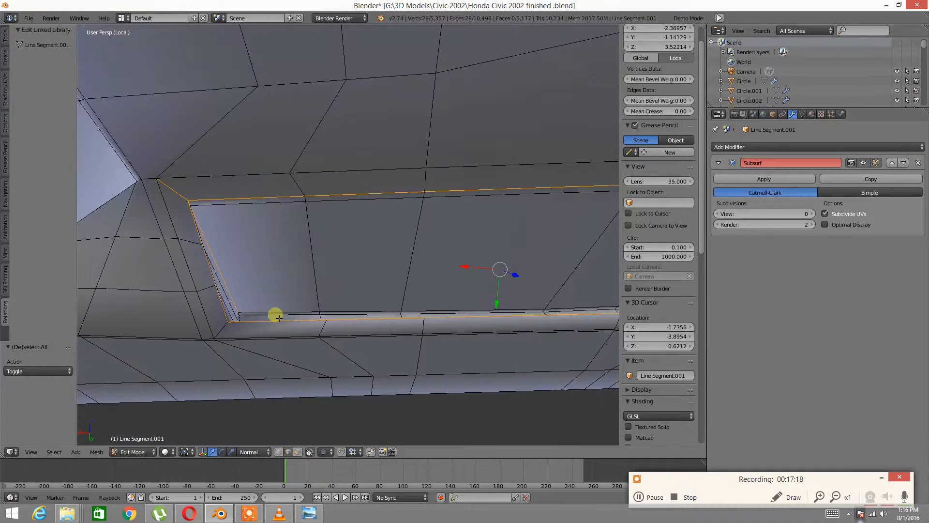
key(ctrl+e)
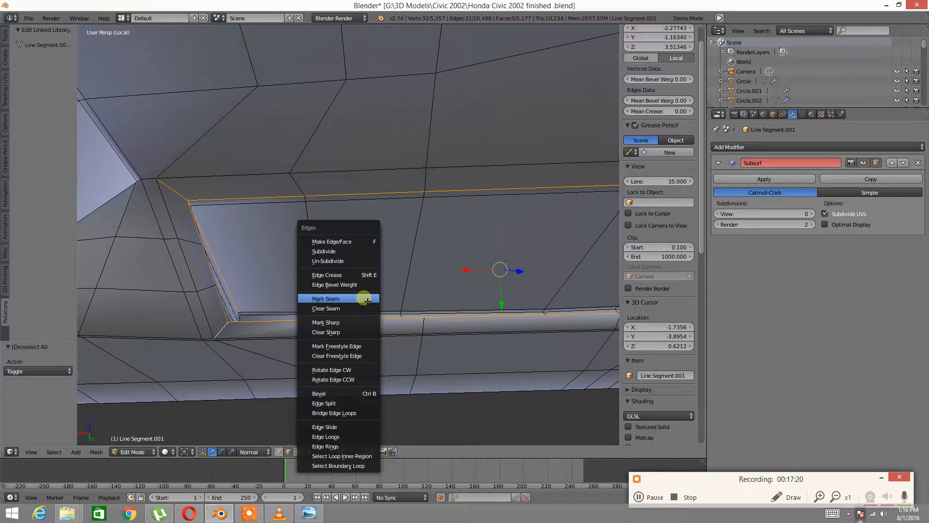
click(368, 298)
key(a)
middle_drag(421, 275, 323, 334)
scroll(324, 334, up, 2)
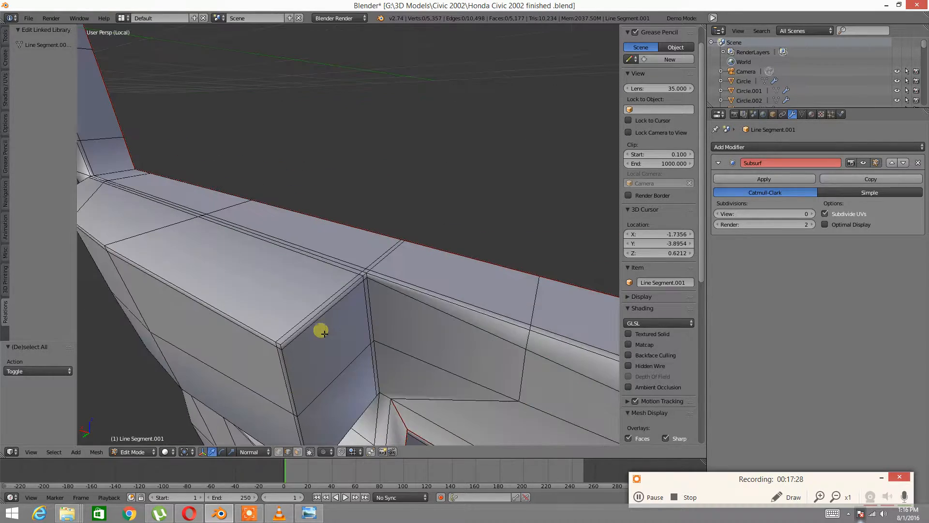
alt+right_click(362, 288)
middle_drag(375, 320, 386, 289)
key(a)
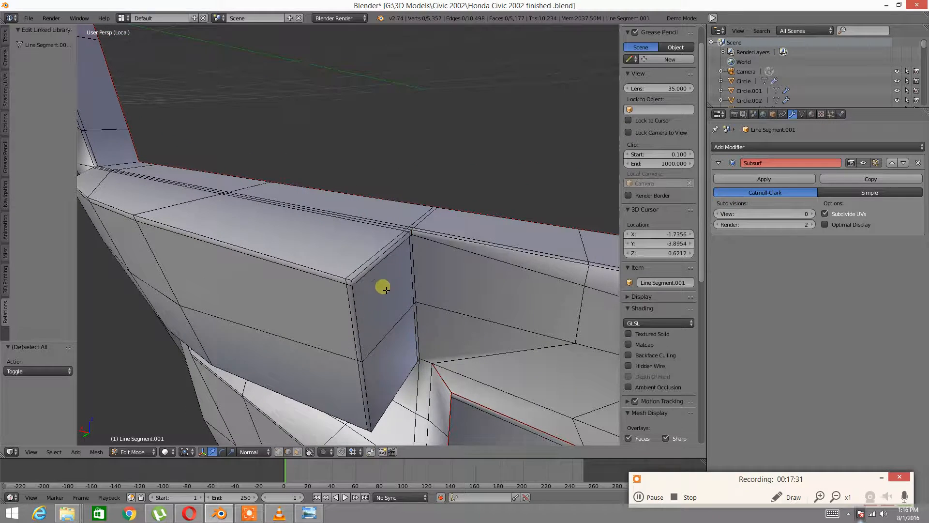
Step: Mark seams along the armrest's top end edge, across the adjoining rim, and at the inner rim's corner by its far end, and deselect
alt+right_click(374, 258)
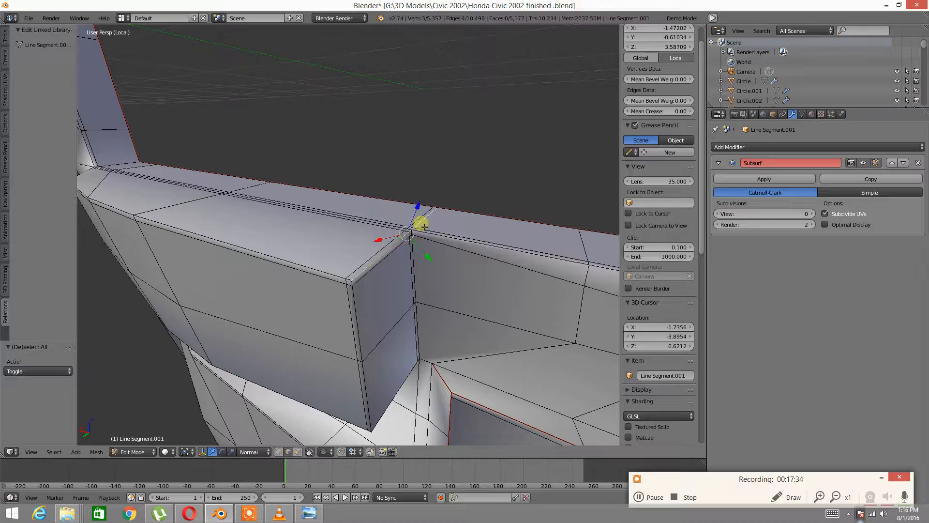
scroll(415, 245, down, 4)
middle_drag(414, 245, 373, 289)
scroll(372, 288, up, 4)
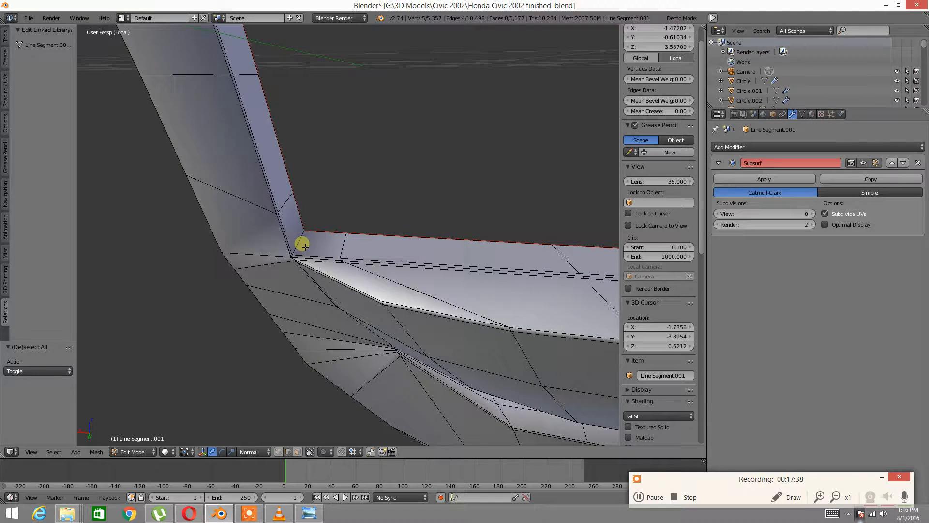
middle_drag(428, 270, 432, 268)
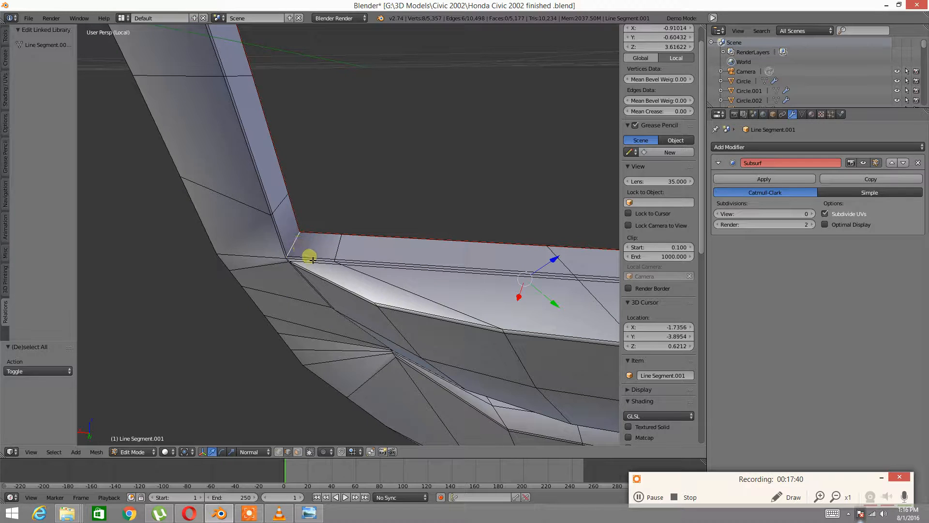
scroll(394, 283, down, 2)
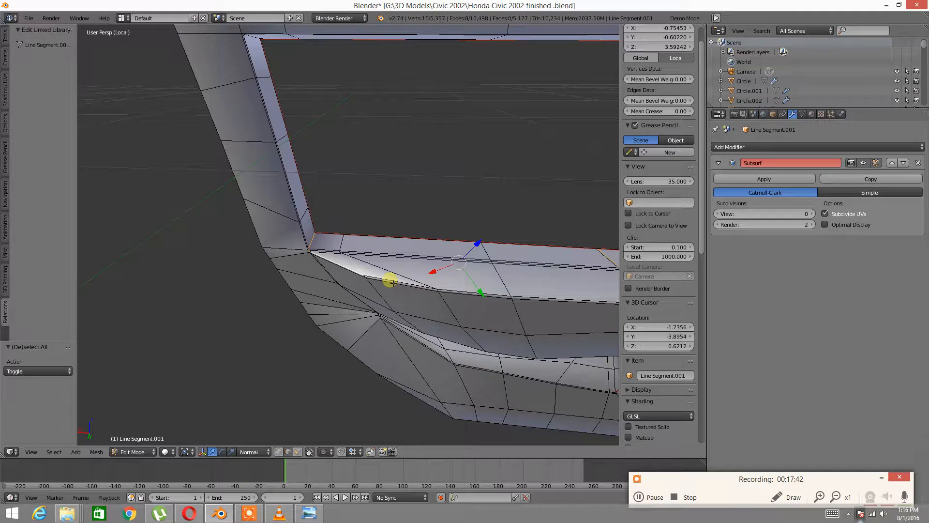
key(ctrl+e)
click(390, 279)
key(a)
Step: Mark the armrest's lower end edge and the short cross edge at the narrow end of its underside as seams, and deselect
shift+middle_drag(529, 292, 381, 286)
scroll(417, 318, down, 4)
scroll(396, 280, up, 4)
alt+right_click(365, 213)
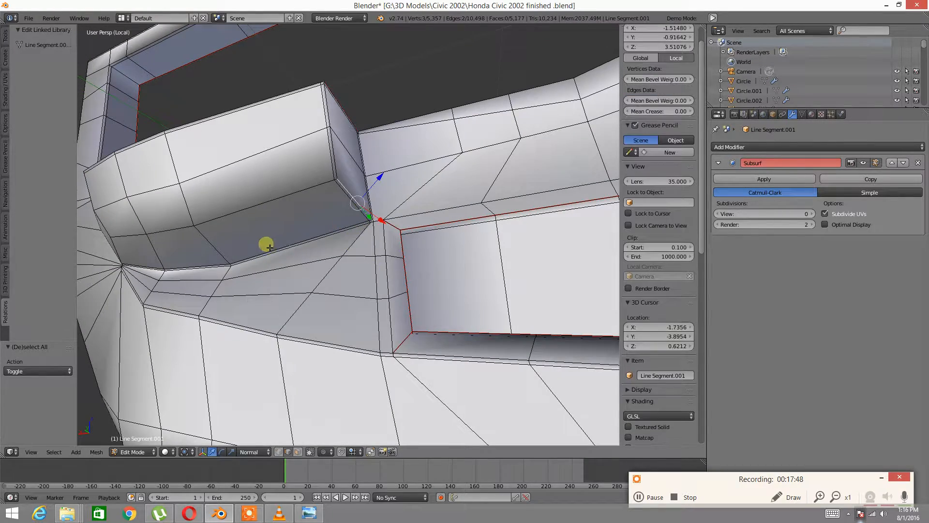
middle_drag(269, 248, 313, 248)
middle_drag(426, 249, 389, 243)
key(ctrl+e)
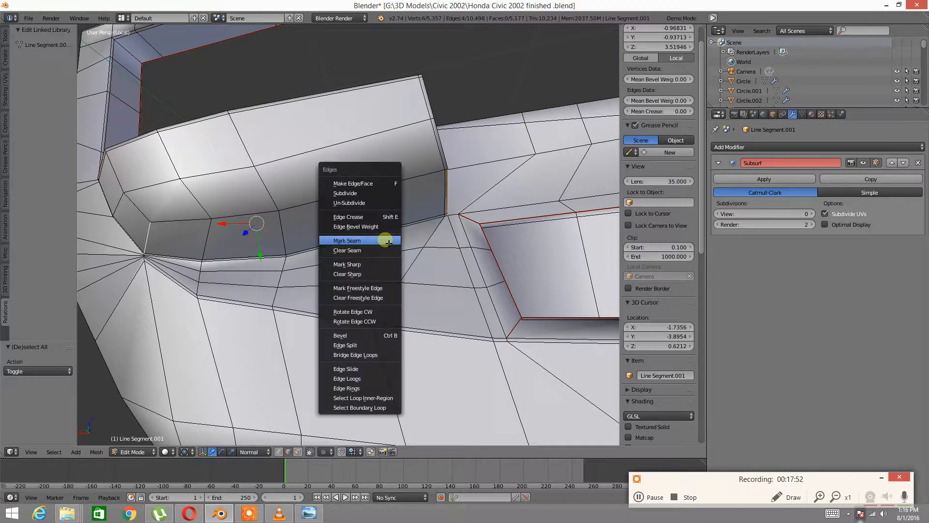
click(388, 241)
key(a)
Step: Mark a seam along the armrest's lower edge where it meets the trim frame, continuing up its narrow end, and deselect
middle_drag(303, 268, 239, 284)
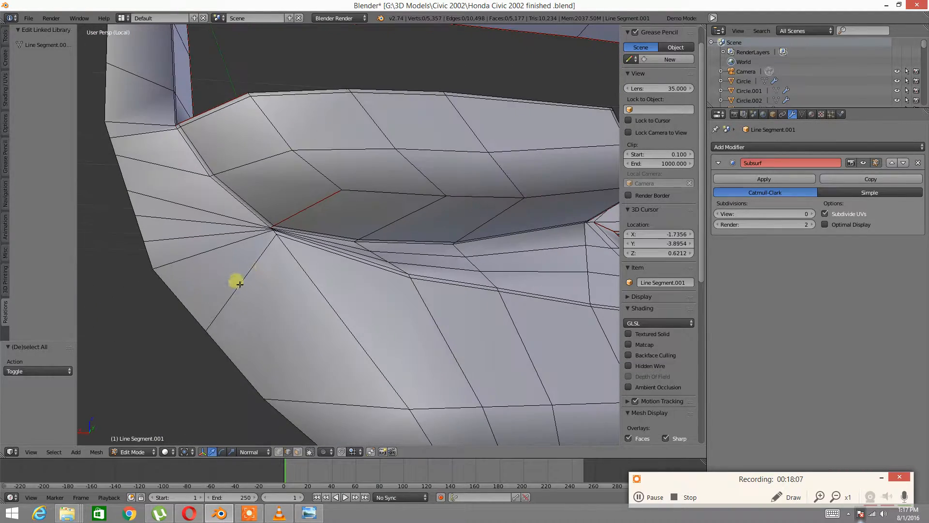
alt+right_click(320, 237)
middle_drag(404, 196, 352, 201)
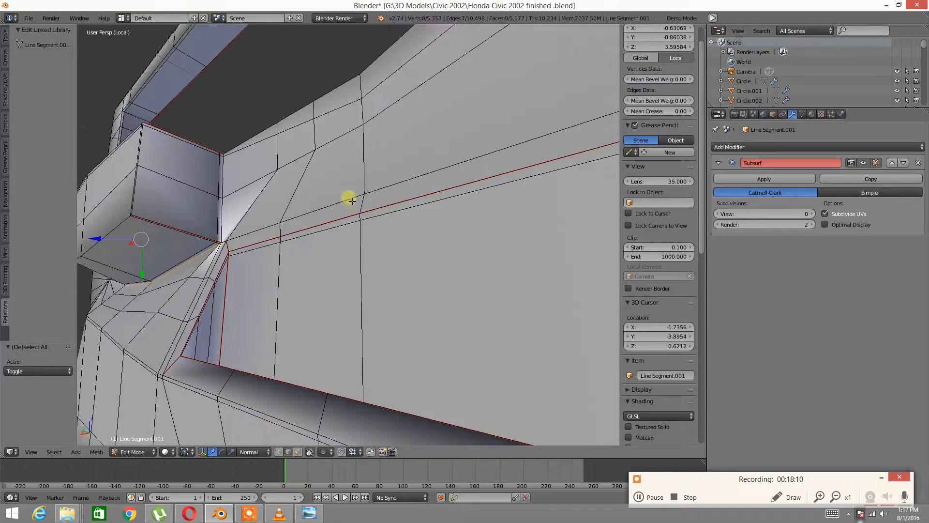
middle_drag(225, 226, 328, 290)
key(ctrl+e)
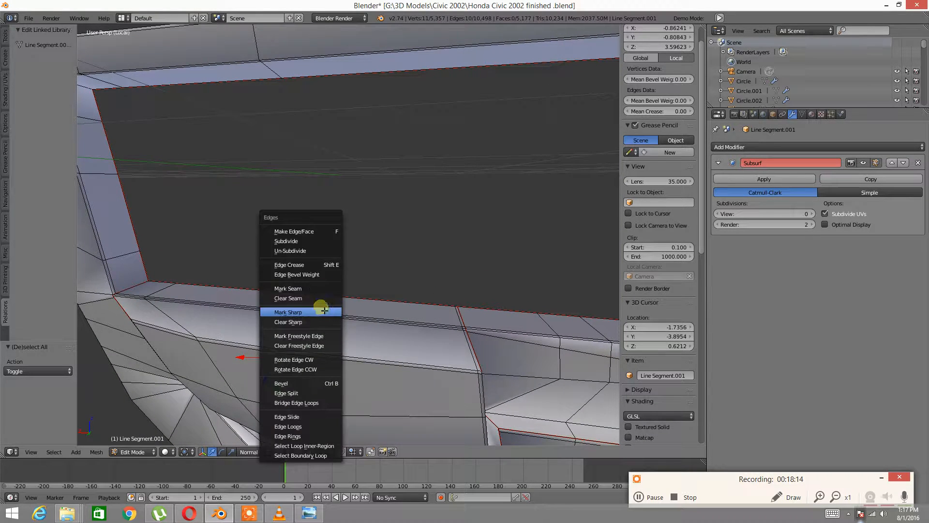
click(316, 292)
key(a)
Step: Clear the seam from the short edges crossing the inner rim above the armrest's end, and deselect
scroll(407, 315, down, 5)
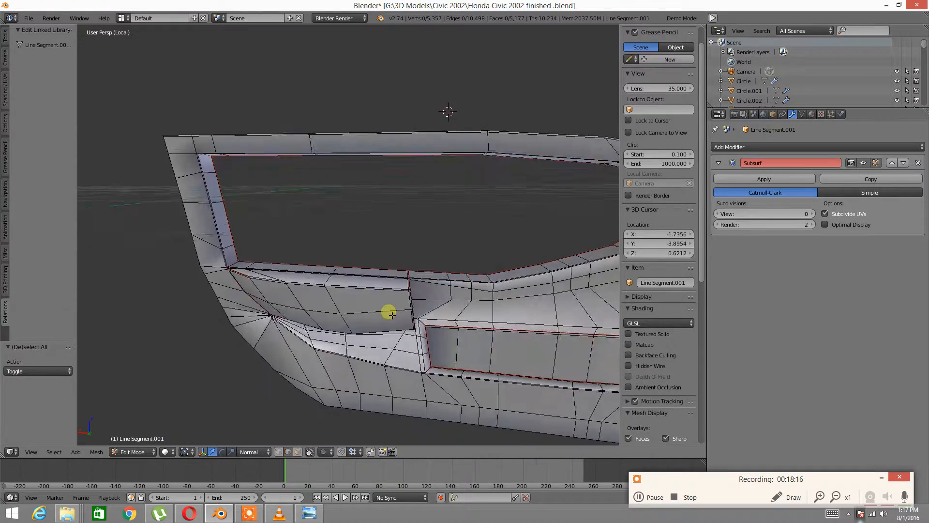
scroll(398, 326, up, 5)
middle_drag(356, 290, 327, 319)
right_click(310, 327)
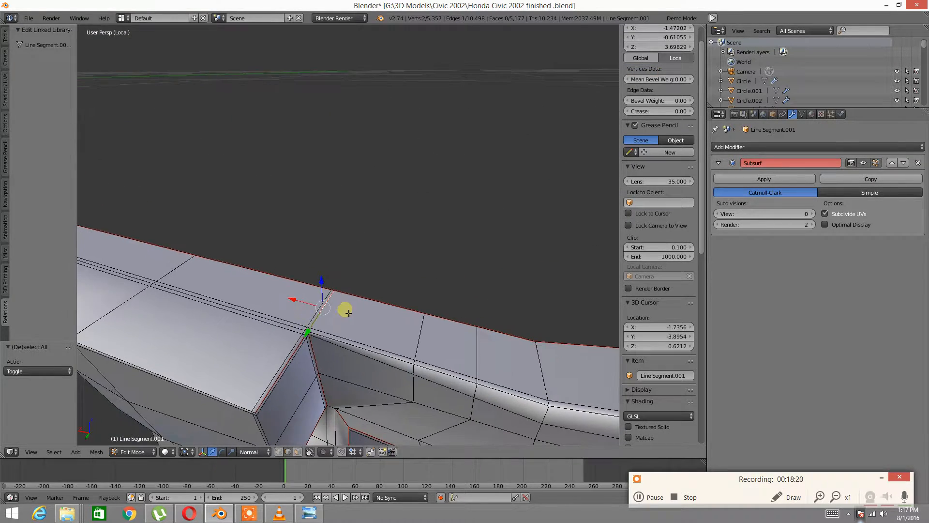
key(a)
right_click(308, 329)
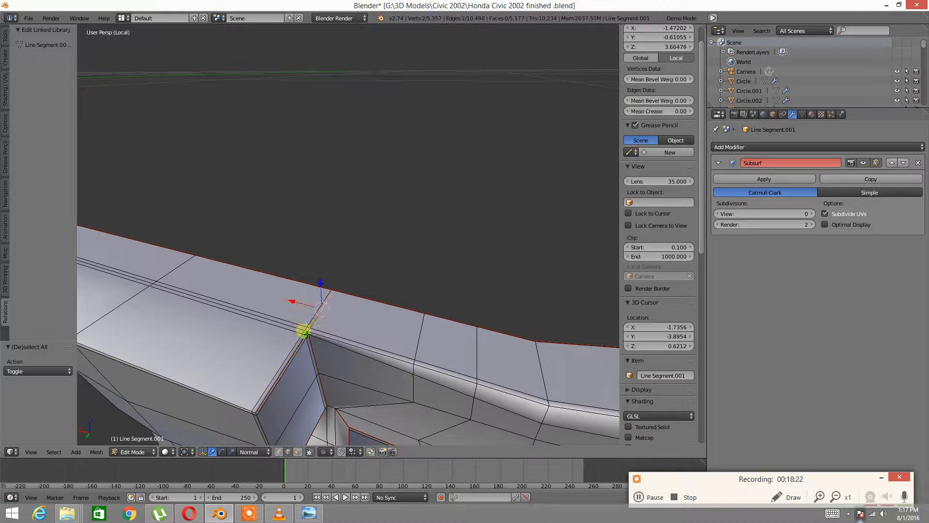
key(ctrl+e)
click(297, 329)
key(a)
Step: Mark a seam along the long edge between the armrest's top surface and the inner rim, and deselect
middle_drag(296, 327, 335, 304)
alt+right_click(259, 341)
key(ctrl+e)
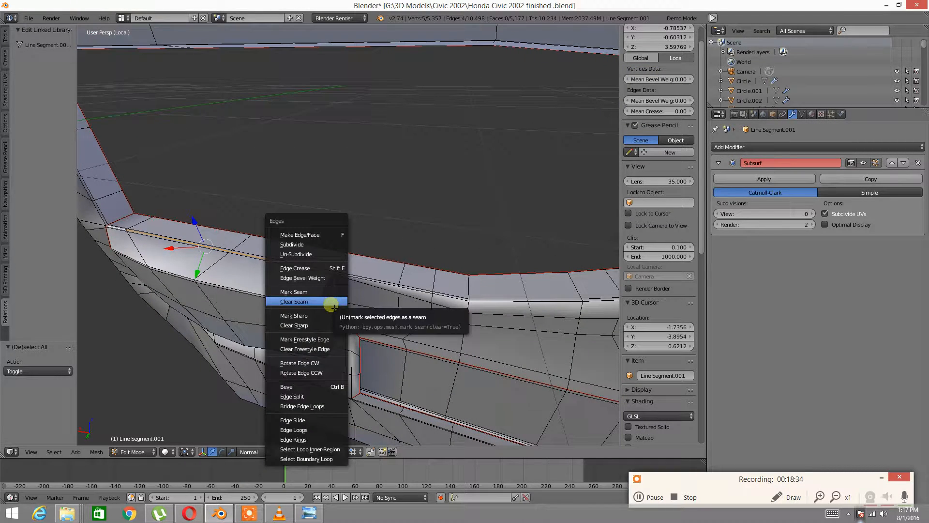
click(316, 293)
key(a)
Step: Mark the short edges across the inner rim at the opening's upper square corner as a seam, and deselect
middle_drag(378, 309, 377, 302)
shift+middle_drag(431, 282, 269, 206)
right_click(261, 134)
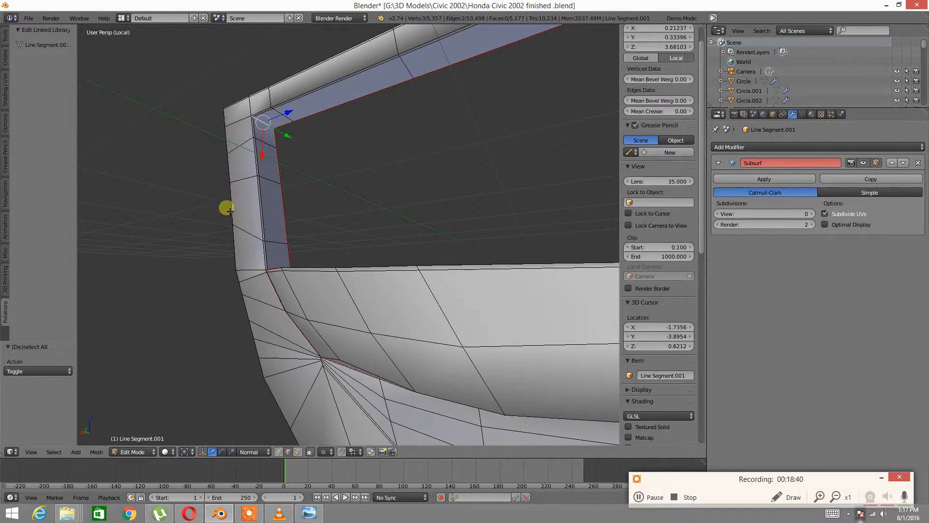
key(ctrl+e)
click(230, 205)
key(a)
Step: Mark the short cross edges of the inner rim at the opening's rounded end as seams, and deselect
middle_drag(272, 205, 232, 230)
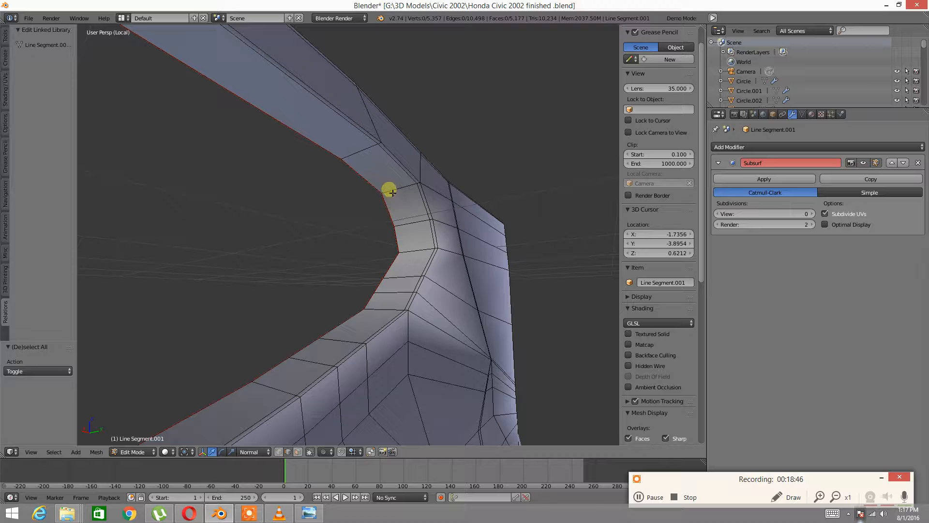
alt+right_click(356, 159)
key(a)
alt+right_click(400, 182)
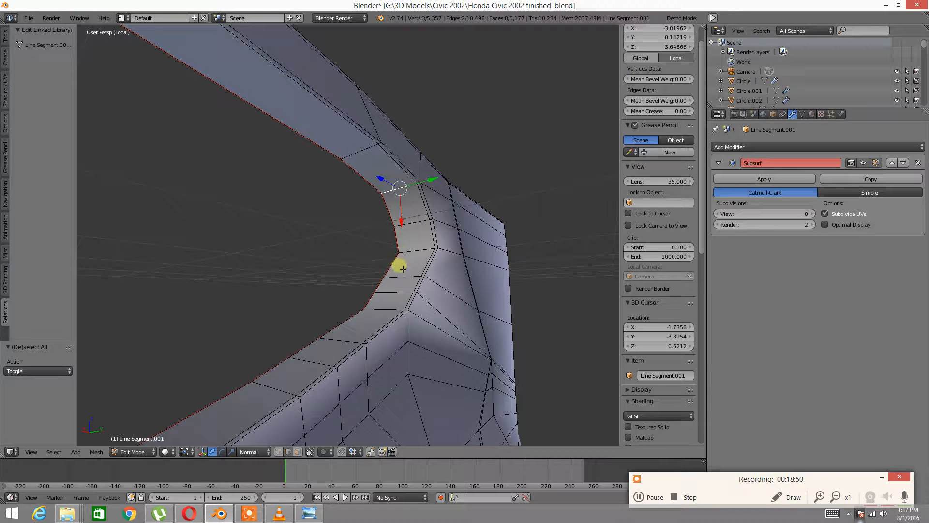
key(ctrl+e)
click(388, 310)
key(a)
Step: Reveal the hidden geometry and isolate the insert panel above the armrest by inverting its linked selection and hiding the rest
scroll(402, 307, down, 5)
middle_drag(402, 306, 310, 337)
scroll(360, 322, up, 3)
scroll(383, 285, up, 3)
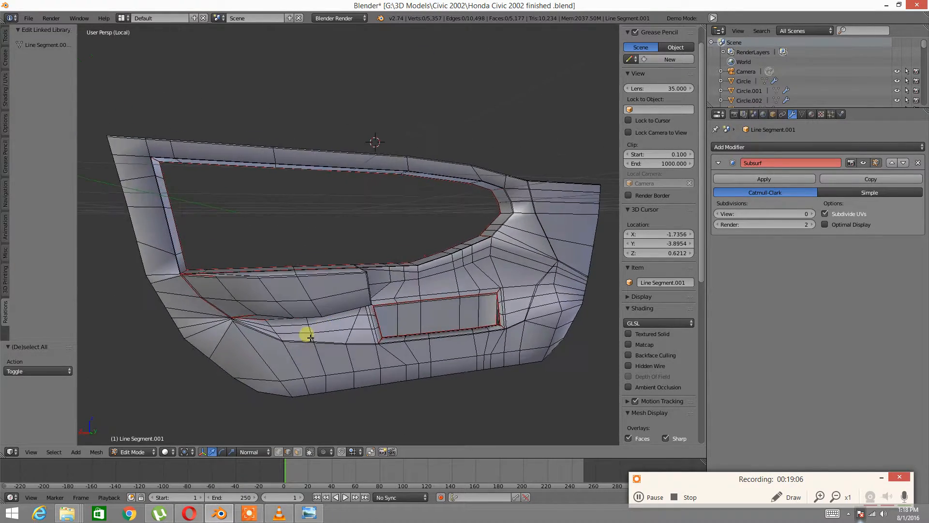
key(alt+h)
key(a)
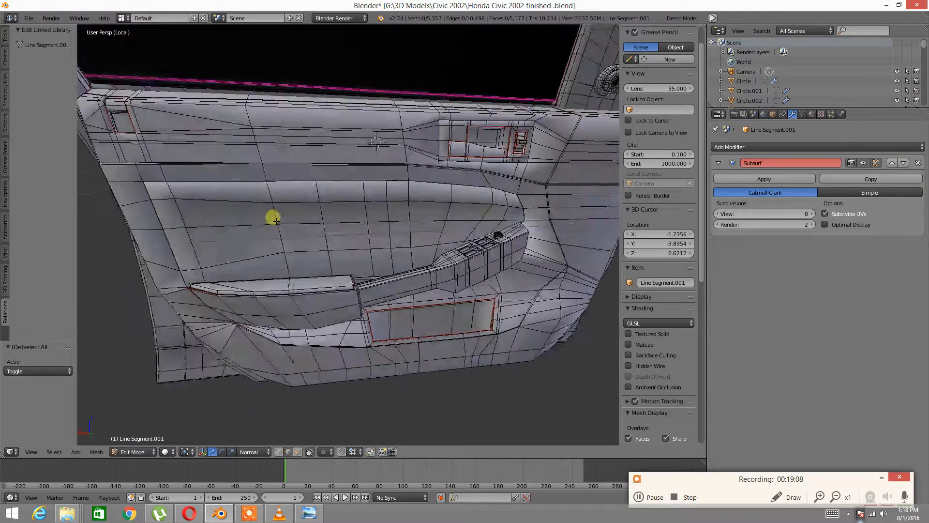
right_click(283, 236)
key(ctrl+l)
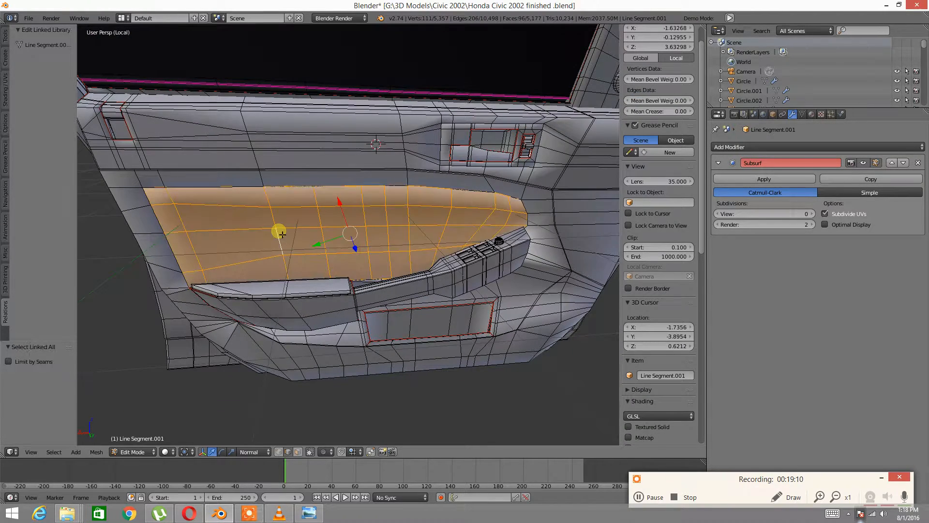
key(ctrl+i)
key(h)
Step: Select the outer perimeter edges of the isolated insert panel, mark them as a seam, and clear the selection
mouse_move(259, 233)
middle_down()
mouse_move(207, 224)
mouse_move(276, 242)
mouse_move(291, 224)
mouse_move(270, 243)
middle_up()
alt+right_click(269, 242)
mouse_move(302, 296)
middle_down()
mouse_move(297, 276)
mouse_move(296, 288)
middle_up()
alt+shift+right_click(316, 351)
scroll(421, 241, down, 4)
middle_drag(421, 241, 338, 253)
scroll(361, 279, up, 2)
scroll(365, 281, down, 1)
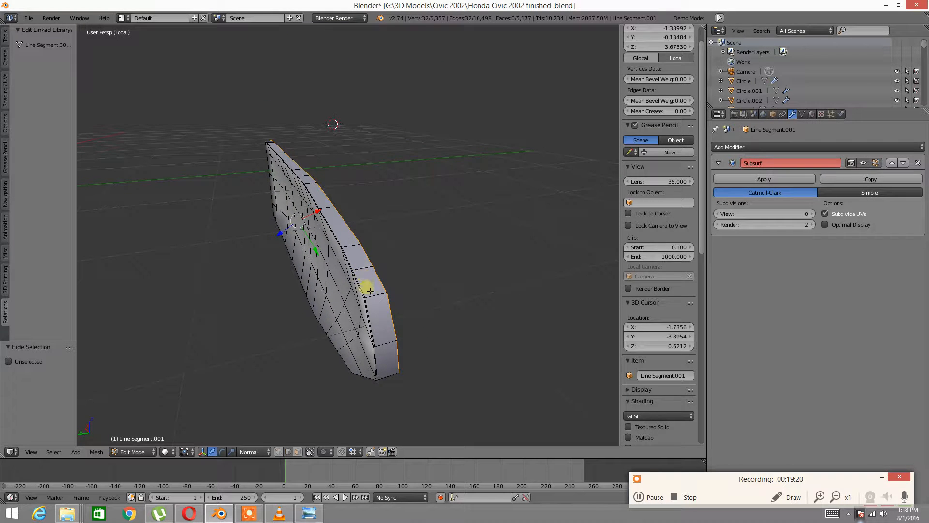
middle_drag(370, 309, 346, 231)
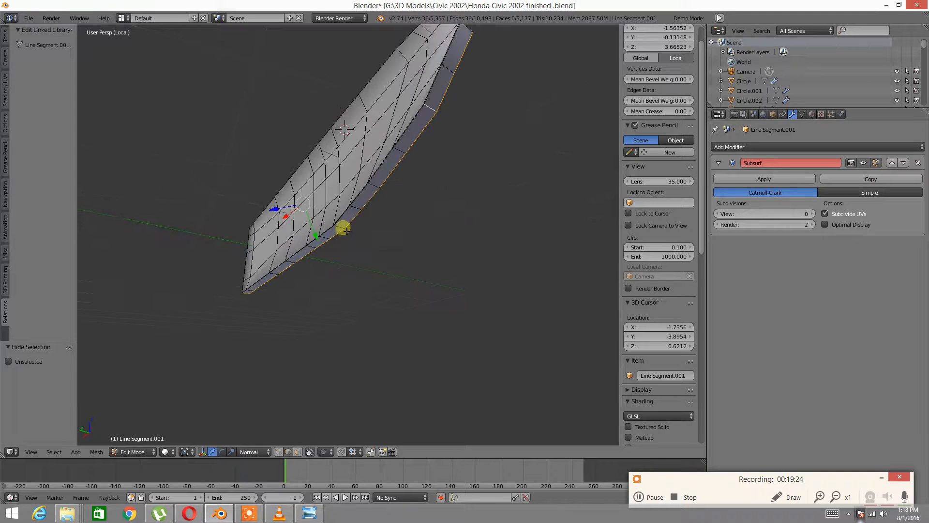
key(a)
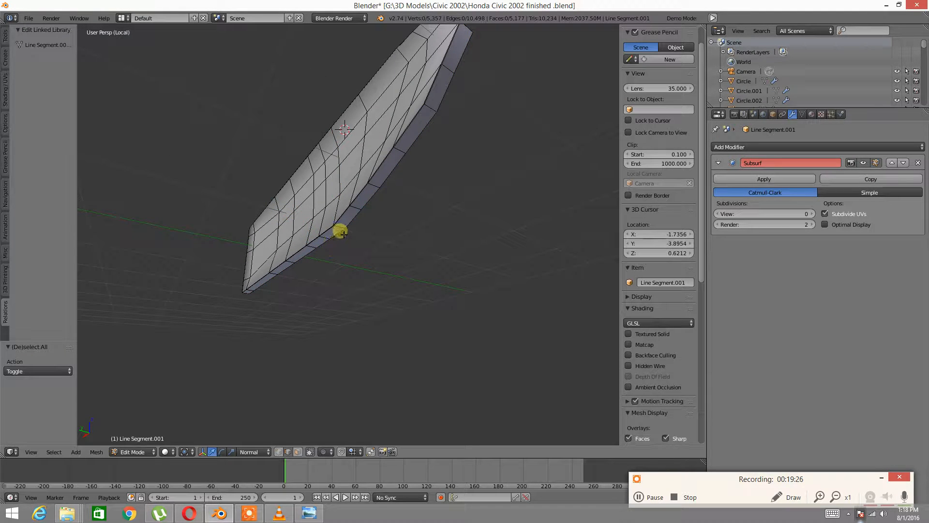
alt+right_click(340, 233)
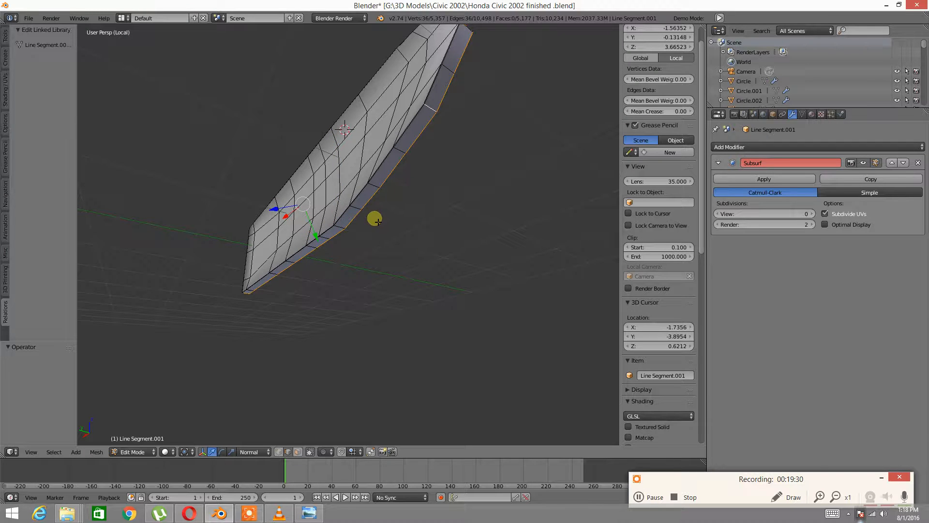
key(ctrl+e)
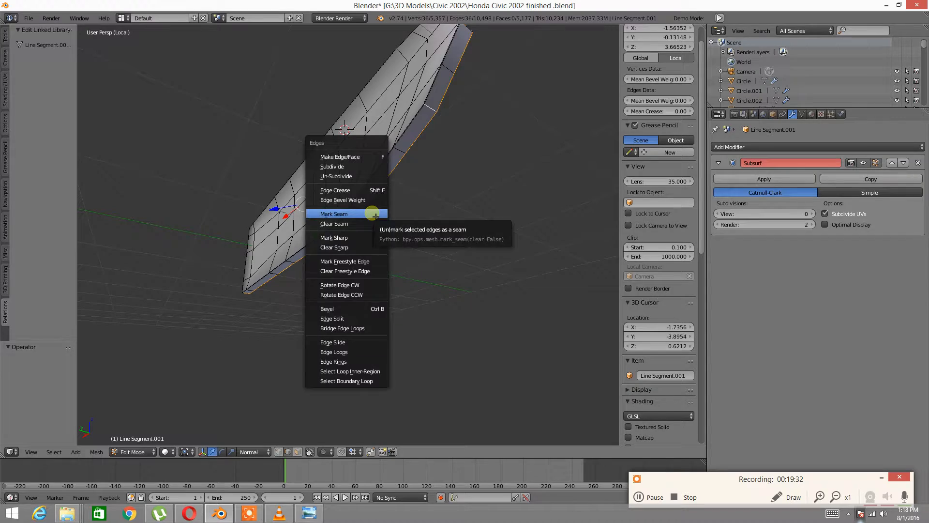
click(375, 217)
key(a)
middle_drag(369, 182, 427, 200)
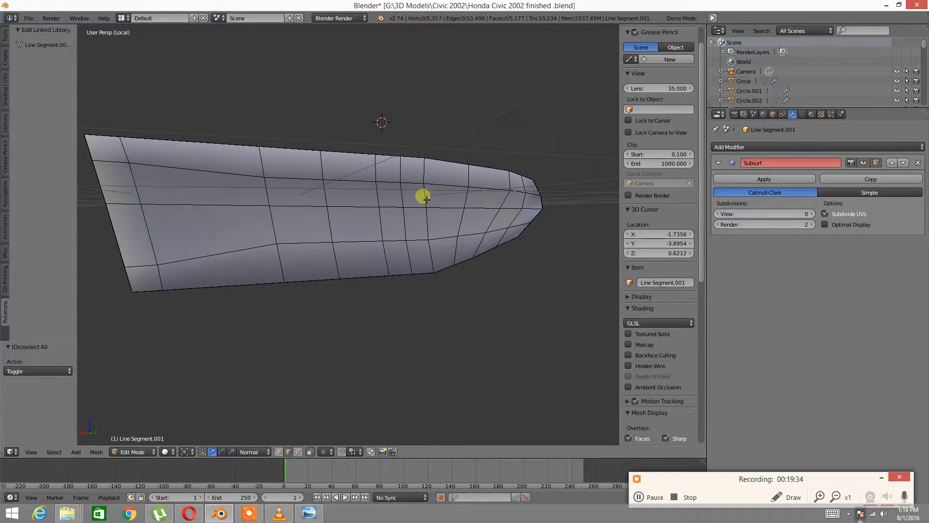
Step: Reveal the hidden geometry and isolate the armrest pad by inverting its linked selection and hiding the rest
key(alt+h)
key(a)
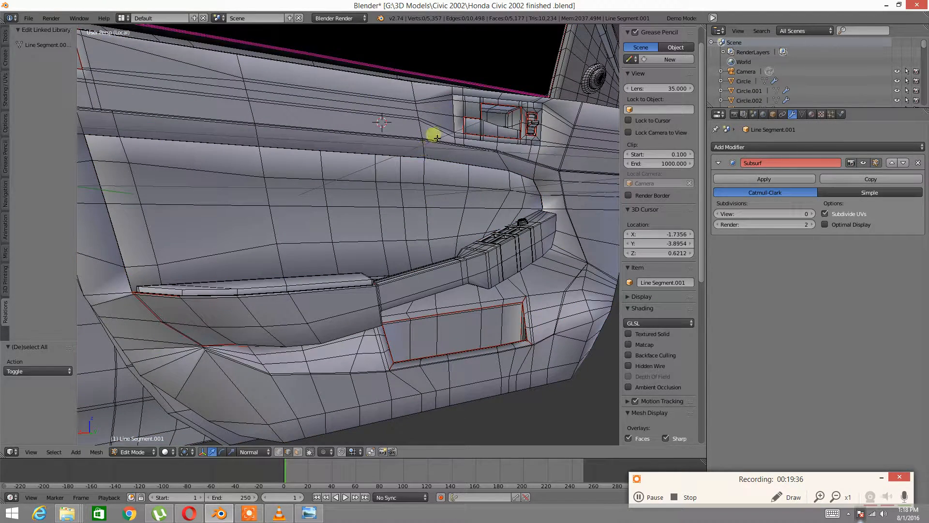
middle_drag(475, 69, 363, 246)
right_click(343, 279)
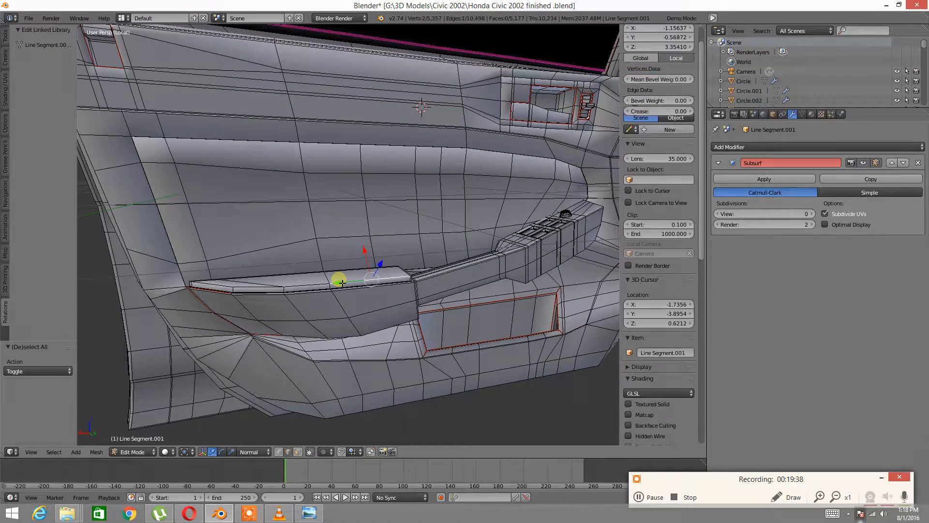
key(ctrl+l)
key(ctrl+i)
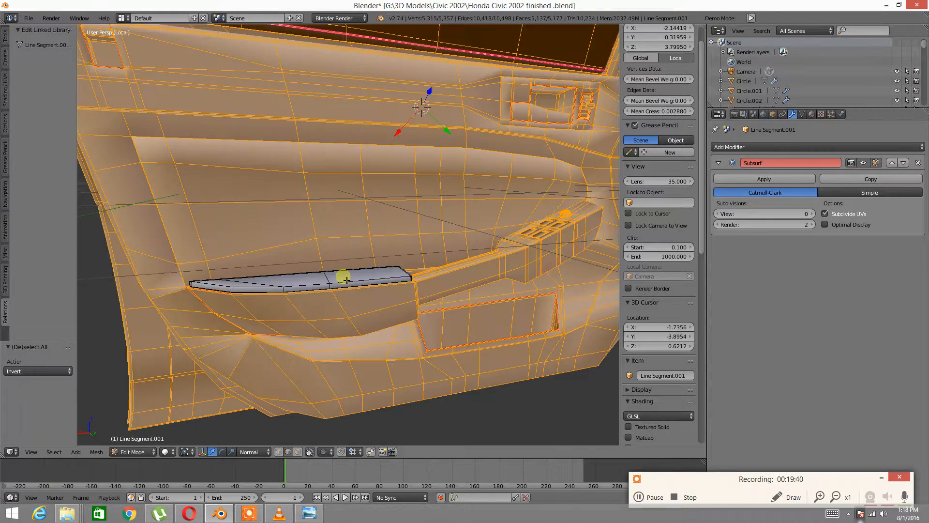
key(h)
Step: Select the armrest pad's bottom perimeter edges and one upright corner edge, mark them as a seam, and deselect
middle_drag(204, 239, 359, 300)
click(251, 515)
key(a)
key(a)
key(a)
middle_drag(330, 275, 294, 297)
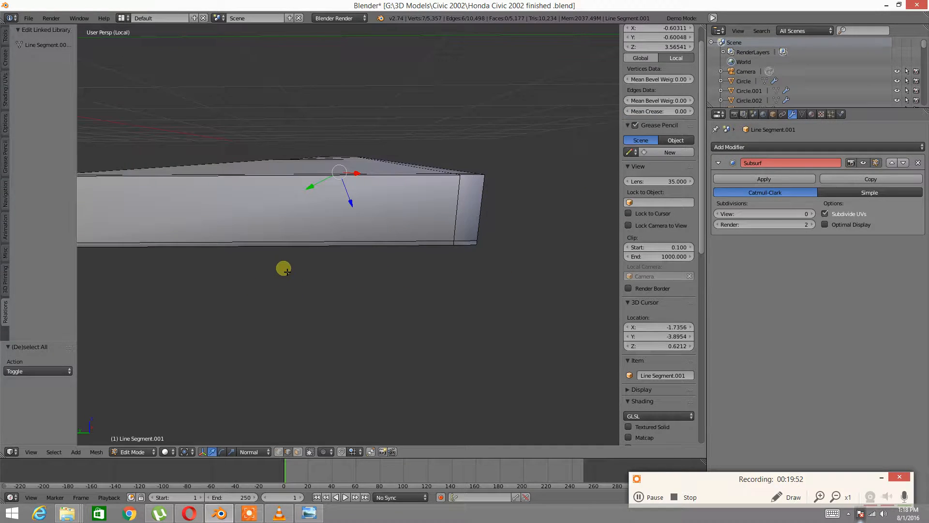
middle_drag(219, 274, 348, 293)
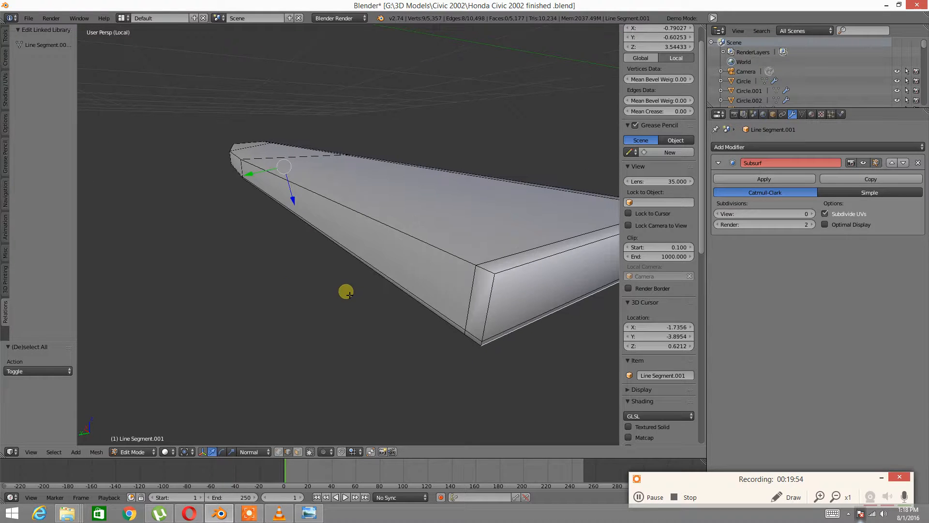
middle_drag(493, 295, 305, 310)
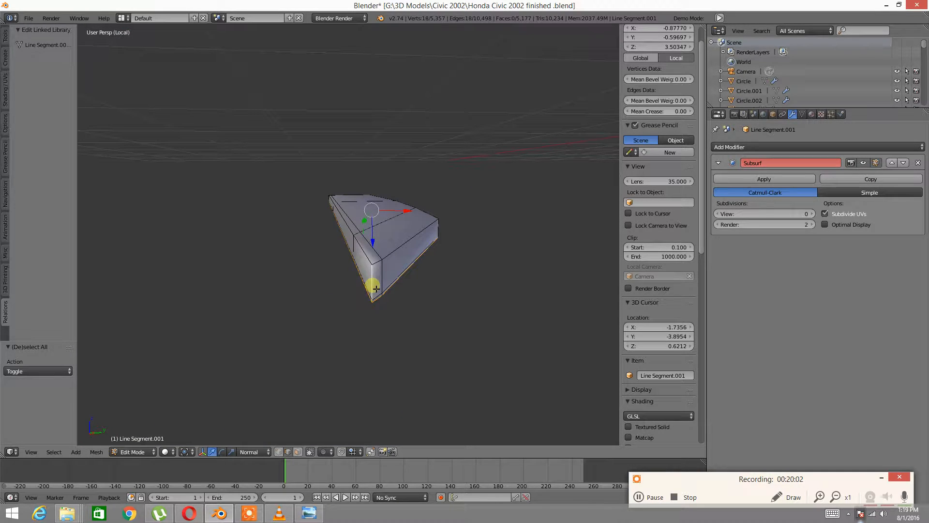
key(ctrl+e)
click(238, 347)
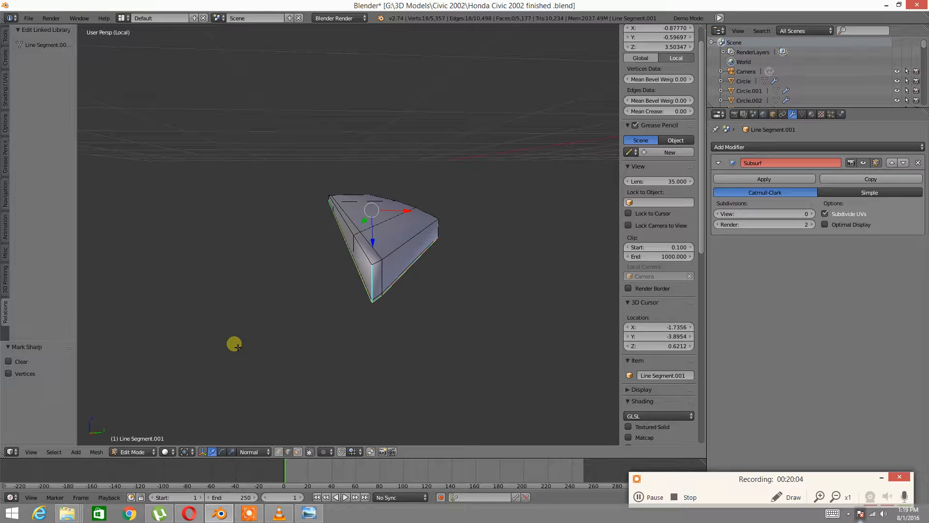
key(ctrl+e)
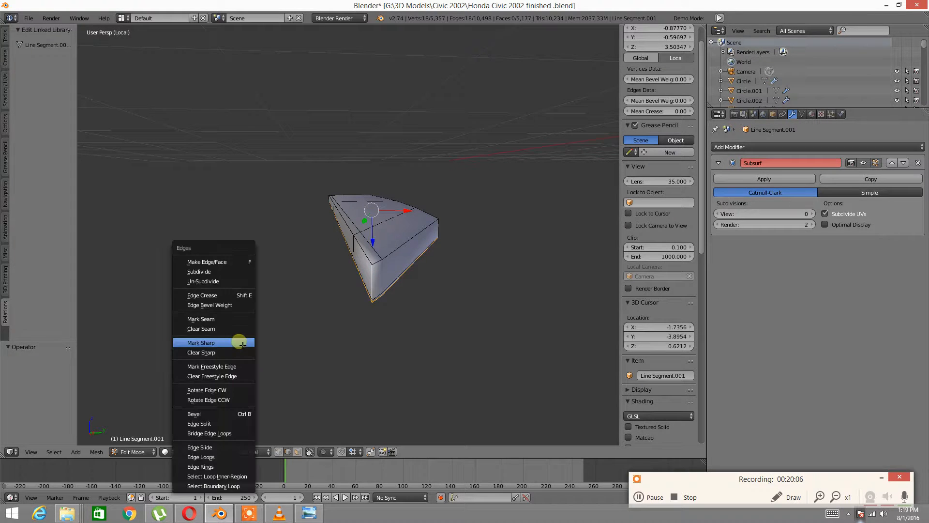
click(210, 319)
key(a)
middle_drag(429, 272, 387, 305)
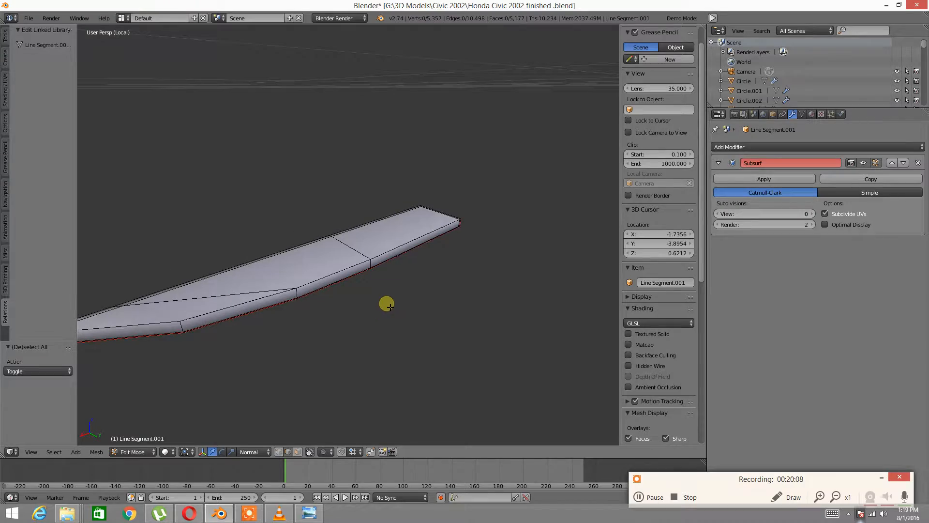
Step: Reveal the hidden geometry and isolate the window-switch console by inverting its linked selection and hiding the rest
key(alt+h)
middle_drag(315, 234, 247, 312)
right_click(248, 312)
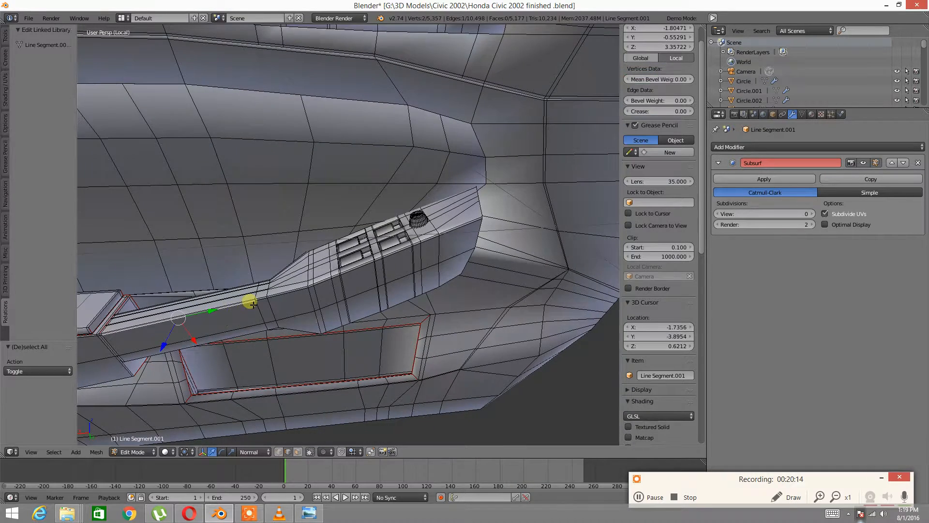
key(ctrl+l)
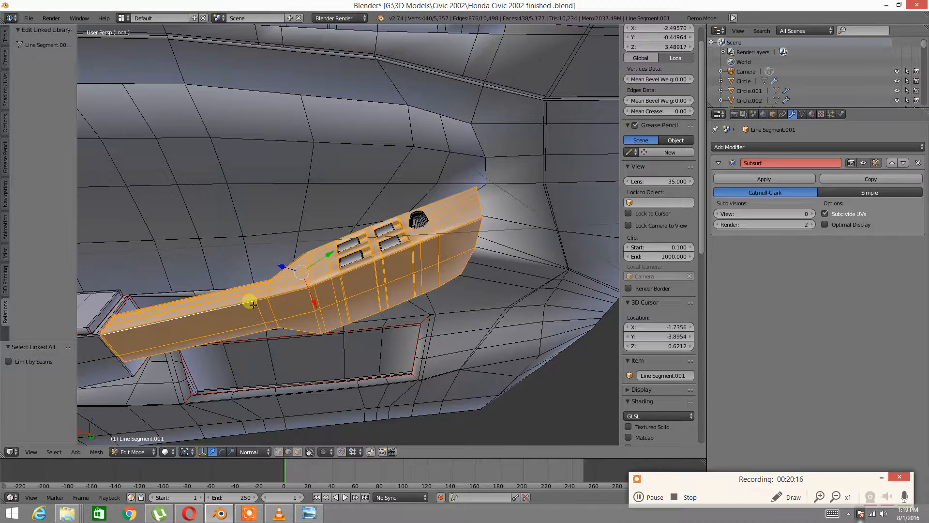
key(ctrl+i)
key(h)
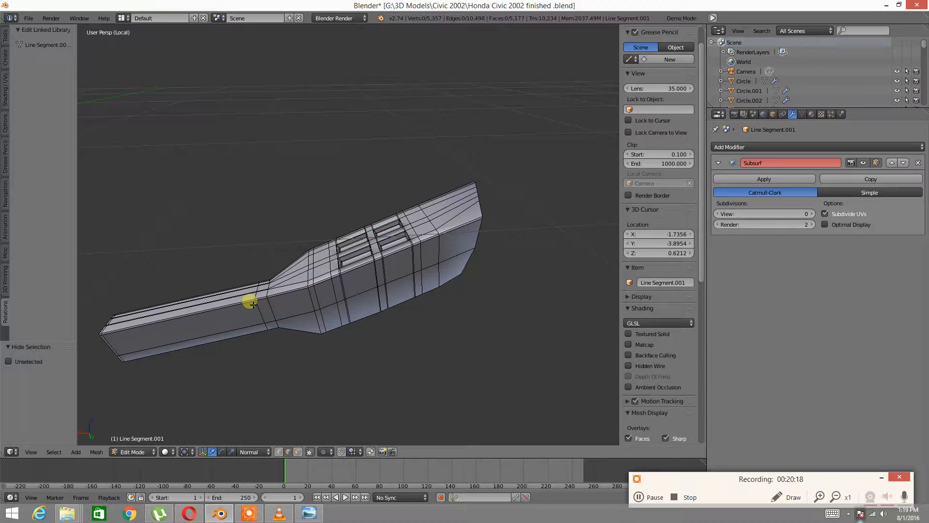
Step: Select the perimeter edges of the switch console's back side, mark them as a seam, and clear the selection
middle_drag(256, 310, 373, 325)
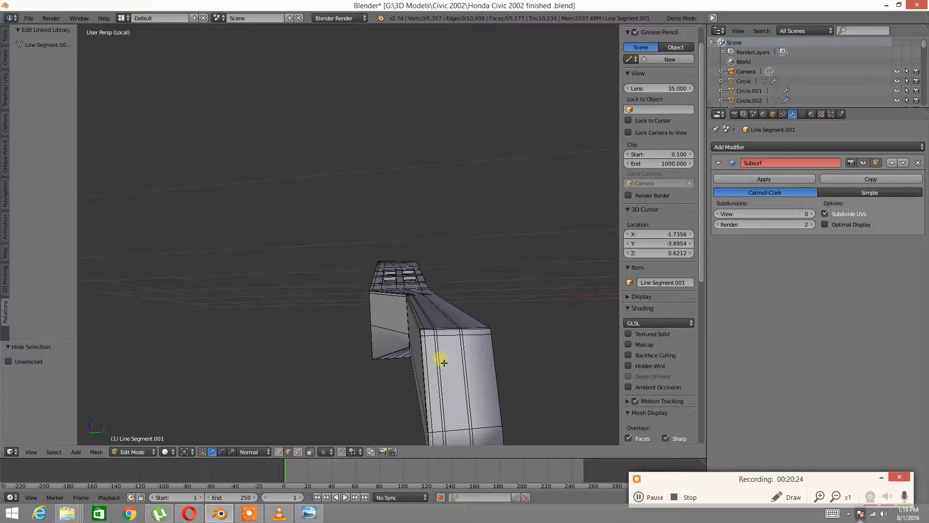
middle_drag(429, 372, 474, 343)
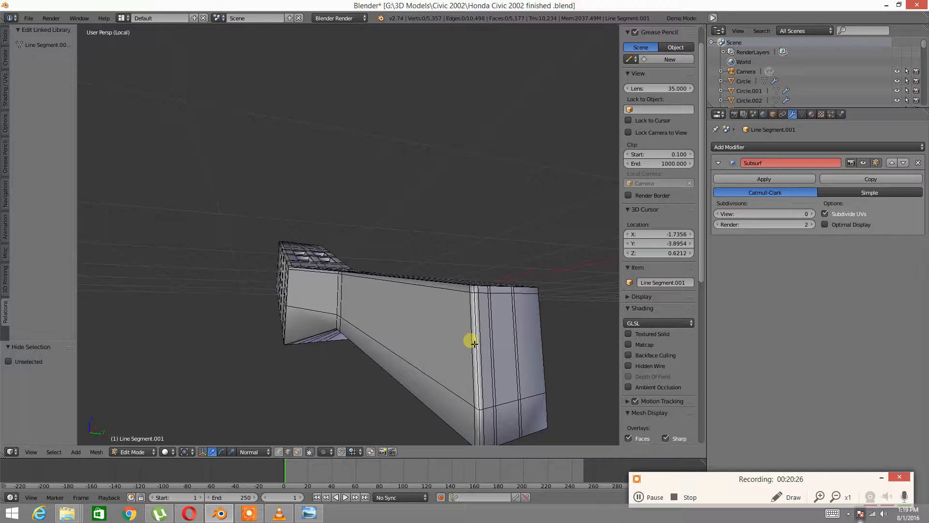
alt+right_click(477, 345)
key(a)
alt+right_click(478, 345)
alt+shift+right_click(412, 393)
middle_drag(352, 357, 398, 317)
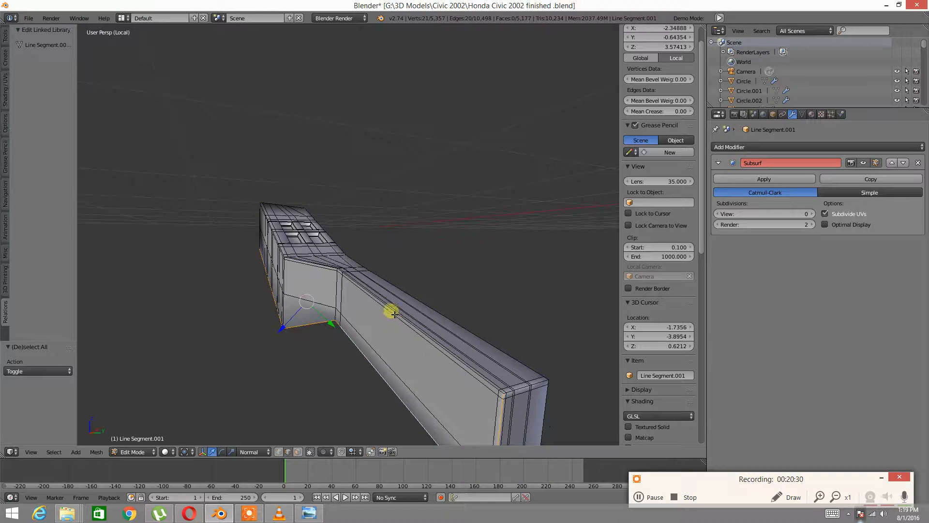
alt+shift+right_click(393, 313)
key(ctrl+z)
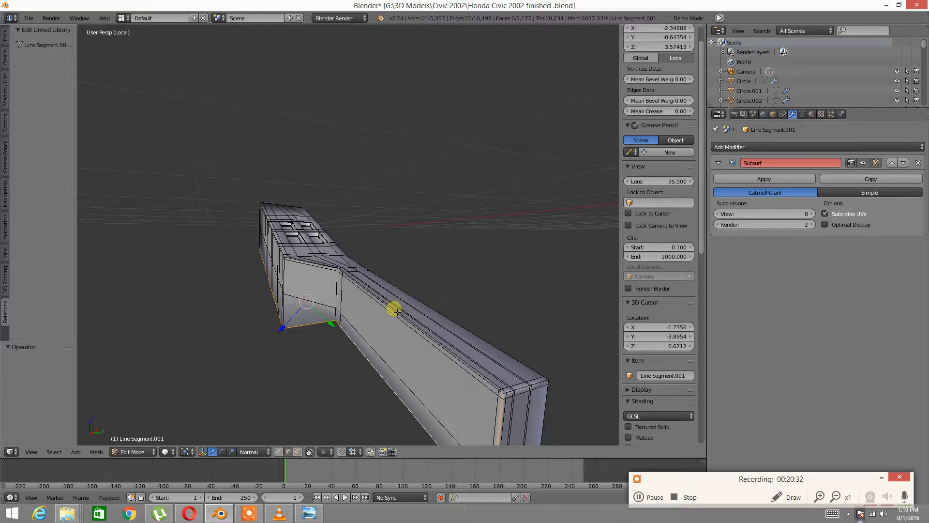
middle_drag(301, 324, 289, 348)
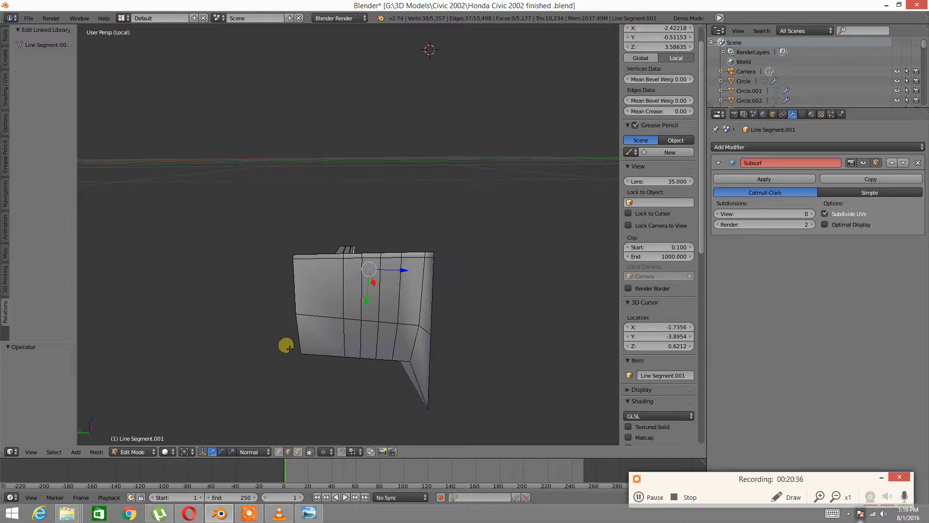
middle_drag(404, 374, 347, 354)
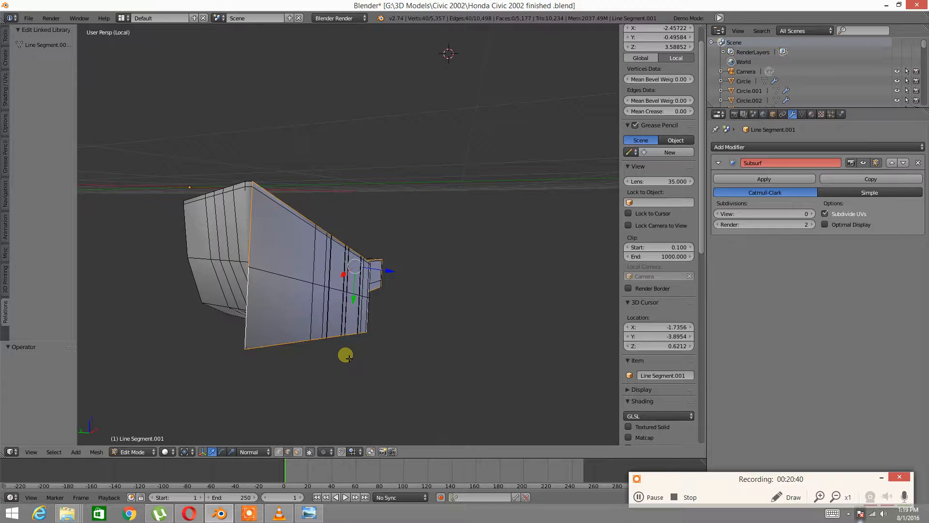
key(ctrl+e)
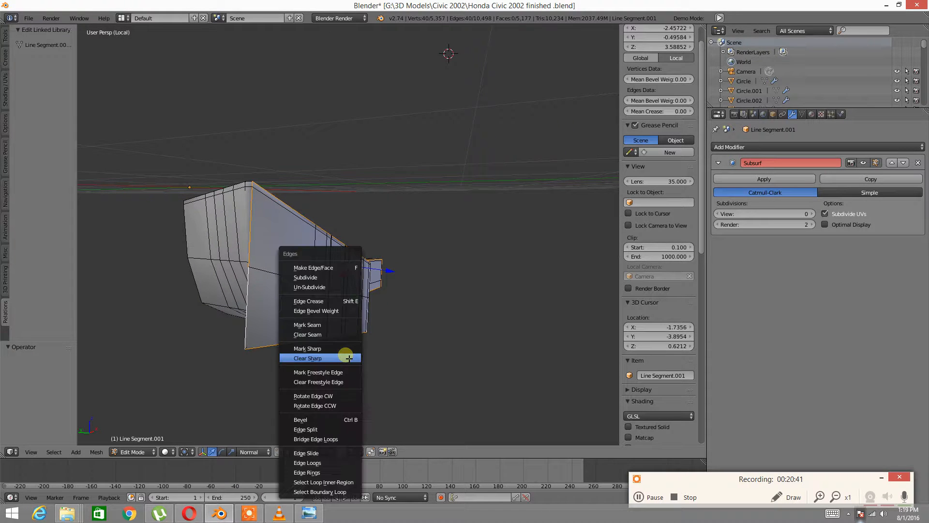
click(329, 326)
key(a)
Step: Mark the upper cross edges at both ends of the switch console as seams, and deselect
middle_drag(276, 338, 327, 348)
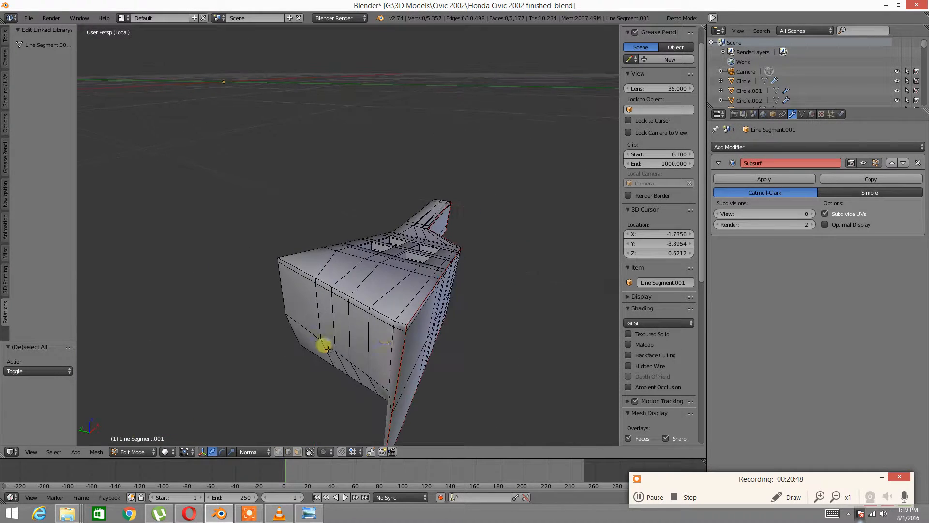
alt+right_click(393, 325)
middle_drag(376, 321, 318, 355)
alt+shift+right_click(342, 220)
middle_drag(342, 222, 375, 294)
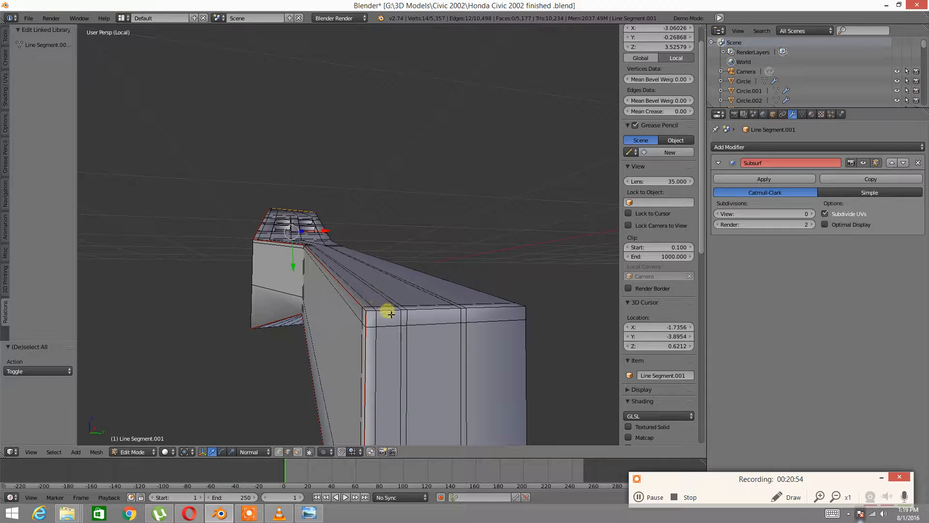
middle_drag(404, 337, 396, 302)
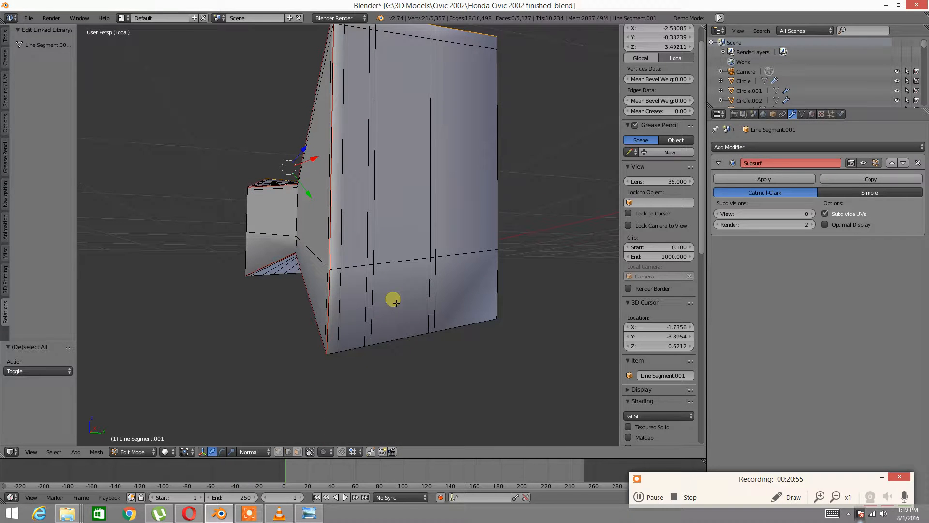
key(ctrl+e)
click(370, 347)
key(a)
Step: Select the rim edge loops of the four switch openings in the console, mark them as seams, and deselect
middle_drag(489, 297, 359, 303)
scroll(382, 320, up, 2)
scroll(365, 324, up, 3)
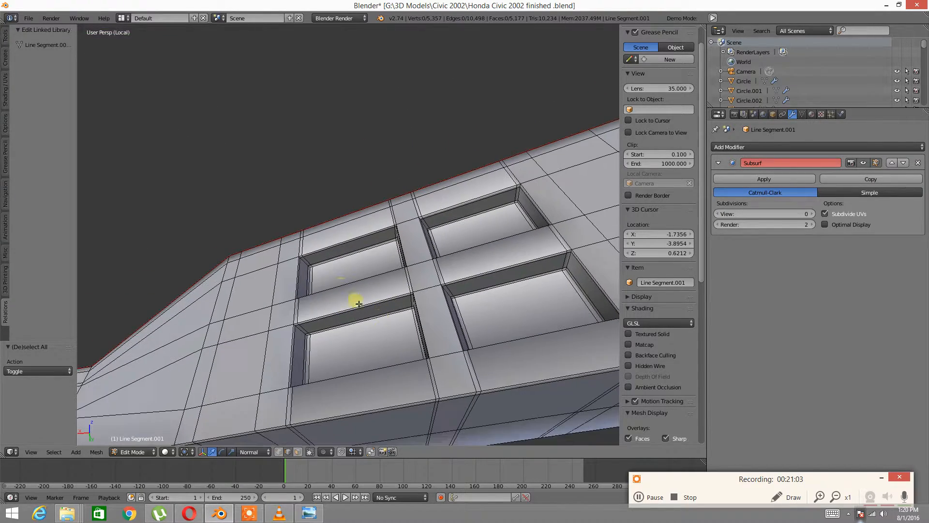
alt+right_click(314, 259)
middle_drag(314, 342, 309, 341)
key(a)
key(a)
key(a)
alt+right_click(320, 255)
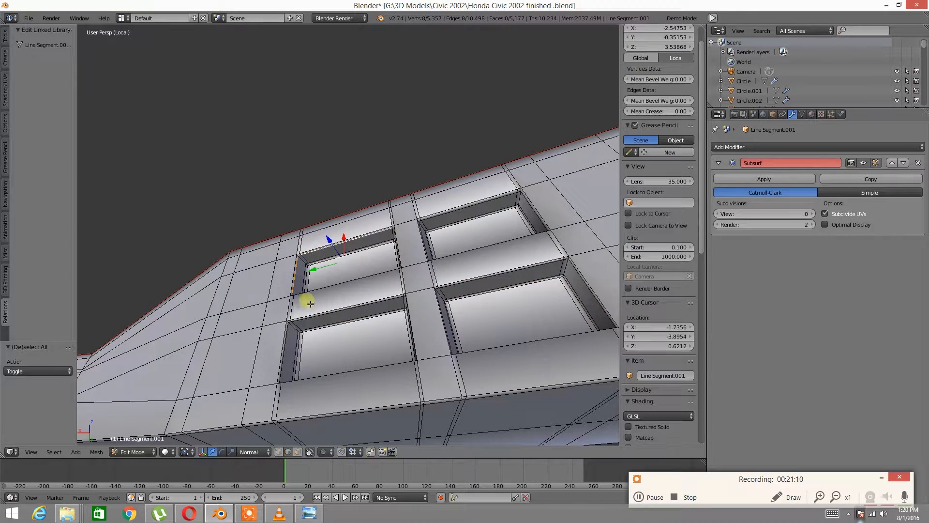
alt+shift+right_click(312, 323)
alt+shift+right_click(468, 289)
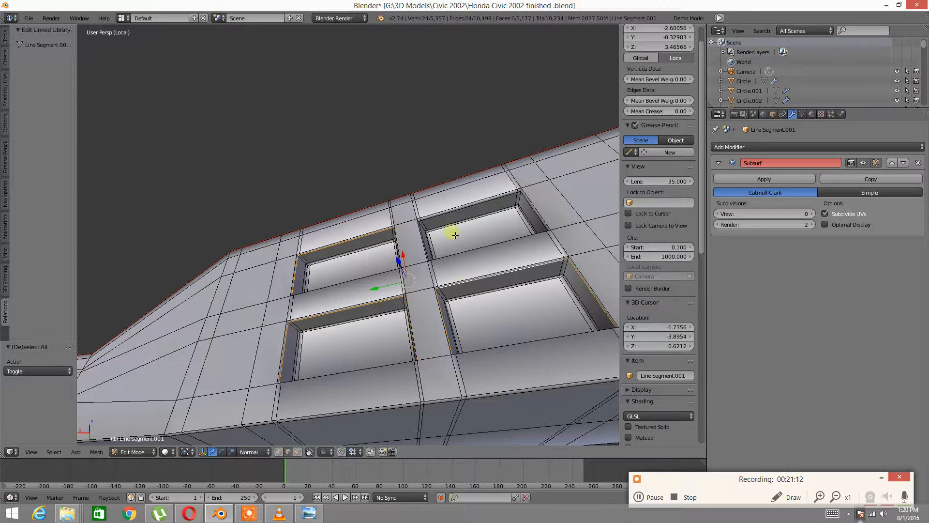
key(ctrl+e)
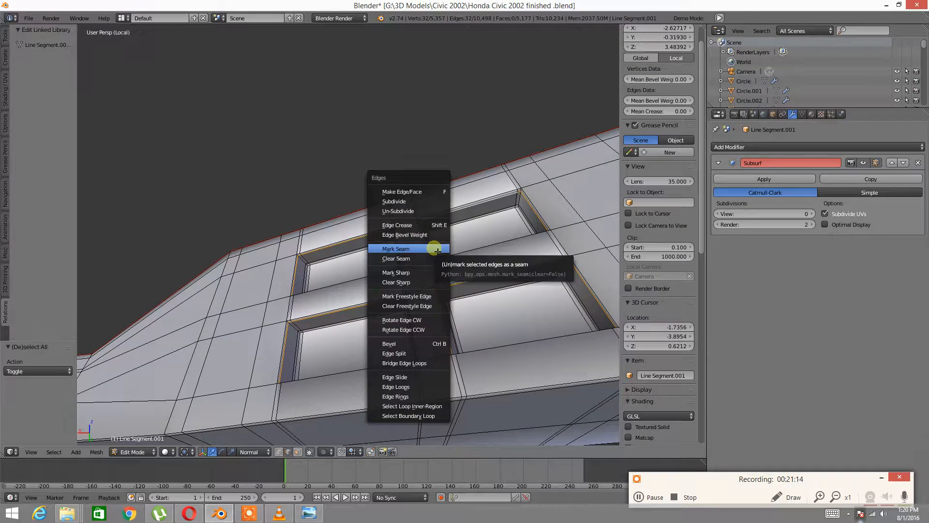
click(435, 245)
key(a)
Step: Reveal the hidden geometry and isolate the four window switches and the round knob by inverting their linked selection and hiding the rest
middle_drag(436, 264, 468, 259)
scroll(426, 271, down, 3)
scroll(373, 267, down, 2)
scroll(373, 267, up, 2)
middle_drag(374, 267, 388, 253)
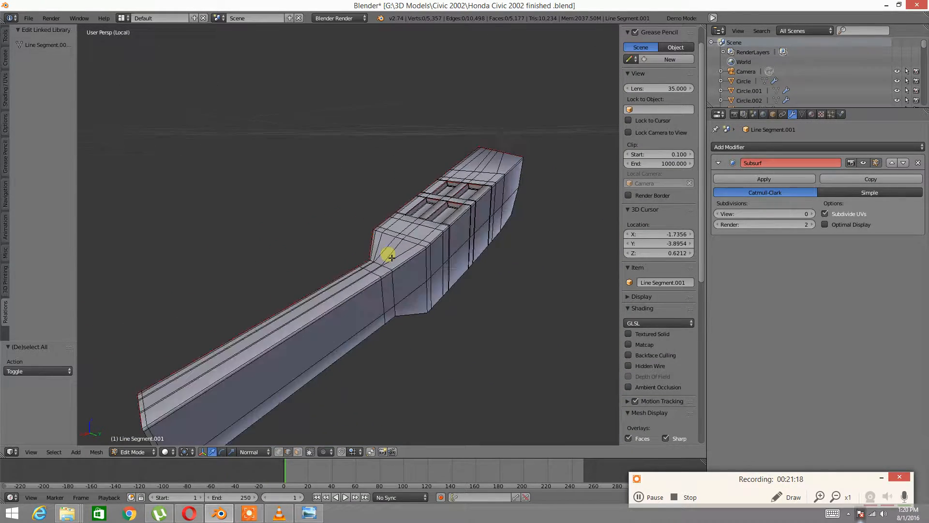
key(alt+h)
key(a)
scroll(375, 261, up, 5)
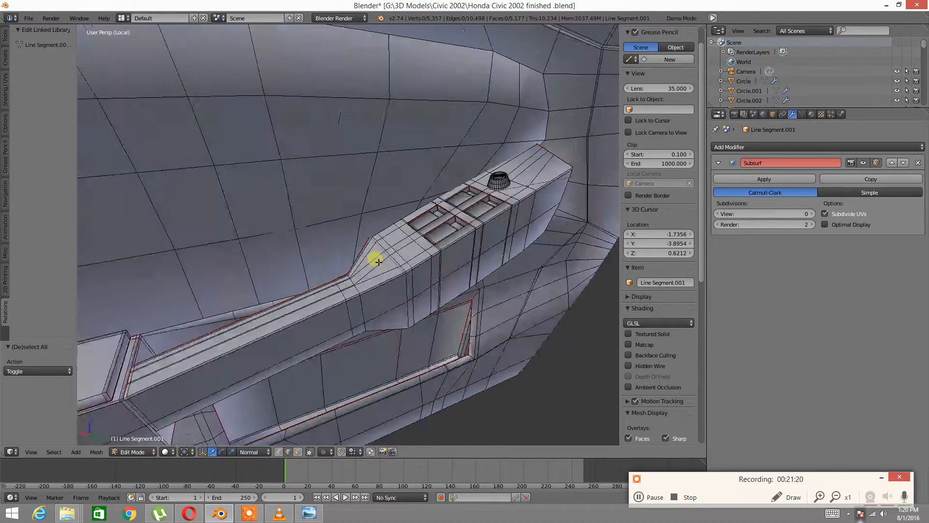
right_click(359, 274)
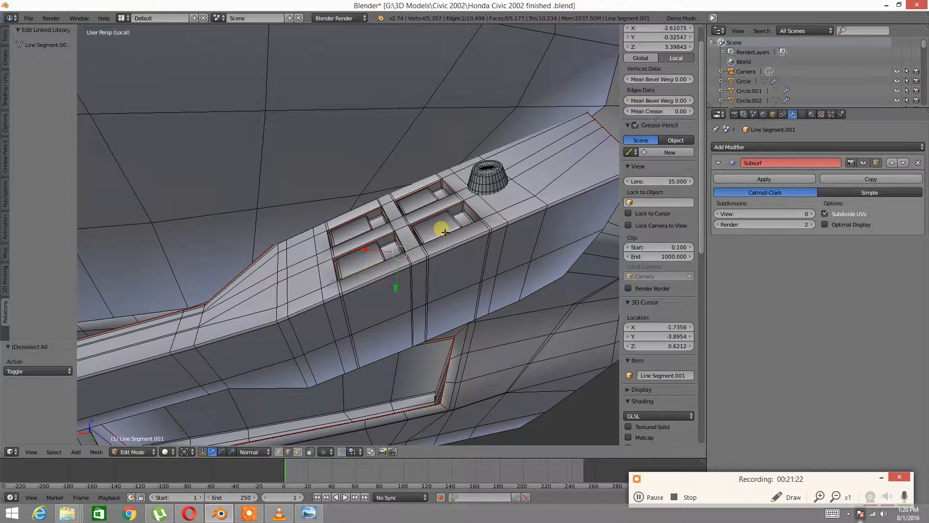
shift+right_click(488, 178)
key(ctrl+l)
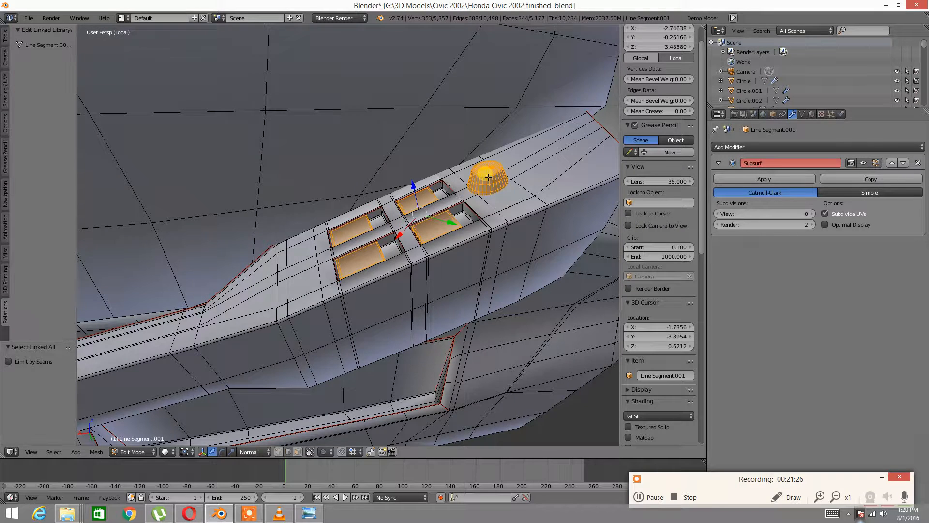
key(ctrl+i)
key(h)
Step: Select the lower edge loops and upright corner edges of the four window switches and mark them as seams
scroll(492, 319, up, 5)
middle_drag(466, 307, 432, 276)
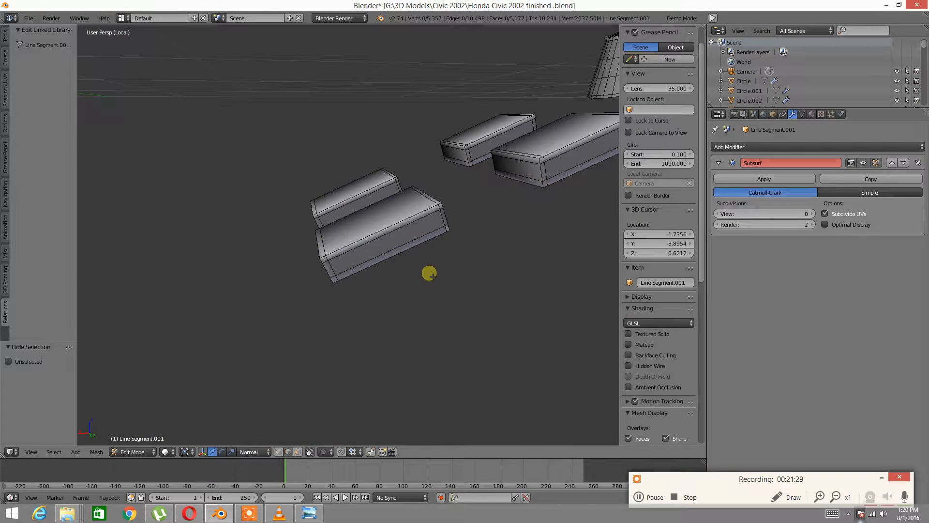
right_click(386, 263)
middle_drag(357, 281, 369, 280)
key(a)
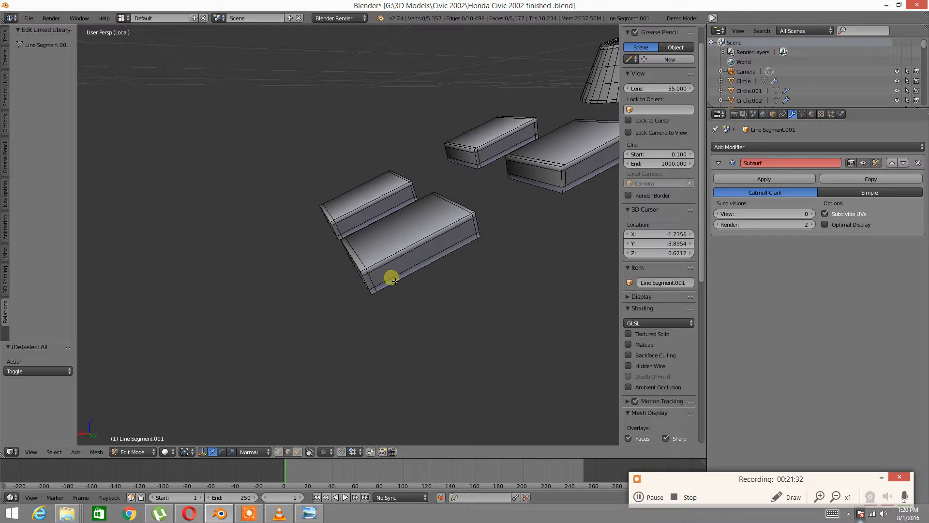
alt+right_click(412, 255)
middle_drag(419, 248, 503, 232)
alt+shift+right_click(390, 240)
alt+shift+right_click(394, 231)
alt+shift+right_click(503, 232)
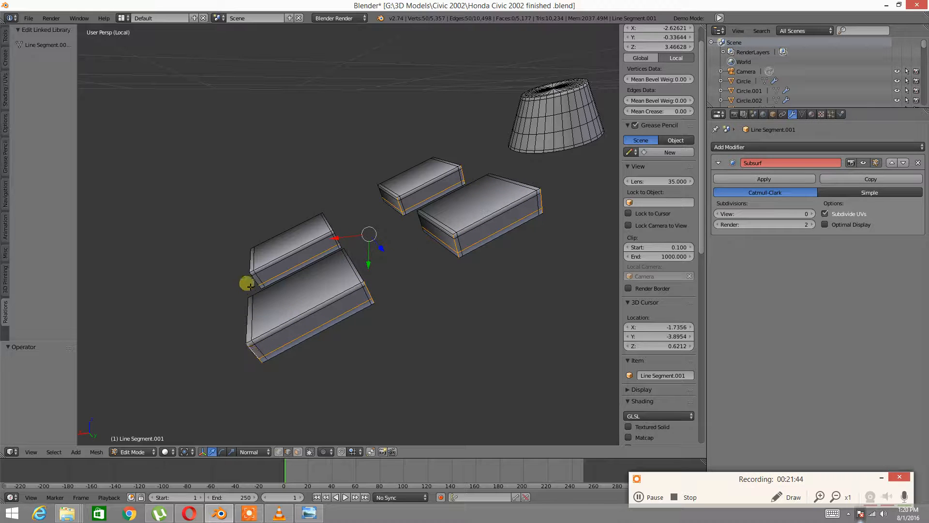
middle_drag(341, 240, 328, 278)
scroll(339, 272, up, 2)
shift+middle_drag(373, 255, 347, 302)
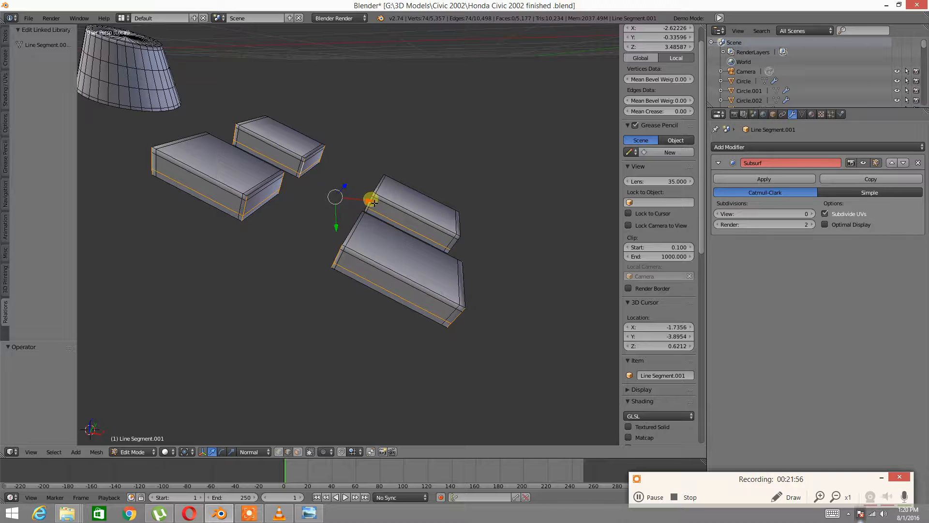
key(ctrl+e)
click(477, 260)
middle_drag(442, 256, 488, 351)
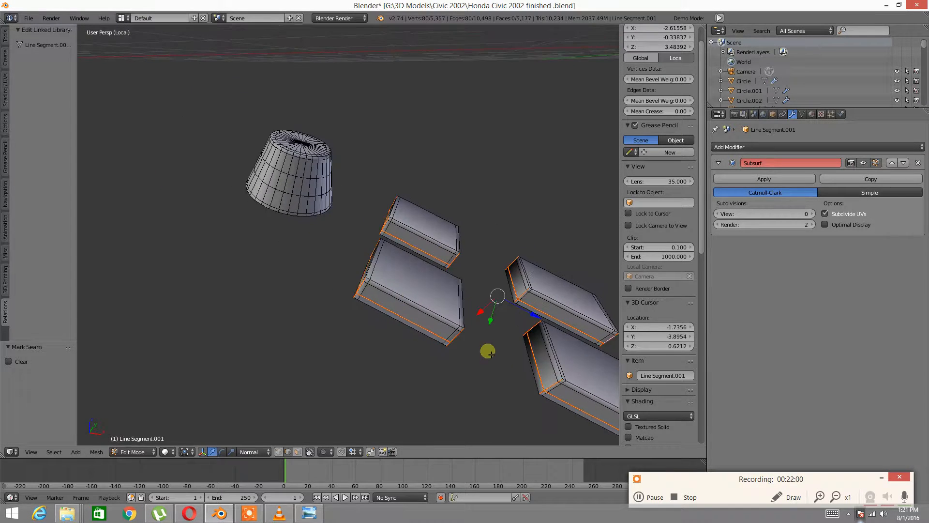
Step: Select the bottom rim edge loop of the round knob, mark it as a seam, and deselect
key(a)
mouse_move(308, 221)
middle_down()
mouse_move(314, 212)
mouse_move(279, 192)
mouse_move(215, 187)
mouse_move(299, 206)
middle_up()
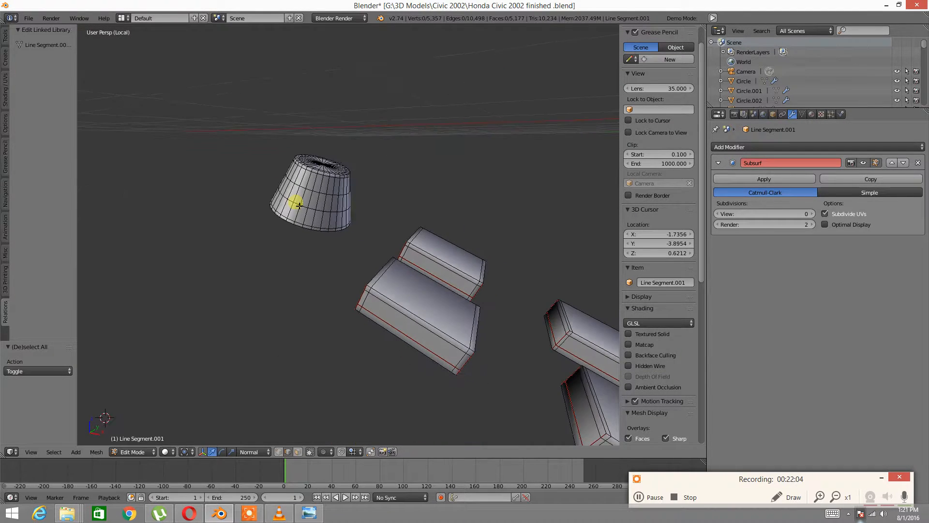
alt+right_click(300, 228)
middle_drag(292, 243, 275, 198)
key(ctrl+e)
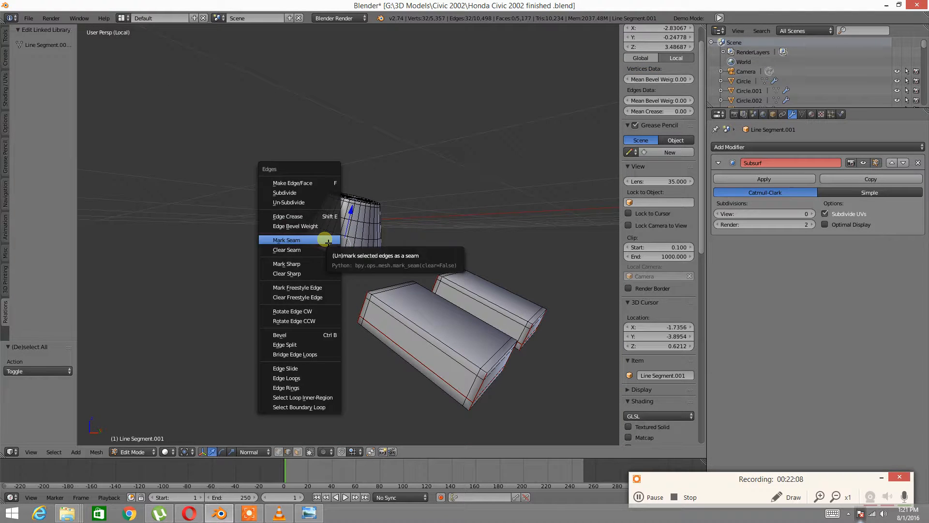
click(332, 238)
key(a)
middle_drag(426, 239, 338, 358)
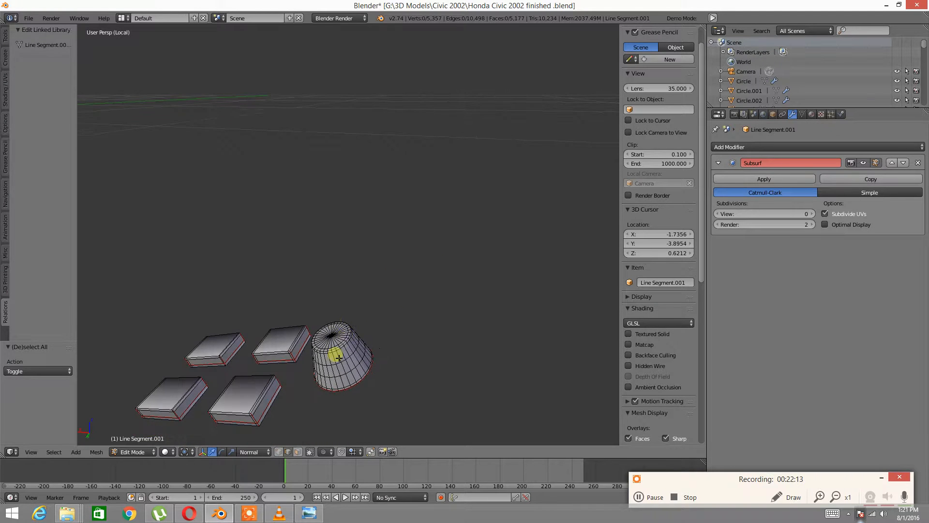
Step: Select one upright edge line down the round knob's side, mark it as a seam, and deselect
alt+right_click(365, 350)
key(ctrl+e)
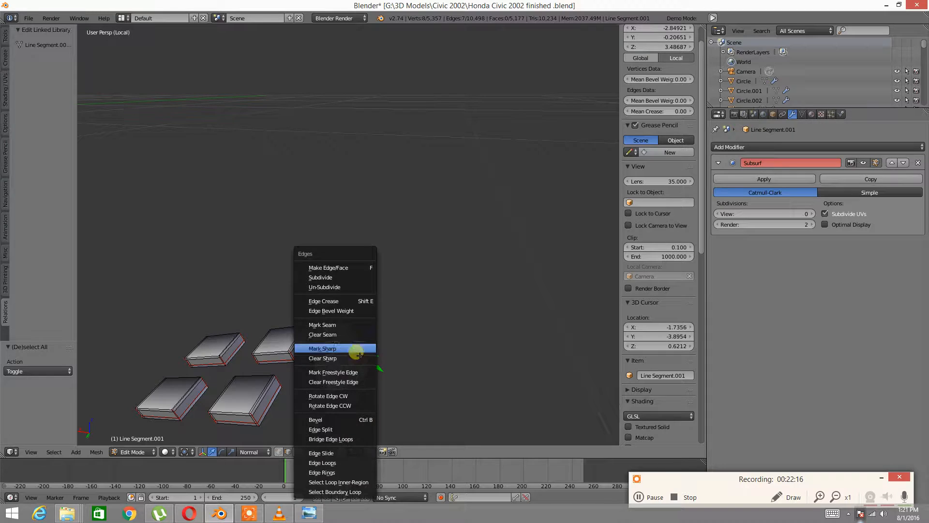
click(355, 349)
key(a)
alt+right_click(347, 348)
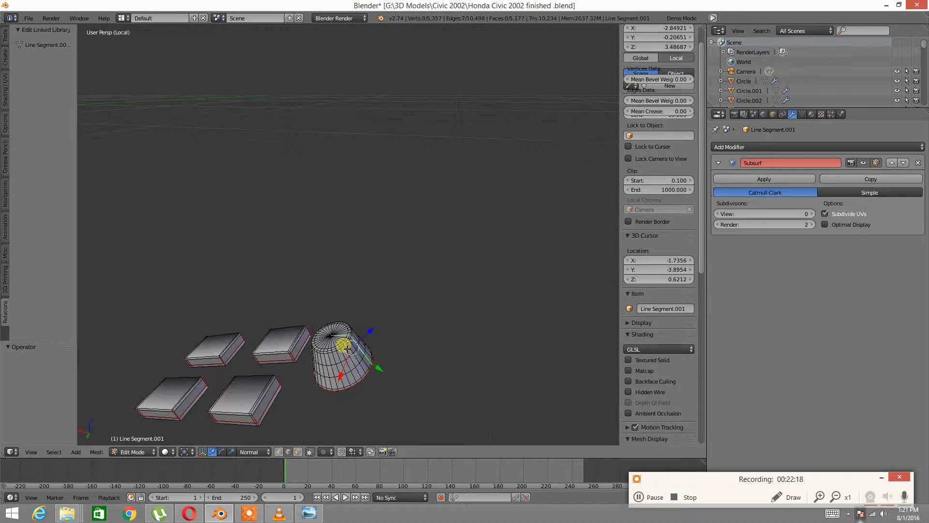
key(ctrl+e)
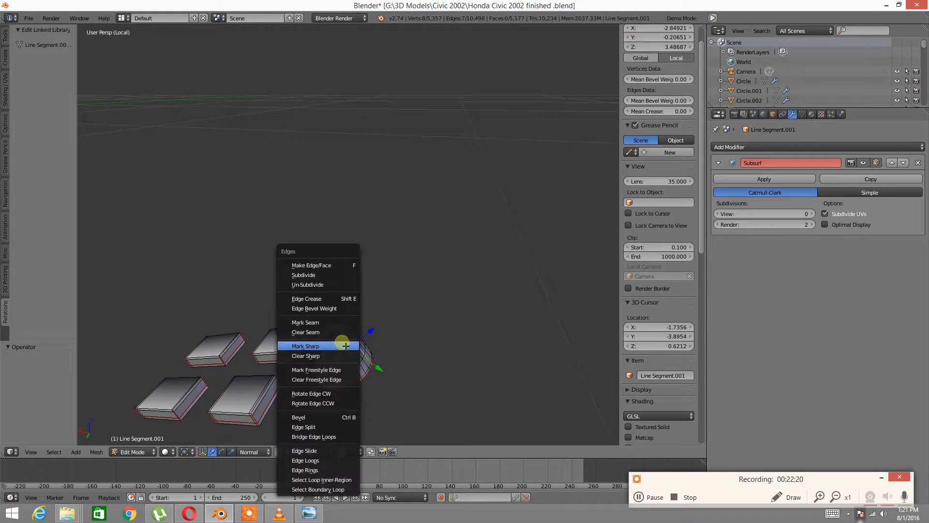
click(342, 320)
key(a)
Step: Reveal the hidden door geometry and isolate the triangular window-corner panel by inverting its linked selection and hiding the rest
scroll(329, 338, down, 3)
middle_drag(329, 338, 429, 303)
key(alt+h)
key(a)
middle_drag(459, 263, 346, 258)
right_click(381, 245)
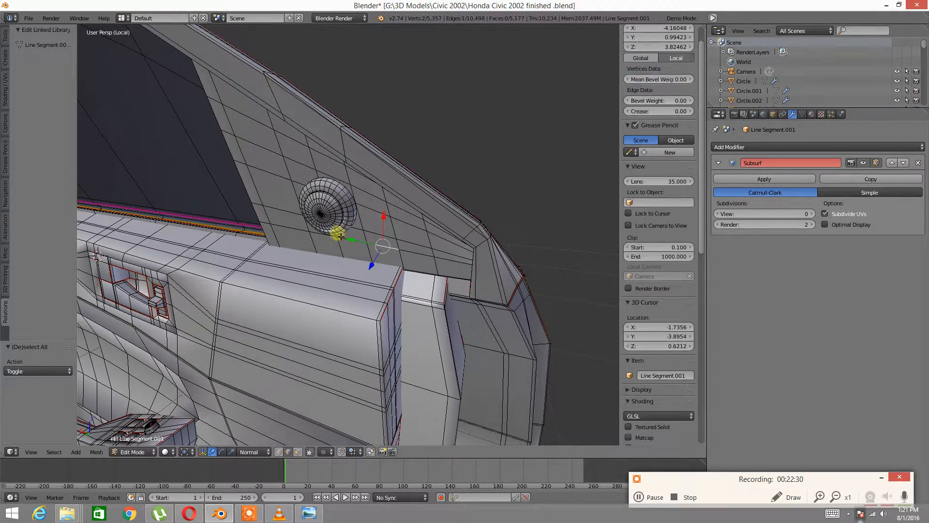
key(ctrl+l)
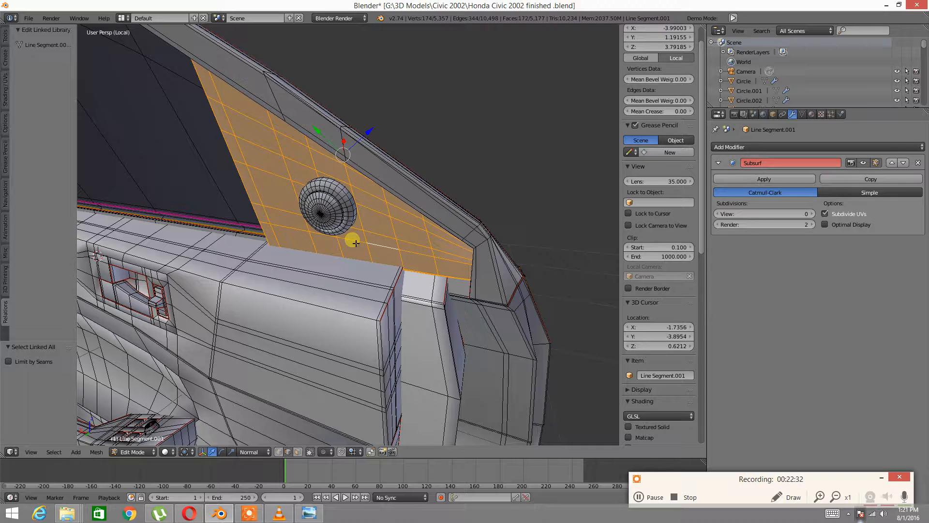
key(ctrl+i)
key(h)
Step: Select the triangular panel's perimeter edge loop and the short cross edges at its corners, mark them as seams, and deselect
middle_drag(353, 240, 174, 303)
alt+right_click(190, 270)
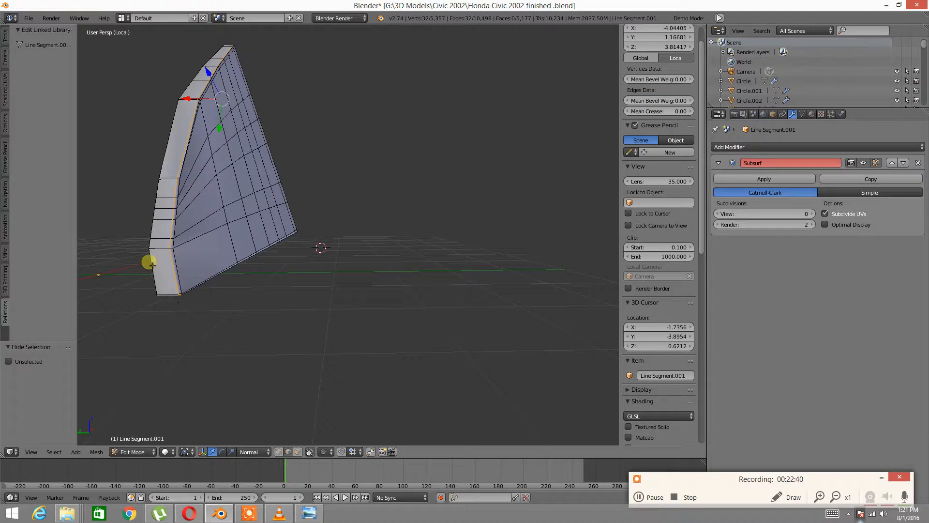
middle_drag(152, 265, 156, 270)
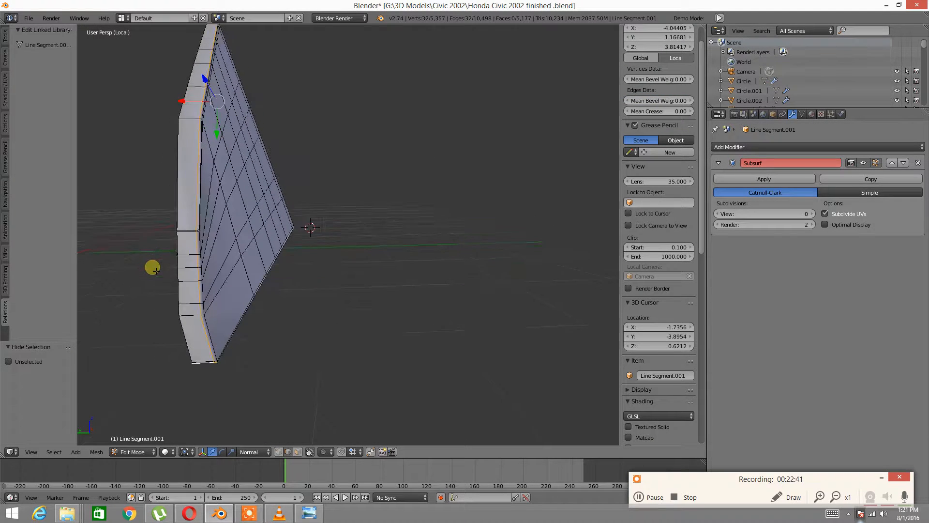
alt+right_click(193, 239)
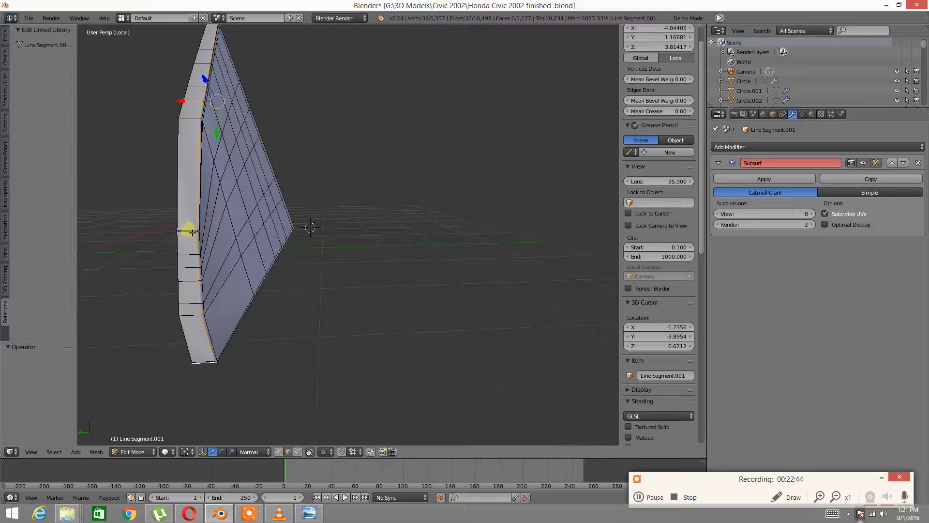
middle_drag(256, 224, 211, 255)
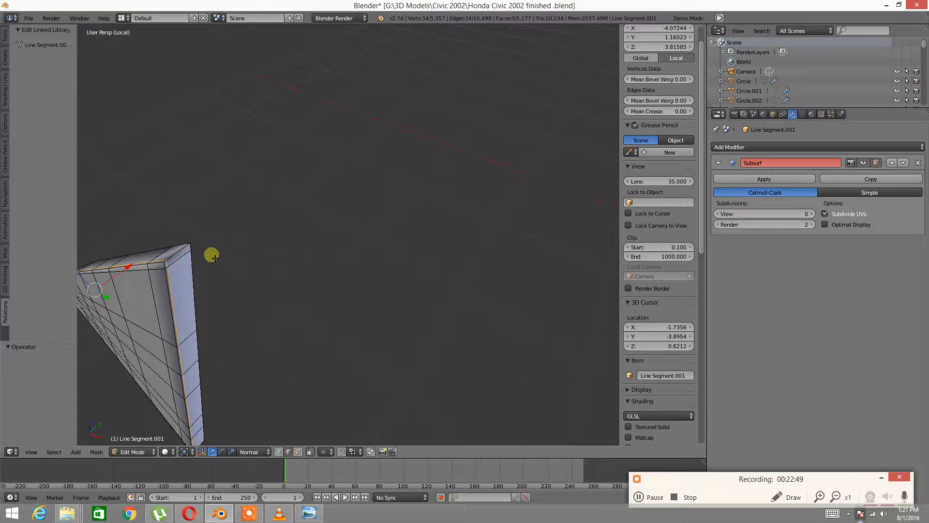
alt+shift+right_click(180, 256)
middle_drag(227, 323, 247, 318)
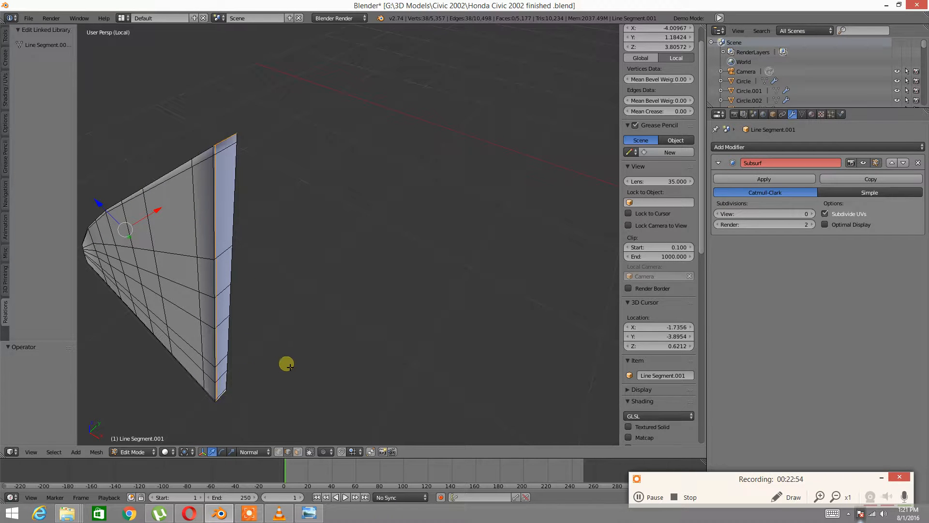
key(ctrl+e)
click(291, 366)
key(a)
Step: Reveal the hidden door geometry and isolate the round two-part piece on the triangular panel by inverting its linked selection and hiding the rest
middle_drag(266, 349, 388, 288)
key(alt+h)
key(a)
right_click(390, 290)
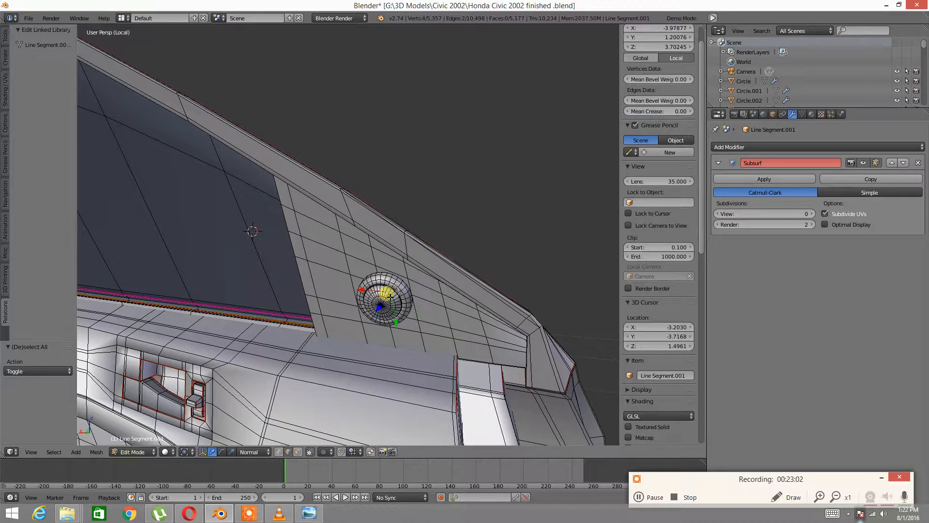
key(ctrl+l)
key(ctrl+i)
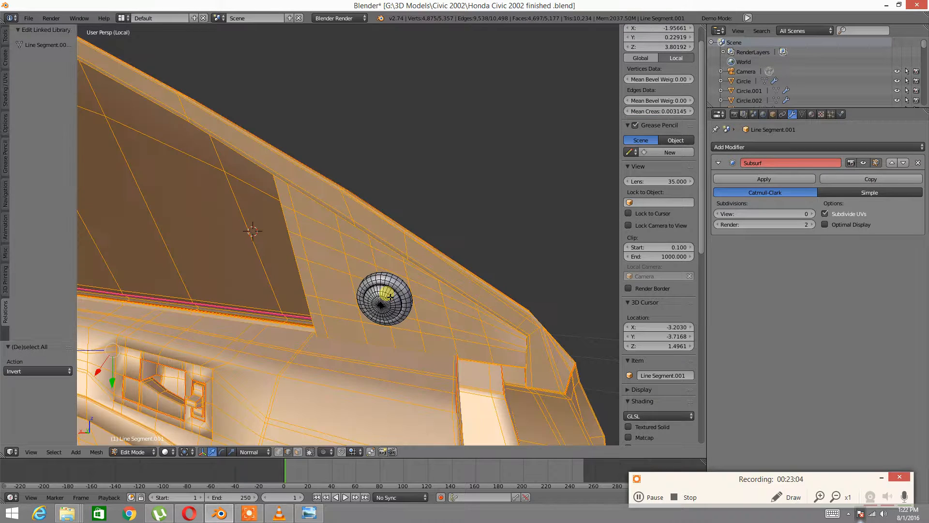
key(h)
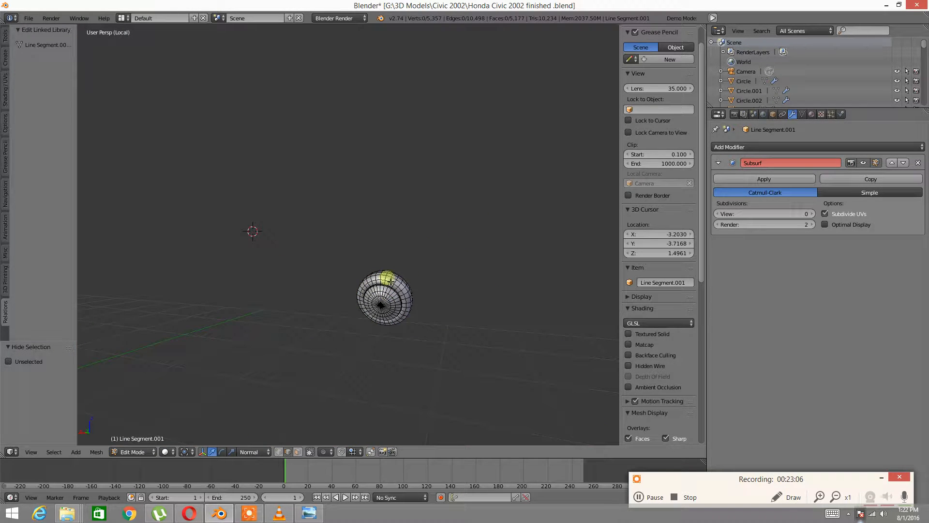
Step: Select the back rim edge loop of the round piece's outer ring, mark it as a seam, and deselect
right_click(391, 281)
middle_drag(409, 278, 333, 308)
scroll(301, 297, up, 3)
scroll(359, 291, up, 2)
key(a)
alt+right_click(332, 308)
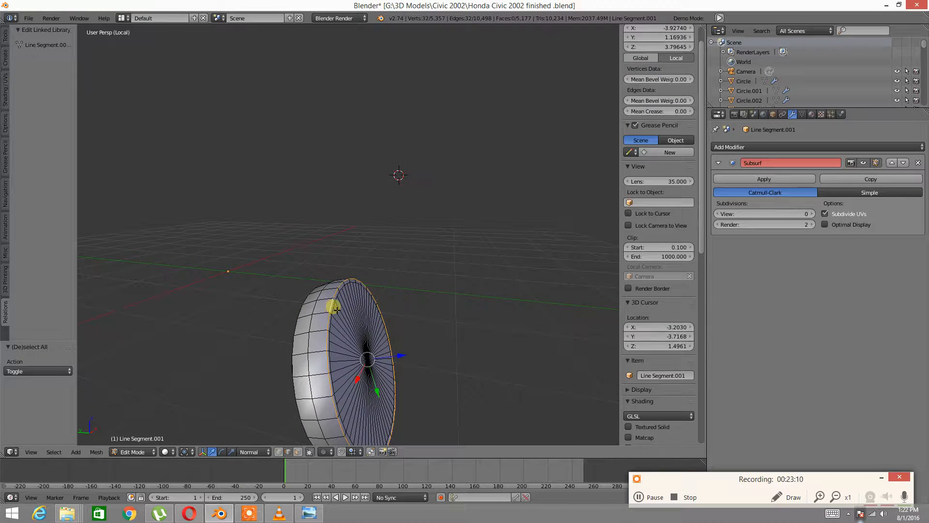
key(ctrl+e)
click(332, 305)
key(a)
Step: Hide the round piece's inner dome, mark the edge loop inside the outer ring's recess as a seam, and deselect
scroll(326, 344, down, 2)
middle_drag(326, 344, 373, 334)
right_click(371, 331)
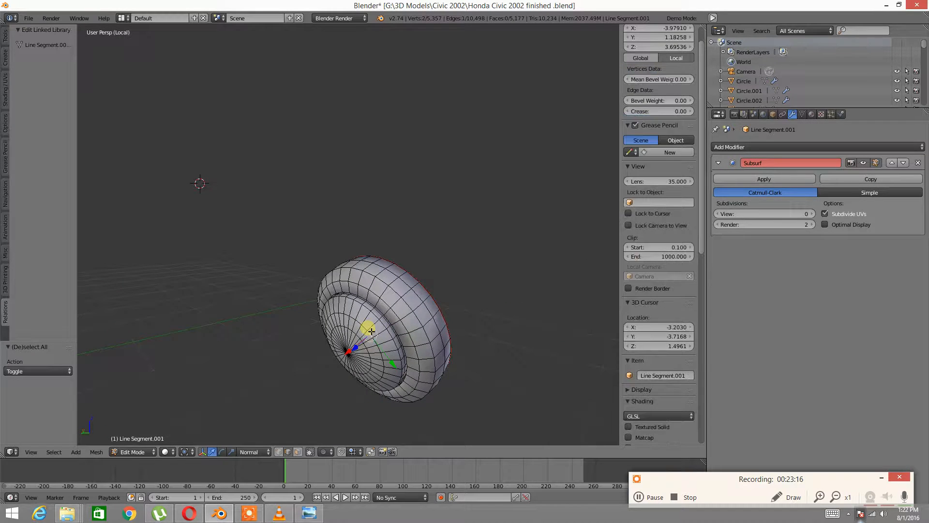
key(ctrl+l)
key(h)
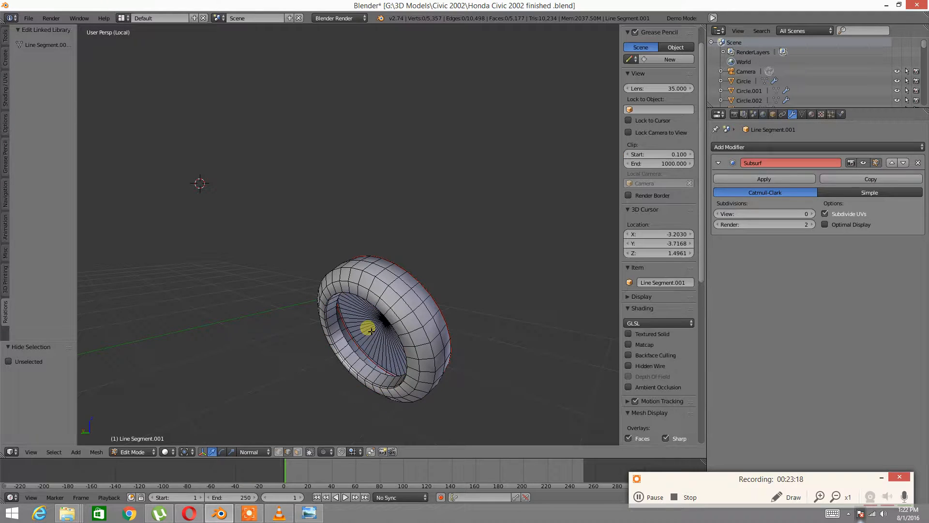
alt+right_click(355, 348)
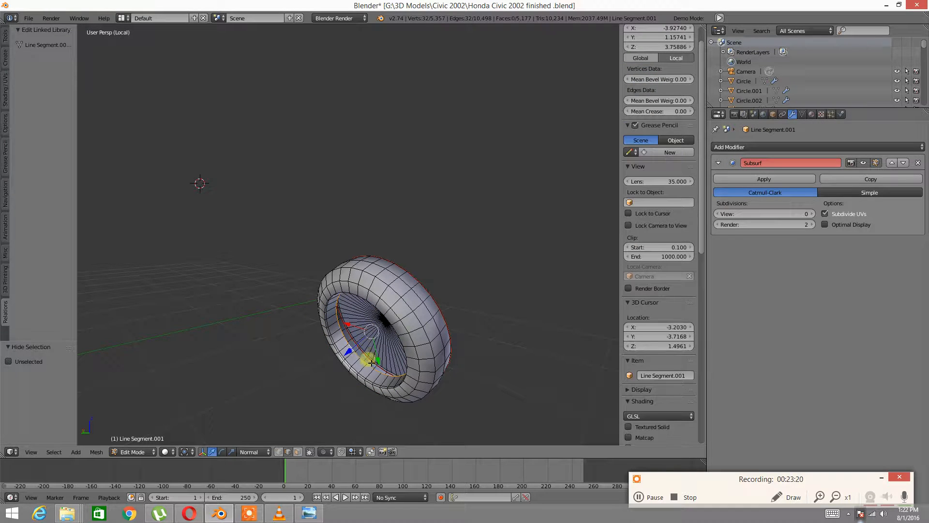
key(ctrl+e)
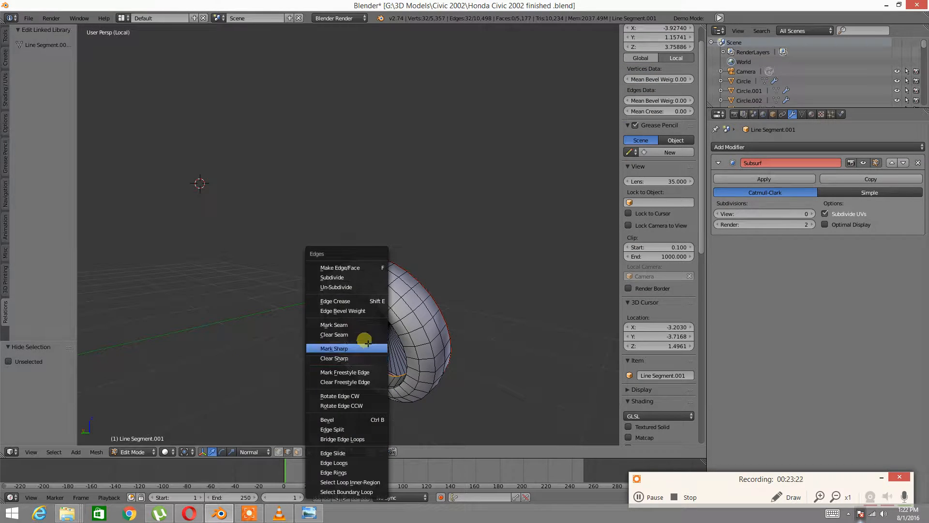
click(353, 324)
key(a)
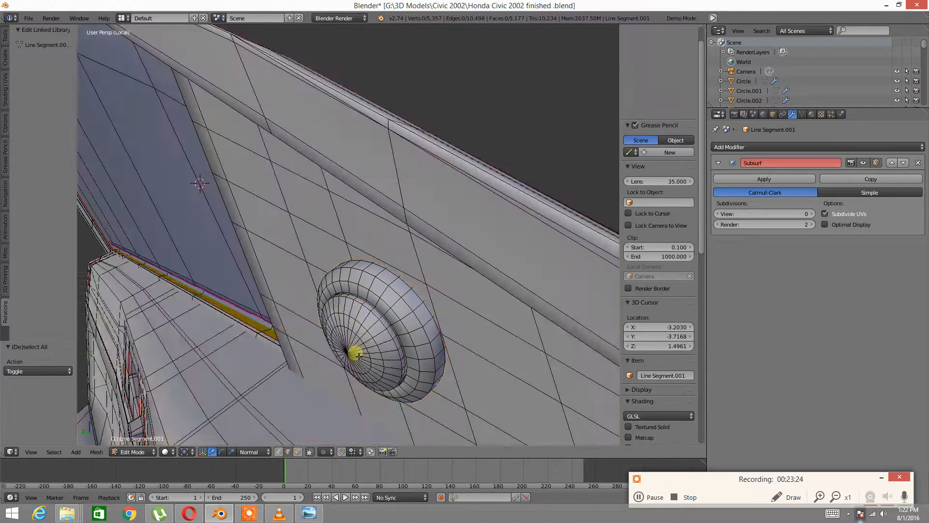
Step: Isolate the inner dome of the round piece by inverting its linked selection and hiding the rest
right_click(355, 326)
key(ctrl+l)
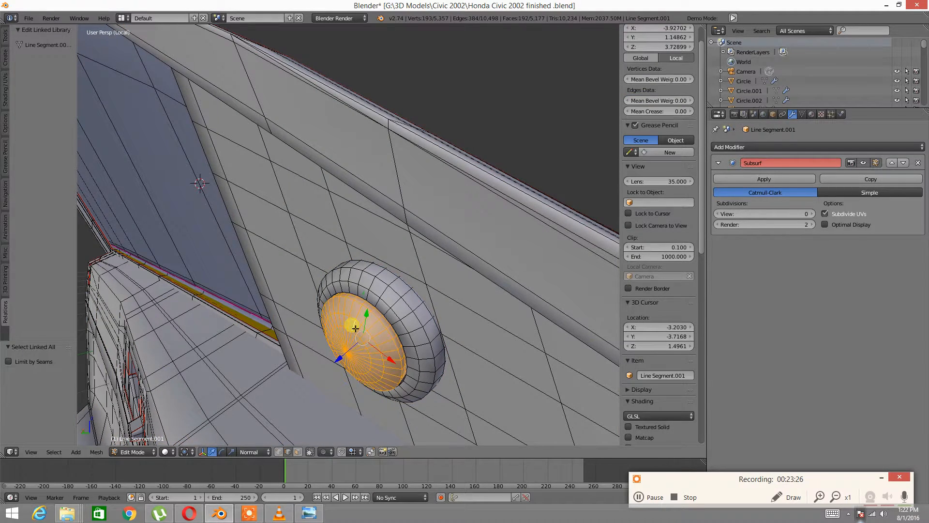
key(ctrl+i)
key(h)
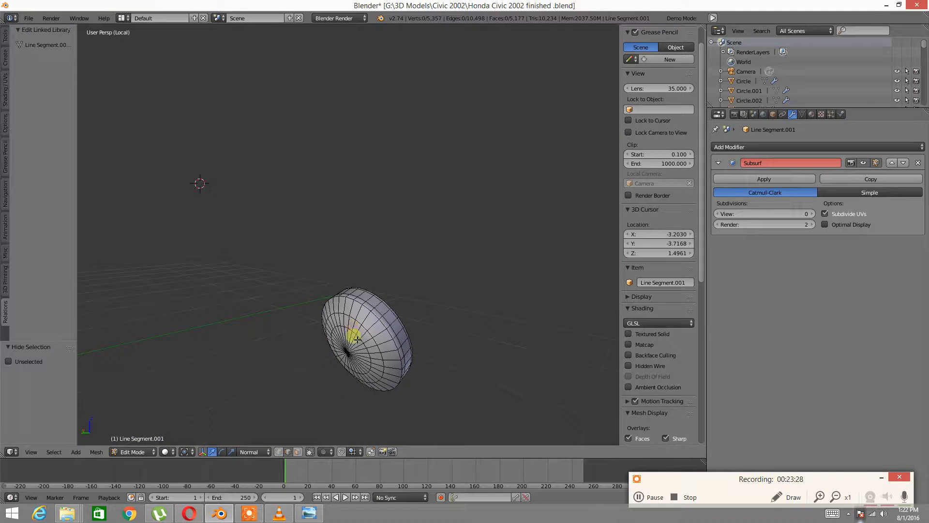
Step: Select the rear rim edge loop of the inner dome, mark it as a seam, and deselect
alt+right_click(405, 314)
middle_drag(361, 320, 299, 355)
key(ctrl+e)
click(335, 323)
key(a)
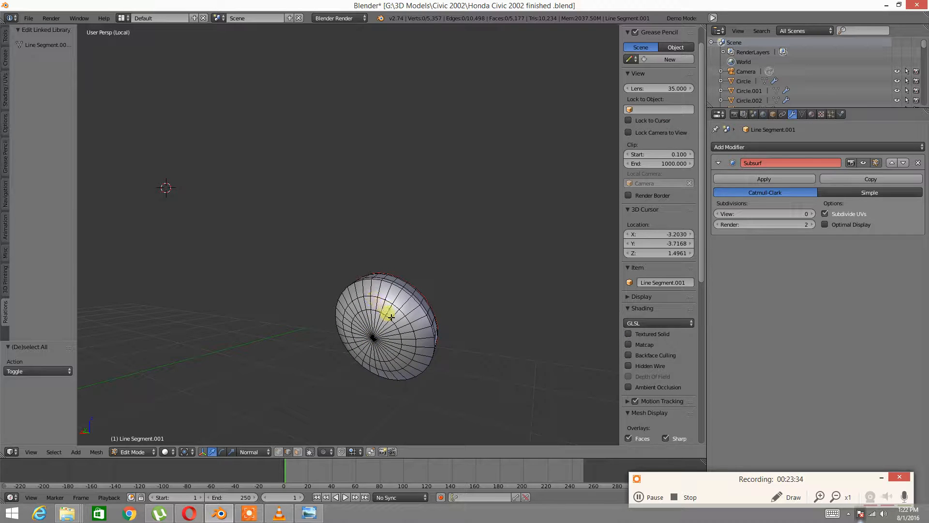
middle_drag(401, 338, 333, 304)
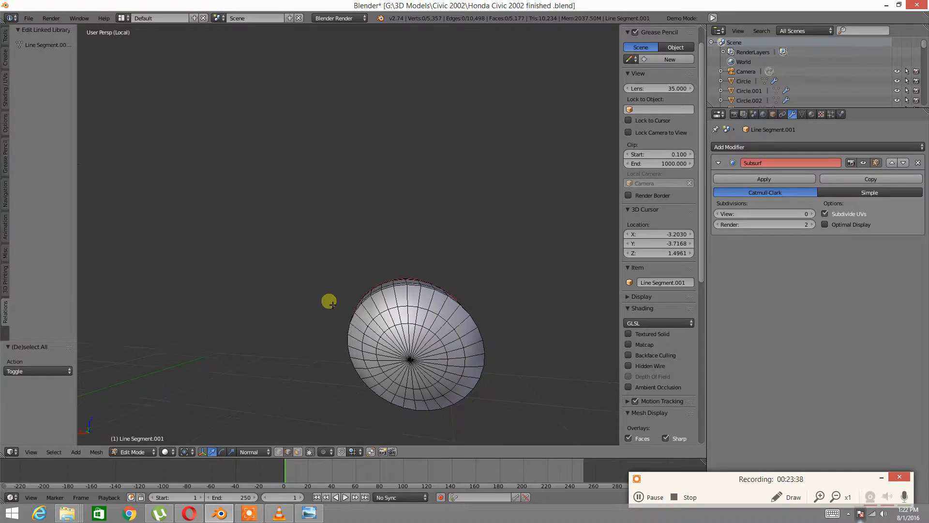
Step: Reveal all hidden door geometry, select the entire door mesh, and unwrap it with the Unwrap method
key(alt+h)
key(a)
scroll(355, 234, down, 9)
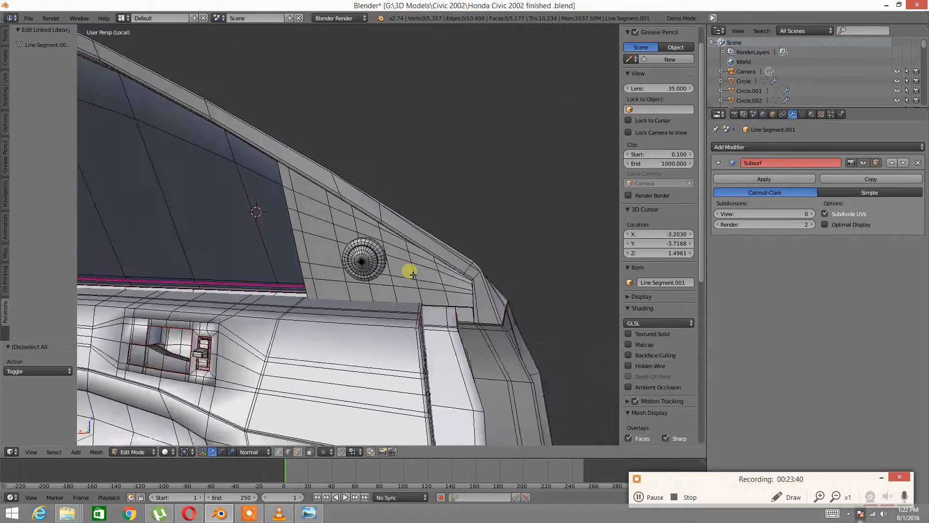
scroll(383, 241, down, 5)
mouse_move(404, 301)
middle_down()
mouse_move(311, 315)
mouse_move(265, 208)
mouse_move(440, 168)
mouse_move(428, 277)
mouse_move(421, 271)
mouse_move(339, 325)
mouse_move(394, 272)
mouse_move(269, 283)
mouse_move(286, 310)
mouse_move(326, 304)
mouse_move(309, 311)
mouse_move(338, 324)
mouse_move(349, 278)
mouse_move(312, 280)
mouse_move(408, 277)
mouse_move(380, 282)
middle_up()
key(a)
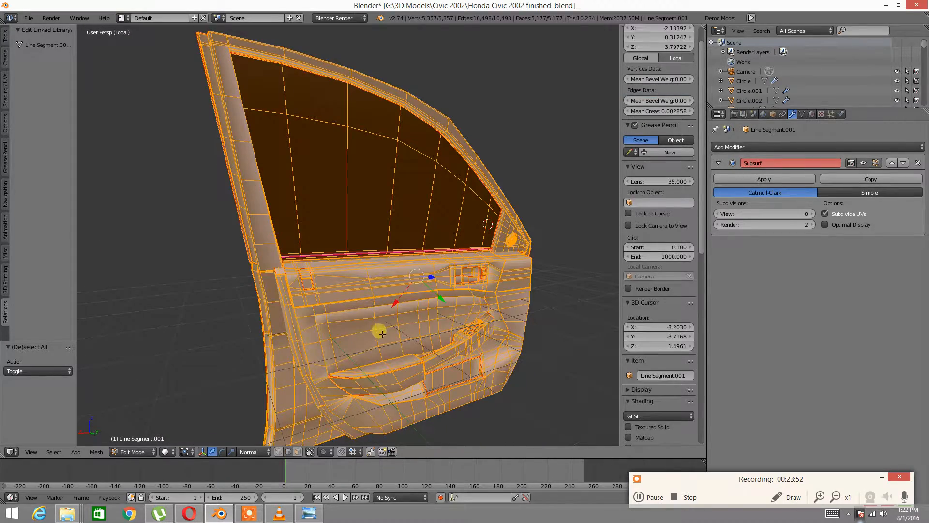
key(u)
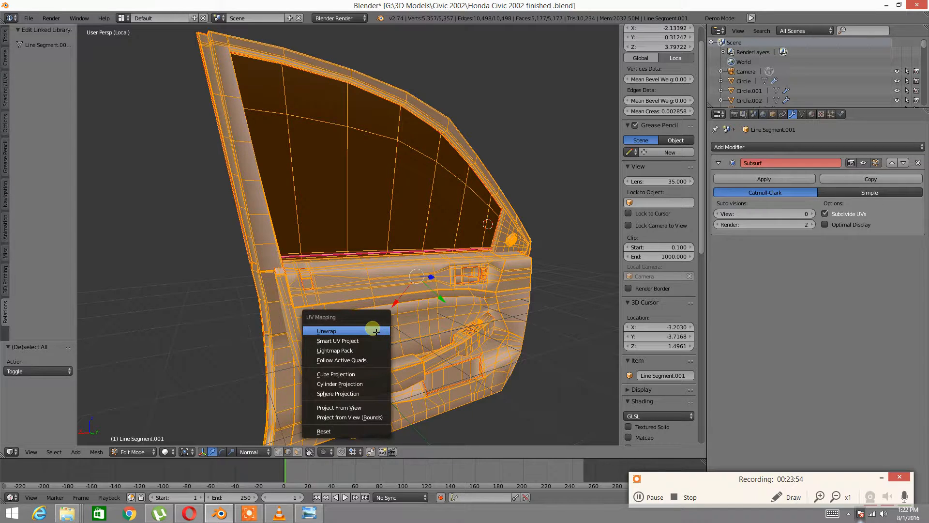
click(376, 331)
Step: Open the choice of editor types for the 3D view area
click(10, 451)
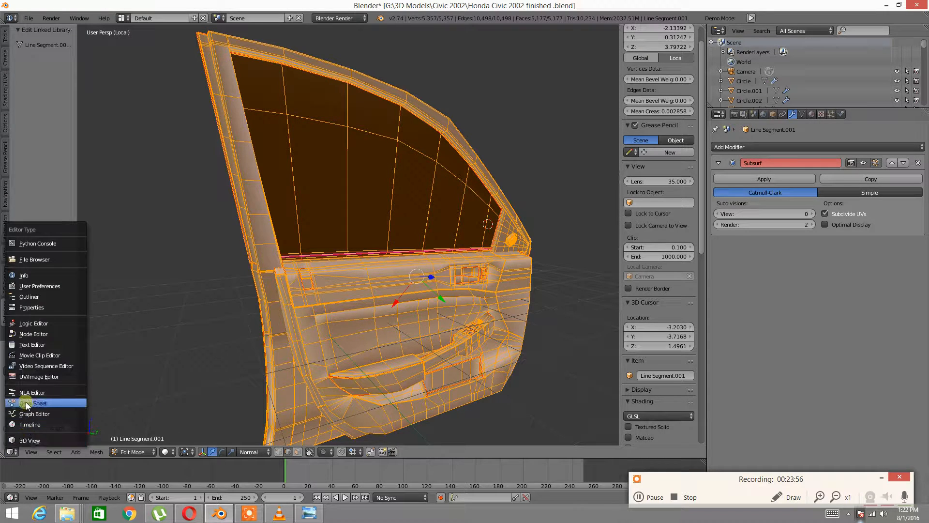
Step: Open the UV/Image Editor and examine the door's unwrapped UV islands across the whole layout
click(30, 375)
scroll(415, 142, up, 4)
middle_drag(428, 89, 333, 304)
middle_drag(357, 108, 345, 239)
scroll(349, 226, up, 3)
scroll(349, 226, up, 8)
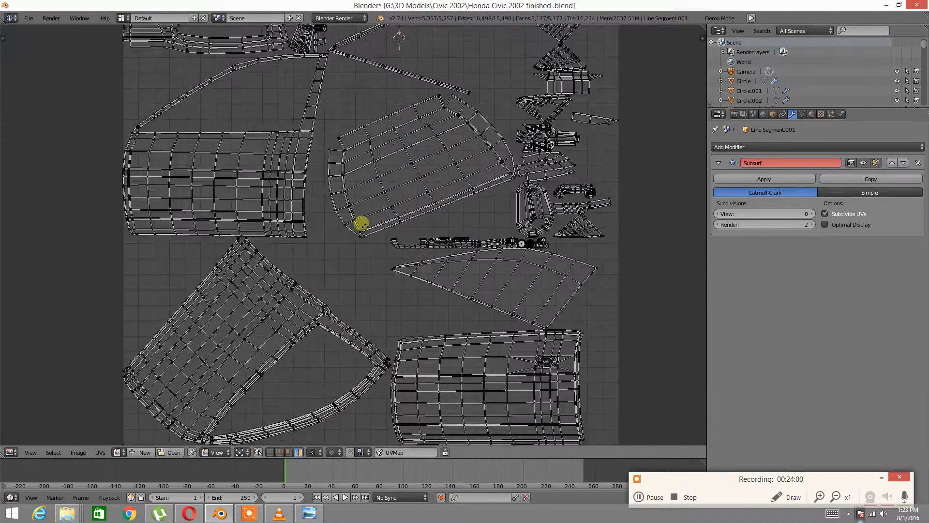
scroll(343, 224, down, 3)
middle_drag(409, 272, 349, 203)
scroll(349, 203, up, 5)
middle_drag(414, 235, 335, 199)
scroll(347, 206, down, 6)
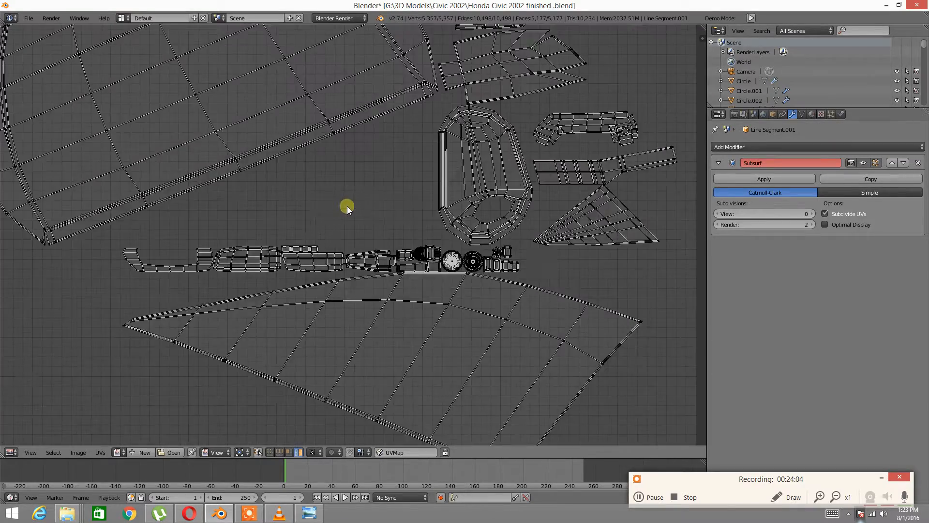
middle_drag(321, 129, 341, 206)
middle_drag(284, 158, 381, 299)
scroll(296, 276, up, 4)
scroll(296, 275, down, 7)
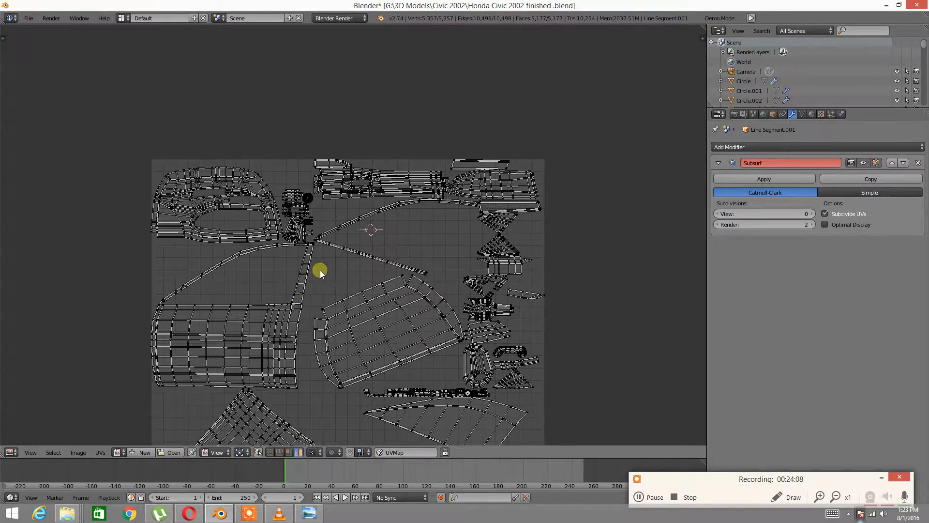
scroll(320, 270, up, 2)
scroll(334, 270, up, 1)
scroll(345, 296, down, 1)
middle_drag(361, 327, 361, 237)
scroll(355, 325, down, 3)
scroll(371, 302, up, 2)
middle_drag(370, 305, 369, 235)
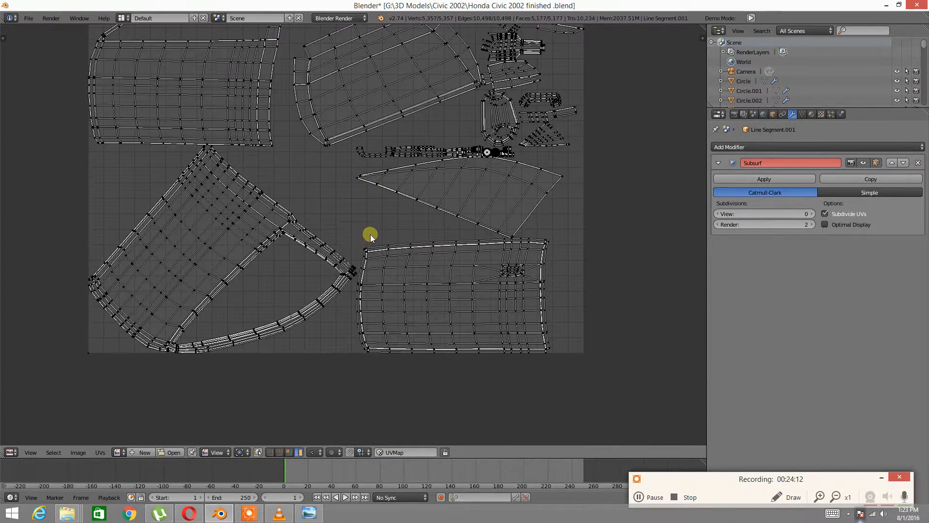
scroll(367, 244, up, 4)
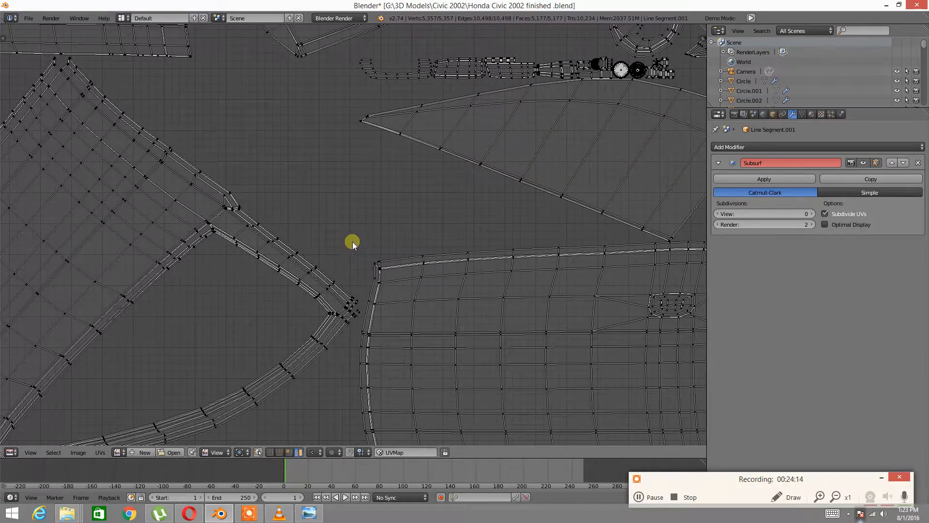
scroll(353, 227, down, 3)
middle_drag(407, 90, 420, 240)
mouse_move(442, 42)
middle_down()
mouse_move(436, 145)
mouse_move(473, 219)
middle_up()
scroll(382, 219, up, 3)
scroll(382, 220, down, 5)
middle_drag(424, 261, 426, 180)
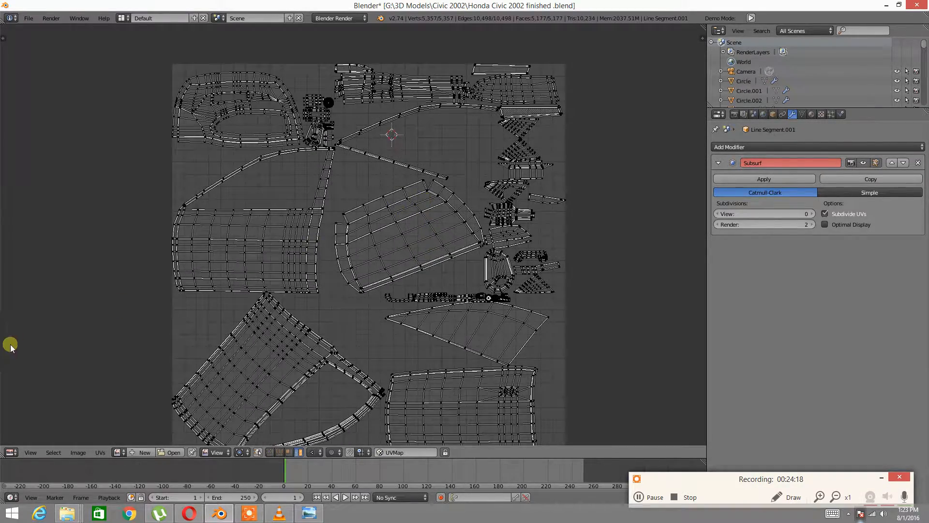
Step: Return the editor to the 3D View and deselect the whole door mesh
click(11, 451)
click(19, 441)
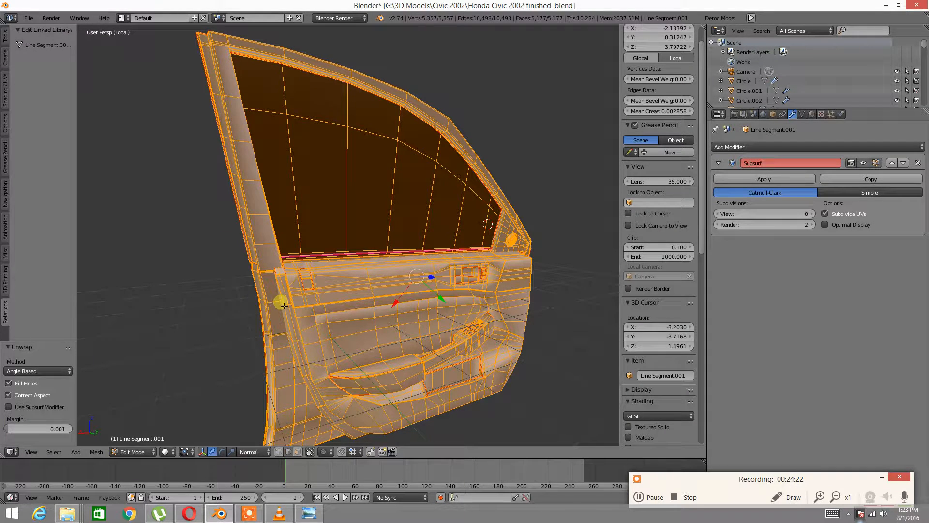
middle_drag(478, 231, 415, 240)
key(a)
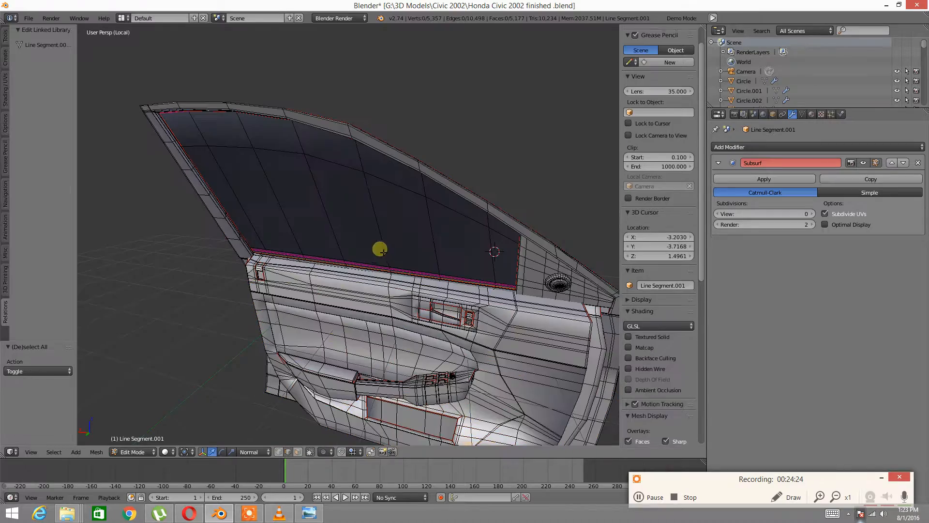
middle_drag(410, 277, 323, 310)
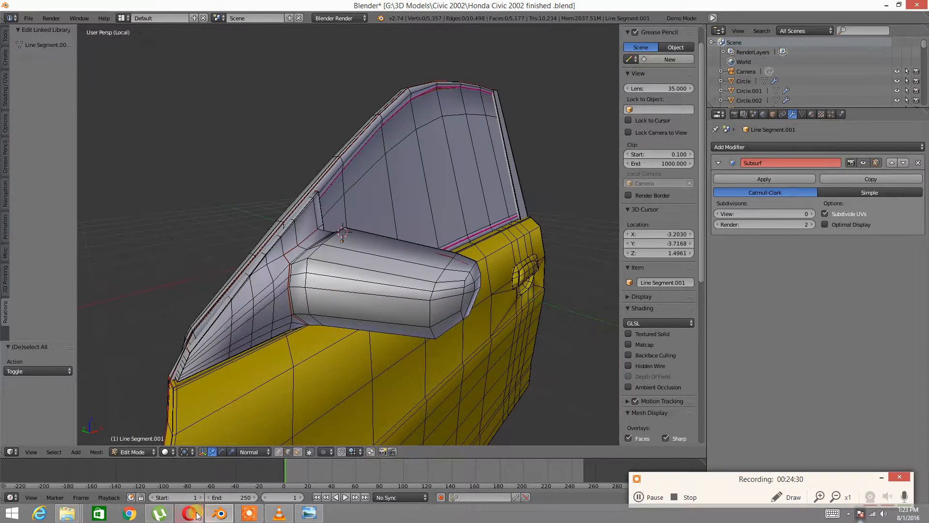
Step: Examine the side mirror in the open reference photo, 2002 civic 3.png and 2002 Honda Civic 2 (2).jpg from the Civic 2002 folder, and return to Blender
click(309, 513)
drag(625, 349, 395, 329)
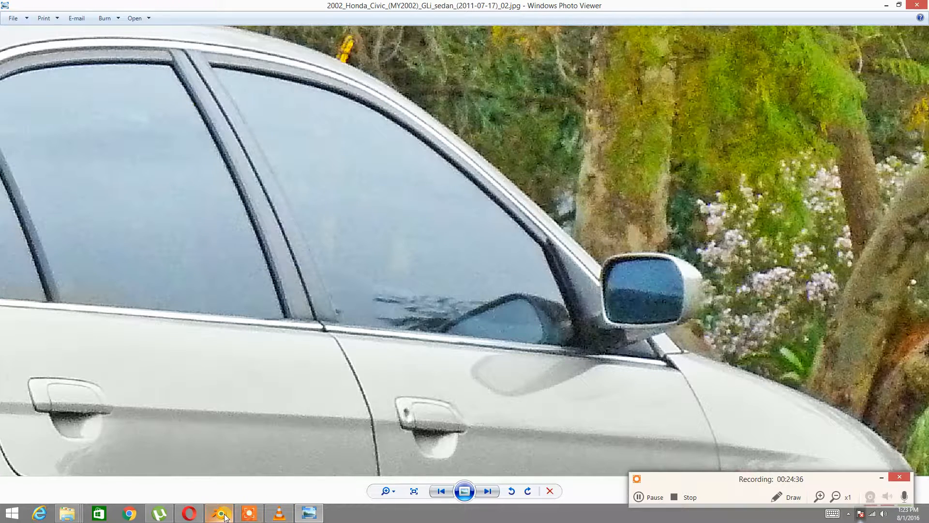
mouse_move(78, 512)
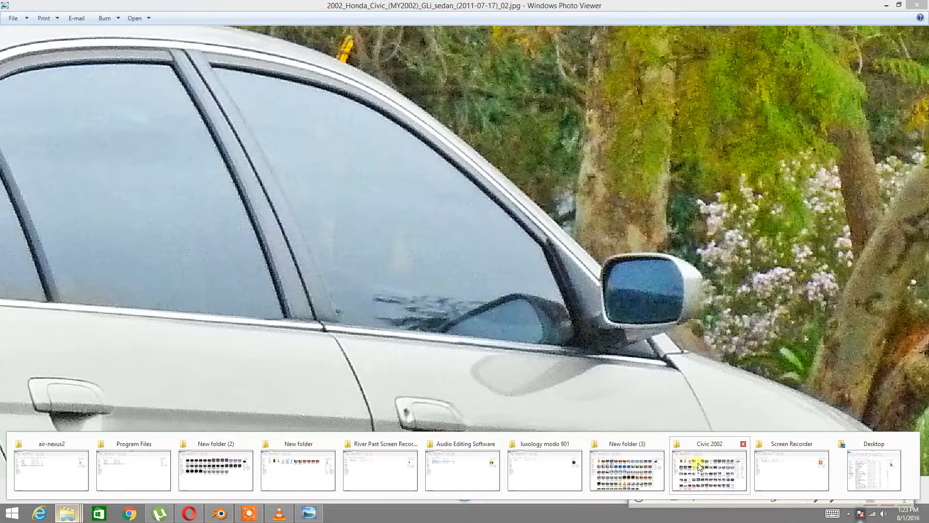
click(699, 466)
click(479, 216)
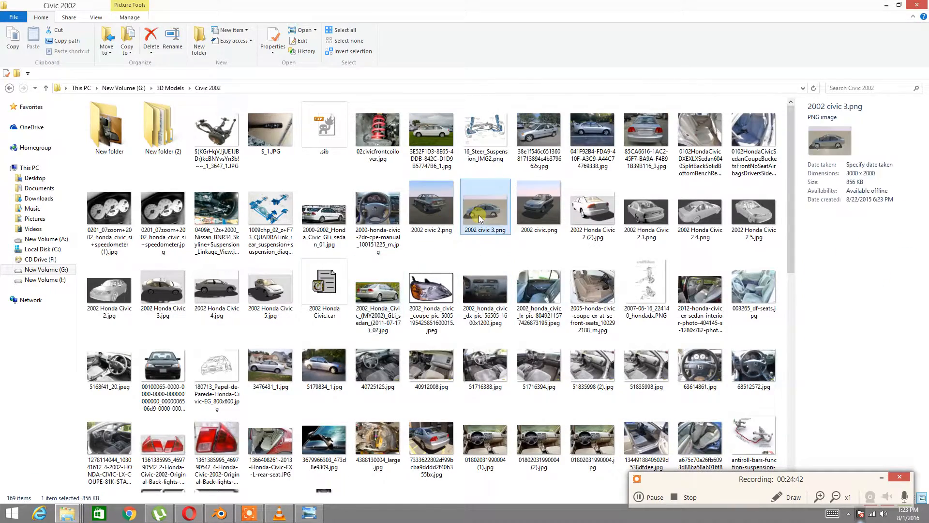
double_click(478, 214)
scroll(448, 245, up, 3)
click(879, 9)
double_click(604, 216)
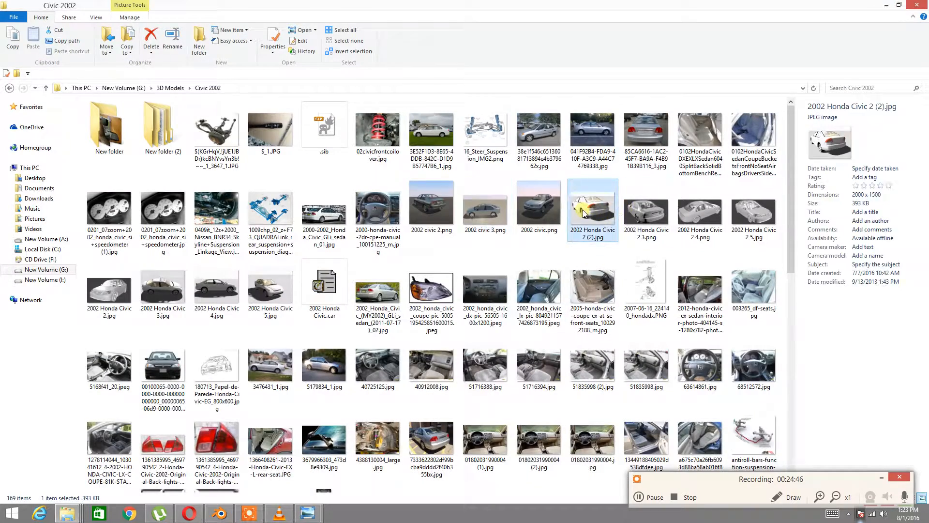
scroll(468, 231, up, 4)
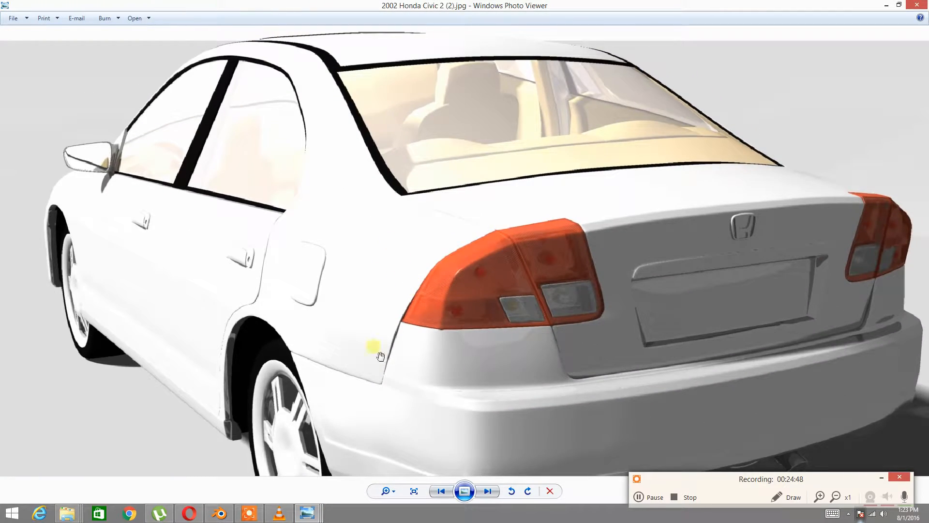
click(219, 513)
middle_drag(384, 289, 286, 272)
right_click(374, 286)
key(ctrl+l)
scroll(288, 278, up, 4)
key(a)
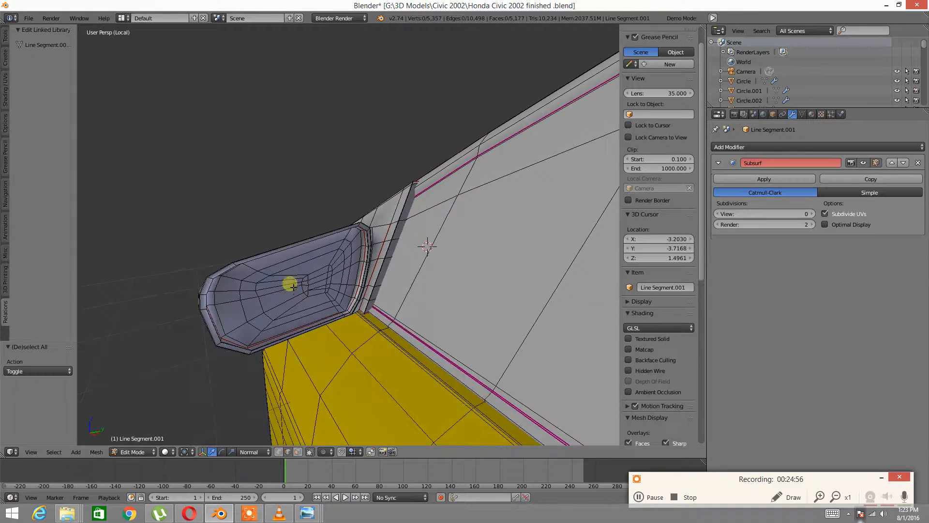
Step: Switch to face selection and select all faces of the side mirror's recessed glass area, up to the surrounding rim
key(ctrl+Tab)
click(285, 303)
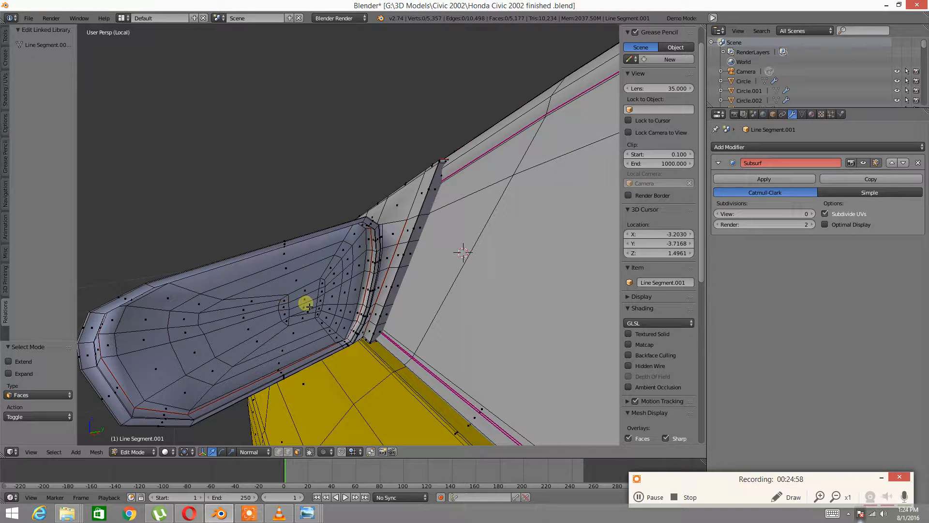
alt+right_click(220, 299)
key(ctrl+KP_Add)
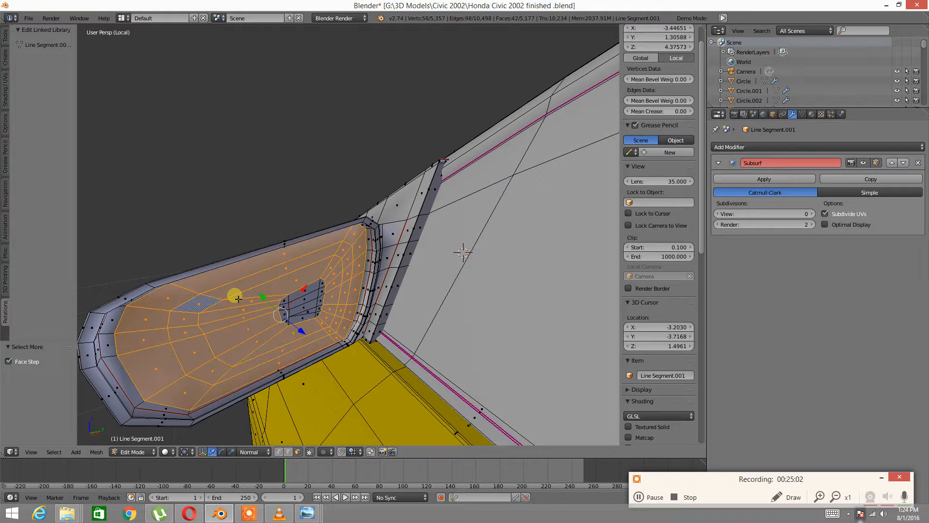
key(ctrl+KP_Add)
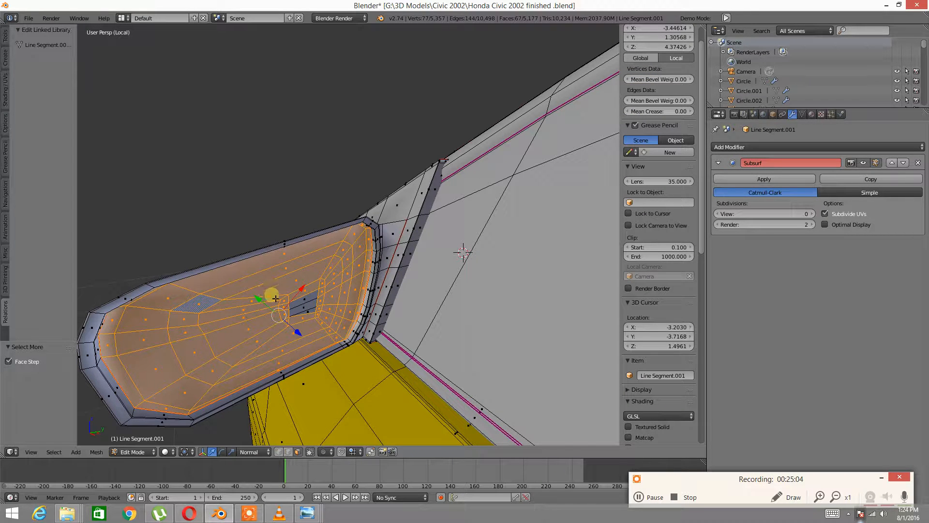
mouse_move(337, 259)
middle_down()
mouse_move(309, 270)
mouse_move(320, 262)
middle_up()
middle_drag(321, 304, 360, 277)
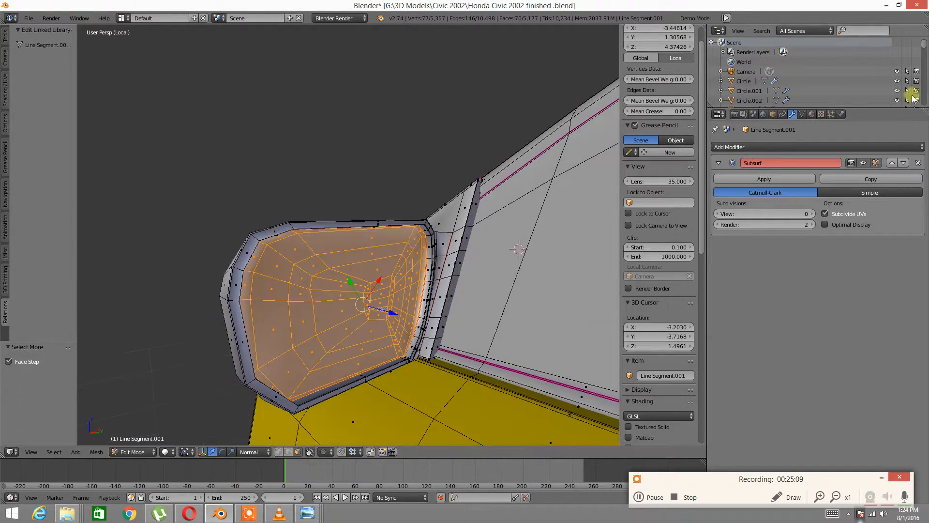
Step: Add a material slot to the door object and create a new material named Merrio in it
click(812, 115)
click(912, 127)
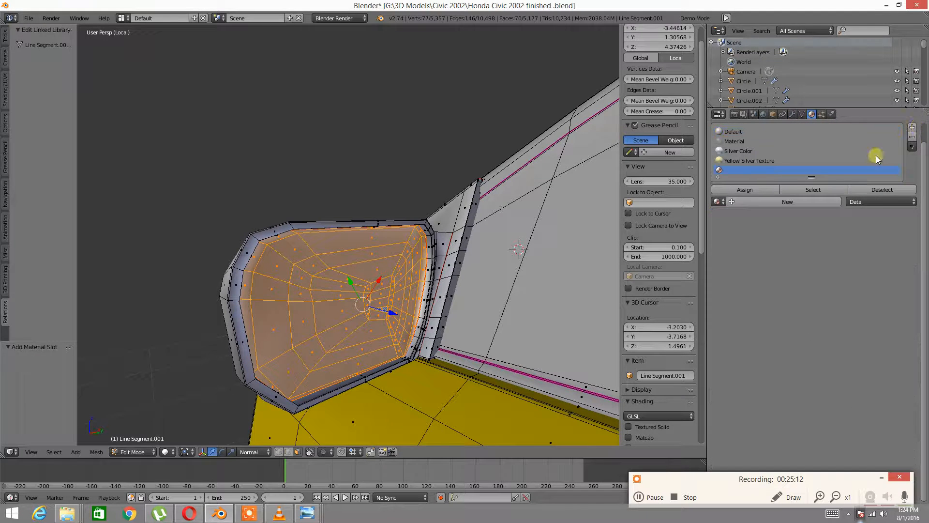
click(756, 202)
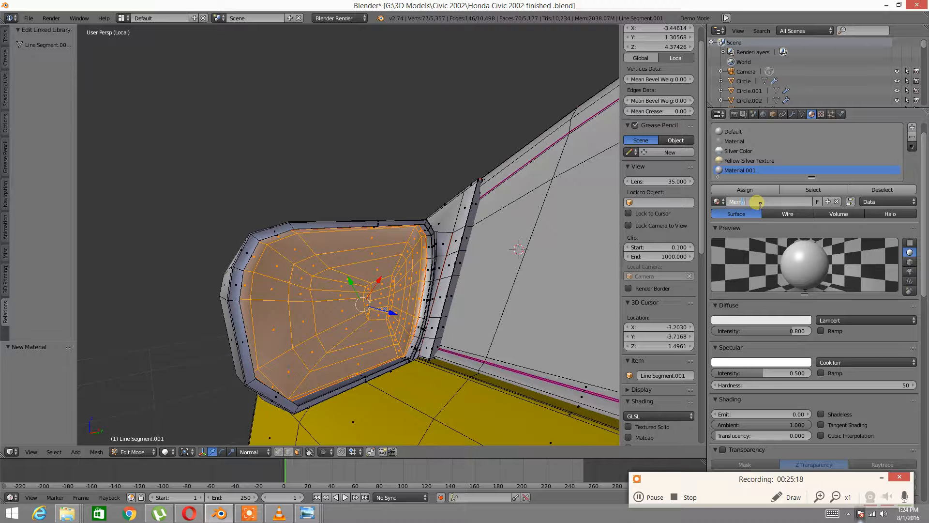
key(Return)
Step: Enable Mirror on the Merrio material, assign it to the selected mirror glass faces, and clear the selection
scroll(748, 362, down, 6)
click(722, 385)
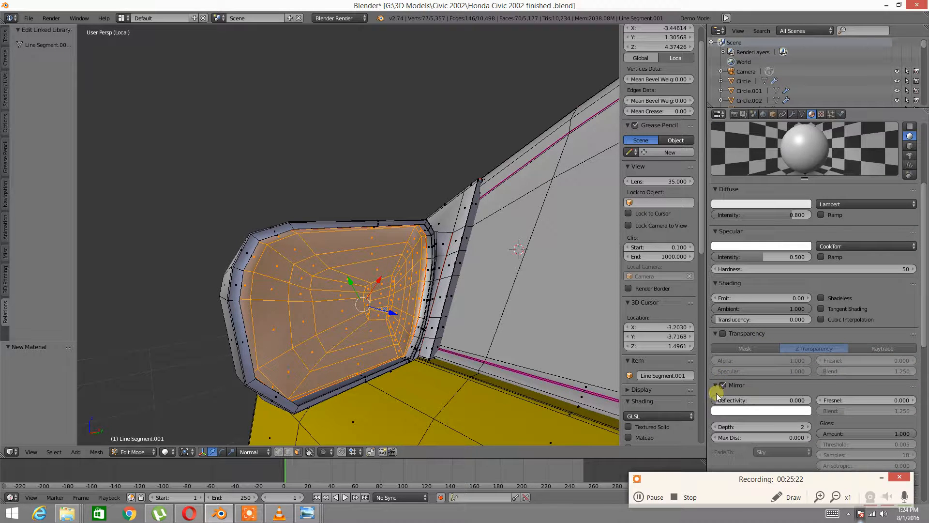
scroll(757, 260, up, 7)
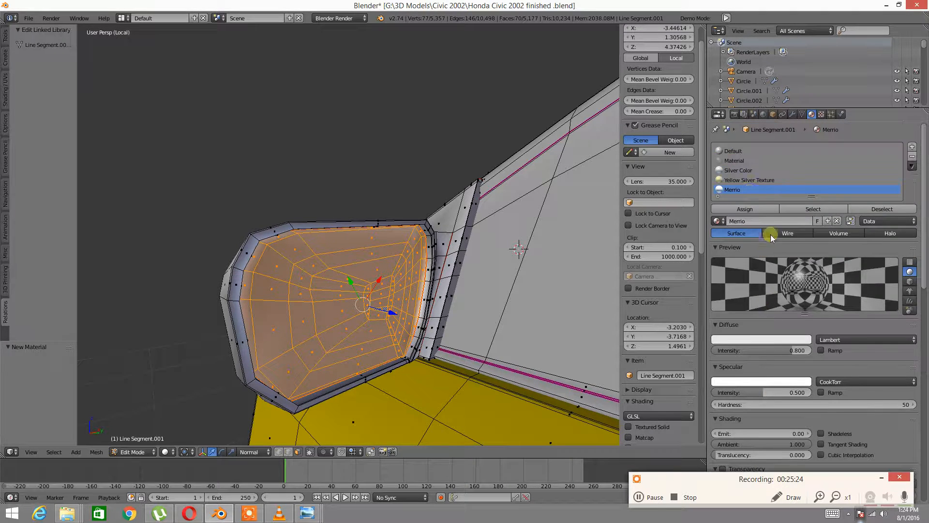
click(744, 208)
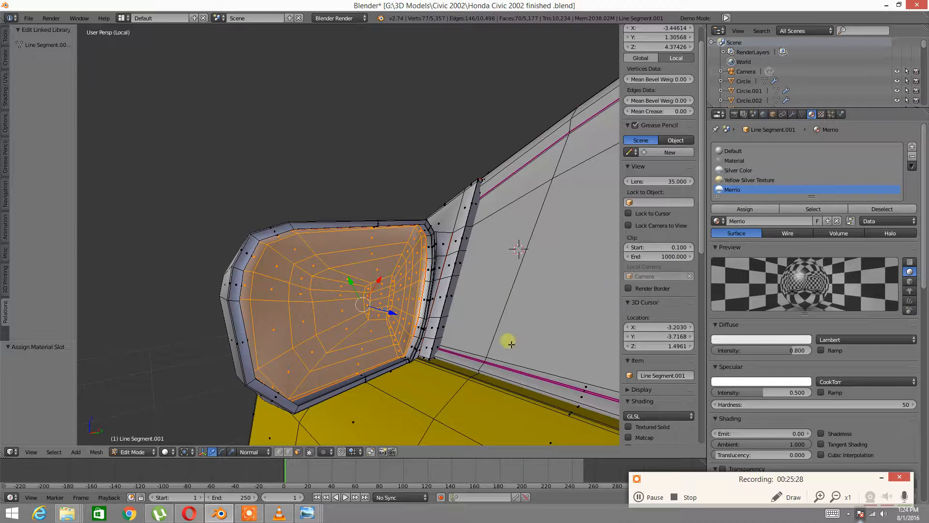
middle_drag(419, 330, 411, 350)
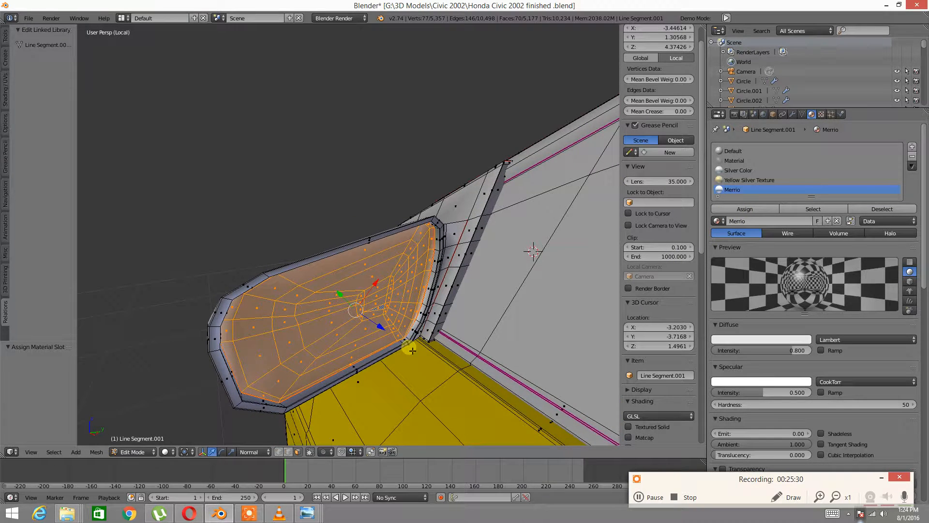
key(ctrl+KP_Add)
key(a)
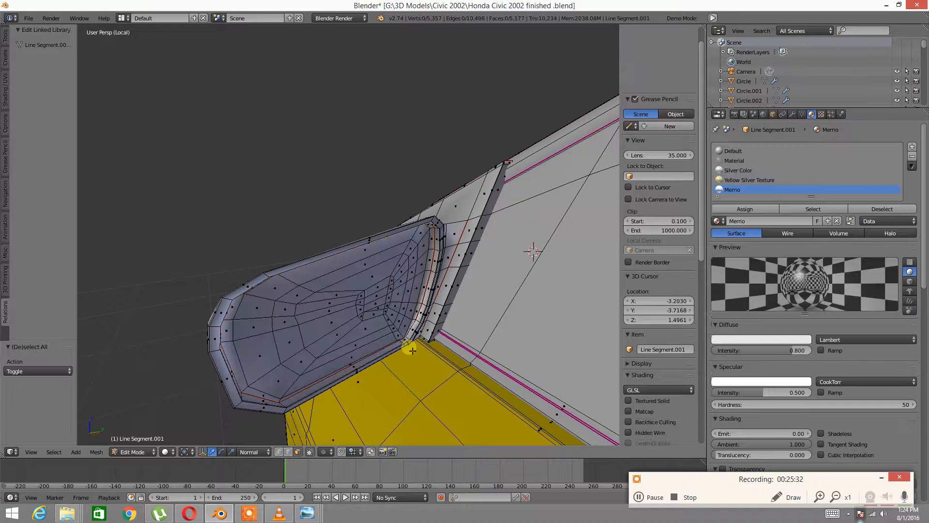
Step: Isolate the side mirror and its mounting triangle by selecting their linked geometry and hiding the rest of the door
right_click(350, 306)
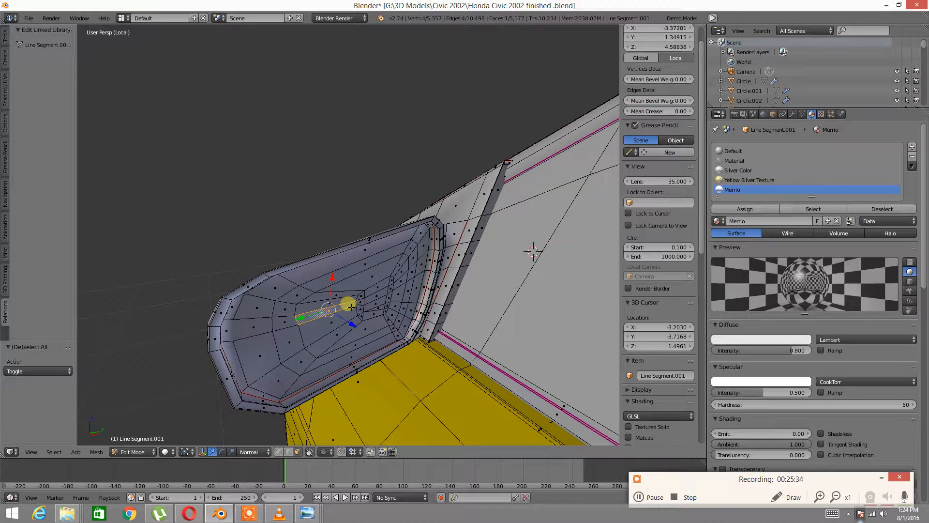
key(ctrl+l)
key(ctrl+KP_Add)
key(ctrl+KP_Add)
key(ctrl+KP_Add)
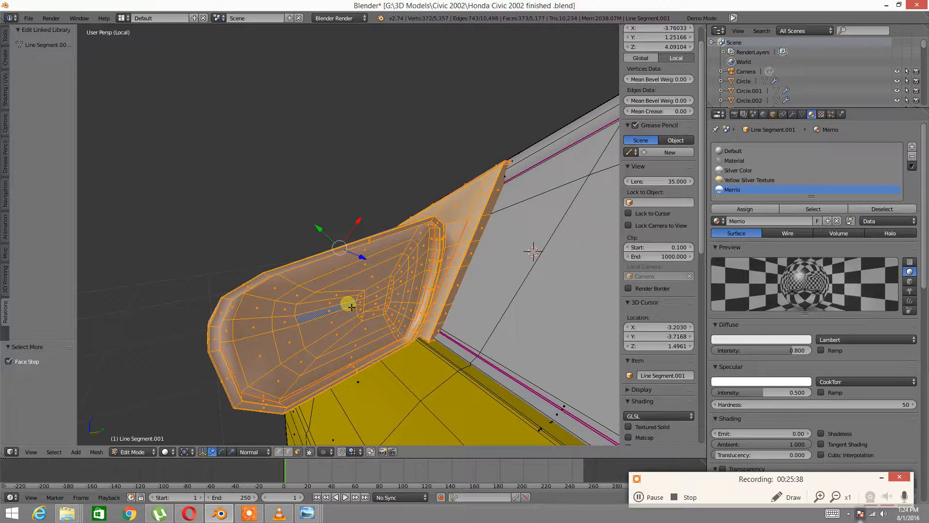
key(ctrl+i)
key(h)
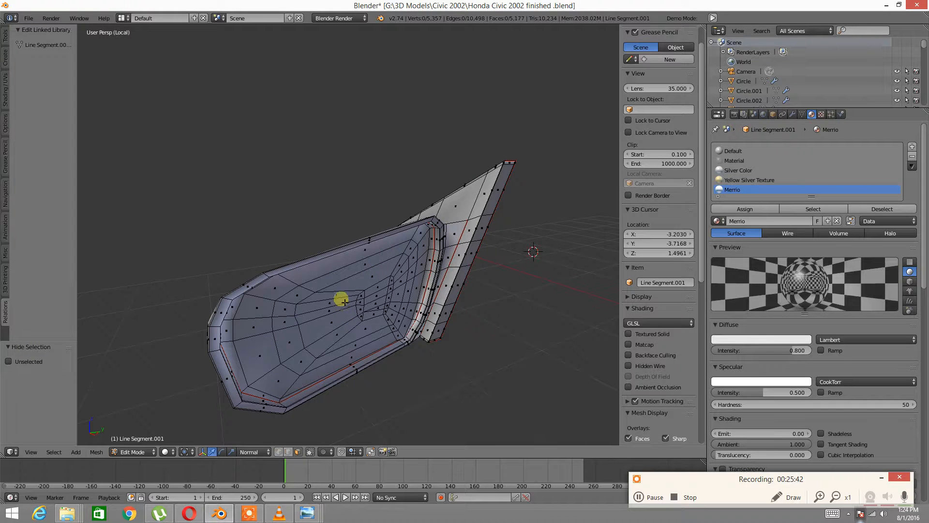
Step: Select the mirror housing and mounting faces by selecting the glass area out to its rim and inverting the selection
key(l)
key(ctrl+KP_Add)
key(ctrl+KP_Add)
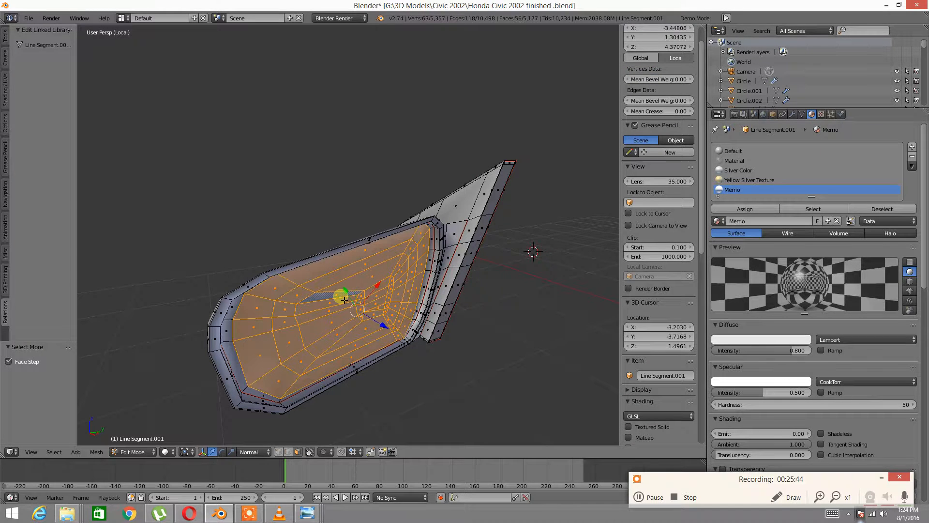
key(ctrl+KP_Add)
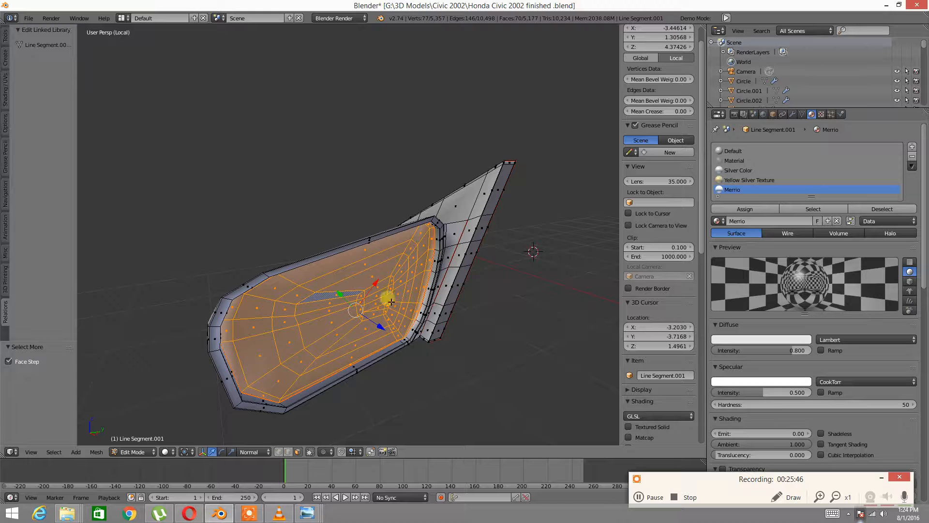
key(ctrl+i)
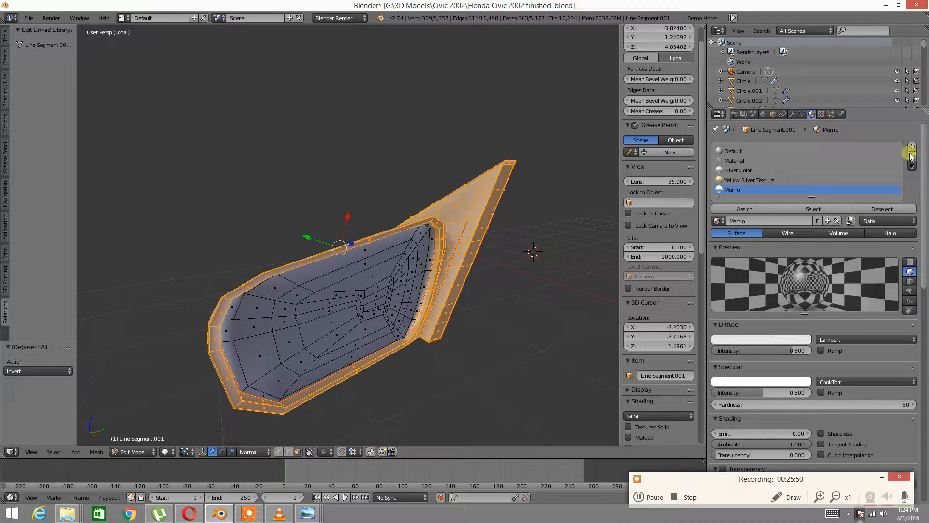
Step: Assign the Yellow Silver Texture material to the selected mirror housing, then reveal the hidden door geometry and deselect everything
click(757, 180)
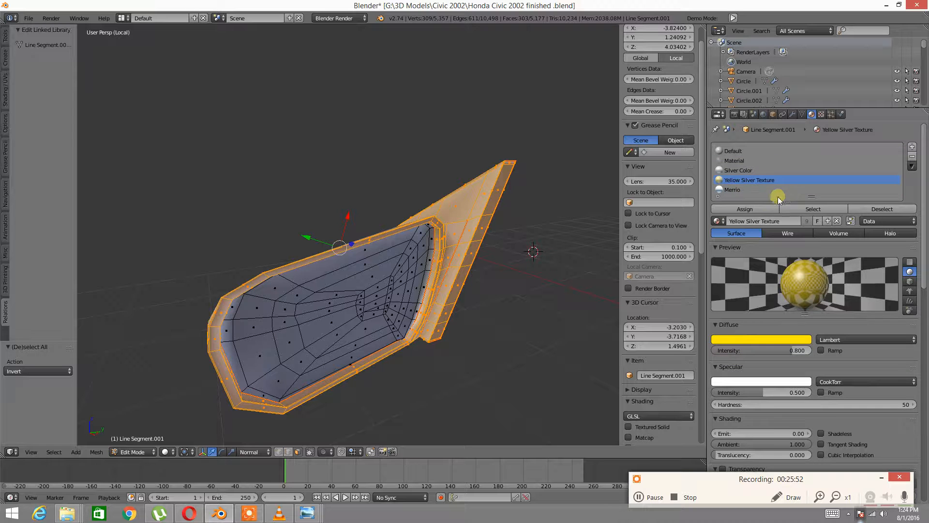
click(756, 209)
mouse_move(383, 269)
middle_down()
mouse_move(452, 270)
mouse_move(359, 263)
mouse_move(328, 219)
mouse_move(401, 261)
mouse_move(533, 251)
mouse_move(455, 233)
mouse_move(300, 245)
mouse_move(397, 261)
middle_up()
key(a)
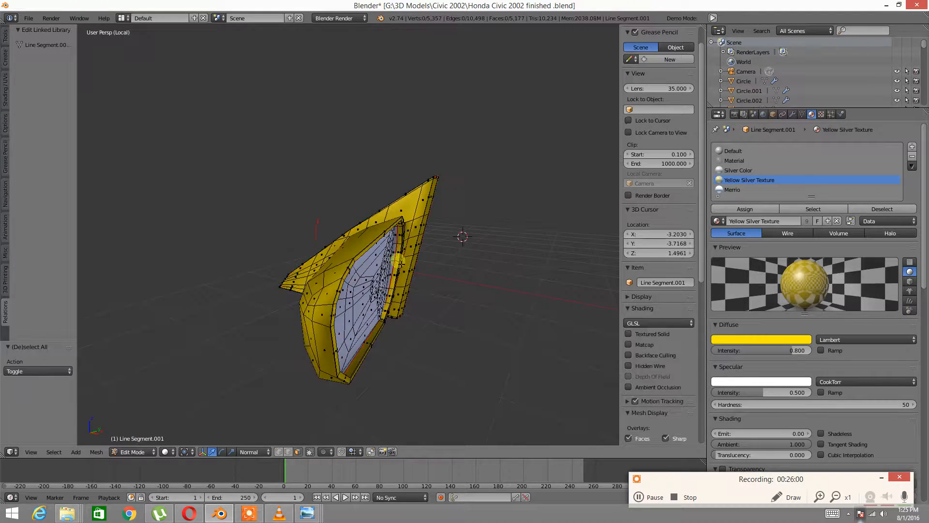
key(alt+h)
key(a)
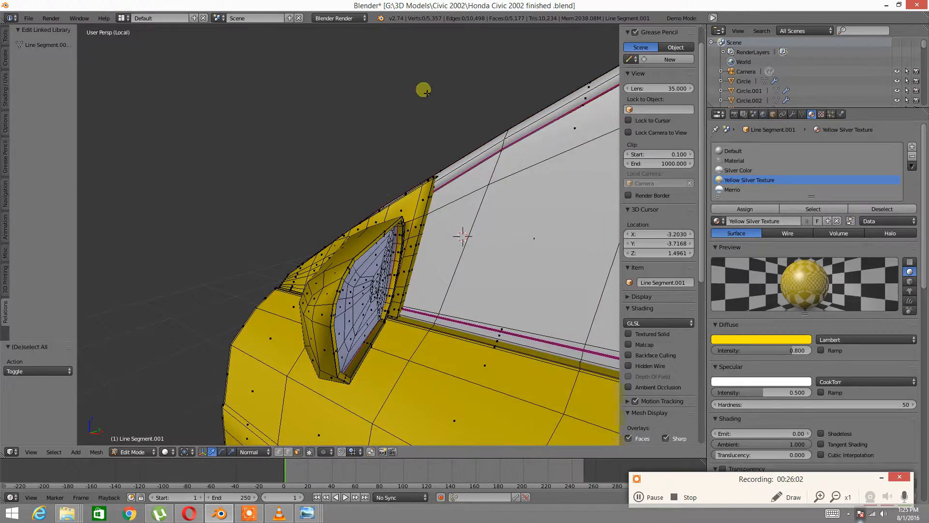
Step: Isolate the door window by selecting its linked faces, growing the selection over the surrounding rim, inverting it and hiding the other geometry
scroll(428, 163, down, 3)
middle_drag(428, 162, 461, 168)
shift+middle_drag(582, 139, 341, 246)
right_click(341, 246)
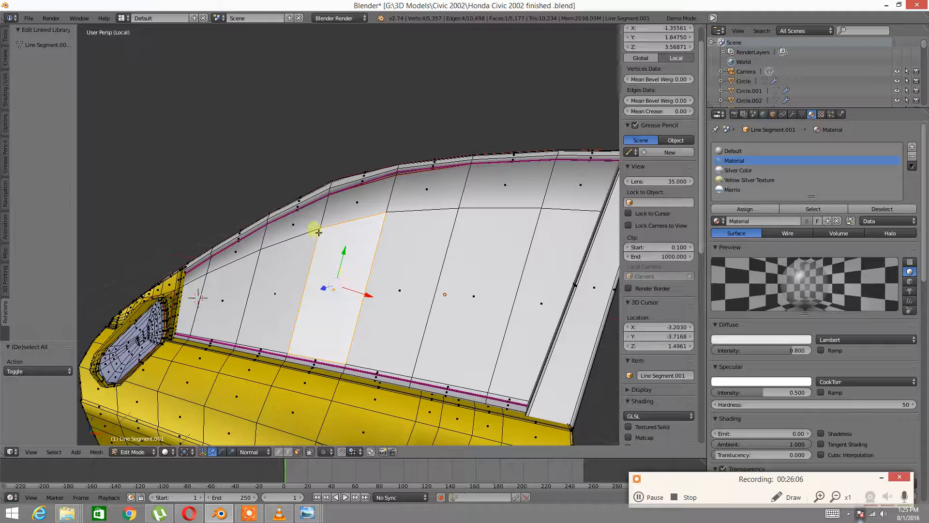
key(ctrl+l)
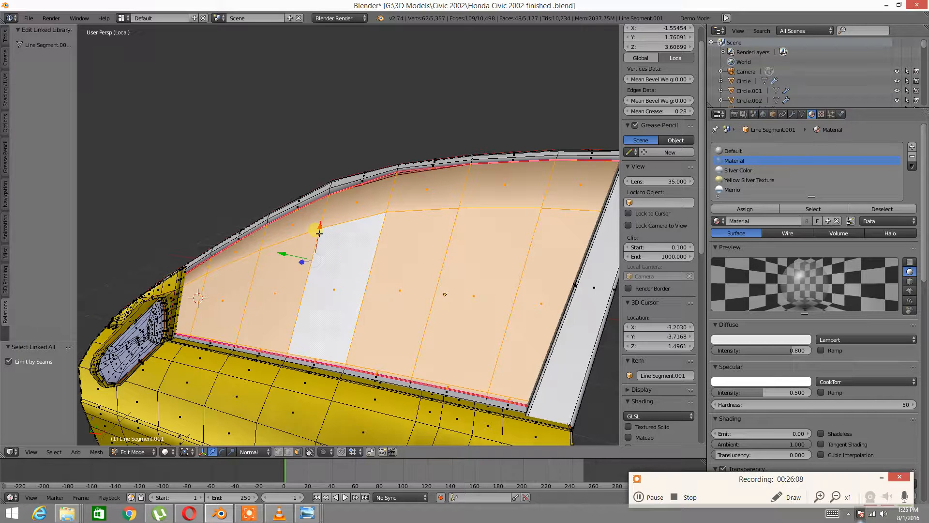
key(ctrl+KP_Add)
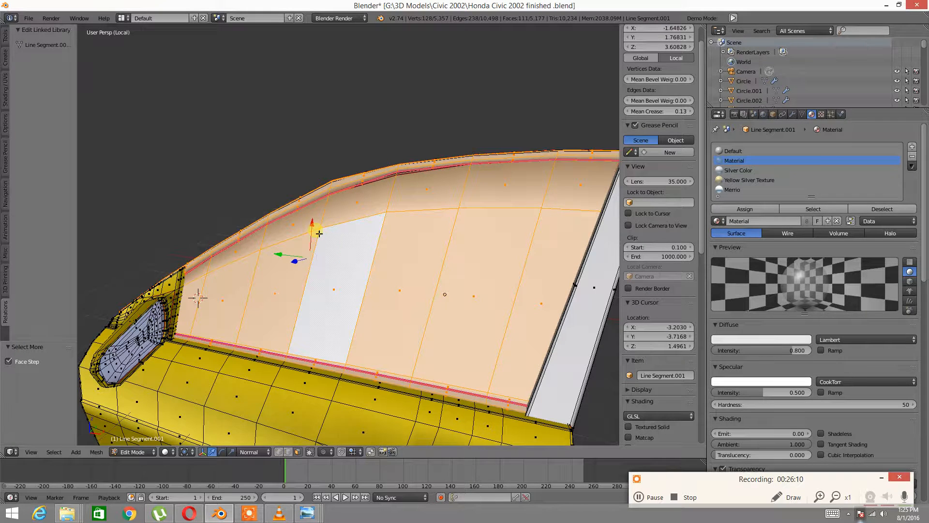
key(ctrl+i)
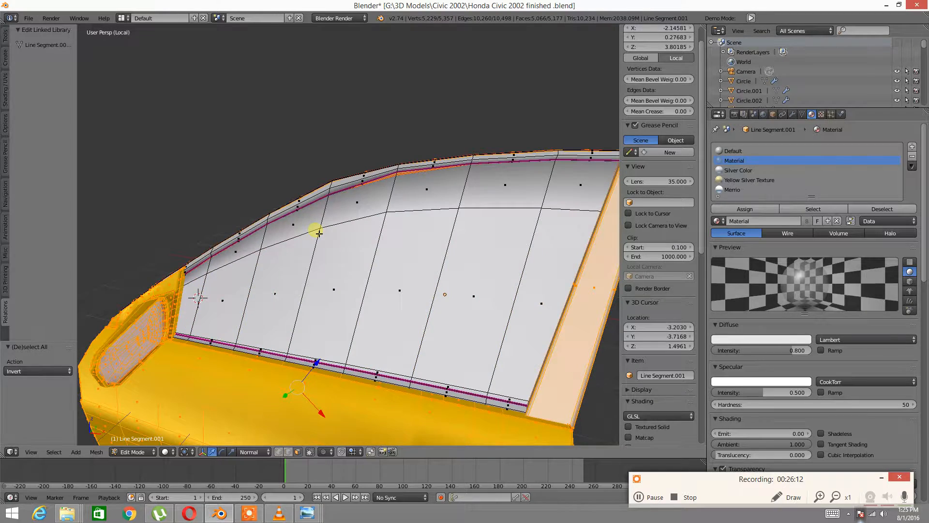
key(h)
Step: Select the row of large glass faces below the curved upper band, from the front corner to the thin rear edge face
mouse_move(345, 232)
middle_down()
mouse_move(365, 183)
mouse_move(361, 222)
mouse_move(315, 195)
mouse_move(346, 197)
mouse_move(351, 212)
mouse_move(362, 211)
middle_up()
scroll(335, 203, up, 2)
key(ctrl+Tab)
click(341, 200)
scroll(229, 216, down, 1)
shift+middle_drag(230, 215, 328, 224)
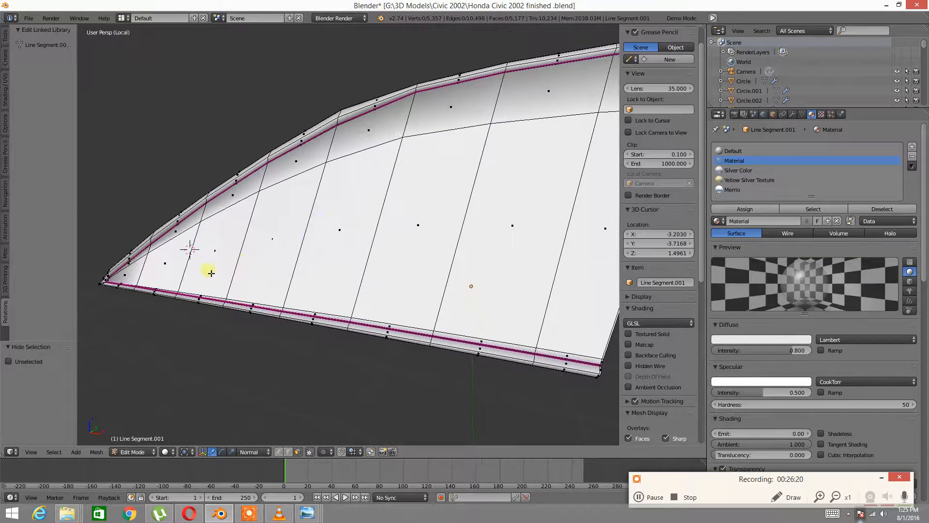
right_click(133, 271)
shift+right_click(172, 270)
shift+right_click(223, 258)
shift+right_click(273, 244)
shift+right_click(332, 233)
shift+right_click(398, 228)
shift+middle_drag(477, 217, 310, 222)
shift+right_click(325, 224)
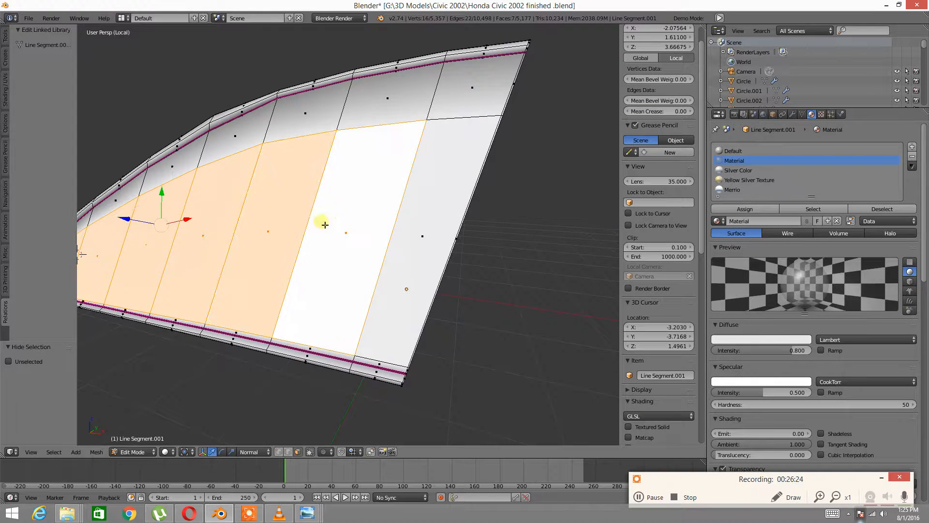
shift+right_click(438, 221)
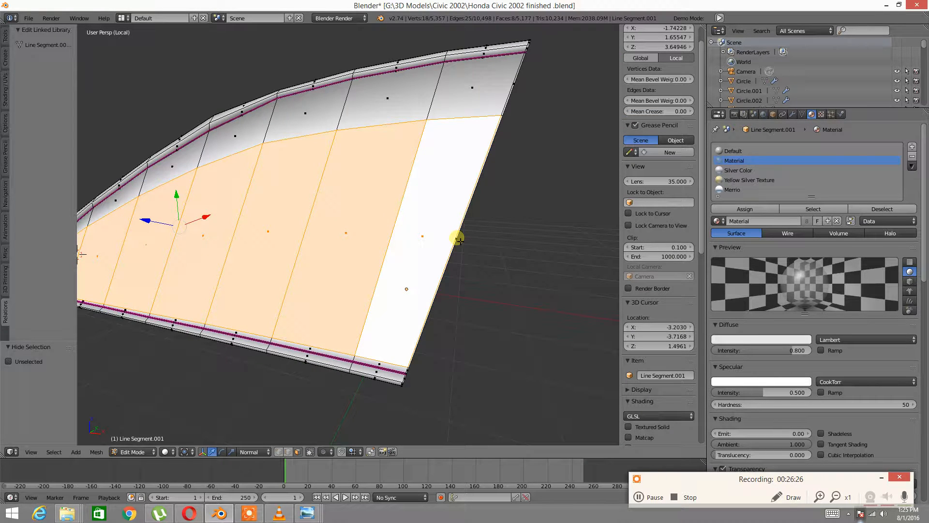
scroll(465, 235, up, 3)
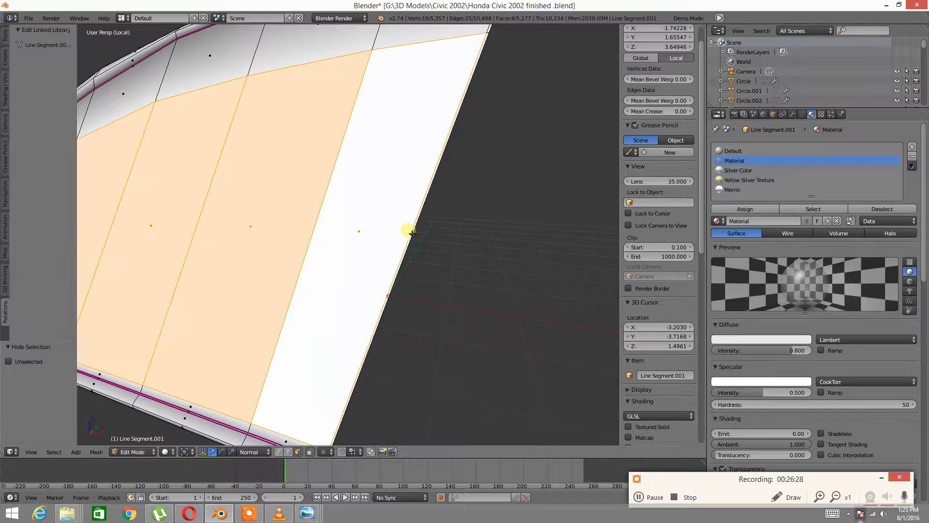
shift+right_click(433, 236)
scroll(433, 235, down, 5)
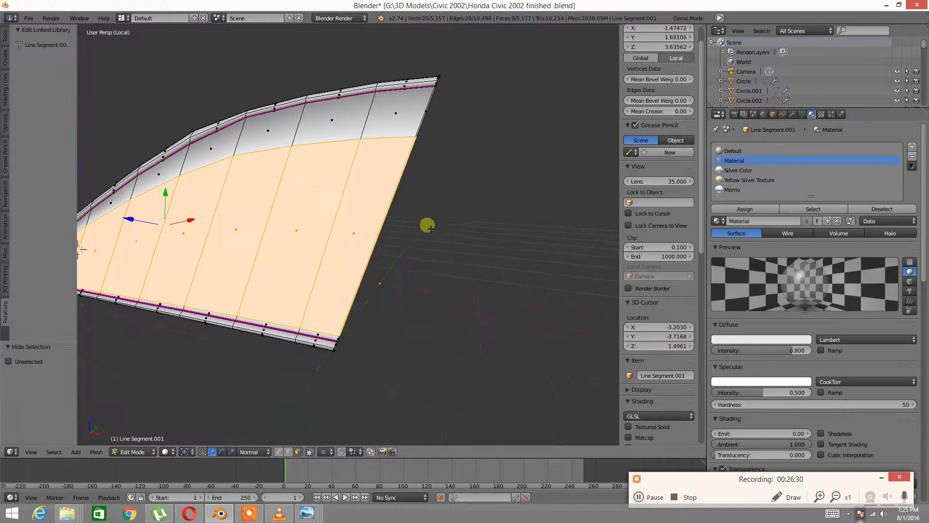
Step: Grow the window selection twice so it covers all the glass faces out to the creased border of the rim
key(ctrl+KP_Add)
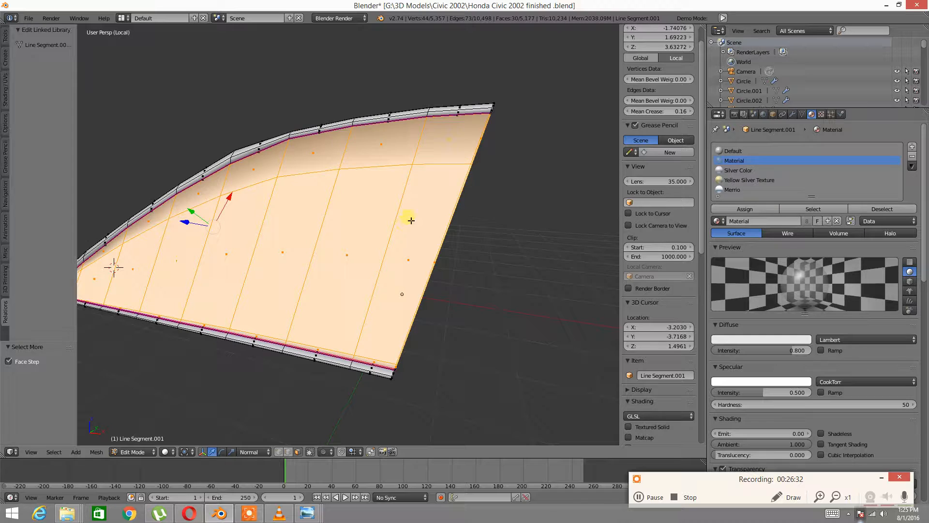
scroll(404, 242, up, 6)
mouse_move(385, 262)
middle_down()
mouse_move(389, 249)
mouse_move(342, 236)
mouse_move(373, 232)
mouse_move(465, 253)
mouse_move(485, 273)
mouse_move(385, 214)
mouse_move(357, 251)
mouse_move(317, 208)
middle_up()
middle_drag(346, 252, 195, 320)
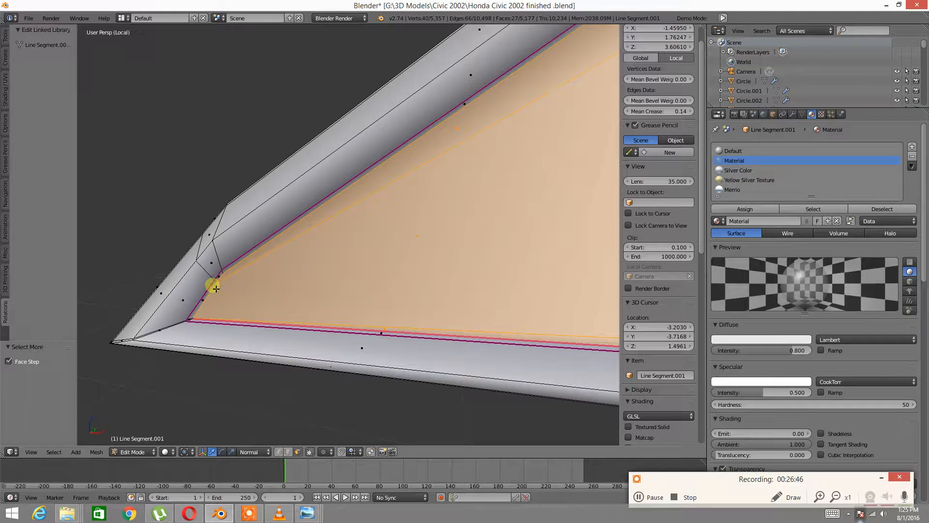
key(ctrl+KP_Add)
scroll(230, 295, up, 4)
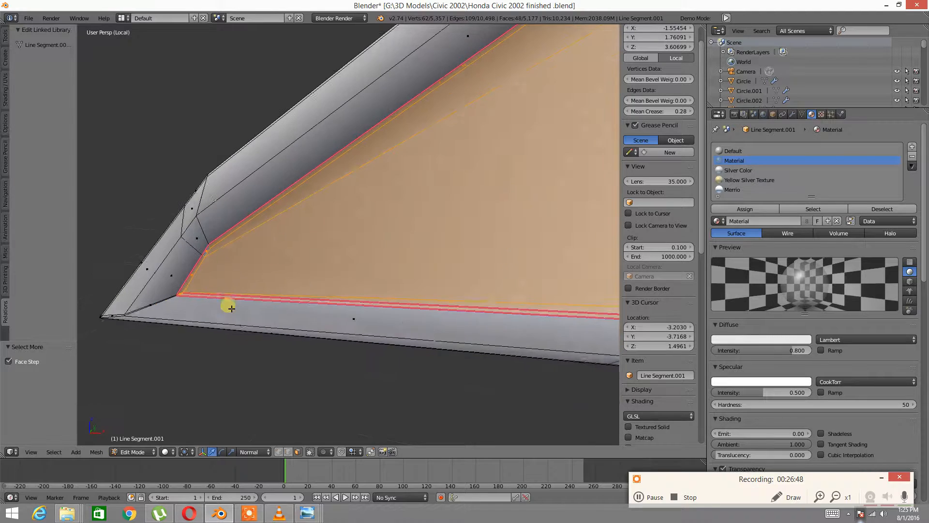
middle_drag(174, 210, 328, 222)
scroll(392, 230, down, 4)
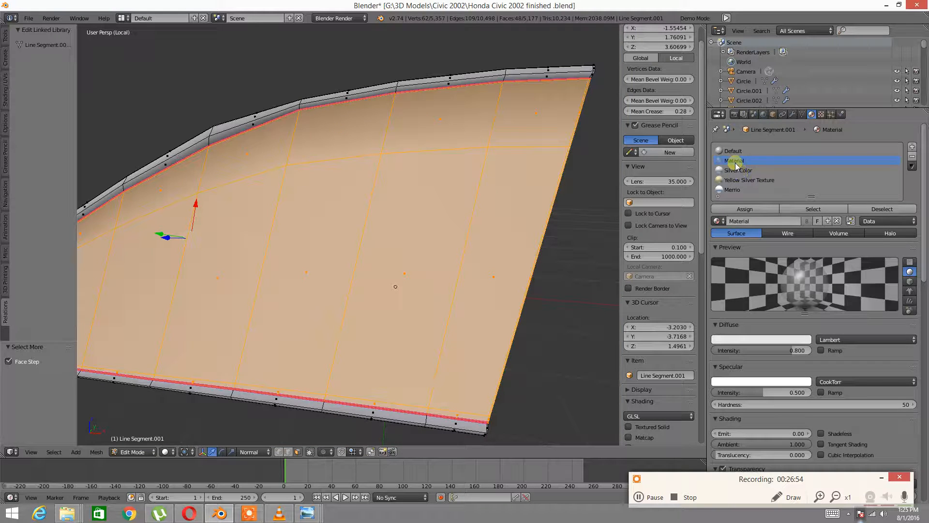
Step: Add a material slot with the existing Glass Color White material and assign it to the selected window glass
scroll(741, 166, down, 3)
scroll(777, 169, up, 3)
click(911, 146)
click(716, 220)
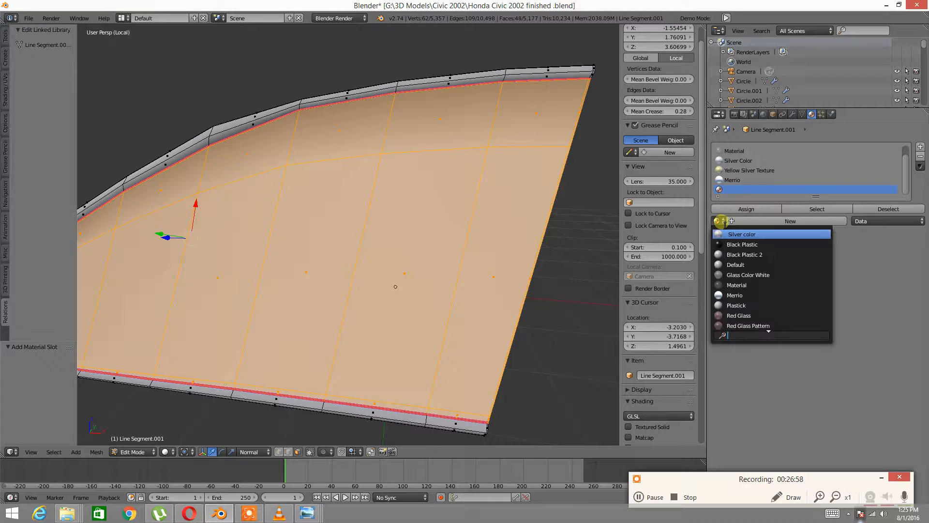
click(741, 275)
click(743, 208)
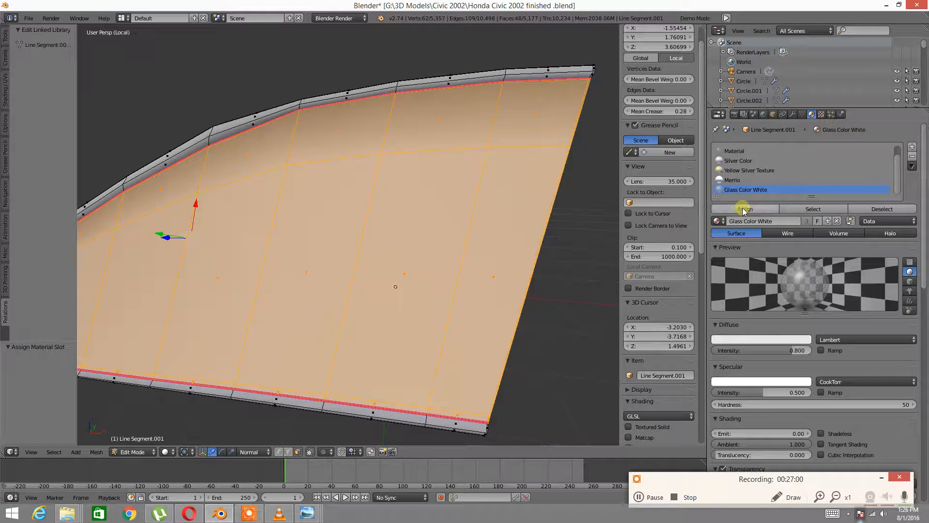
Step: Invert the glass selection to the window rim, assign it a new slot with the Black Plastic material, and deselect everything
key(a)
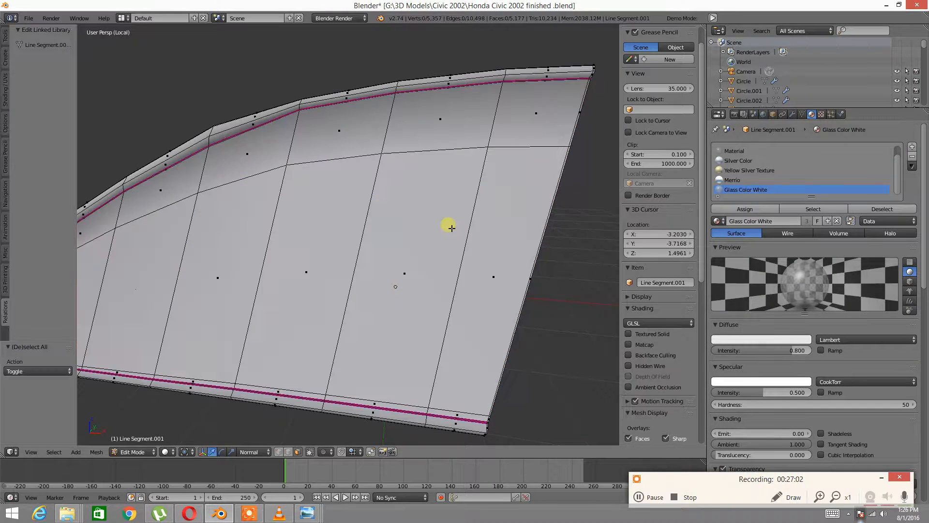
key(ctrl+z)
key(ctrl+i)
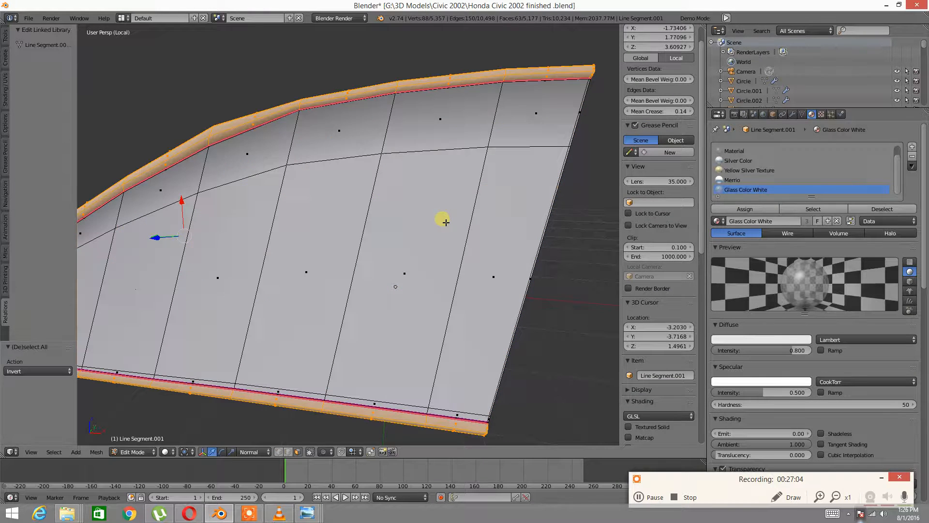
click(911, 147)
click(740, 209)
click(717, 220)
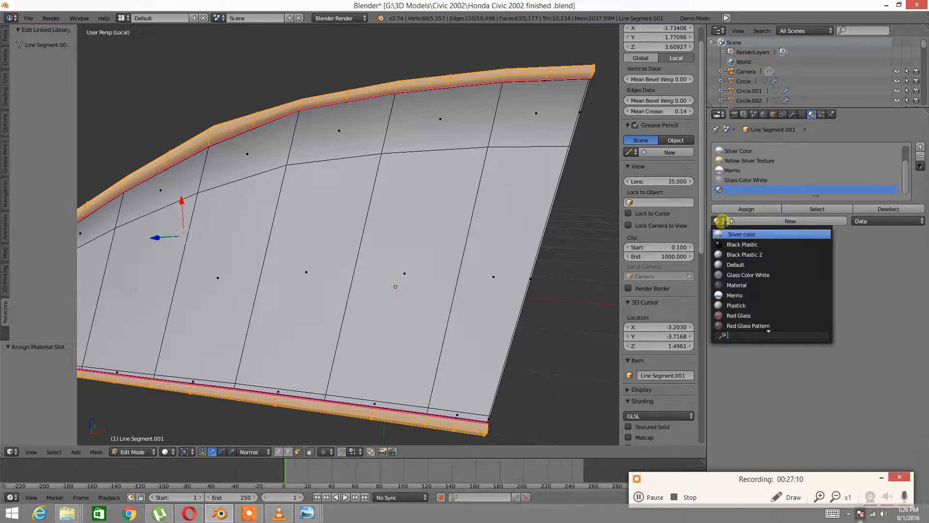
click(741, 245)
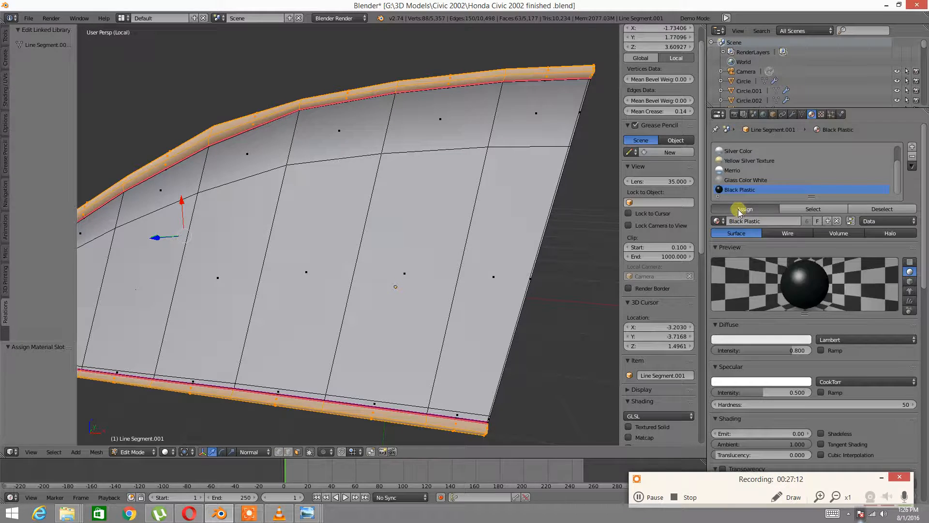
key(a)
Step: Switch the viewport shading to Texture, then reveal the hidden door geometry and clear the selection
scroll(472, 264, up, 3)
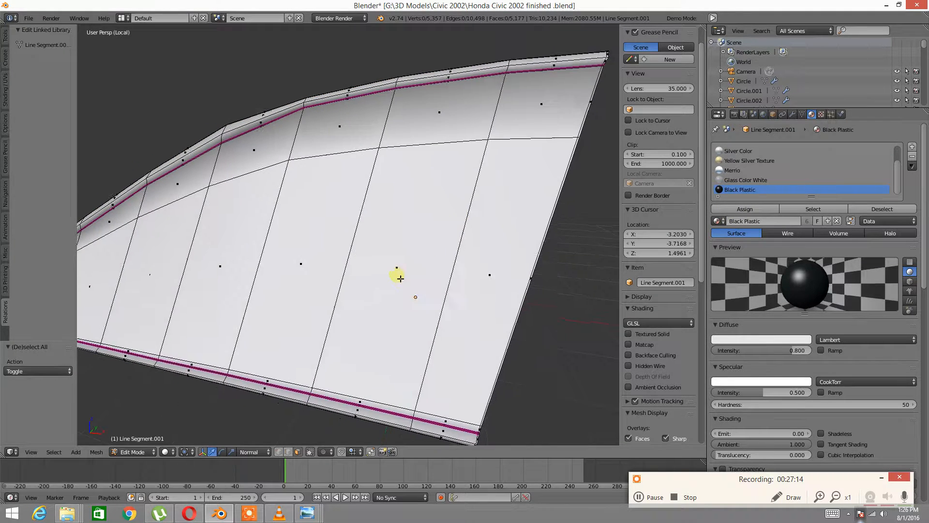
click(170, 452)
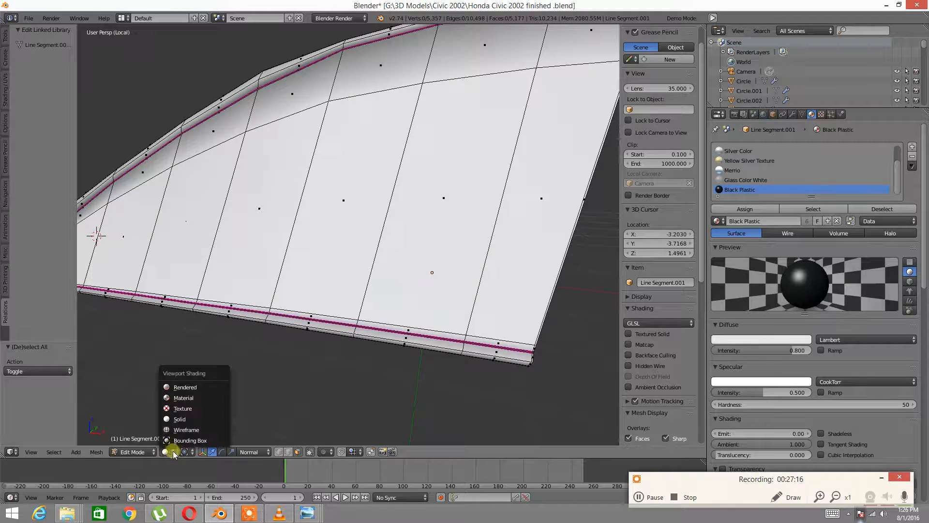
click(183, 409)
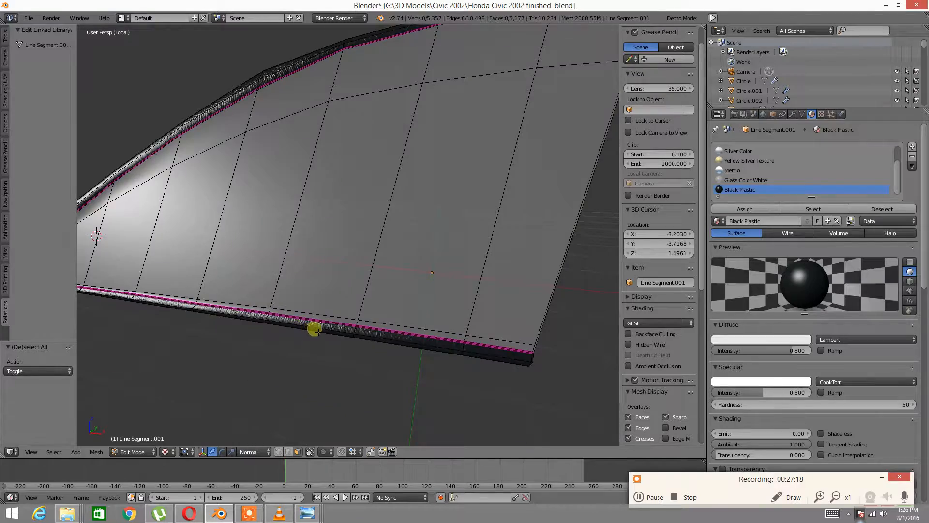
scroll(311, 326, up, 4)
scroll(345, 313, down, 2)
middle_drag(373, 271, 400, 270)
key(alt+h)
key(a)
Step: Select the linked faces of the pillar strip behind the window, assign the Black Plastic material to them, and deselect everything
right_click(400, 271)
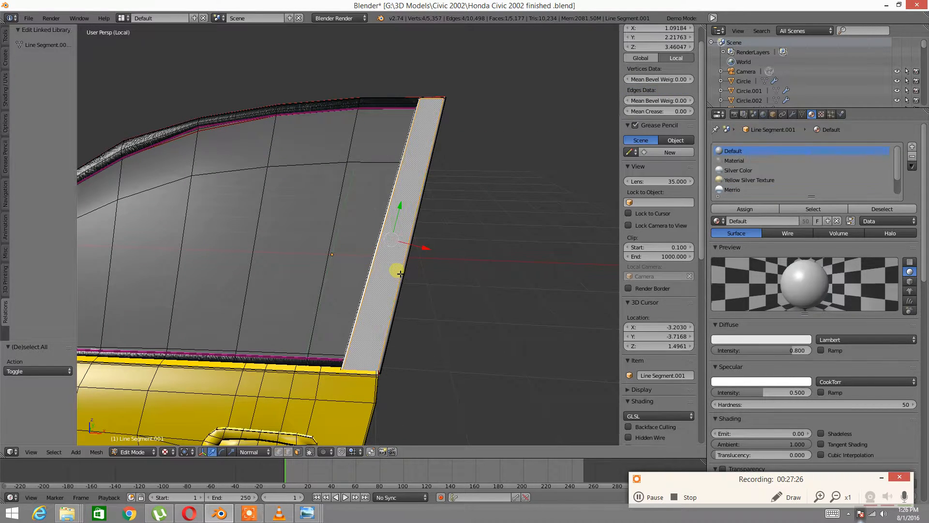
key(ctrl+l)
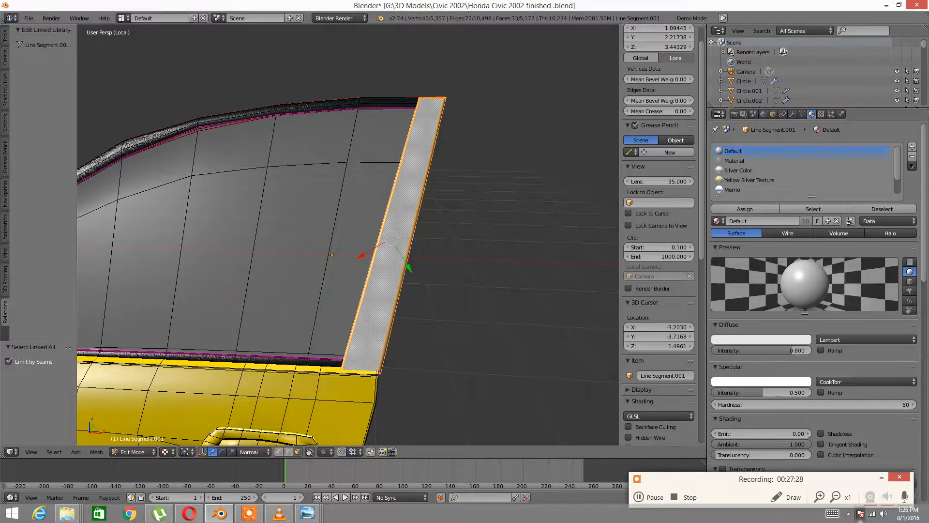
drag(894, 157, 896, 200)
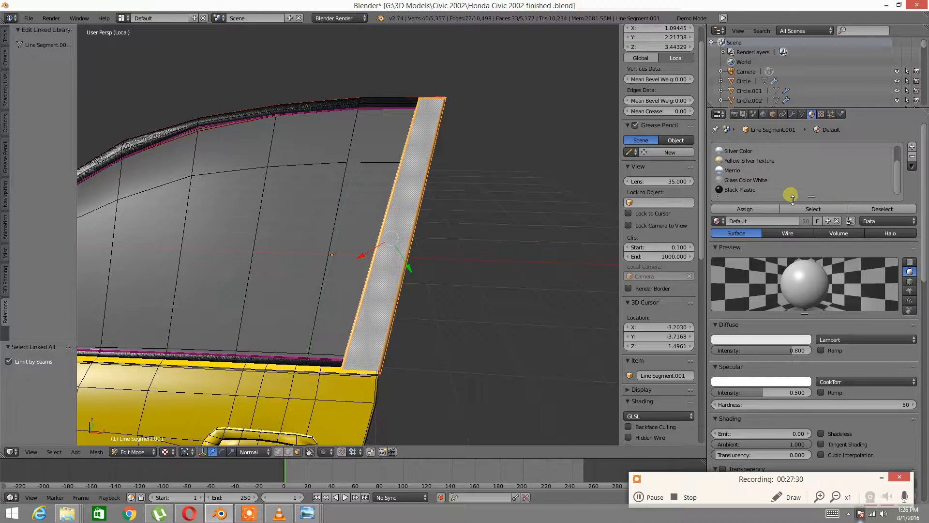
click(743, 190)
click(742, 205)
middle_drag(543, 172, 373, 234)
key(a)
scroll(416, 251, up, 3)
scroll(374, 222, down, 1)
middle_drag(304, 220, 368, 221)
scroll(355, 233, down, 2)
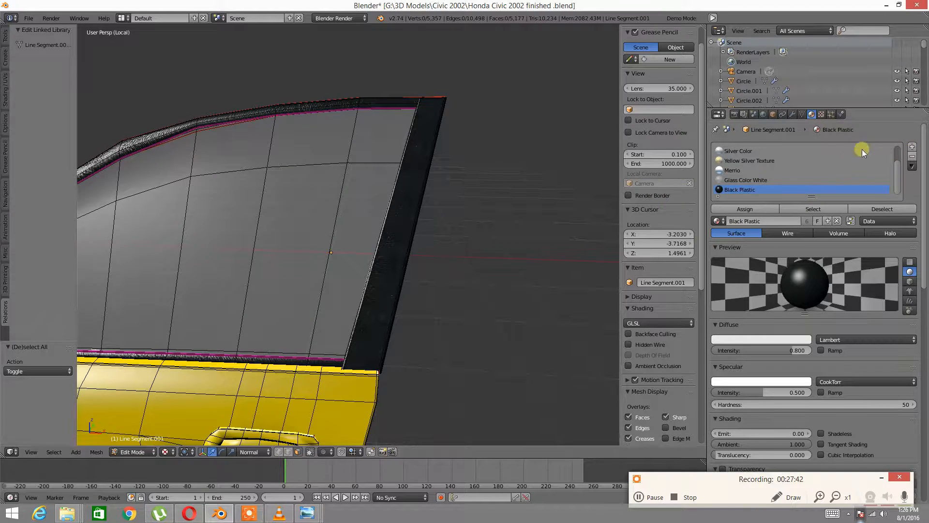
Step: Add another material slot with a new material and name it Black Plastic 2
click(912, 146)
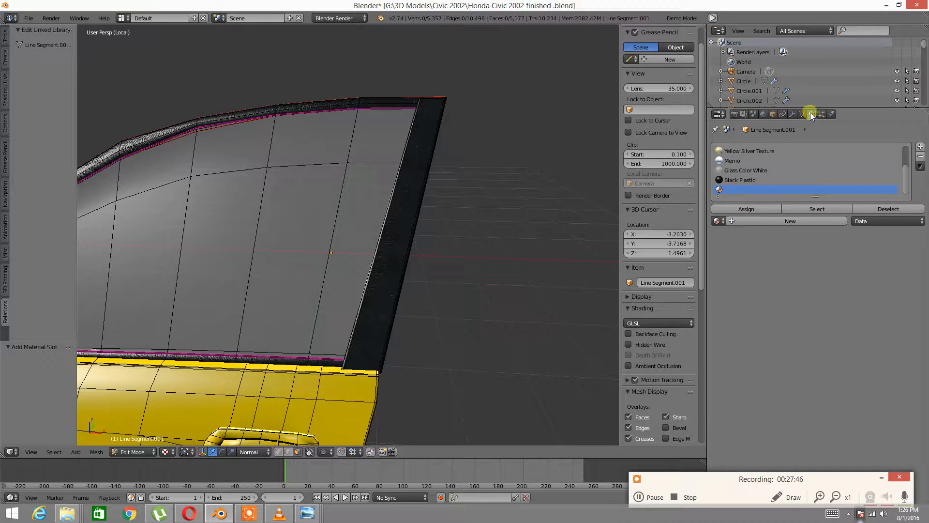
click(751, 221)
click(751, 221)
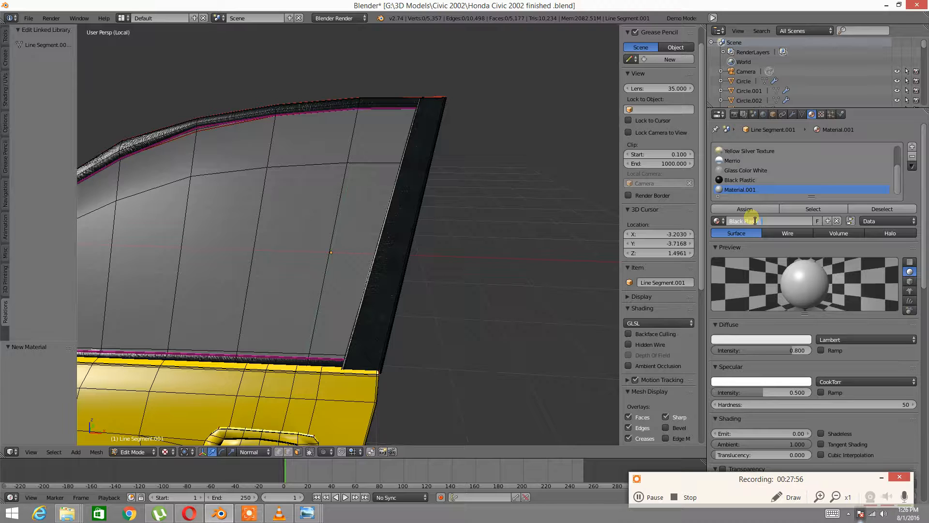
key(BackSpace)
text(2)
key(Return)
Step: Load the existing Black Plastic texture into the first and second texture slots of the Black Plastic 2 material
click(822, 114)
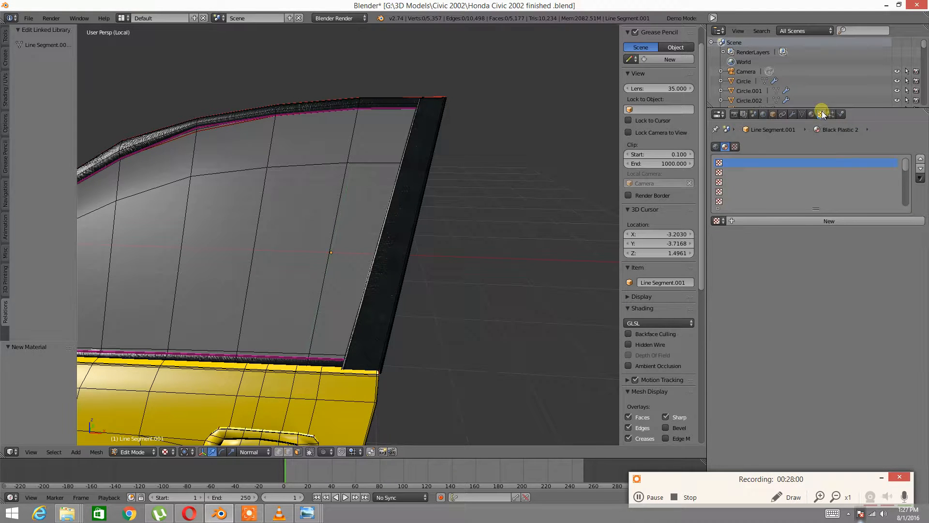
click(719, 220)
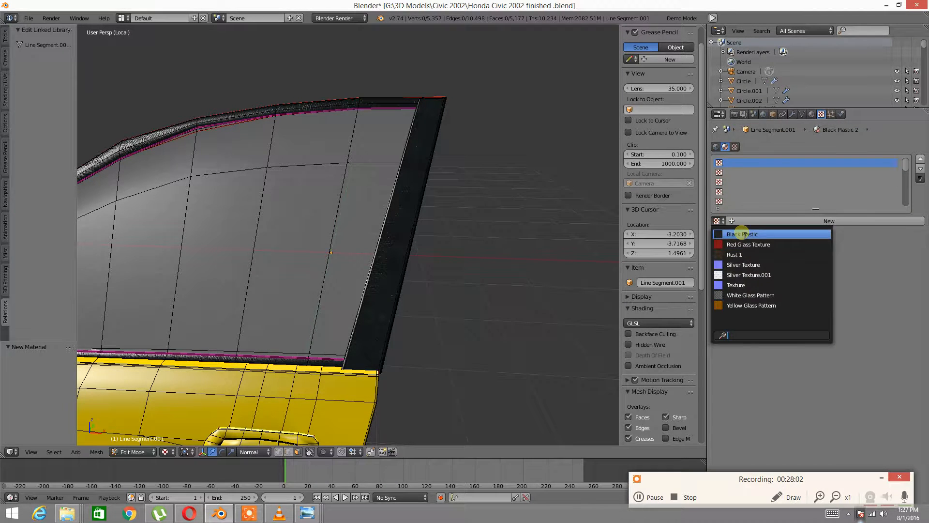
click(729, 232)
click(719, 172)
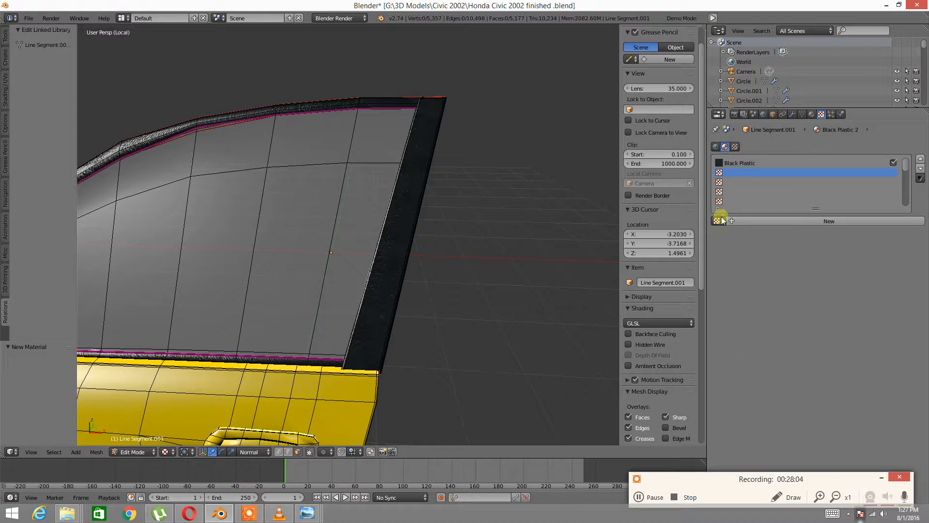
click(722, 220)
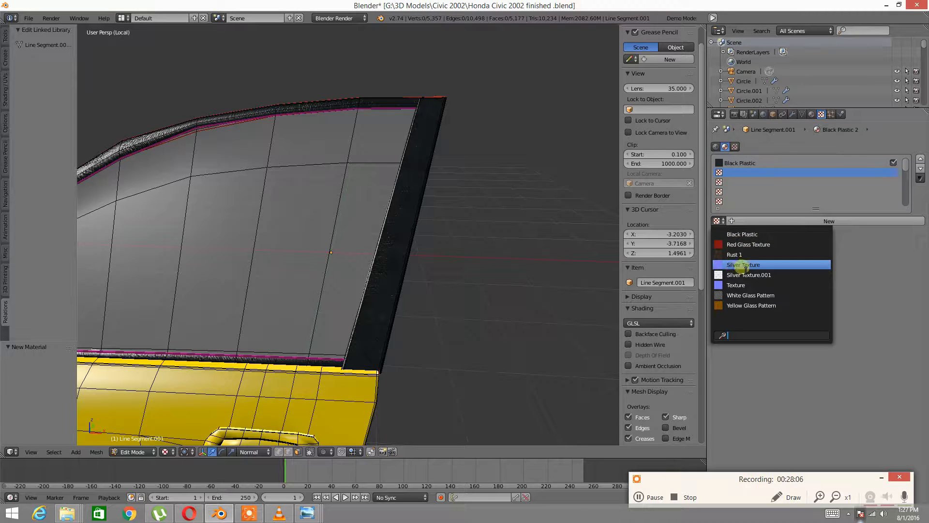
click(742, 235)
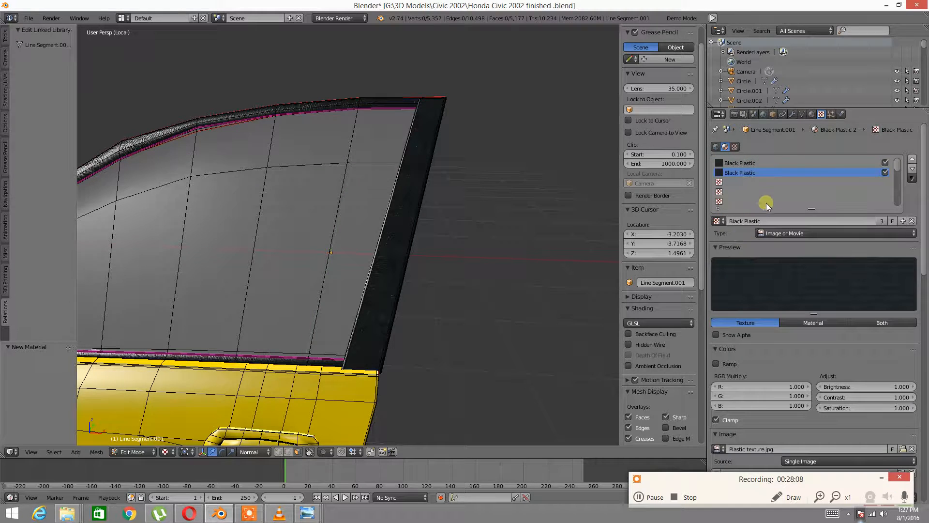
Step: In the second texture slot of Black Plastic 2, enable Normal influence at 0.2 and disable Color influence
scroll(774, 218, down, 2)
scroll(767, 234, up, 2)
scroll(780, 285, down, 2)
scroll(782, 274, up, 2)
scroll(759, 332, down, 20)
scroll(758, 332, up, 6)
scroll(765, 318, up, 18)
scroll(832, 364, down, 20)
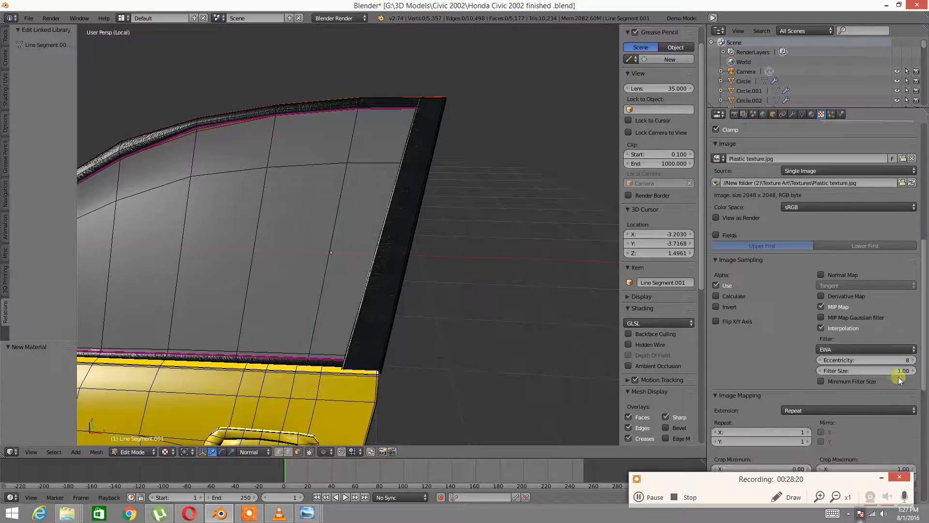
scroll(893, 357, down, 9)
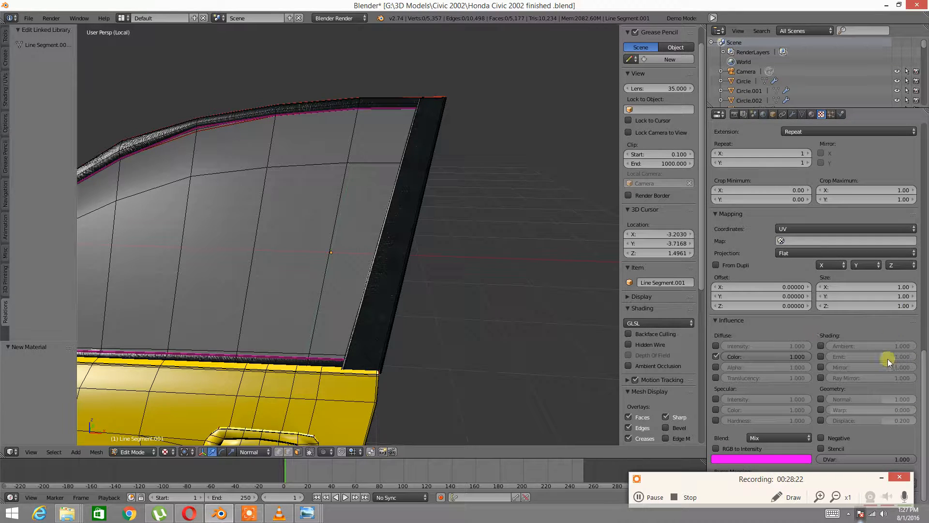
click(822, 396)
click(716, 358)
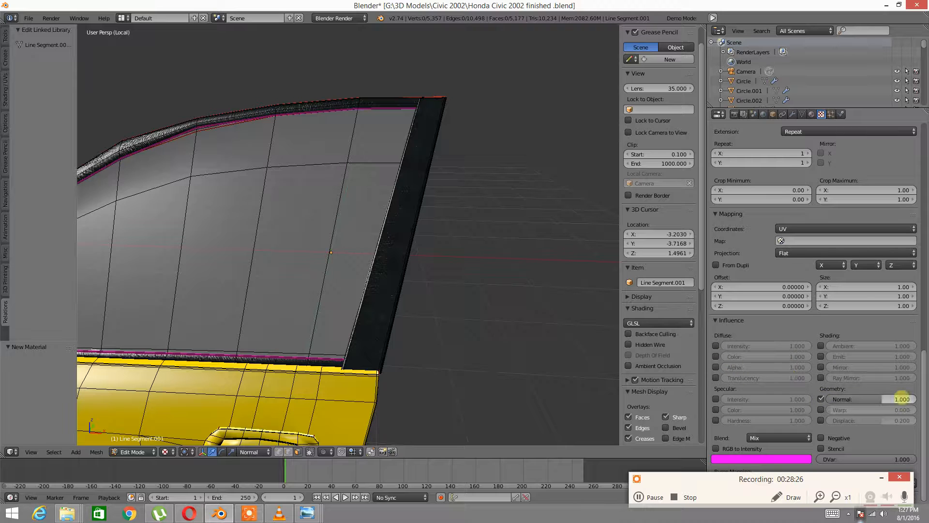
click(903, 398)
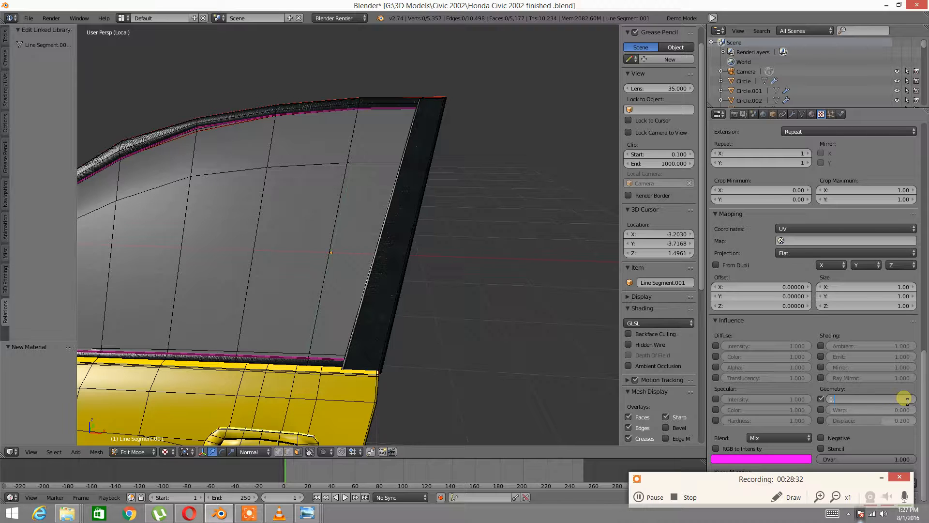
text(0.2)
key(Return)
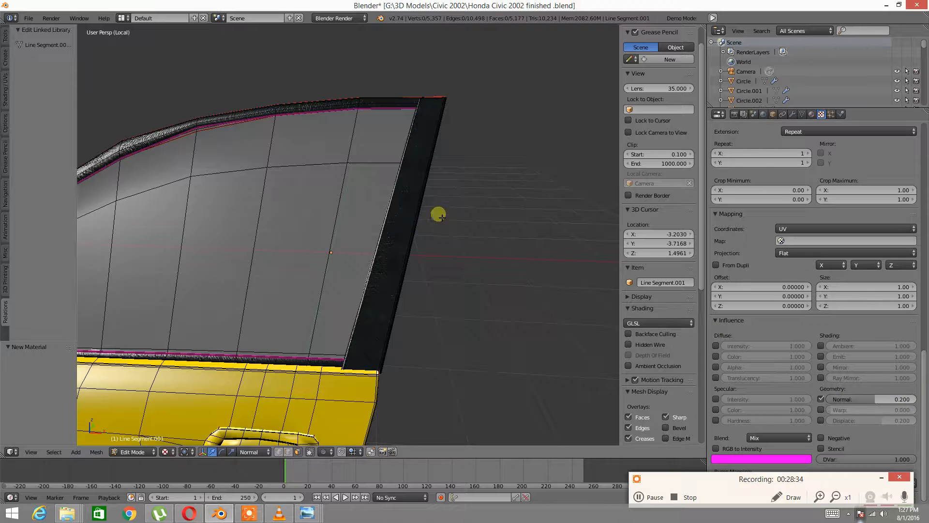
Step: Check the door from another angle and readjust the Normal influence of Black Plastic 2's second texture slot
scroll(867, 291, up, 15)
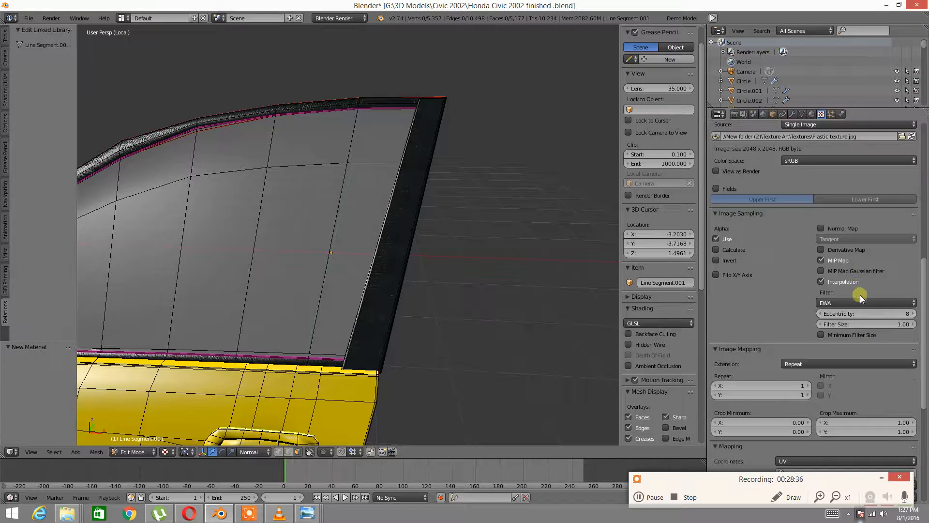
scroll(857, 295, up, 8)
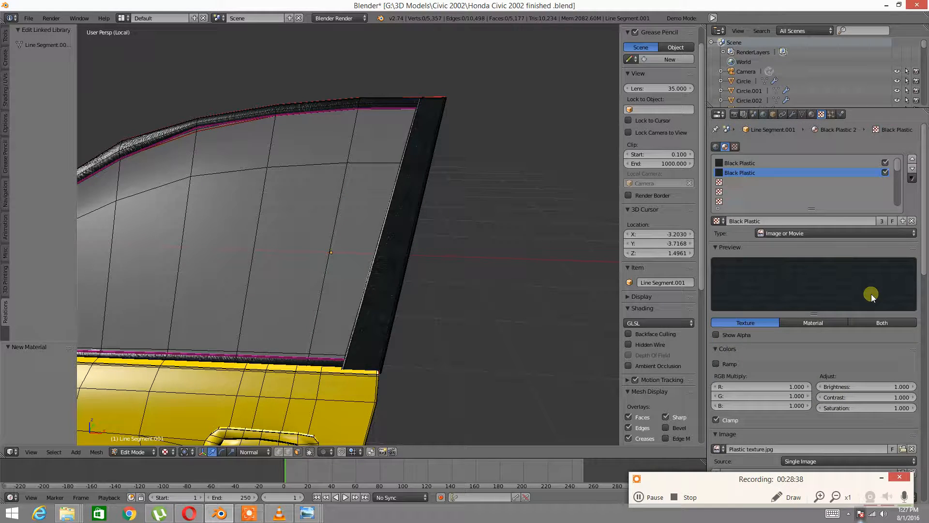
middle_drag(574, 326, 455, 333)
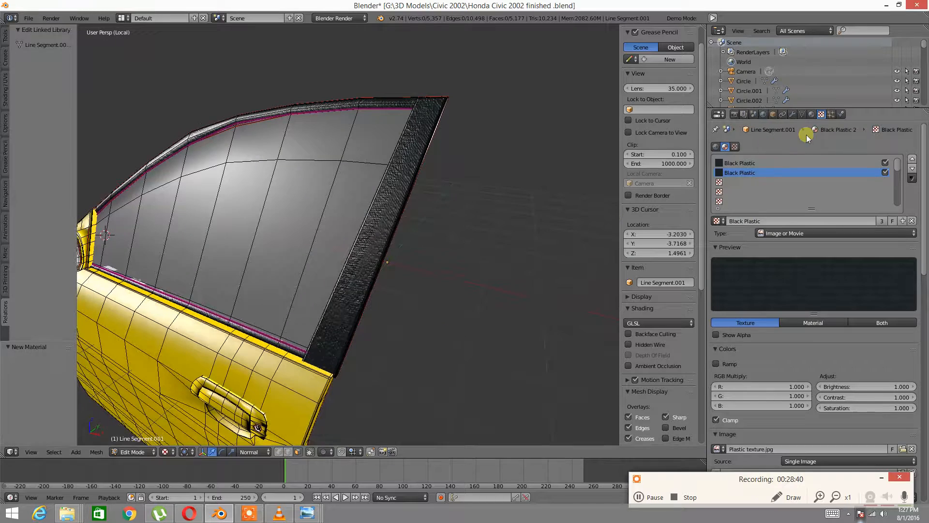
scroll(794, 271, down, 11)
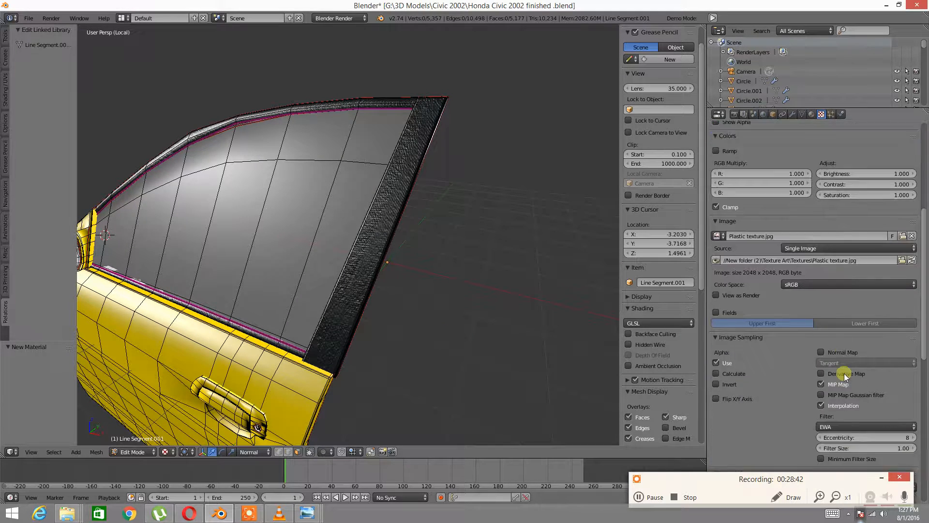
scroll(845, 376, down, 15)
click(904, 400)
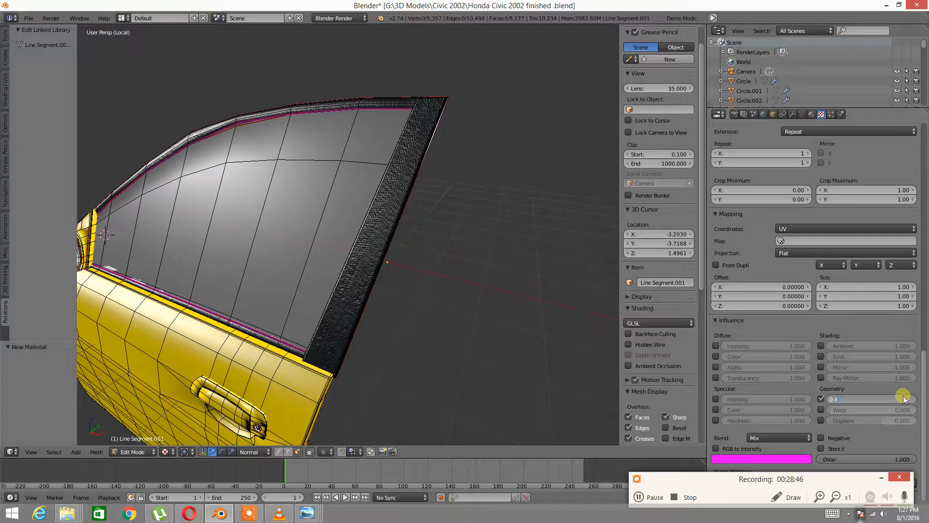
key(Return)
drag(922, 393, 919, 162)
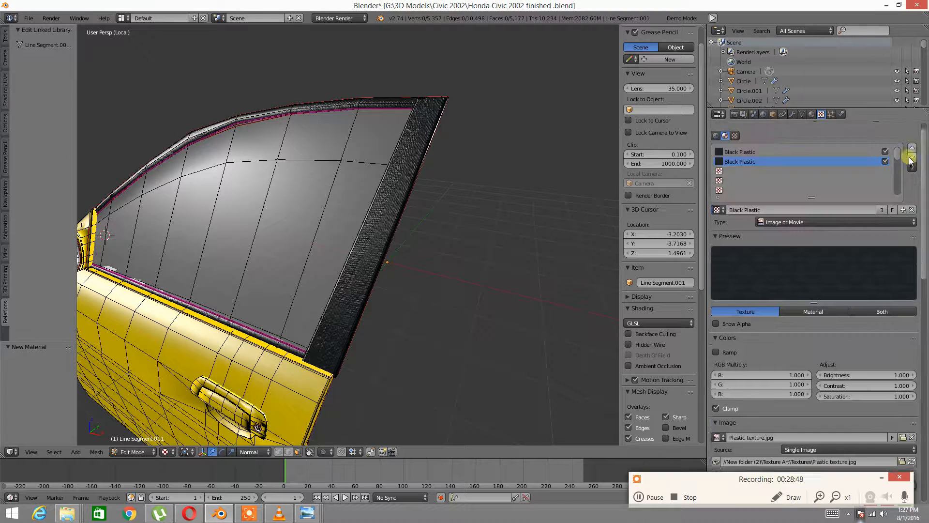
scroll(911, 162, up, 1)
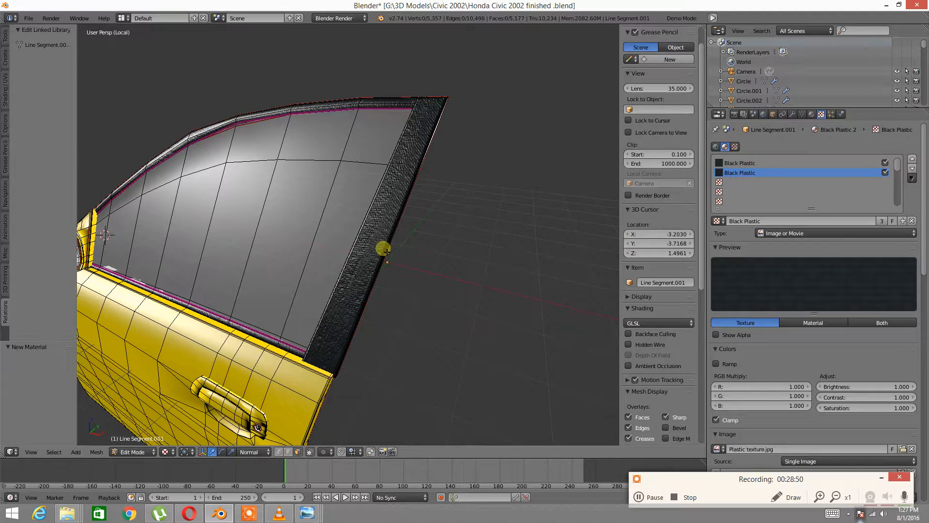
Step: Select the linked faces of the pillar strip behind the window and check the texture slots of its Black Plastic material
right_click(368, 252)
key(ctrl+l)
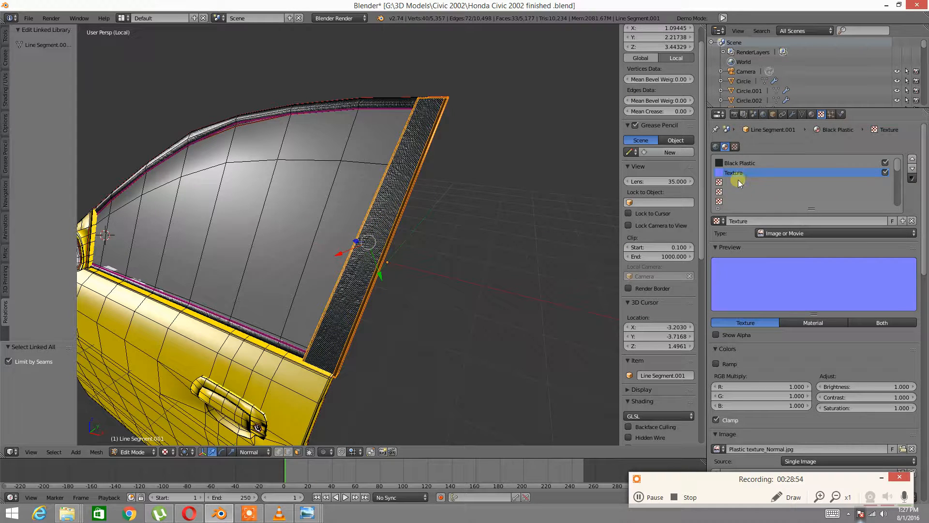
click(811, 115)
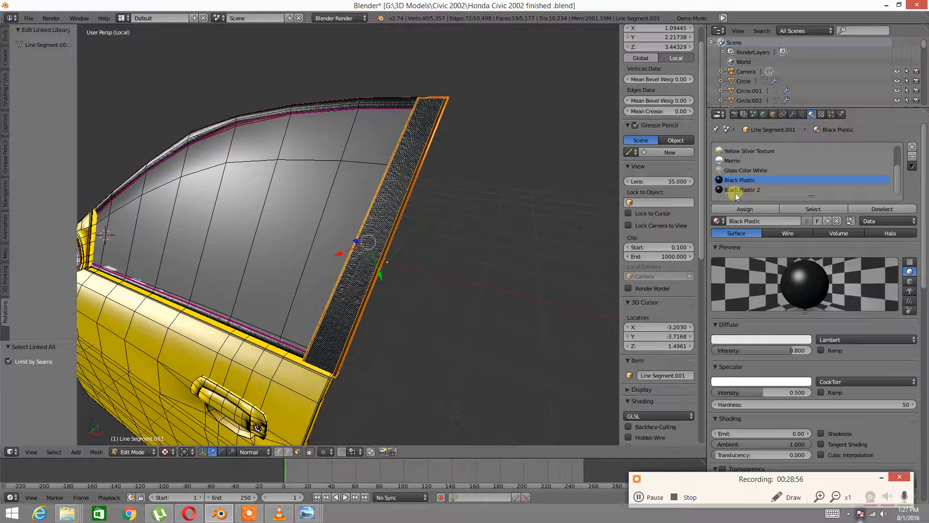
click(822, 115)
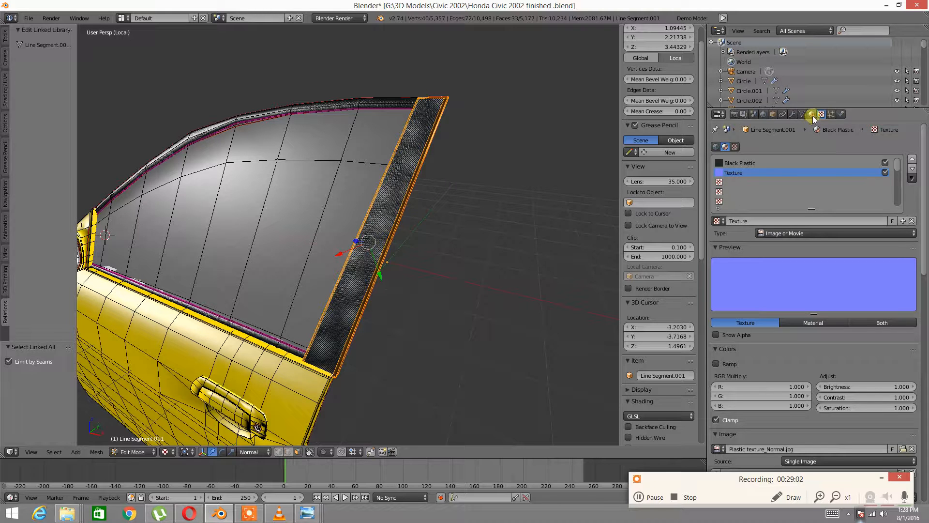
click(812, 115)
click(821, 115)
click(884, 173)
Step: Load the normal-map texture named Texture into Black Plastic 2's second texture slot and assign the material to the selected strip faces
click(811, 116)
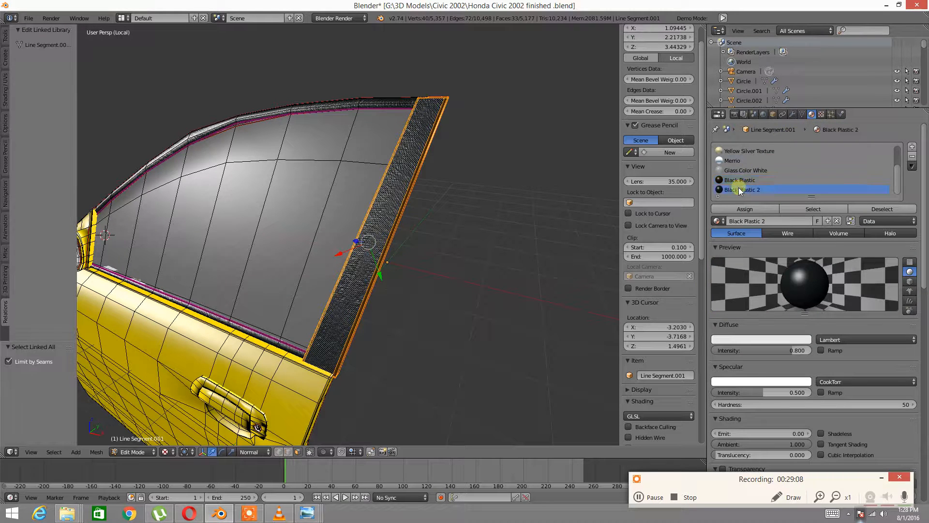
click(820, 114)
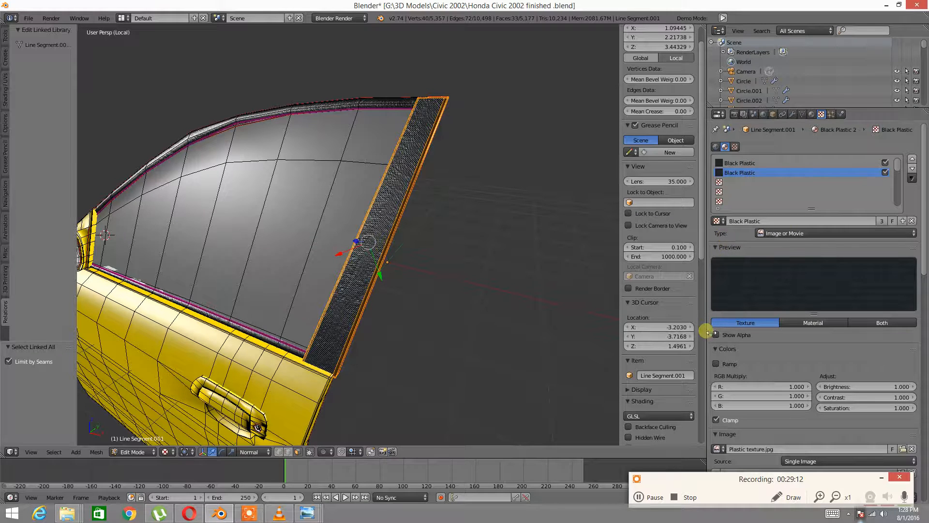
click(723, 222)
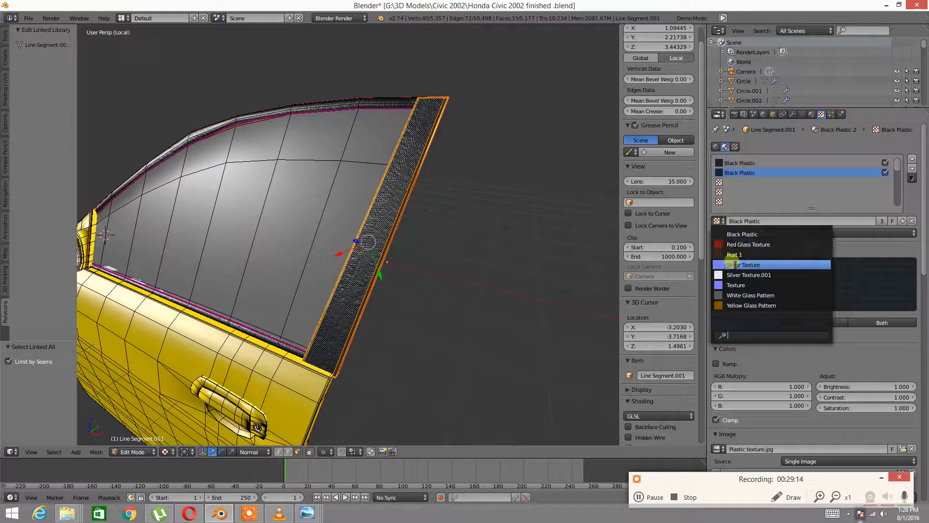
click(736, 281)
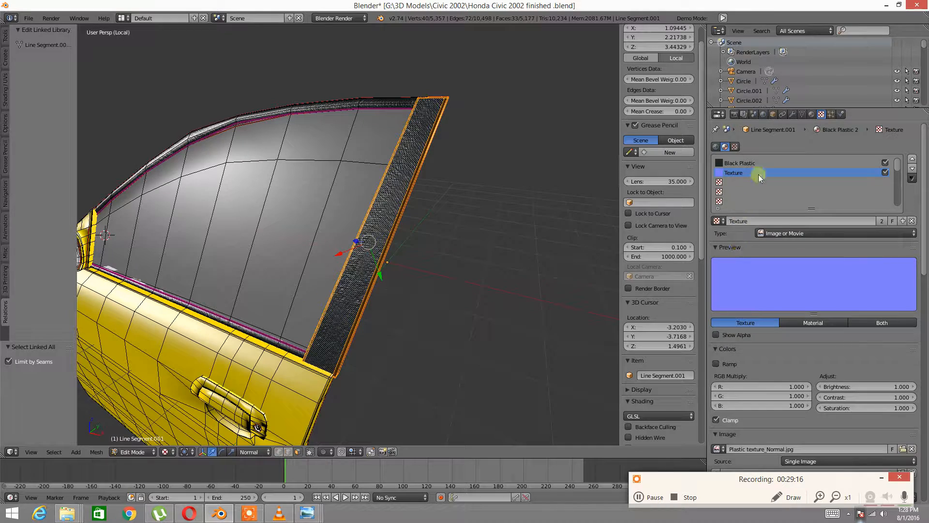
click(811, 115)
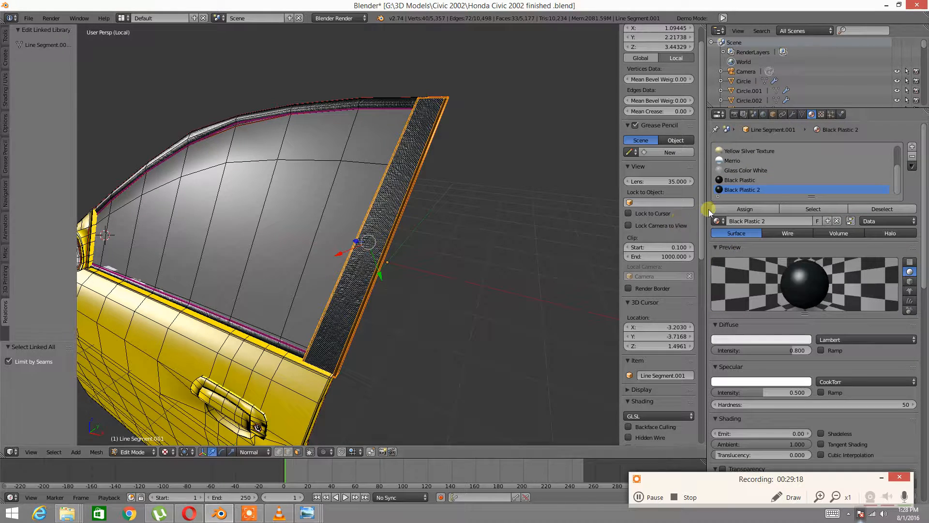
click(735, 209)
scroll(393, 268, up, 5)
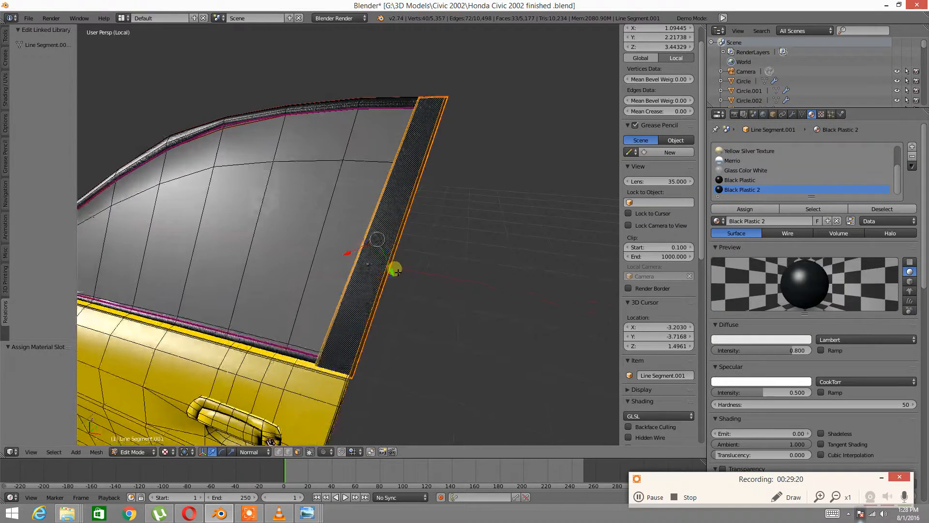
Step: Try a mapping size of 10 in X and Y for Black Plastic 2's normal-map texture
click(821, 116)
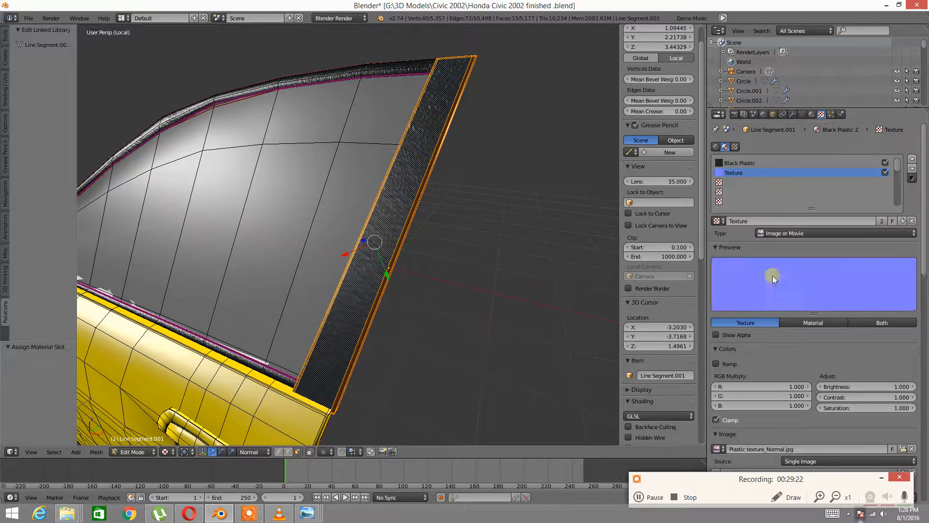
scroll(810, 320, down, 10)
scroll(823, 336, down, 7)
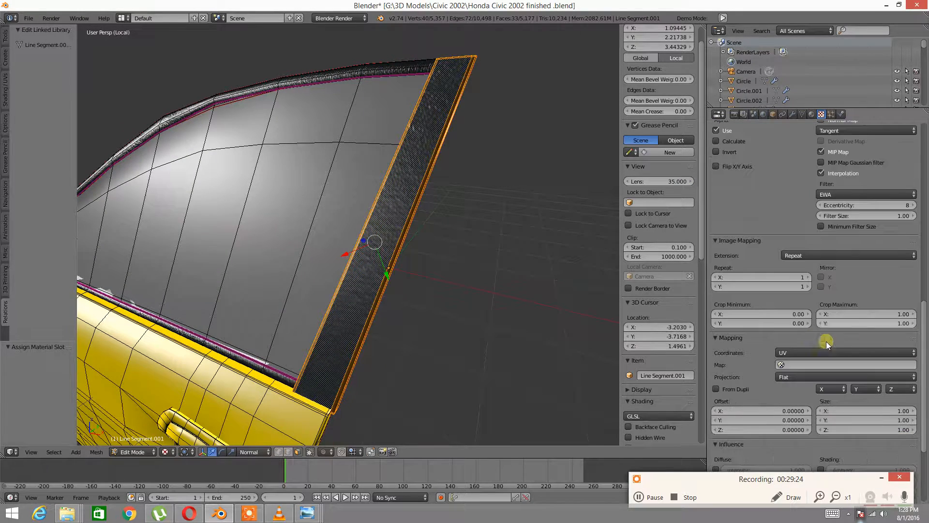
click(876, 411)
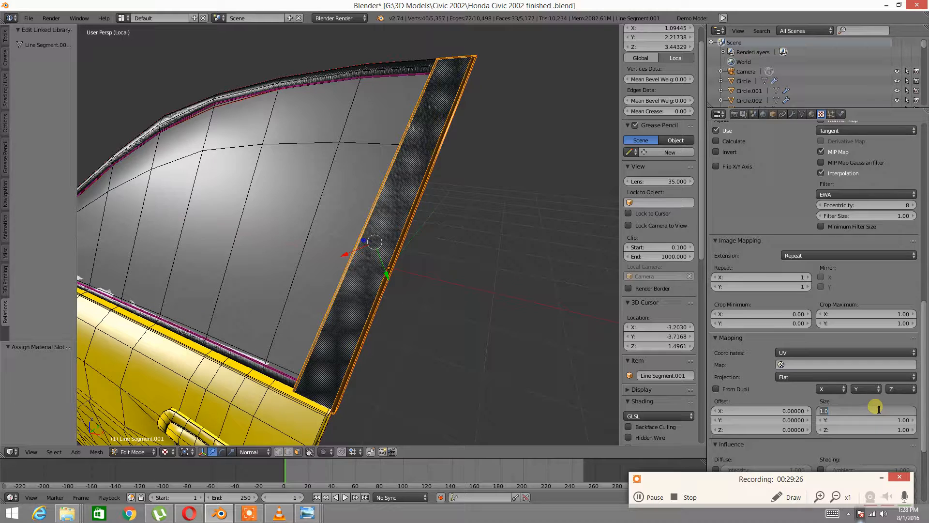
key(Return)
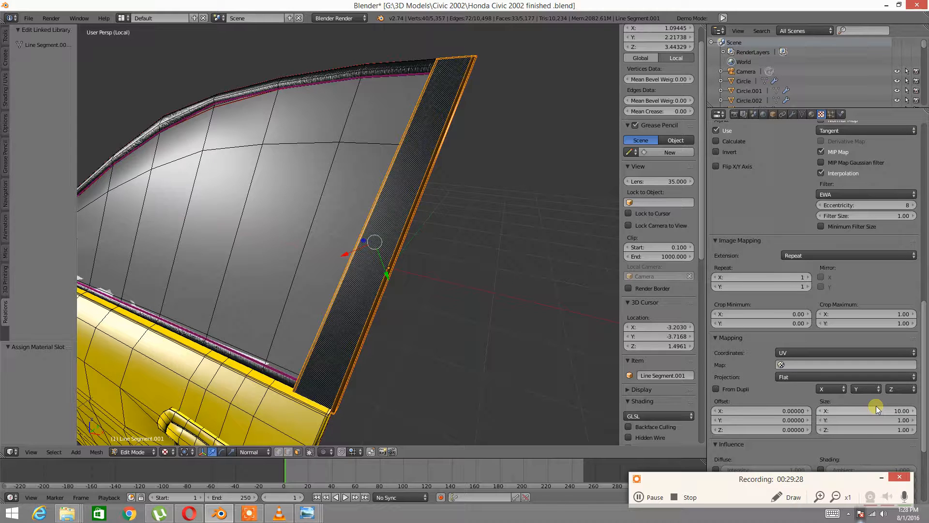
click(892, 420)
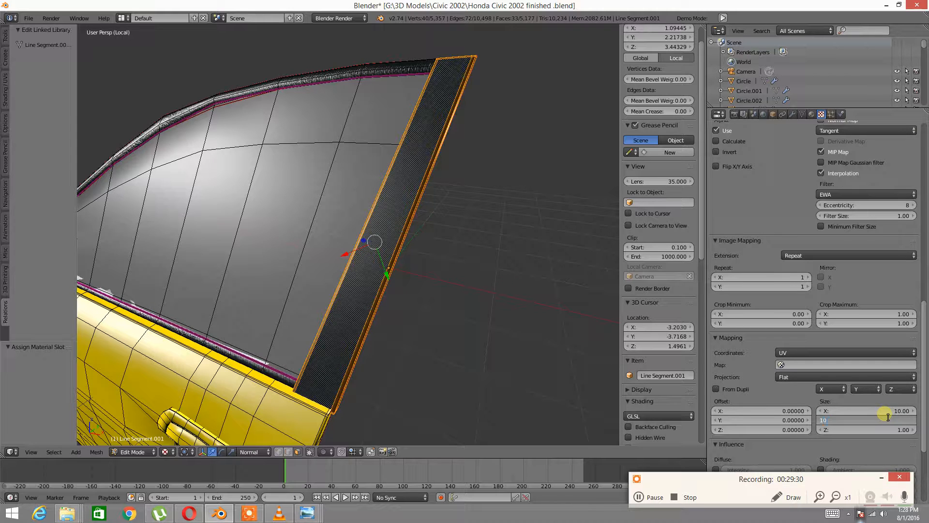
key(Return)
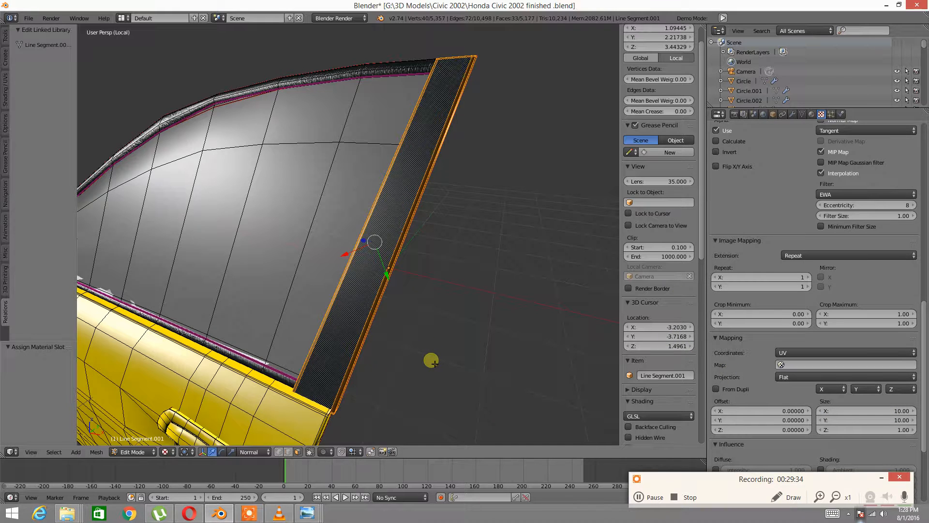
Step: Return the door to Object Mode and inspect the pillar strip's texture up close
key(Tab)
click(354, 363)
middle_drag(382, 314, 367, 299)
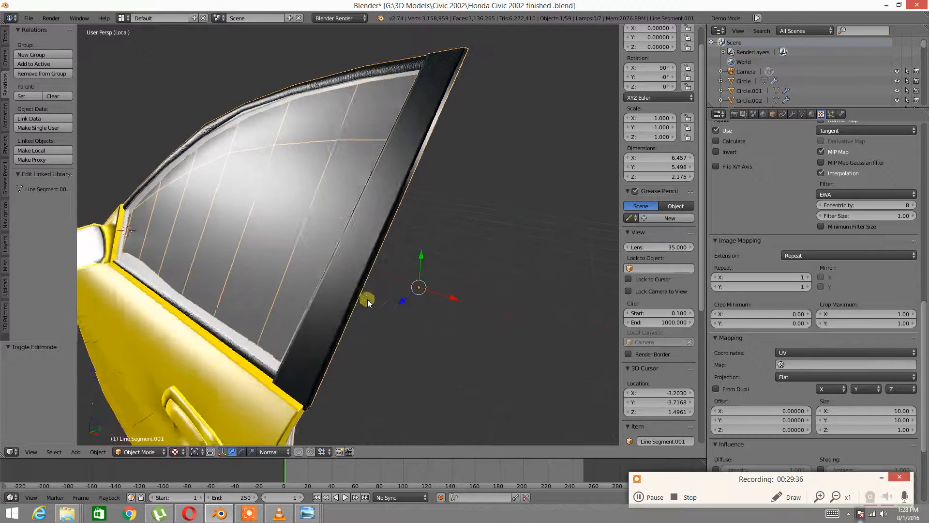
scroll(367, 298, up, 5)
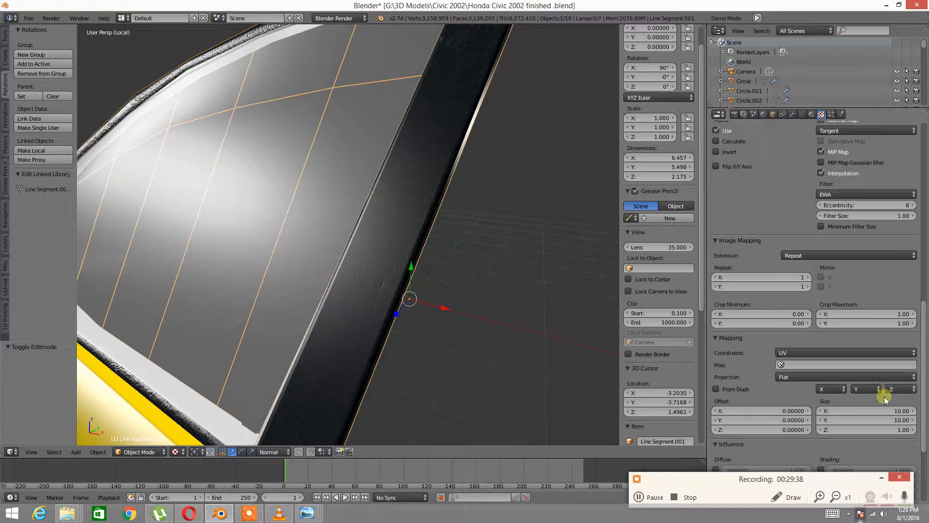
Step: Set the normal-map texture's mapping size to 6 in X and Y, and check the strip
click(876, 410)
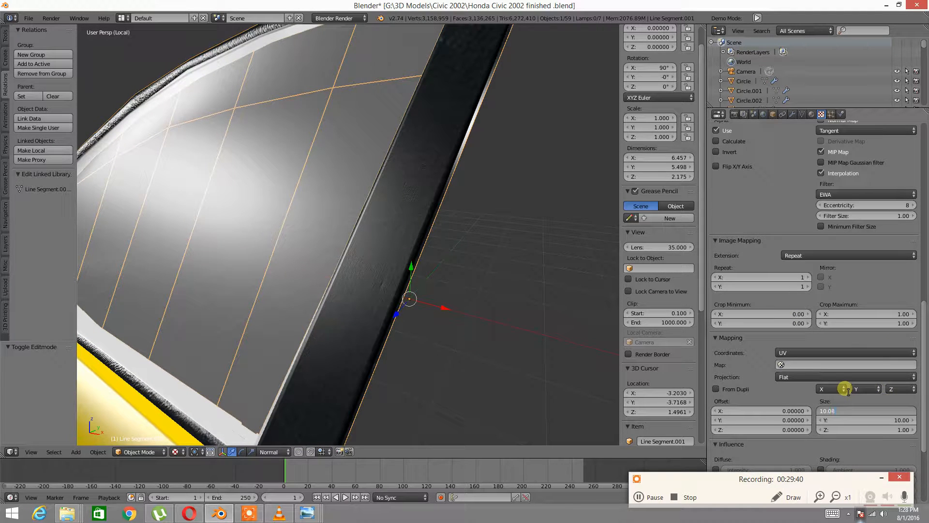
key(Tab)
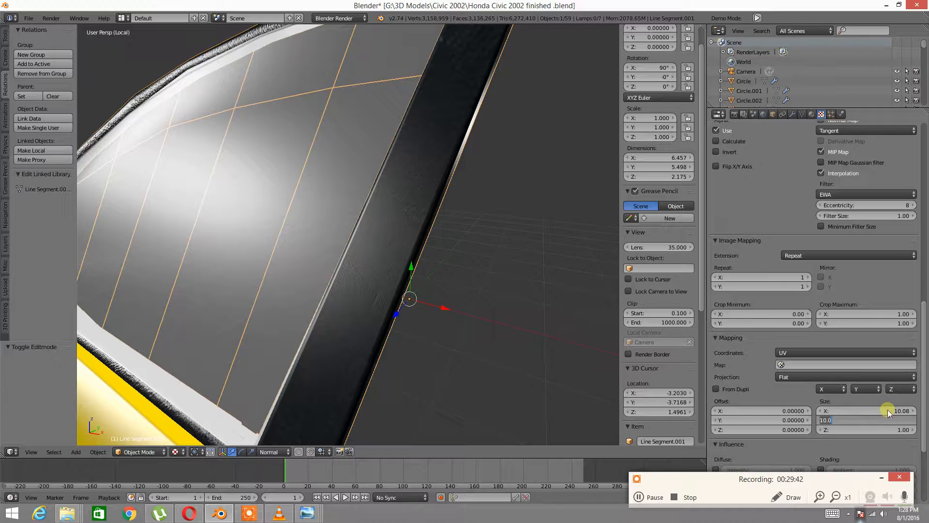
click(889, 411)
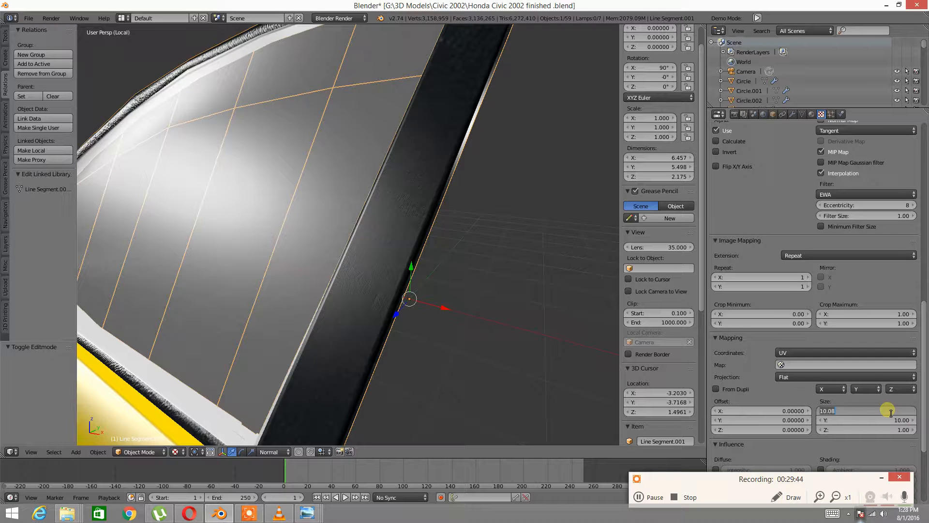
text(6)
key(Return)
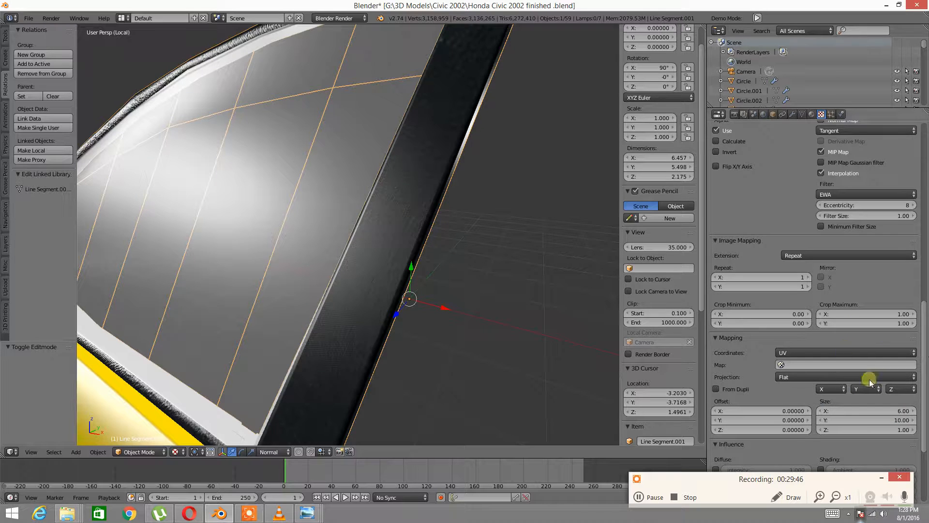
click(899, 421)
text(6)
key(Return)
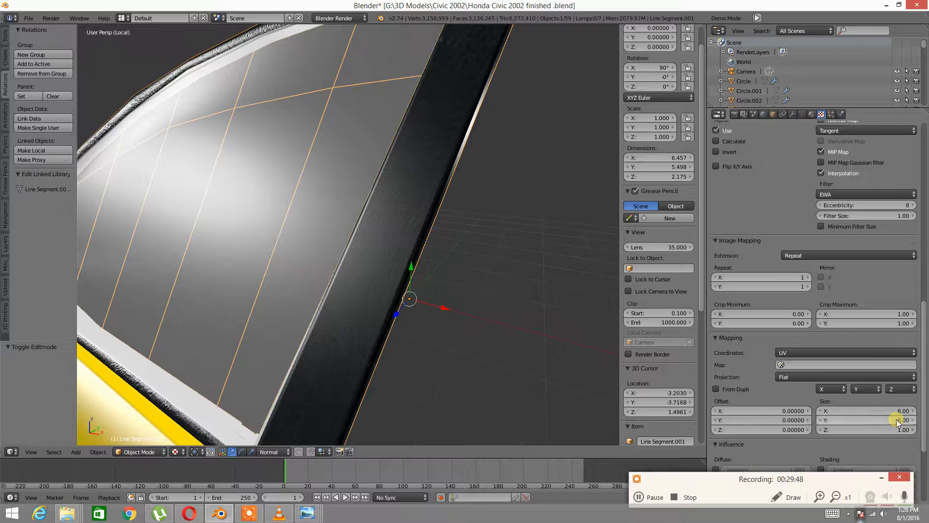
scroll(368, 190, down, 2)
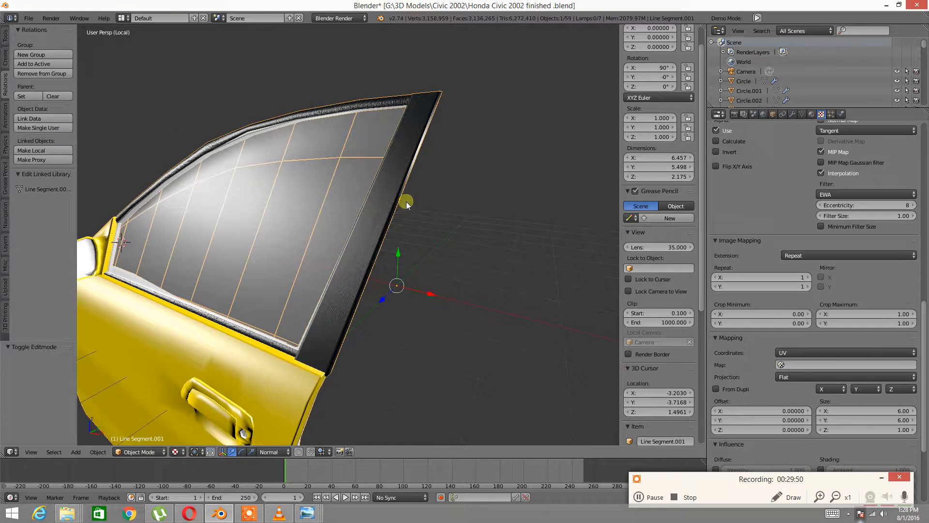
Step: Set the normal-map texture's mapping size to 5 in X and Y, and check the pillar strip
scroll(406, 201, up, 2)
click(898, 409)
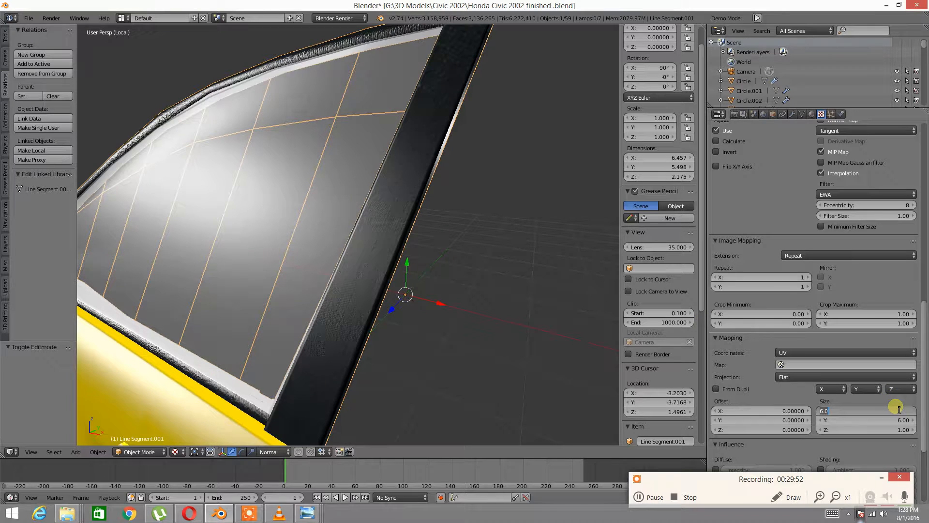
key(Return)
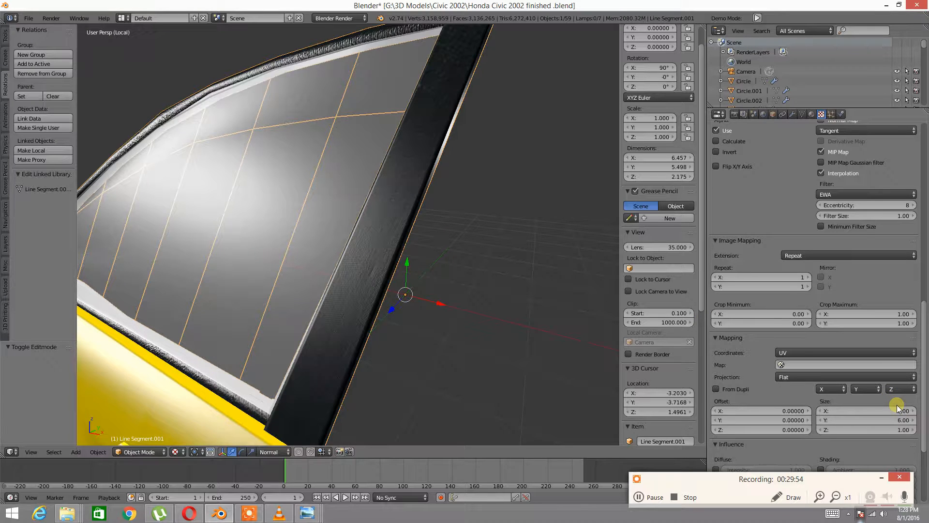
click(897, 421)
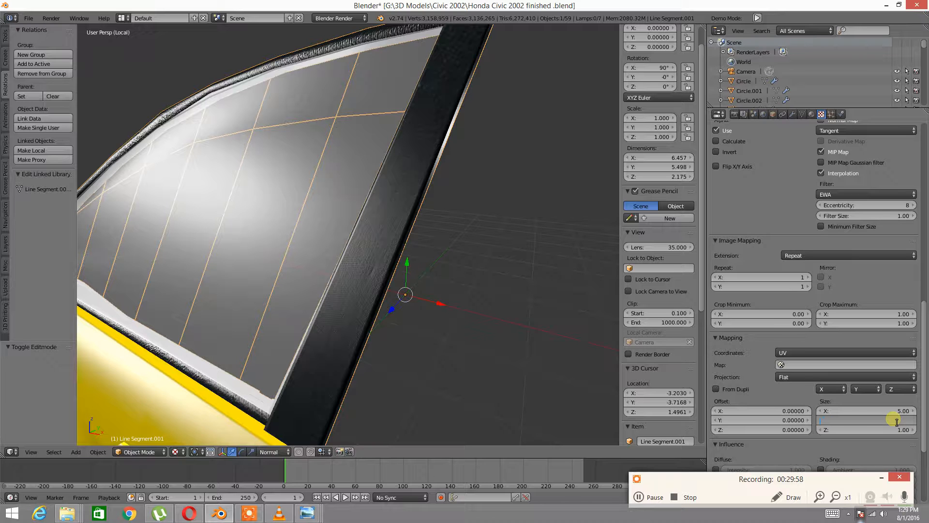
key(Return)
middle_drag(327, 94, 352, 155)
Step: Set the mapping size of Black Plastic 2's first texture, Black Plastic, to 5 in X and Y
scroll(726, 237, up, 15)
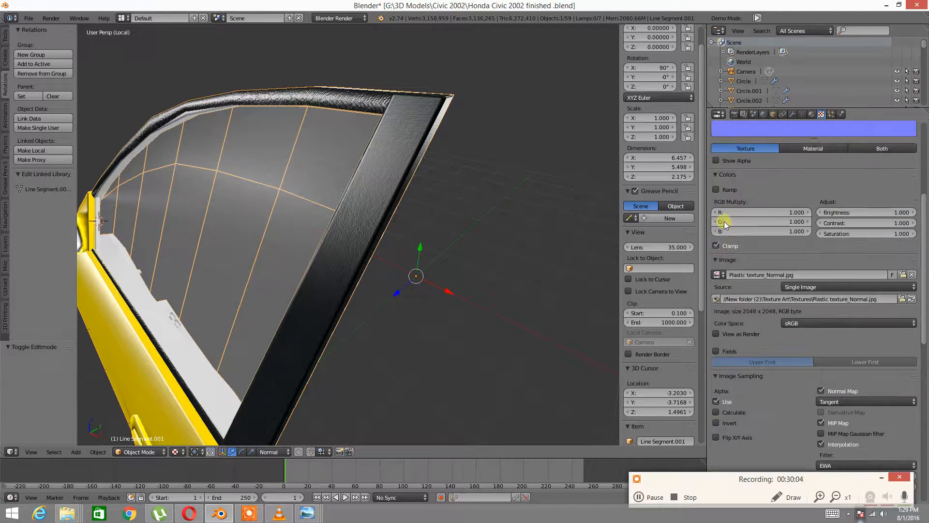
scroll(719, 217, up, 3)
click(732, 160)
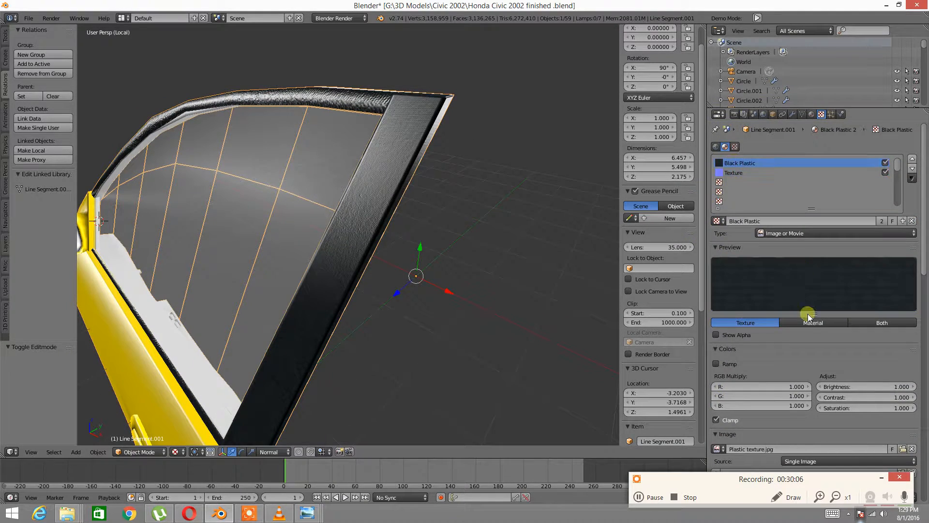
scroll(817, 312, down, 7)
scroll(817, 312, down, 20)
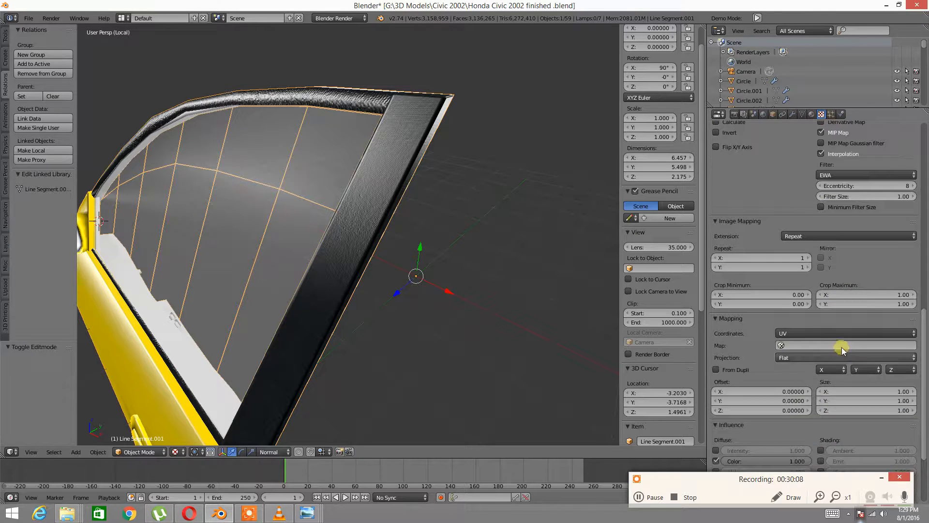
text(5)
key(Return)
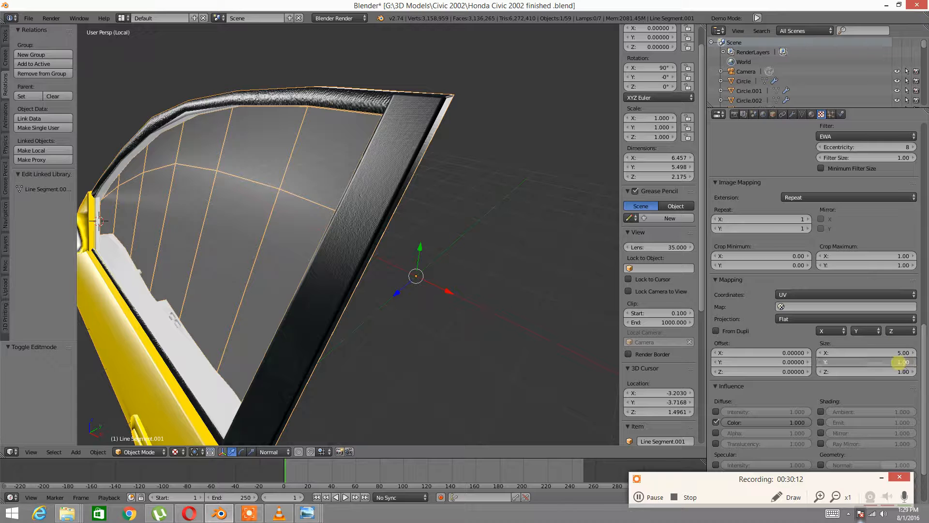
key(Return)
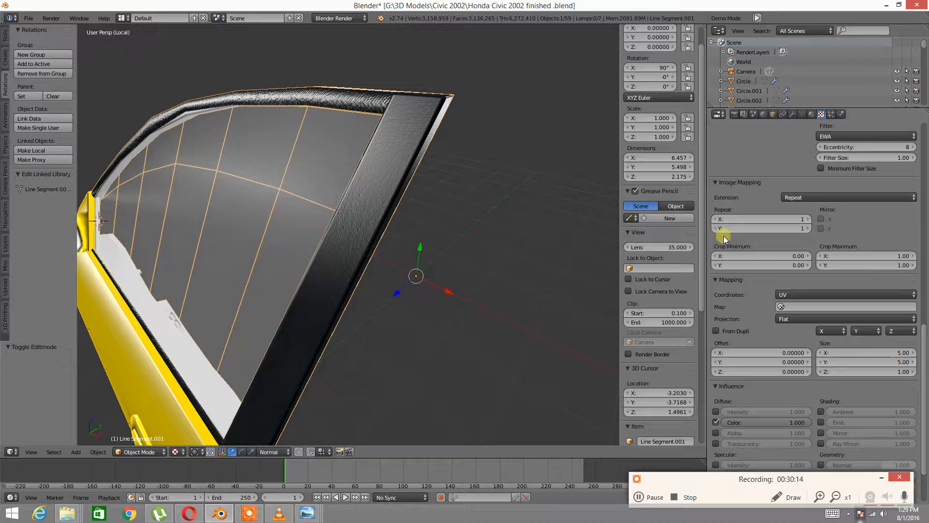
Step: Enter Edit Mode on the door, clear the strip selection and switch the viewport to Solid shading
scroll(414, 234, down, 1)
scroll(414, 234, down, 1)
middle_drag(308, 231, 274, 218)
scroll(365, 224, up, 3)
scroll(340, 233, up, 2)
middle_drag(341, 233, 322, 226)
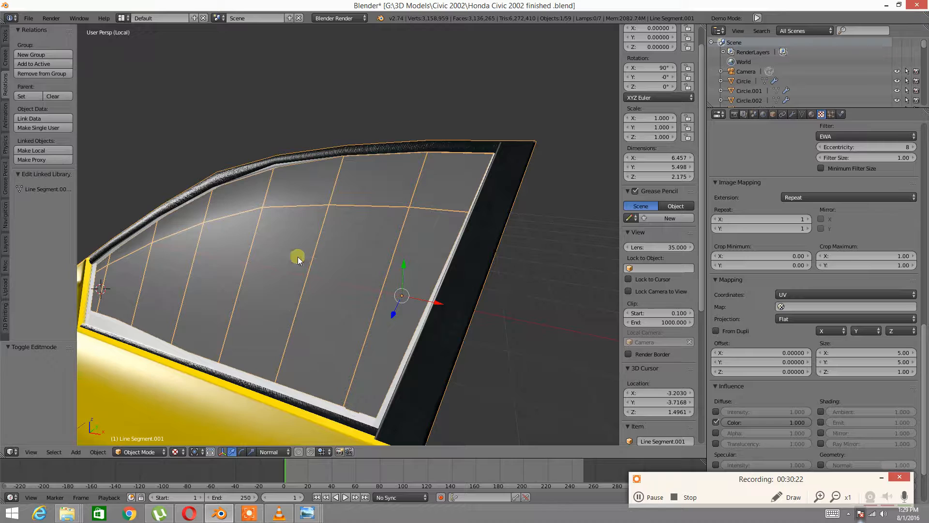
key(Tab)
click(387, 253)
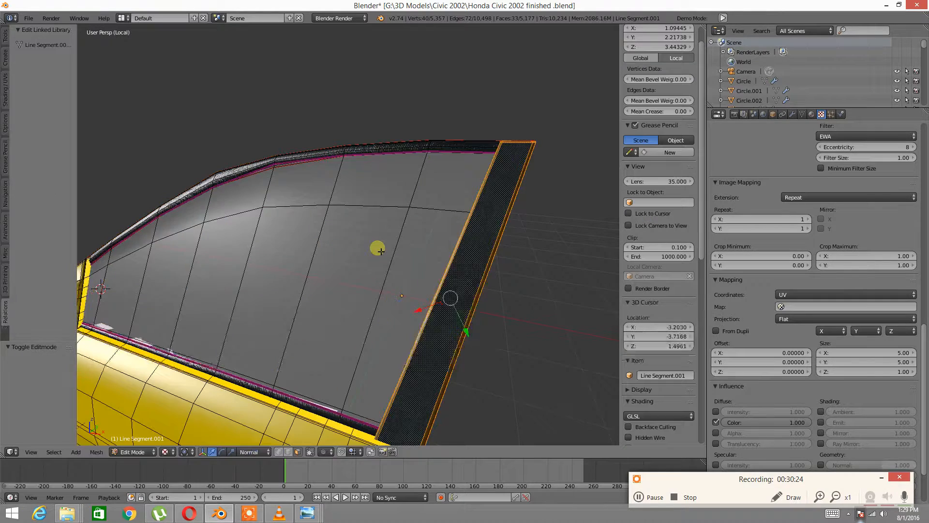
scroll(382, 242, up, 1)
middle_drag(382, 242, 380, 201)
middle_drag(374, 160, 356, 156)
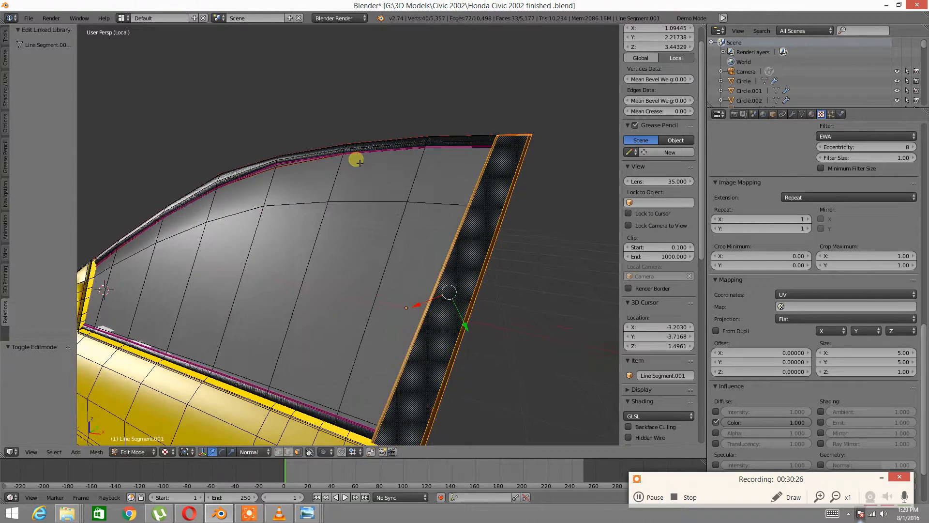
key(a)
key(z)
click(364, 249)
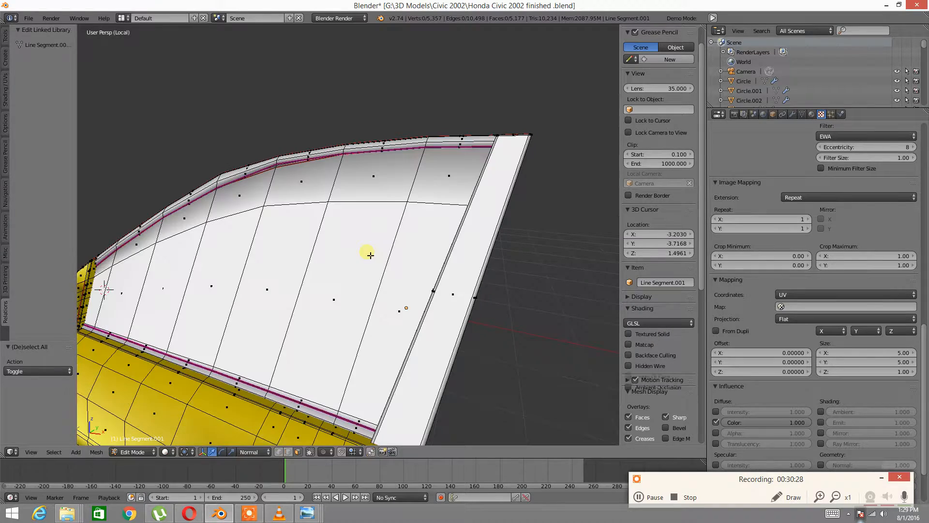
Step: Select the window glass with Select Linked, grow the selection over its surrounding trim, and hide all other geometry
scroll(324, 237, up, 3)
right_click(331, 260)
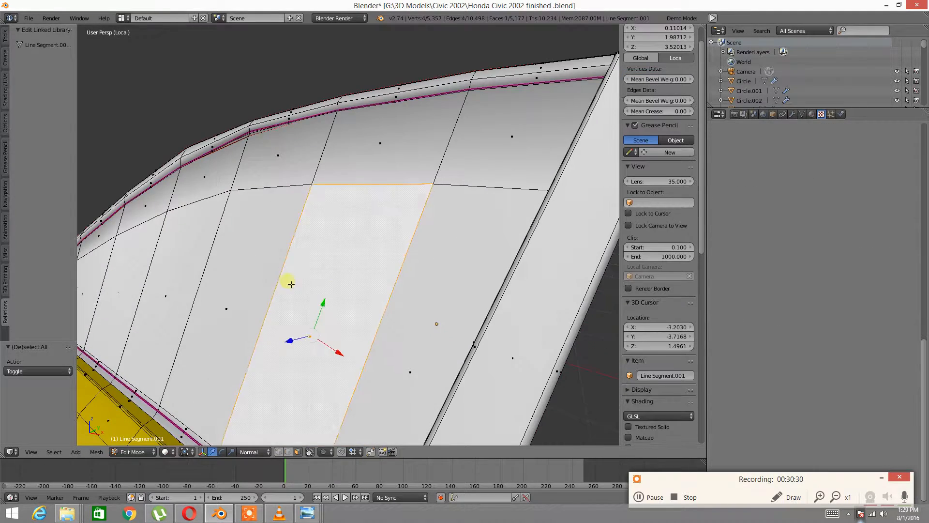
scroll(297, 278, down, 2)
key(ctrl+l)
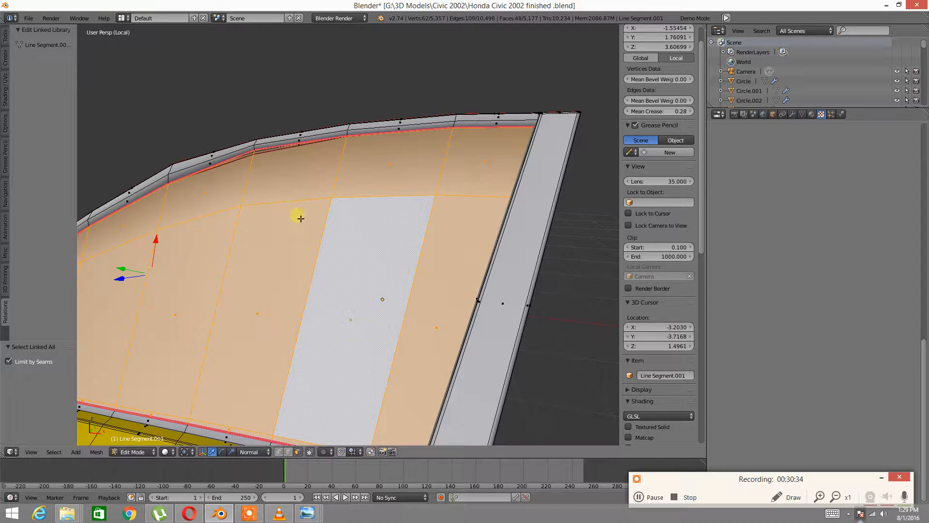
key(ctrl+KP_Add)
key(ctrl+KP_Add)
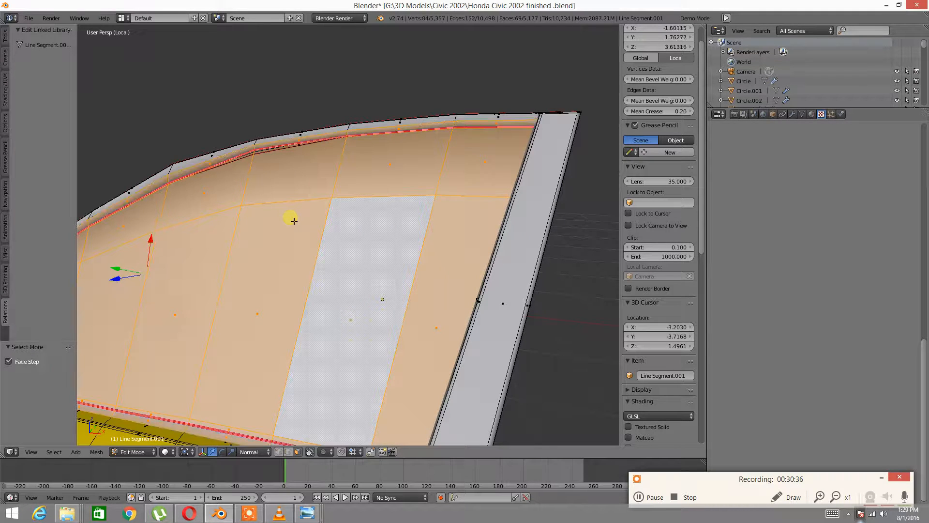
key(ctrl+i)
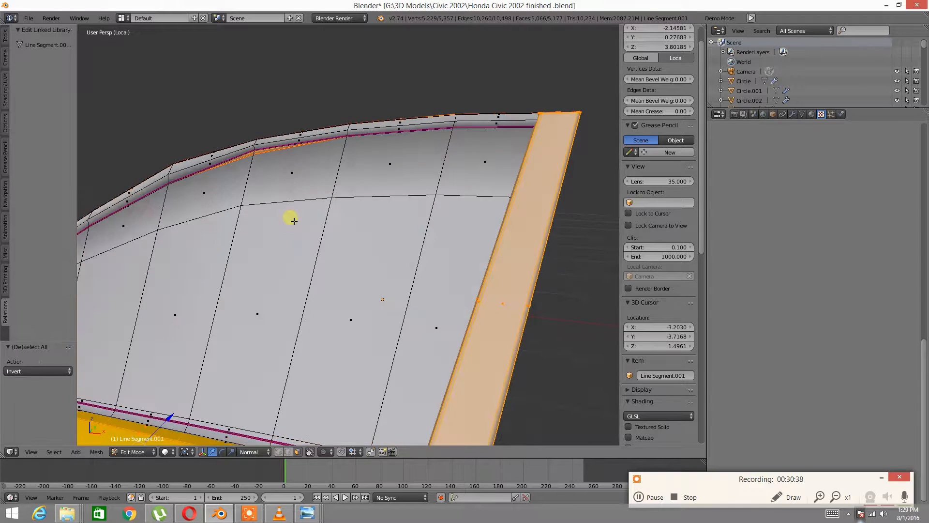
key(h)
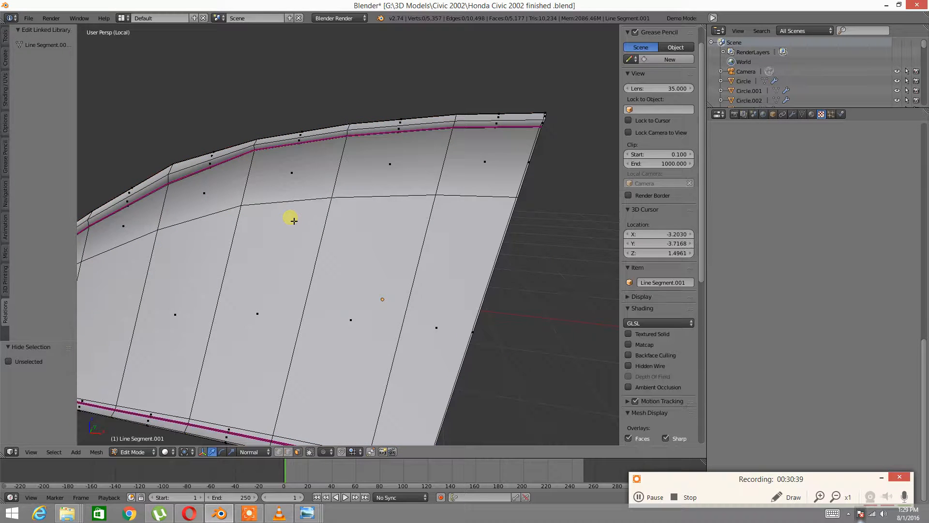
Step: Select the seam-bounded window glass and invert the selection so that only the trim above and below it is selected
right_click(275, 302)
key(ctrl+l)
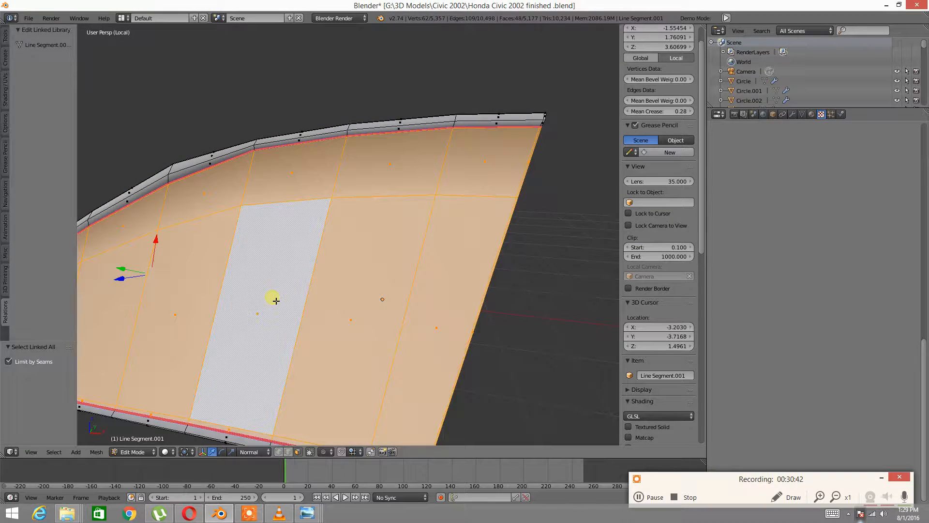
shift+middle_drag(244, 340, 314, 249)
scroll(309, 257, up, 3)
scroll(299, 232, up, 4)
scroll(314, 248, down, 9)
middle_drag(308, 156, 306, 208)
key(ctrl+i)
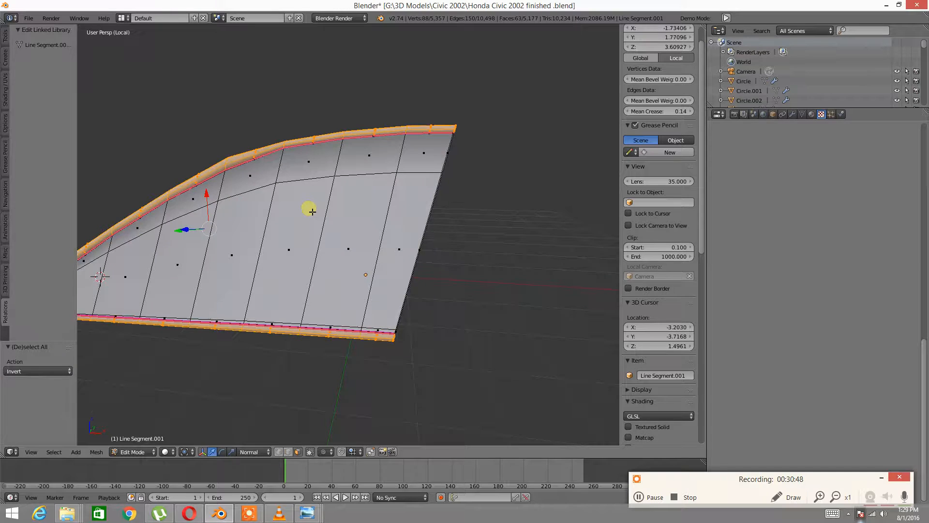
Step: Assign the Black Plastic 2 material to the selected window trim faces
click(806, 114)
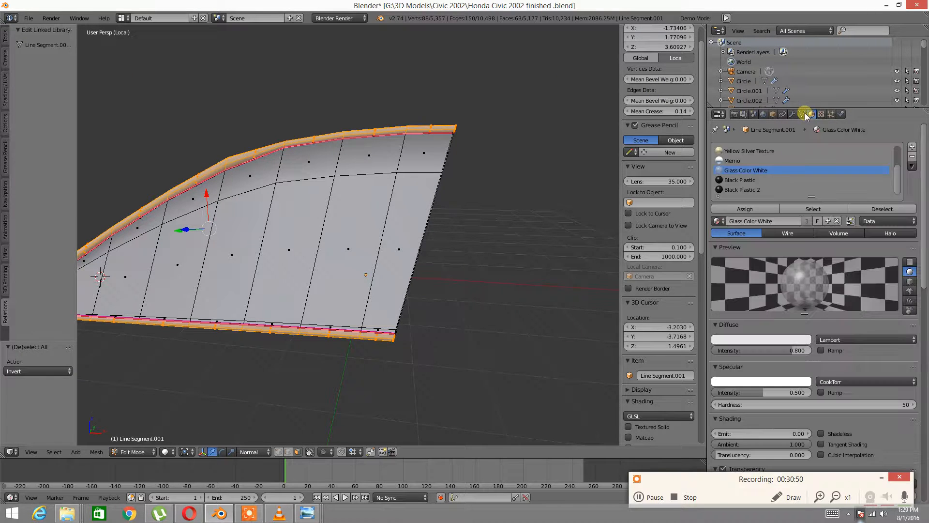
click(740, 180)
click(742, 189)
click(745, 208)
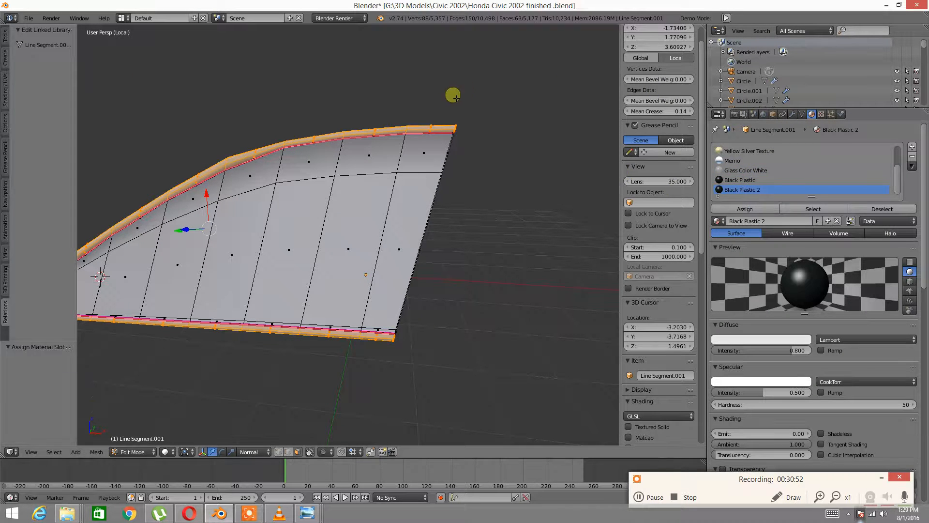
Step: Switch the viewport to Texture shading, inspect the trim, reveal all hidden geometry and clear the selection
click(166, 451)
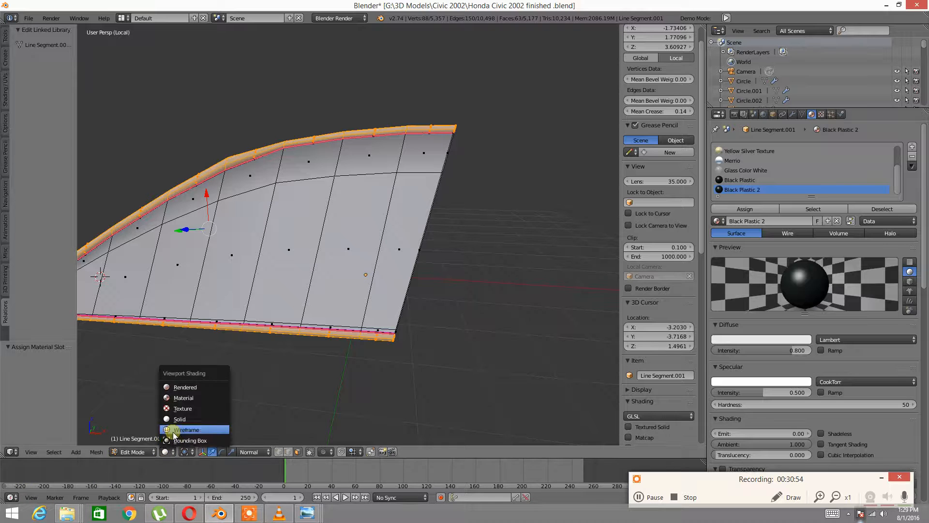
click(179, 408)
scroll(313, 232, up, 4)
middle_drag(313, 232, 321, 214)
shift+middle_drag(370, 163, 306, 310)
middle_drag(314, 251, 341, 231)
key(a)
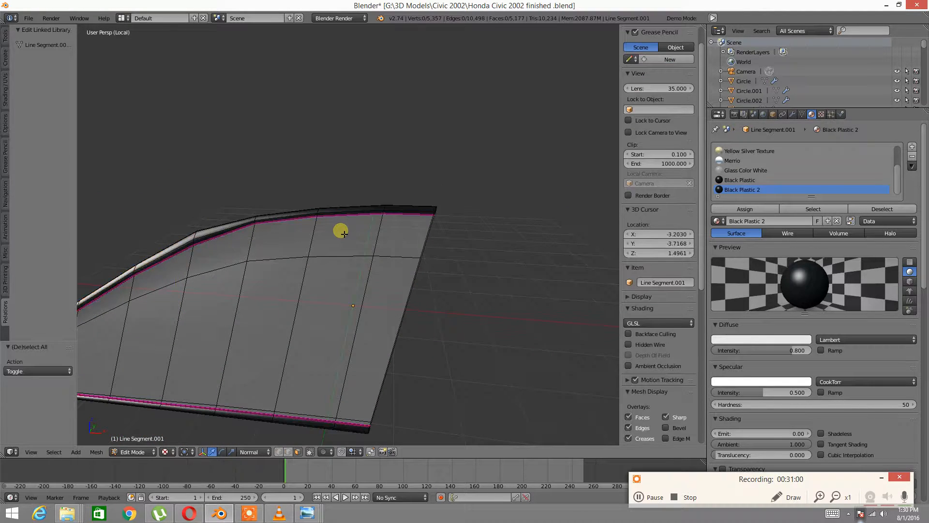
key(alt+h)
key(a)
scroll(338, 230, down, 5)
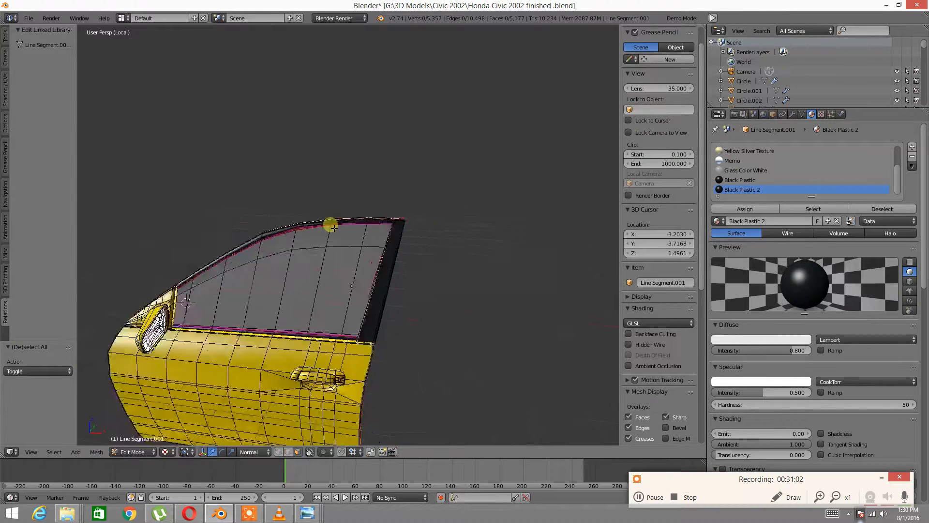
Step: Select the door's whole inner frame around the window and interior panel with Select Linked, limited by seams
middle_drag(358, 260, 291, 286)
scroll(341, 305, up, 5)
middle_drag(345, 315, 289, 244)
right_click(289, 244)
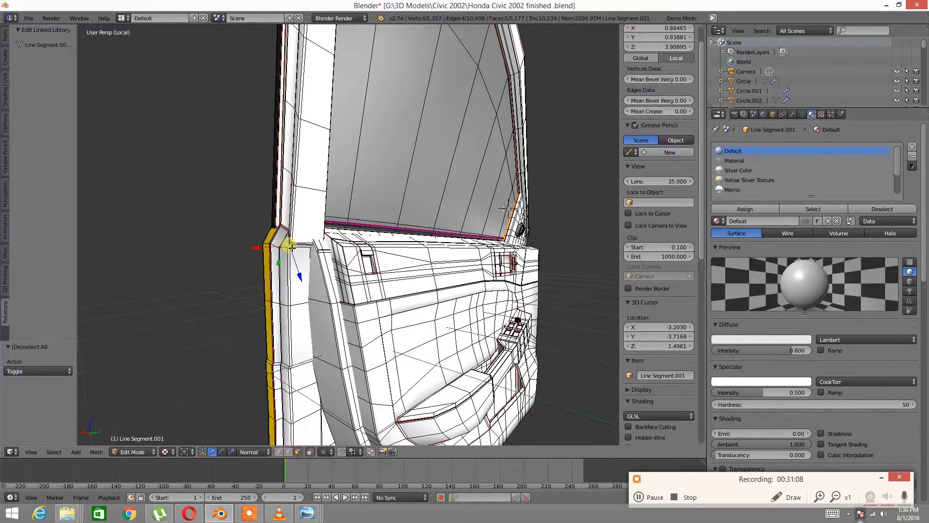
key(ctrl+l)
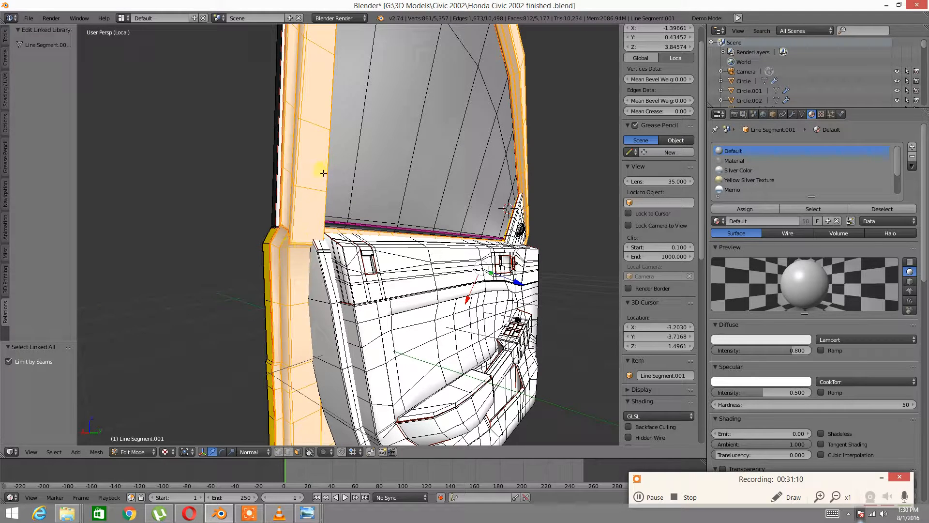
Step: Open the reference photo maxresdefault (3).jpg from the Civic 2002 folder, study the door's interior, and return to Blender
mouse_move(307, 517)
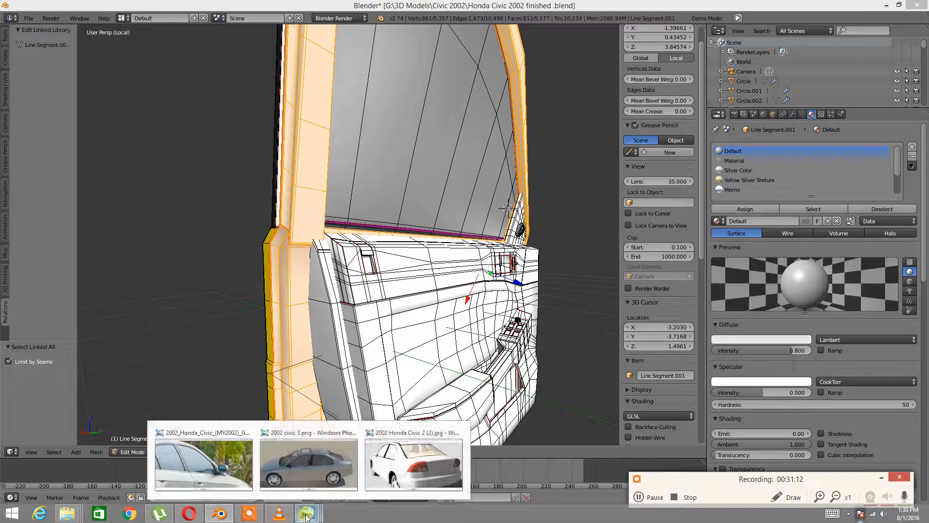
mouse_move(67, 514)
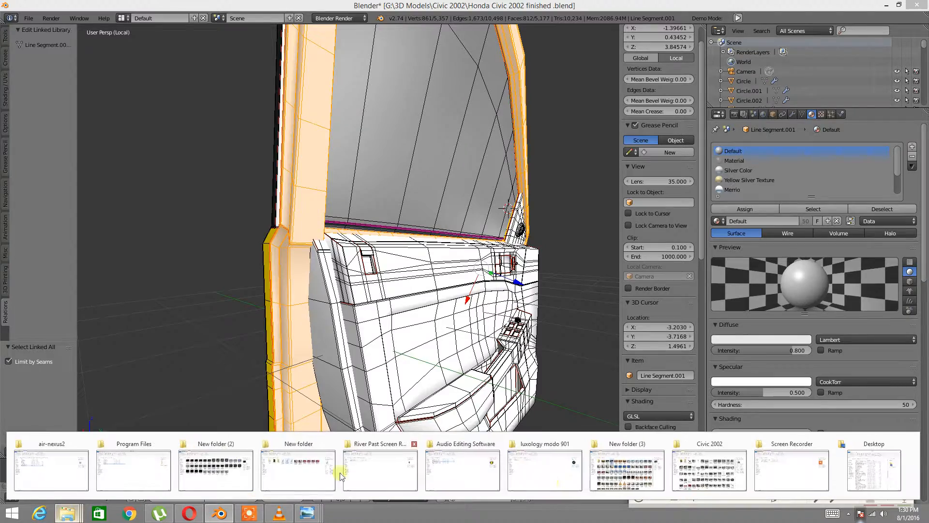
click(701, 465)
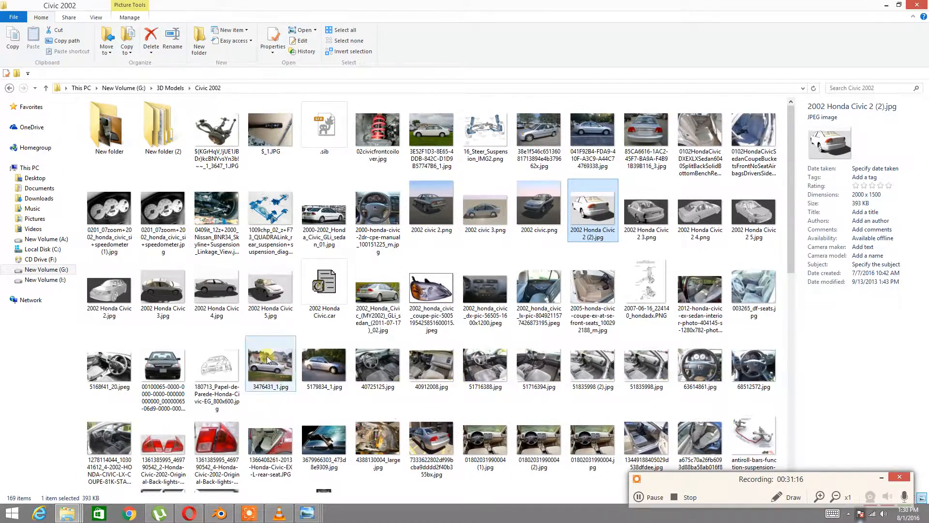
scroll(268, 359, down, 10)
click(430, 341)
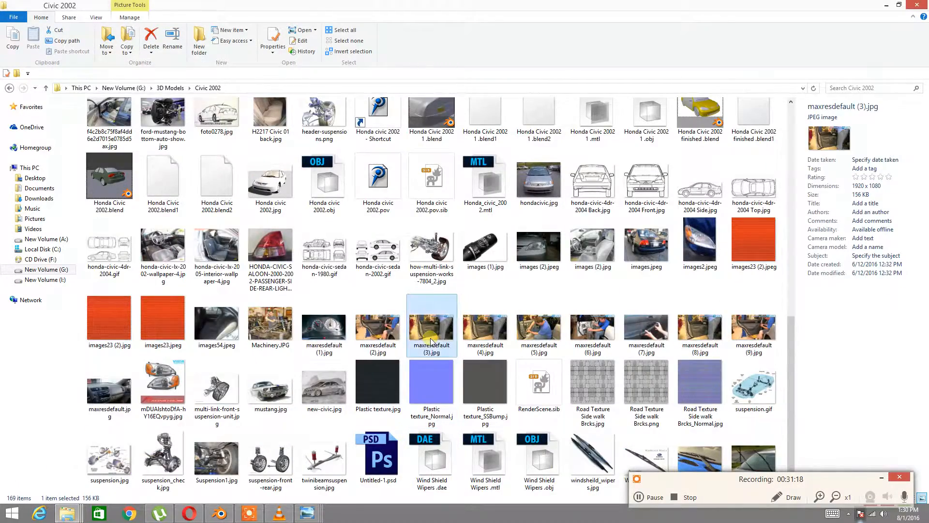
double_click(431, 341)
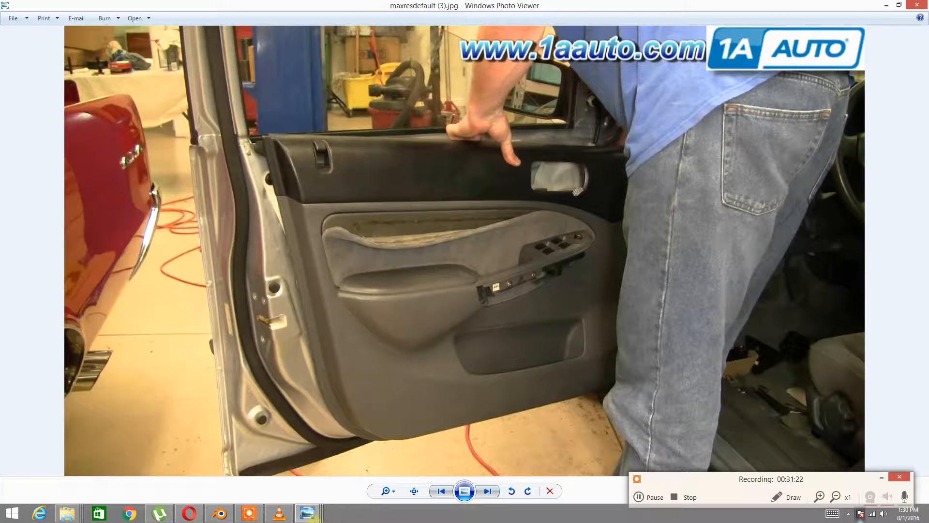
click(219, 513)
mouse_move(308, 513)
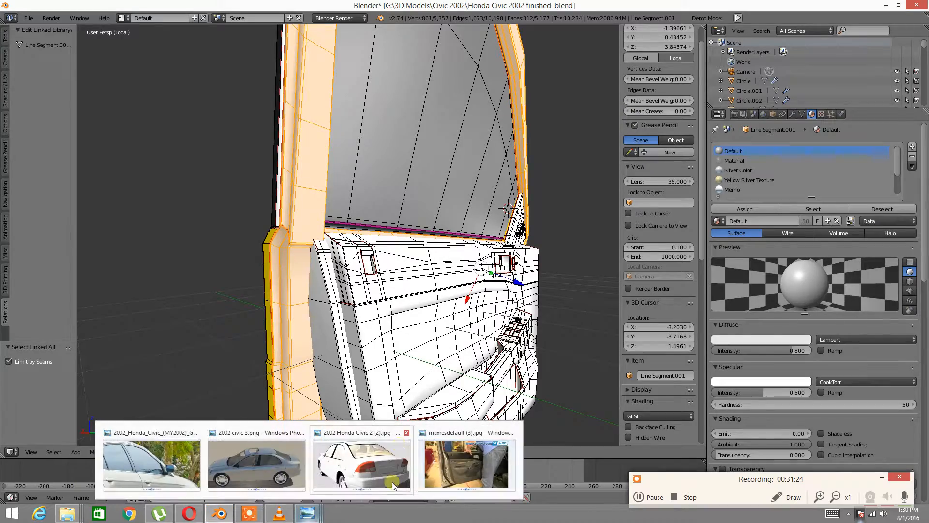
Step: Assign the Yellow Silver Texture material to the selected inner door frame
middle_drag(370, 386, 309, 312)
scroll(399, 254, up, 5)
scroll(398, 254, down, 3)
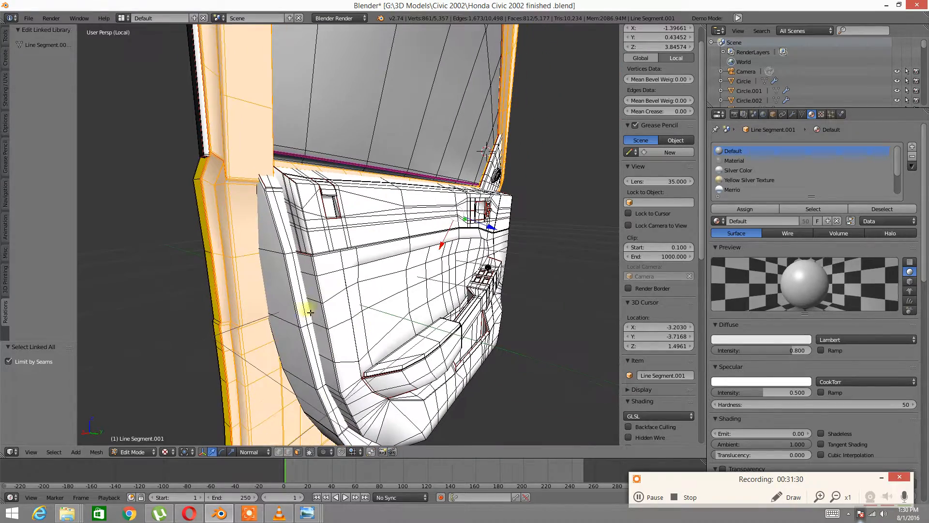
click(744, 181)
click(745, 208)
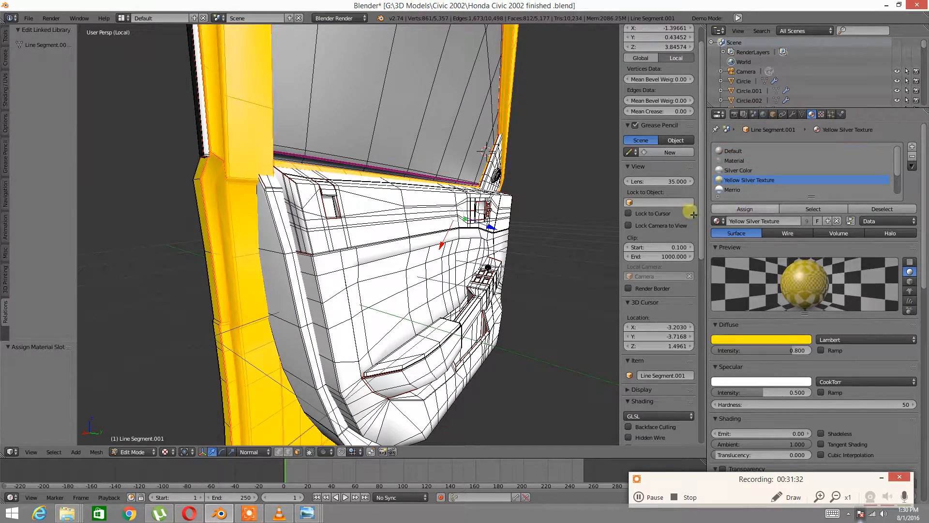
Step: Assign the Yellow Silver Texture material to the linked edge strip between the inner door frame and the interior panel
scroll(658, 232, down, 4)
key(a)
right_click(283, 319)
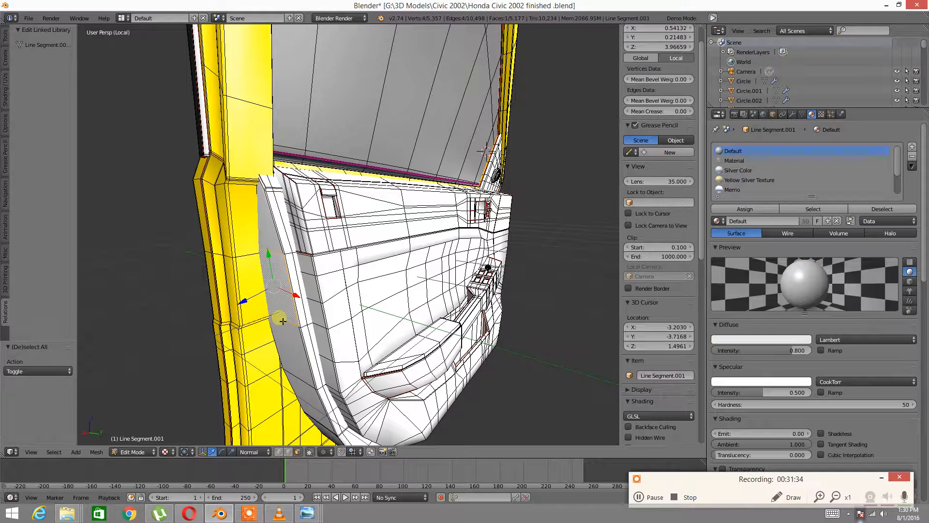
key(ctrl+l)
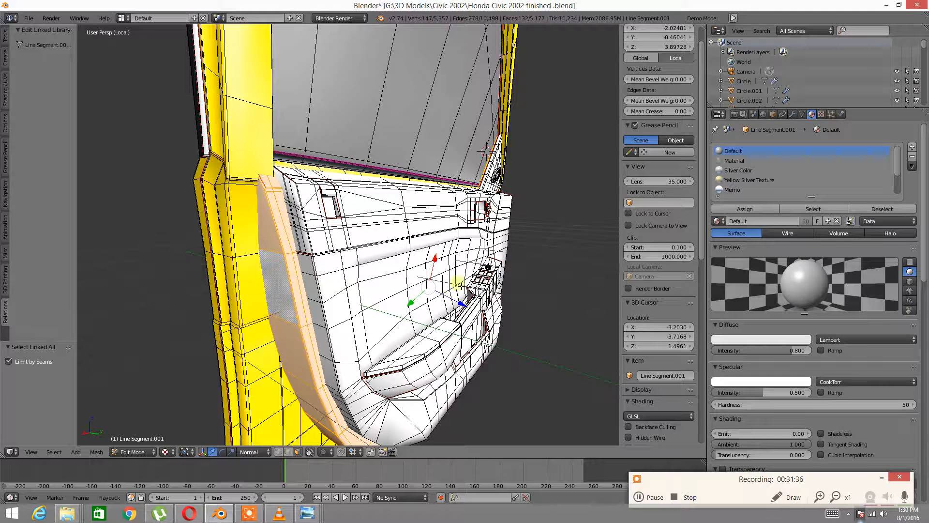
click(744, 209)
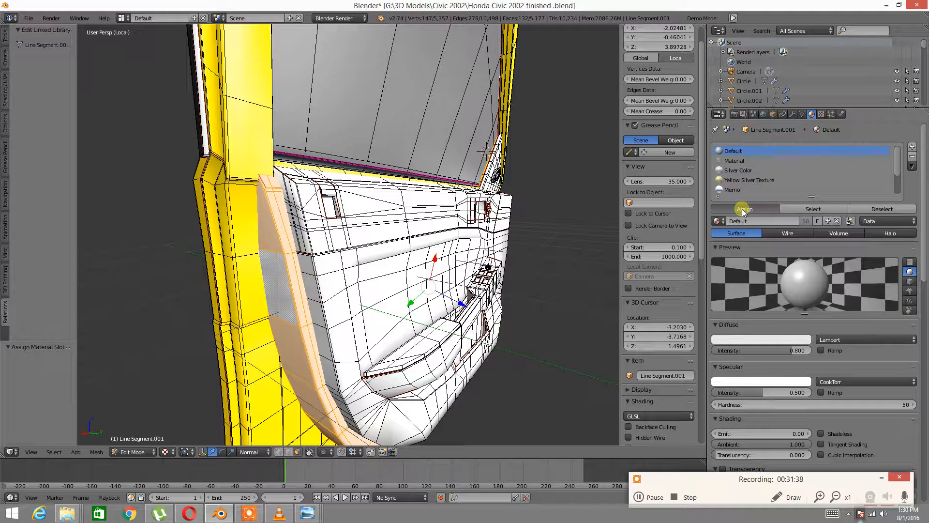
click(743, 180)
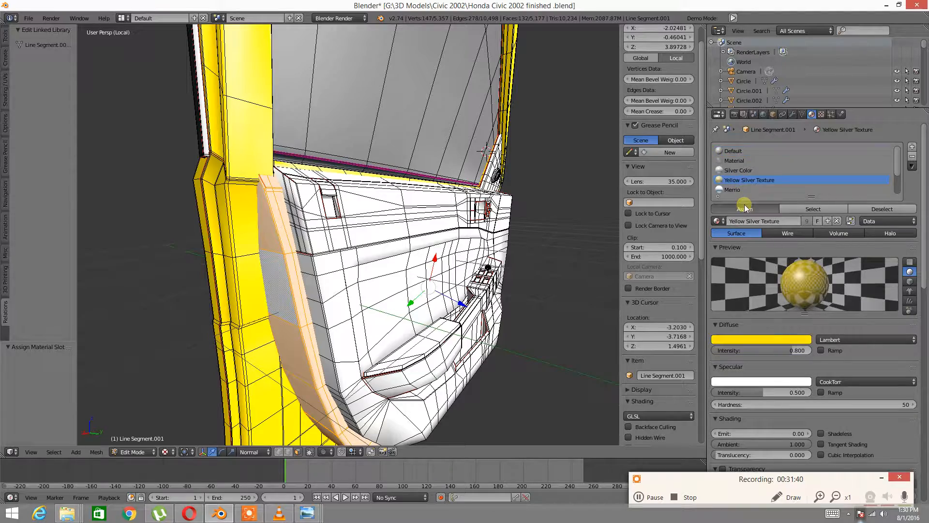
click(742, 209)
key(a)
Step: Select the black window trim strip, grow the selection over its adjoining white faces and assign Black Plastic 2
scroll(332, 270, up, 2)
scroll(312, 274, down, 3)
middle_drag(313, 274, 405, 287)
scroll(377, 254, up, 2)
right_click(419, 291)
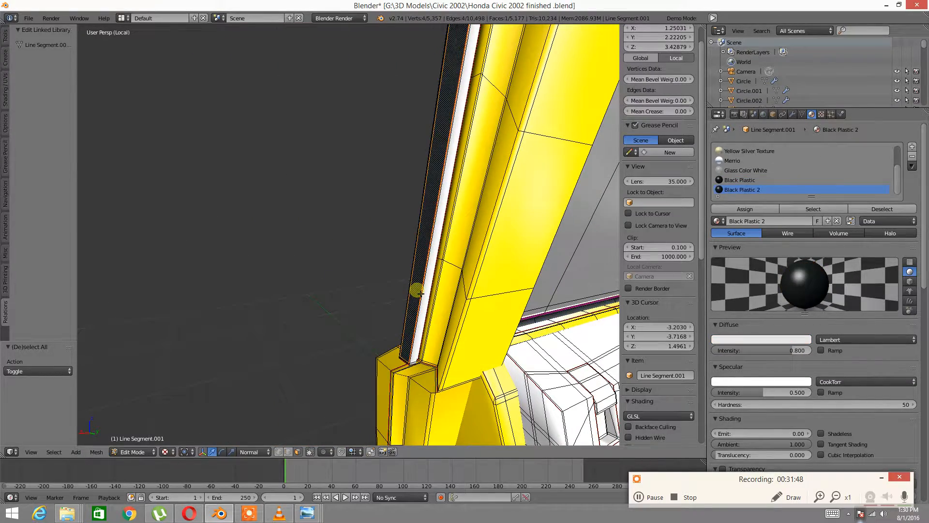
key(ctrl+l)
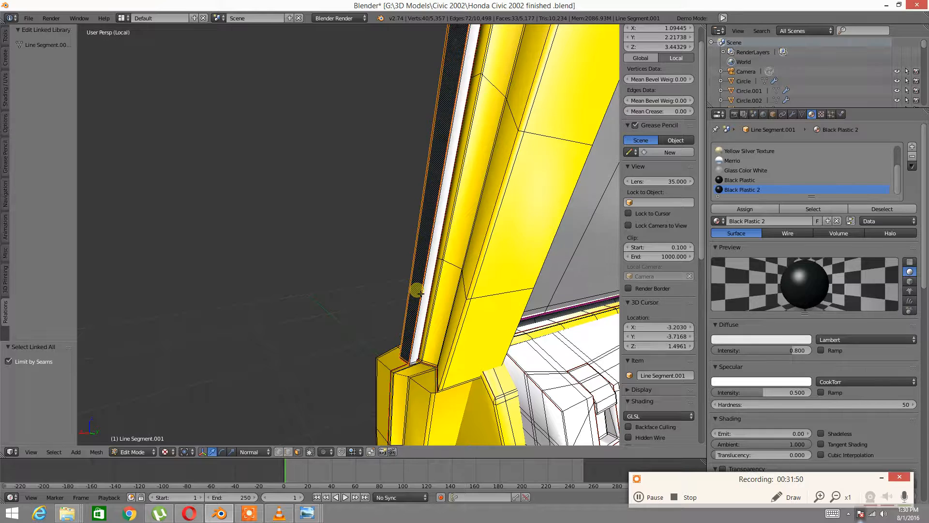
key(ctrl+KP_Add)
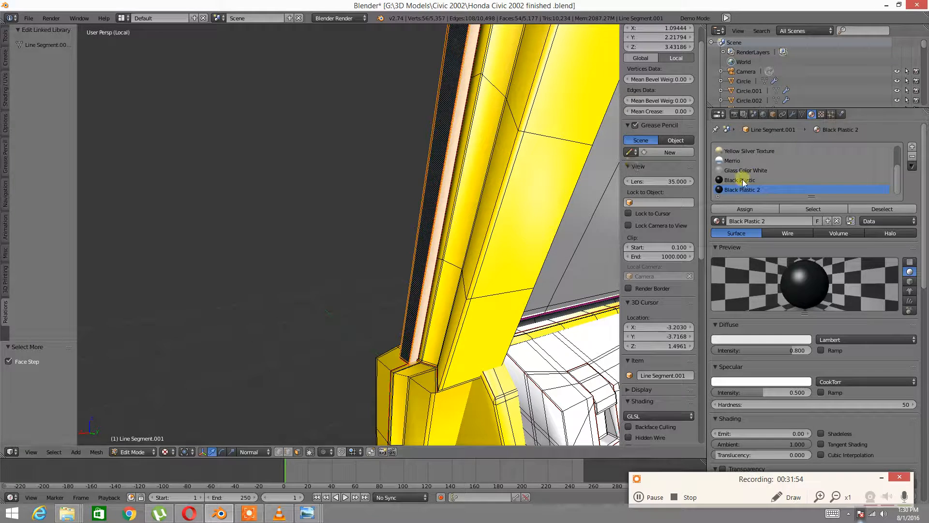
key(a)
Step: Expand a selection from one inner frame face across the surrounding yellow door frame and assign Yellow Silver Texture
middle_drag(573, 268, 445, 272)
right_click(365, 297)
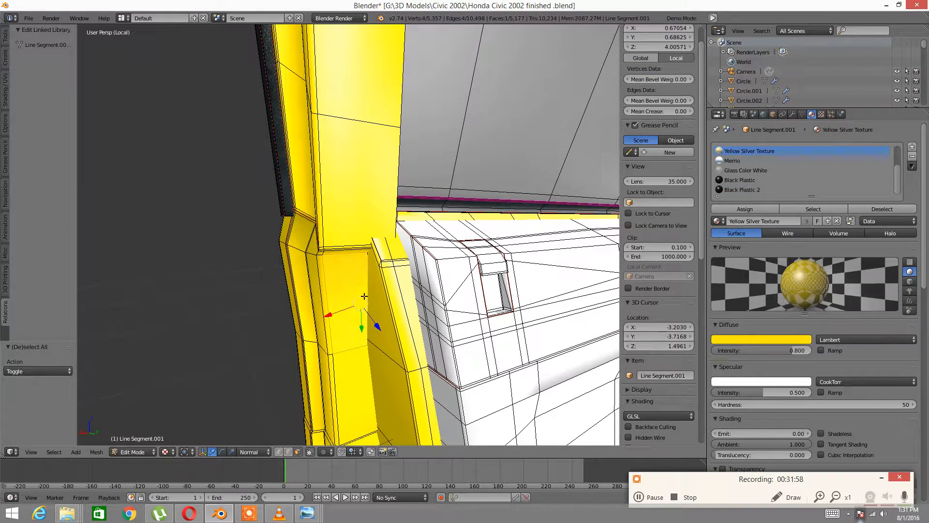
key(ctrl+KP_Add)
key(ctrl+KP_Add)
key(ctrl+KP_Add)
key(ctrl+KP_Add)
key(ctrl+KP_Add)
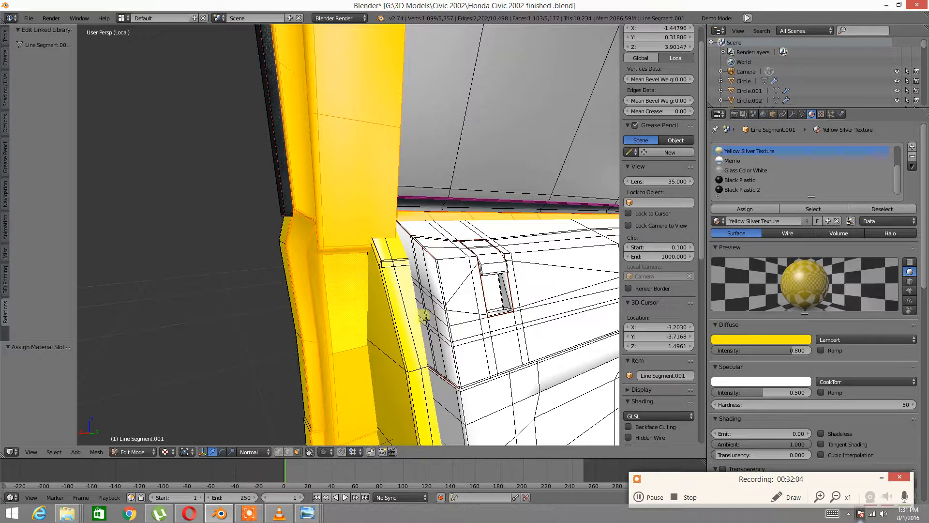
key(a)
Step: Reselect the linked edge strip beside the interior panel, reassign Yellow Silver Texture and clear the selection
right_click(401, 323)
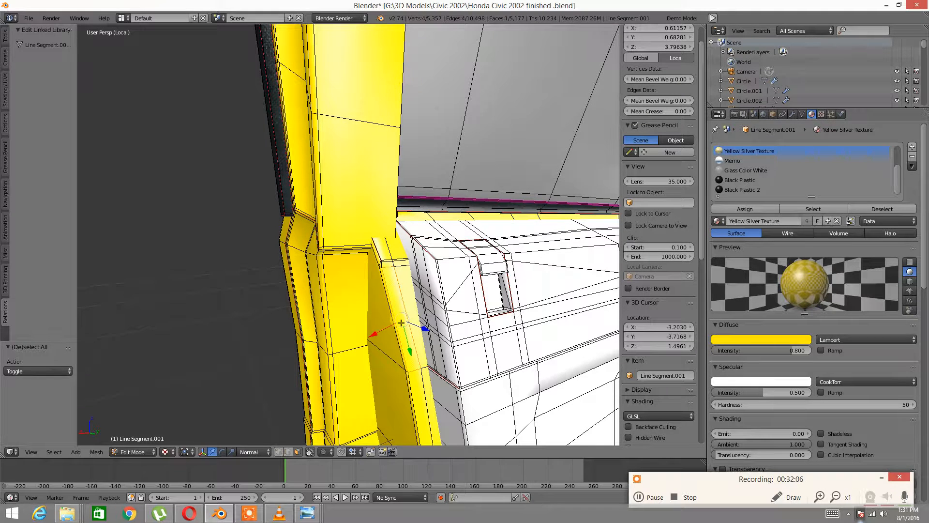
key(ctrl+l)
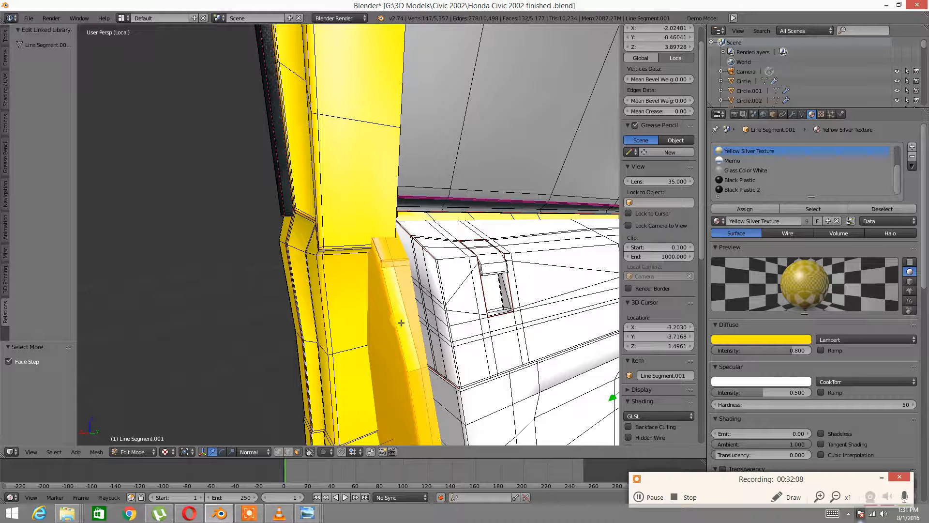
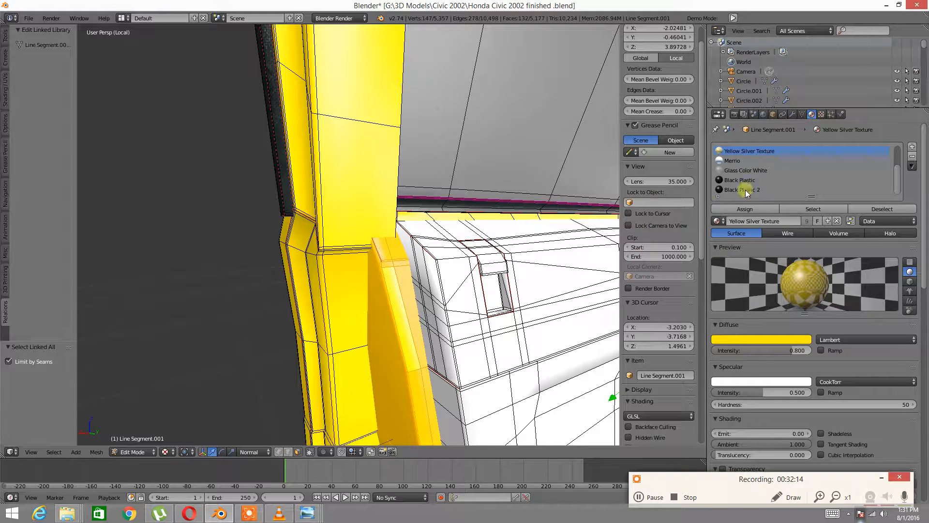
click(745, 209)
key(a)
Step: Compare the interior door panel with the reference photo maxresdefault (3).jpg and return to Blender
middle_drag(543, 259, 401, 251)
scroll(401, 251, up, 5)
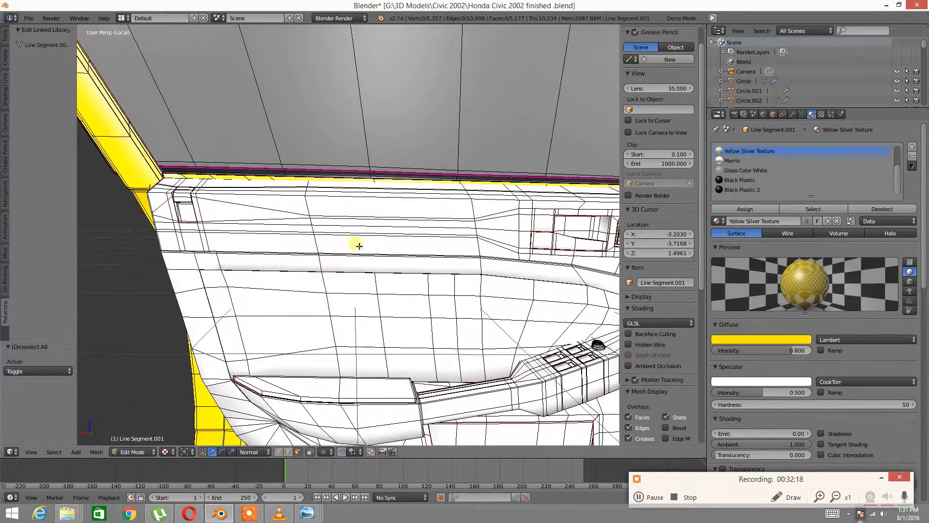
mouse_move(270, 256)
middle_down()
mouse_move(252, 266)
mouse_move(284, 261)
mouse_move(271, 264)
middle_up()
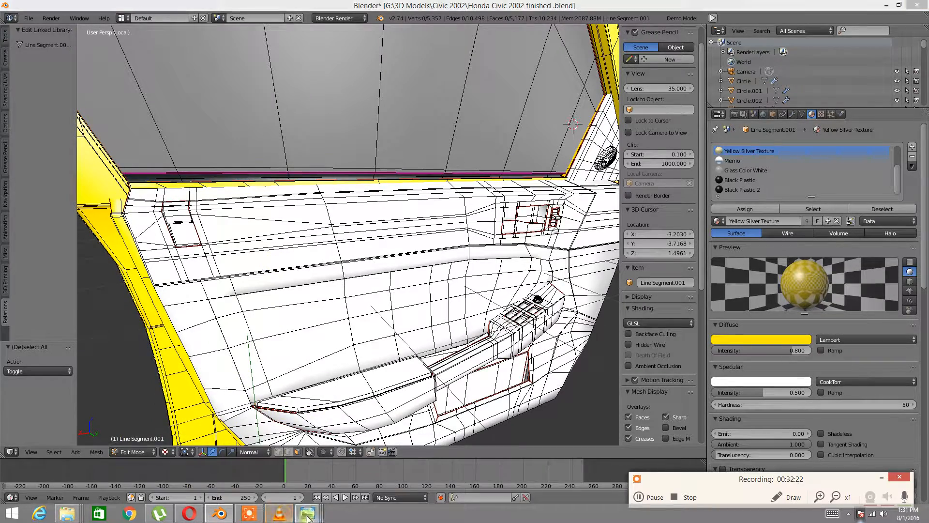
mouse_move(307, 513)
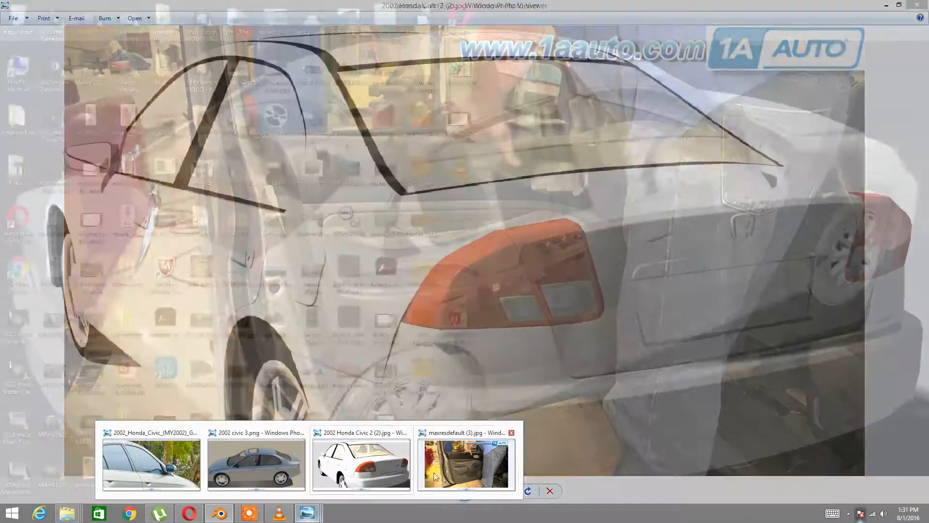
mouse_move(447, 472)
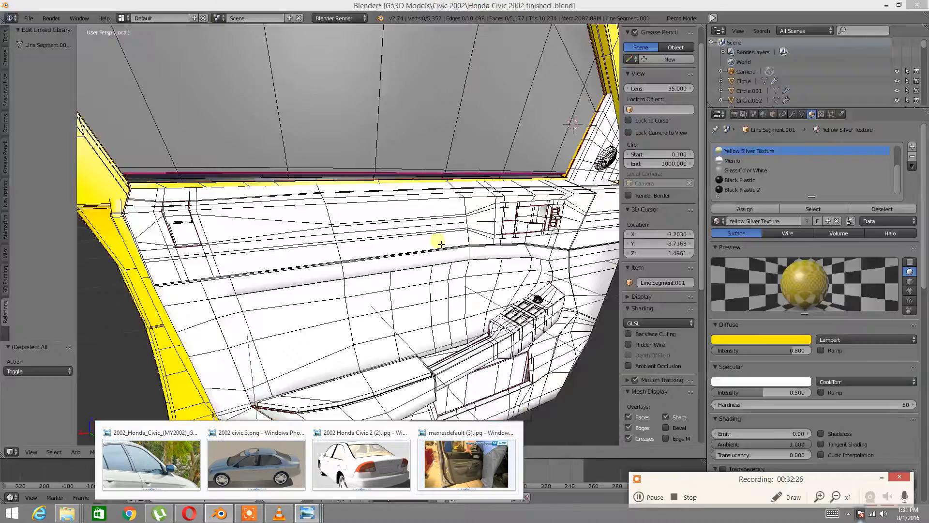
right_click(328, 216)
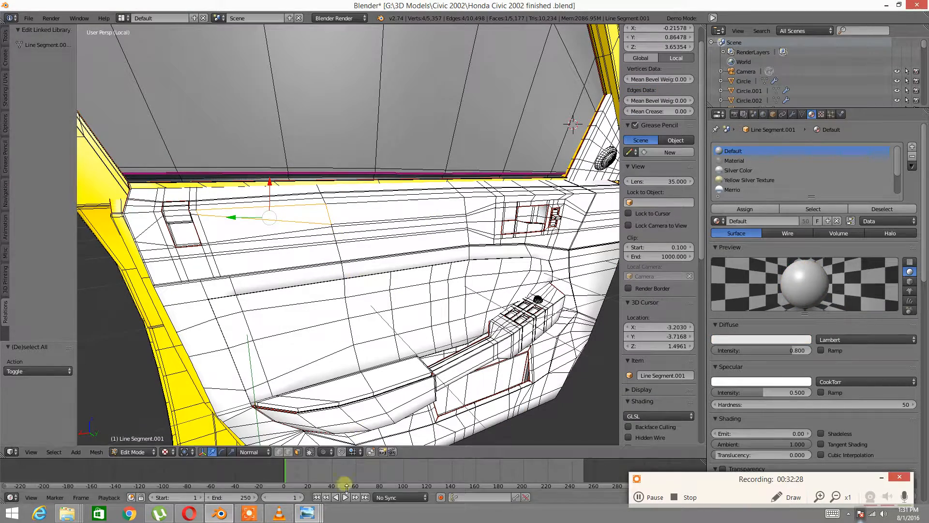
mouse_move(308, 513)
click(462, 461)
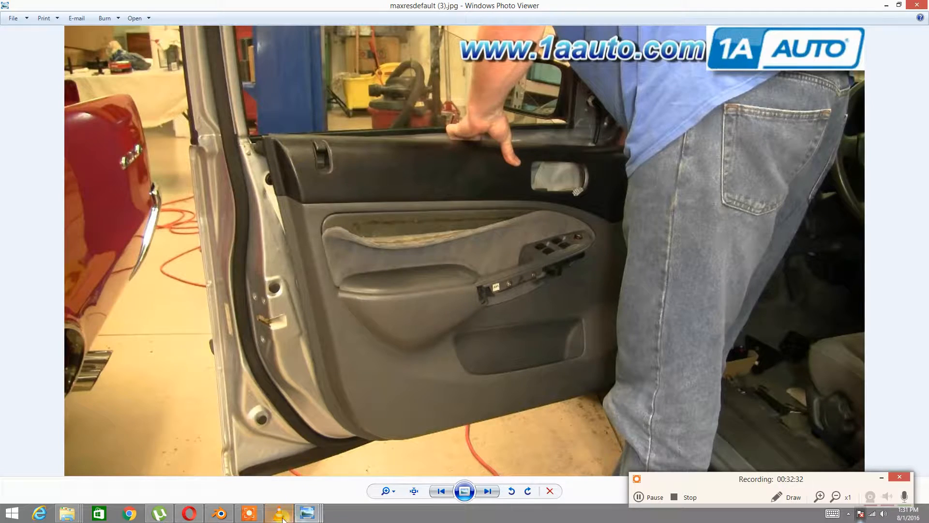
click(221, 513)
Step: Select the small rectangular lock recess near the interior panel's upper corner with Select Linked, limited by seams
scroll(247, 229, up, 3)
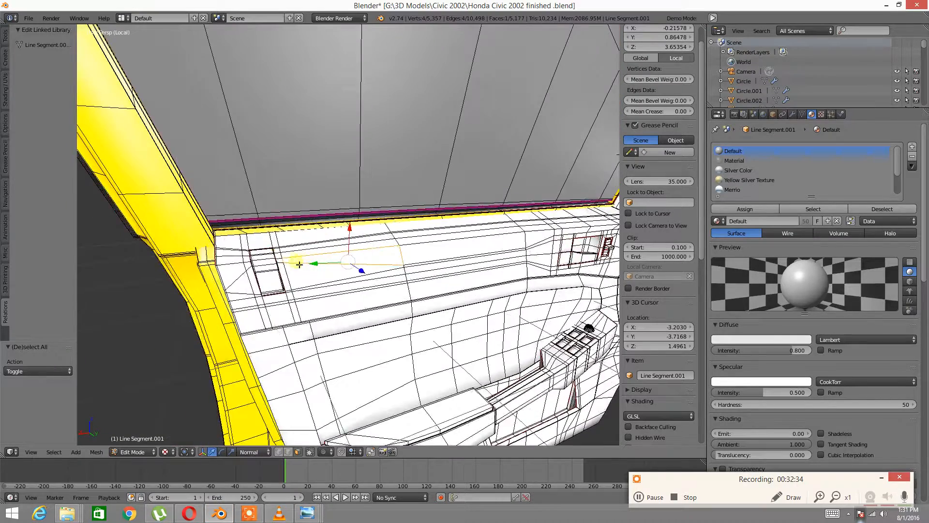
middle_drag(280, 307, 272, 290)
right_click(265, 271)
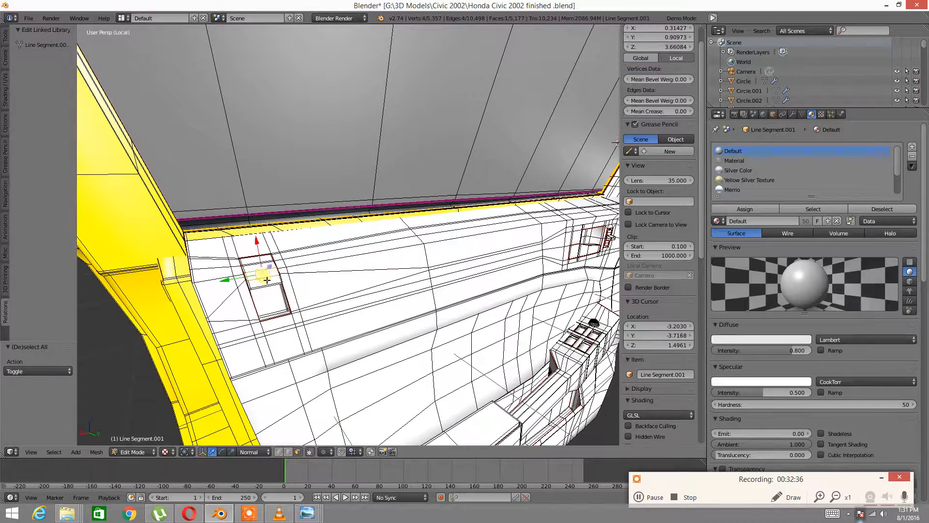
key(ctrl+l)
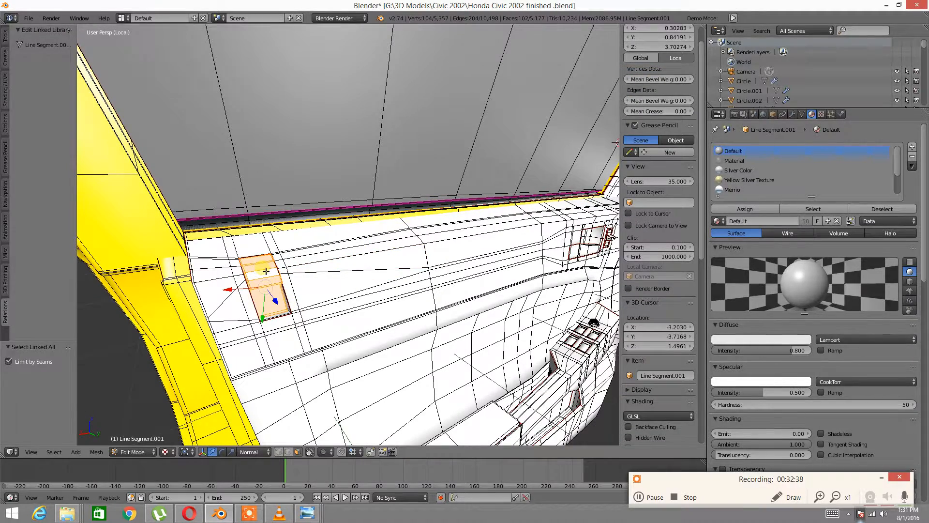
Step: Unwrap the selected lock recess faces, check the result in the UV/Image Editor and return to the 3D View
key(ctrl+o)
click(897, 55)
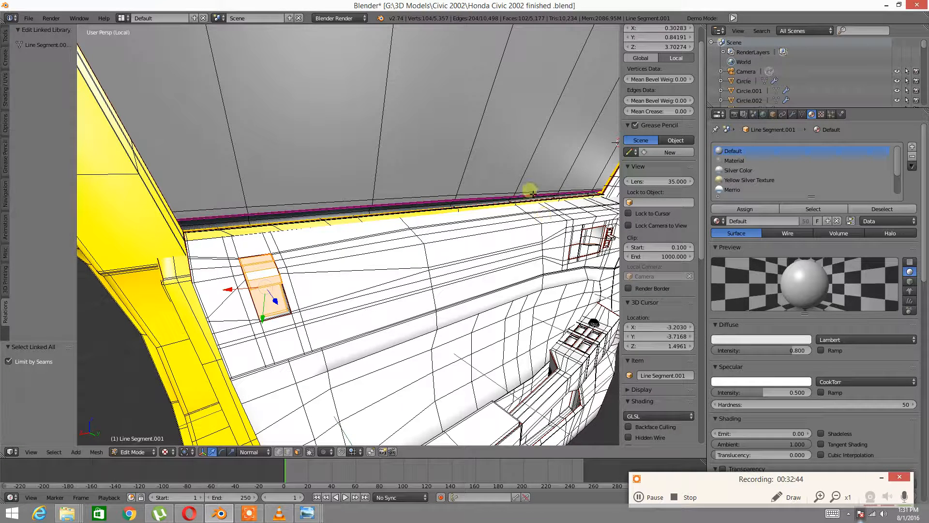
key(u)
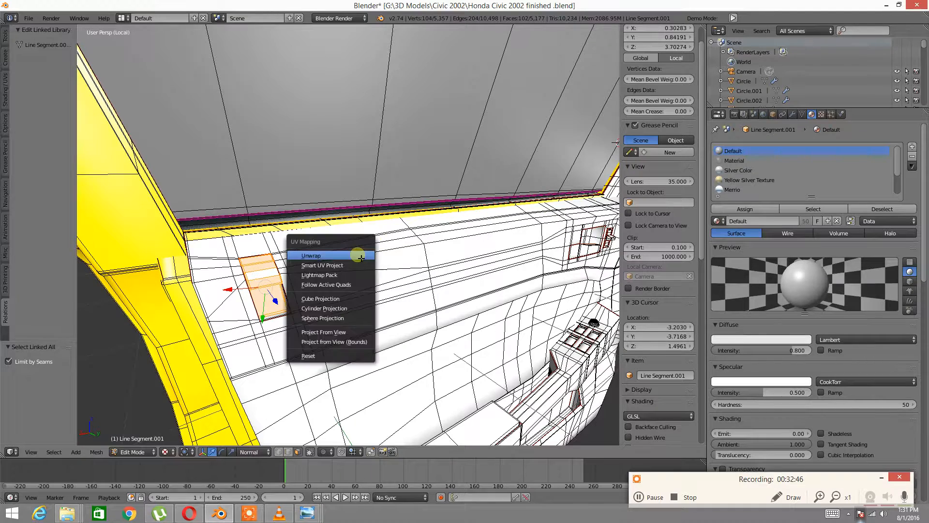
click(360, 254)
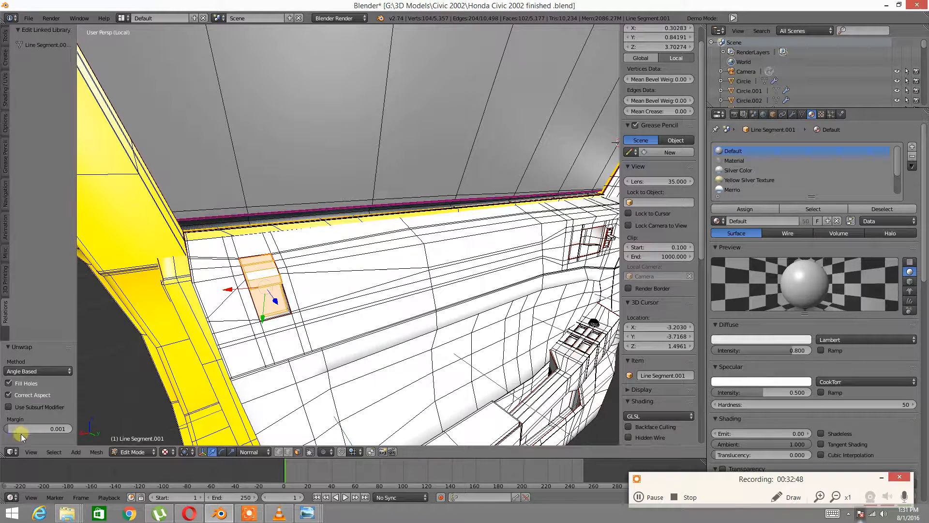
click(16, 451)
click(39, 379)
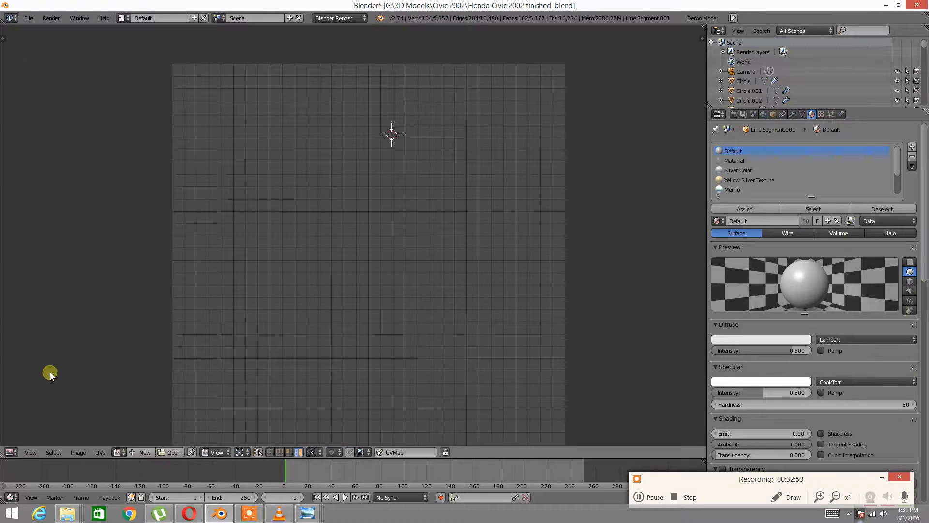
scroll(382, 225, up, 2)
click(17, 450)
click(27, 441)
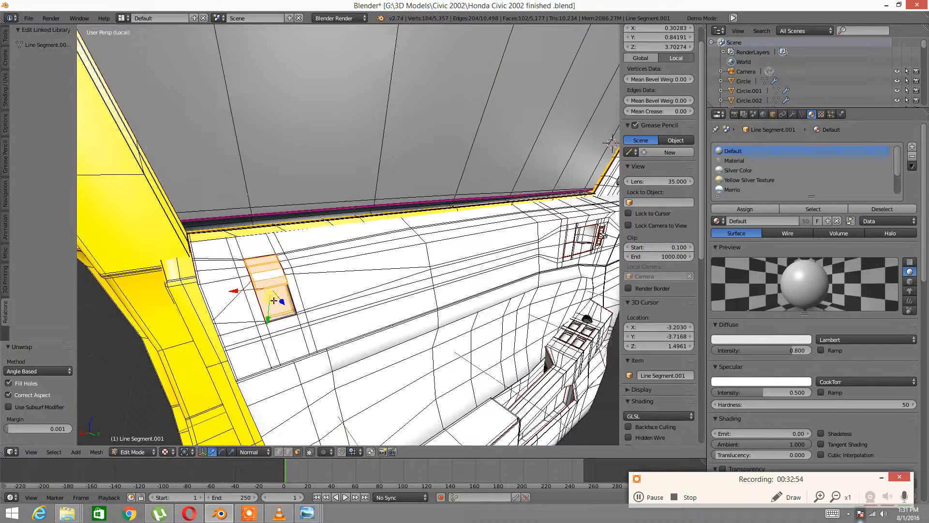
Step: Open the UV/Image Editor again, try the image Light Red 2.jpg and replace it with the Untitled image
click(19, 450)
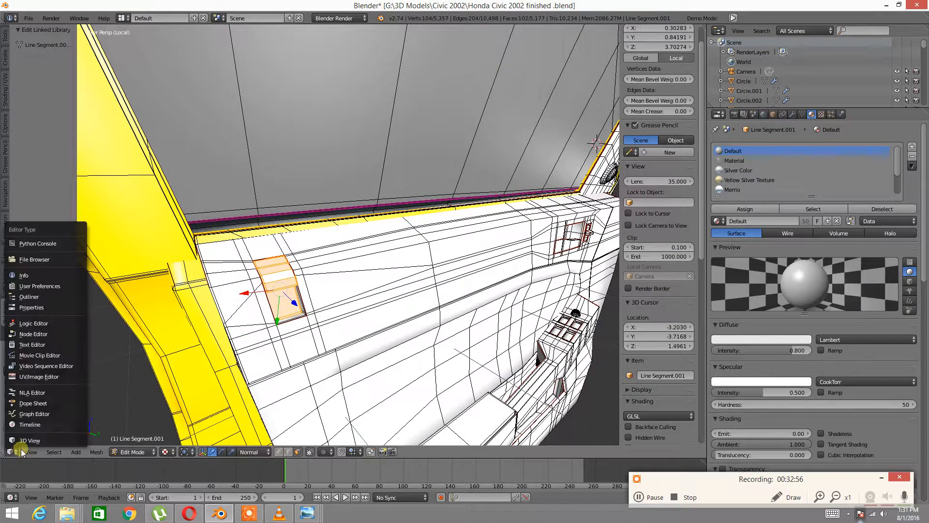
click(38, 377)
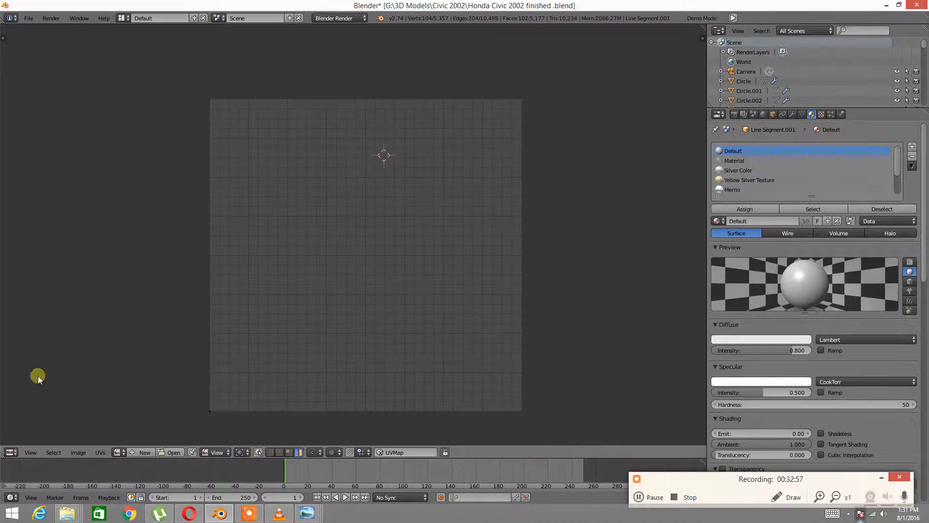
click(204, 451)
click(123, 447)
click(137, 388)
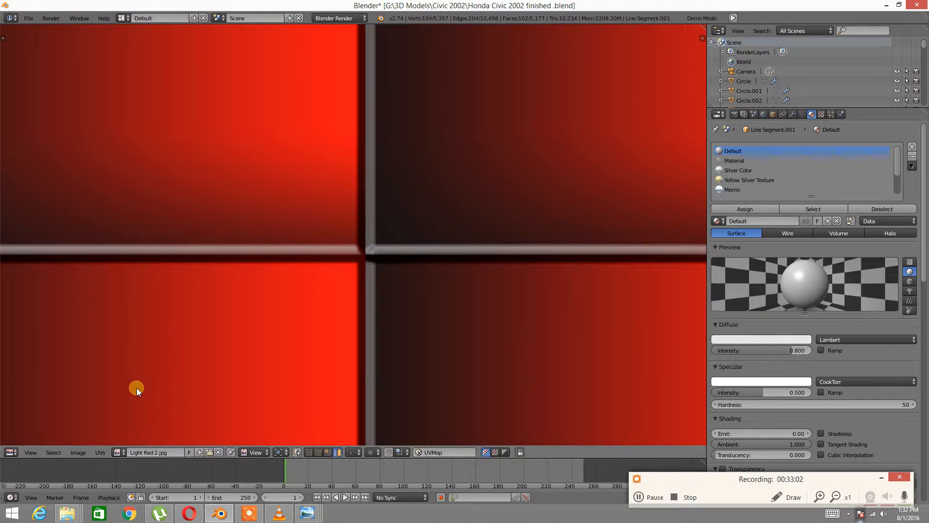
click(122, 453)
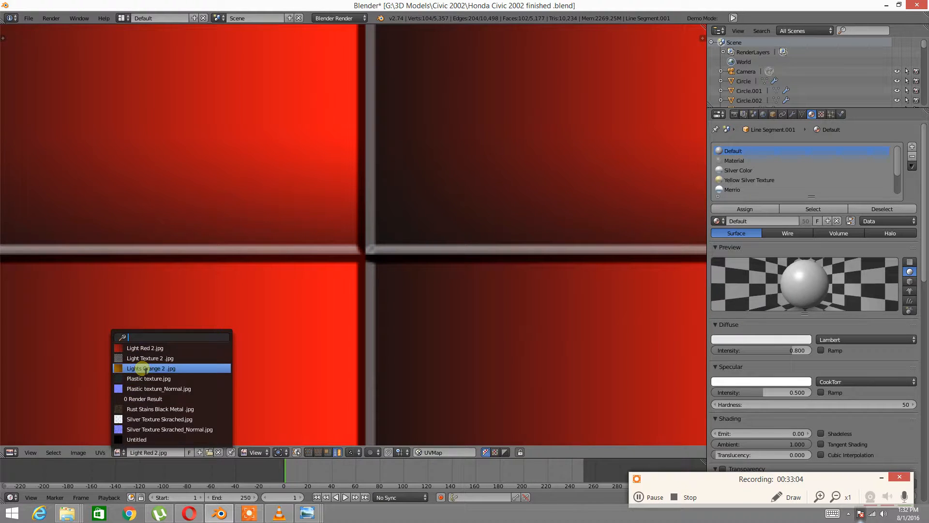
click(140, 439)
scroll(292, 330, down, 4)
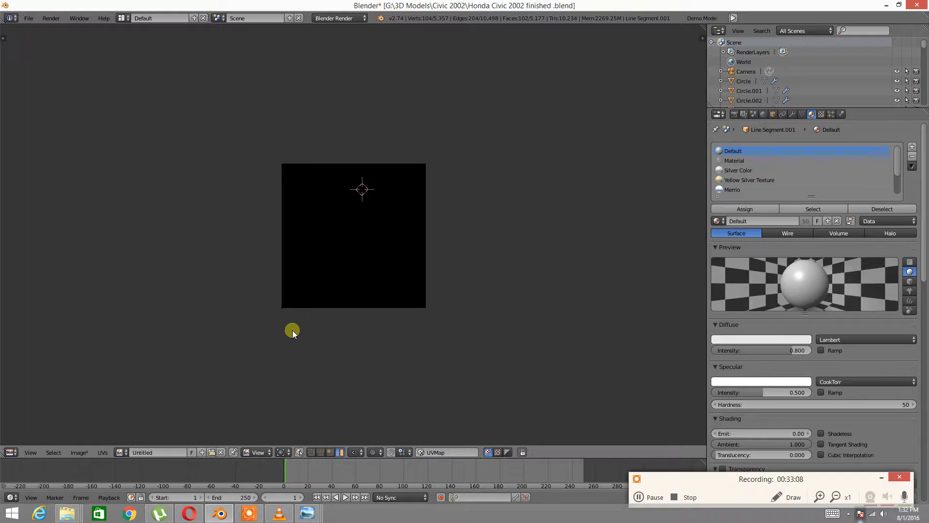
Step: Return to the 3D View and apply Smart UV Project to the lock recess with angle limit 66 and island margin 0
click(16, 452)
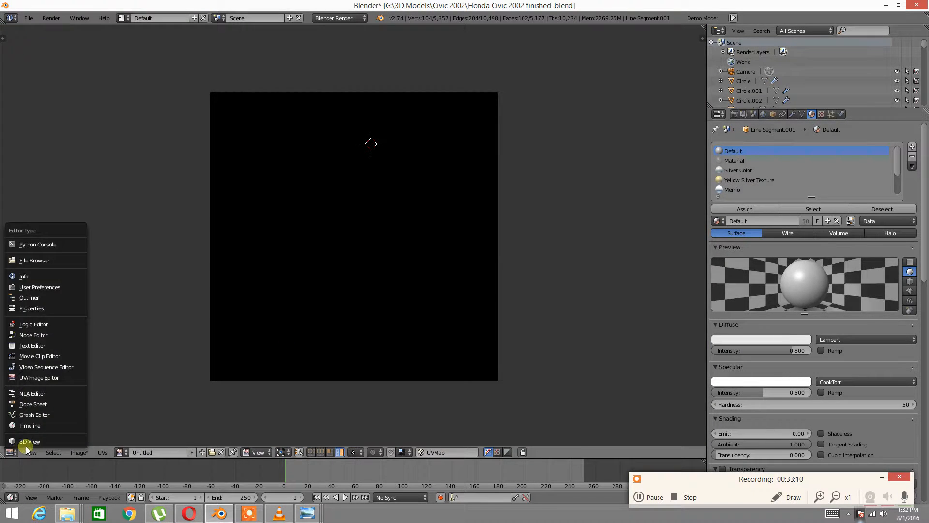
click(25, 445)
middle_drag(290, 302, 282, 300)
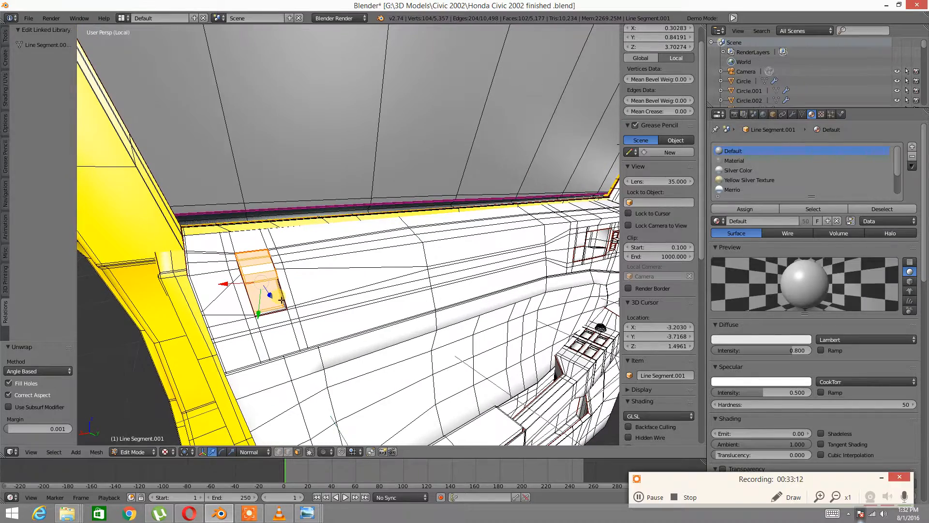
key(u)
click(312, 308)
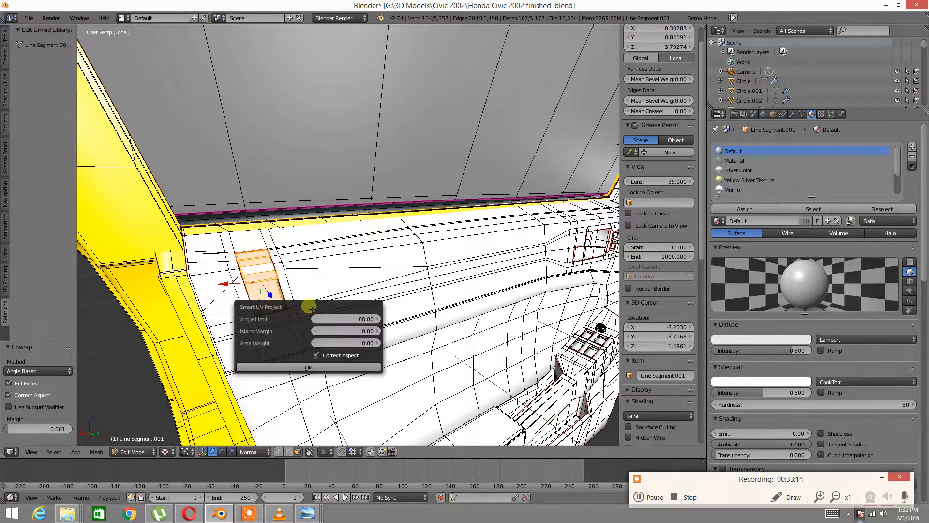
click(312, 366)
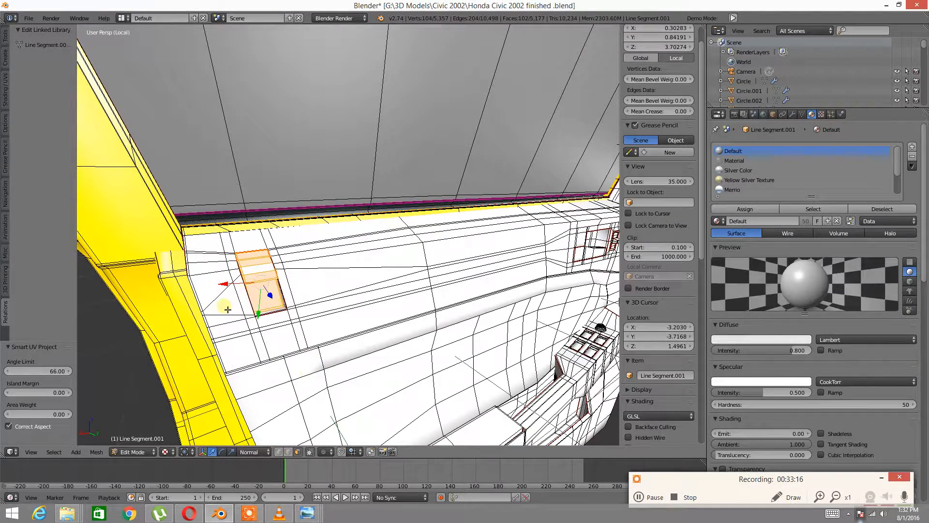
Step: Display the lock recess UVs in the UV/Image Editor and move all its islands outside the image, to its left
middle_drag(228, 308, 234, 307)
click(10, 451)
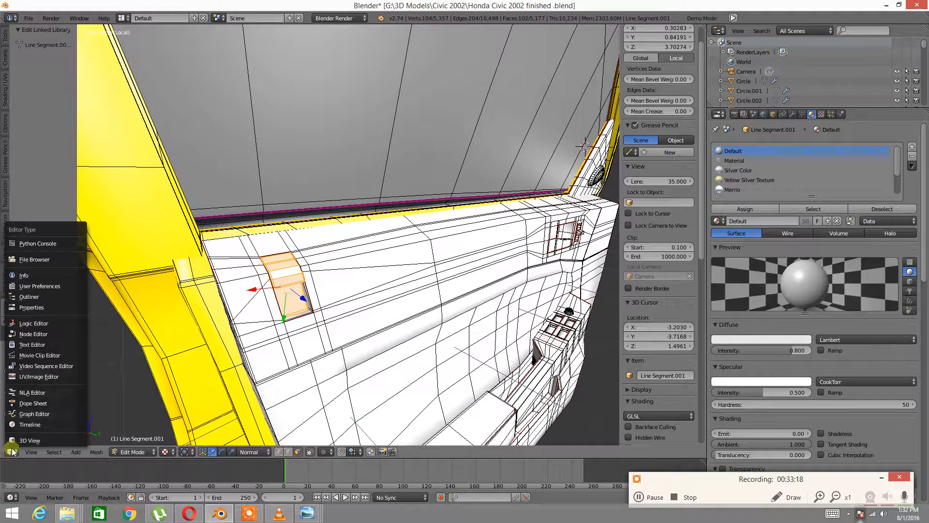
click(39, 377)
scroll(387, 229, up, 1)
key(a)
scroll(455, 224, down, 4)
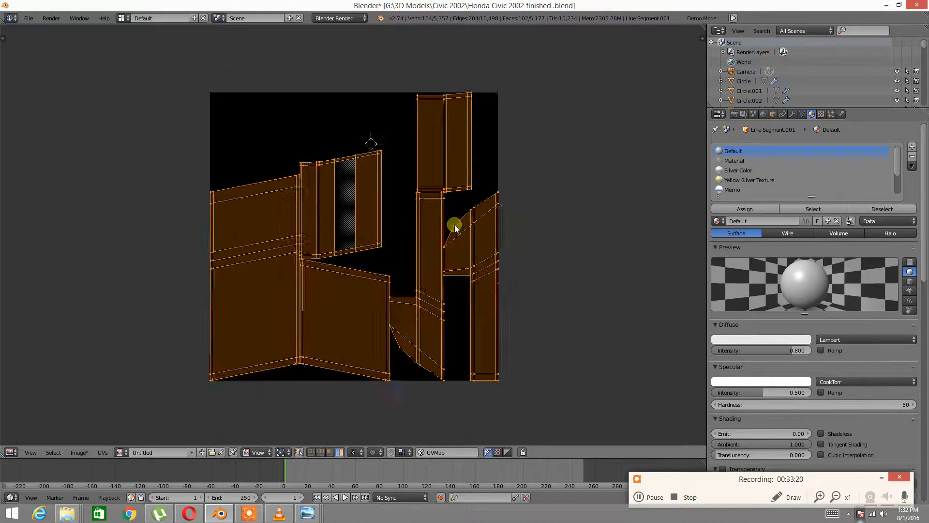
key(g)
click(280, 259)
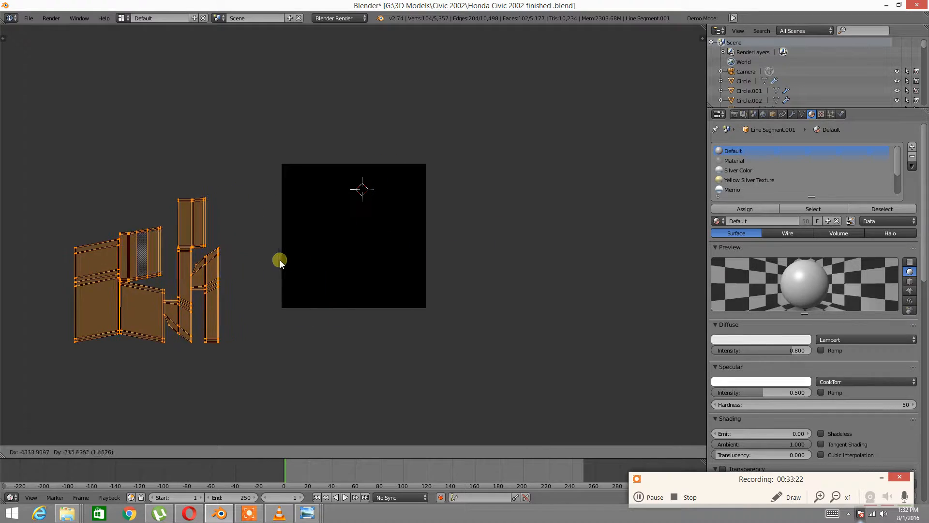
key(a)
Step: Select the whole door mesh in the 3D View and show its complete UV layout in the UV/Image Editor
click(10, 452)
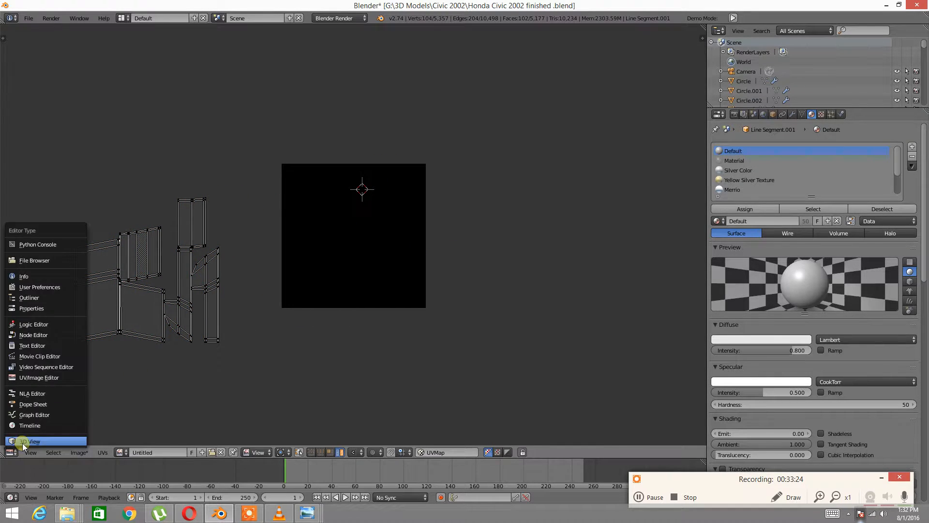
click(22, 439)
key(a)
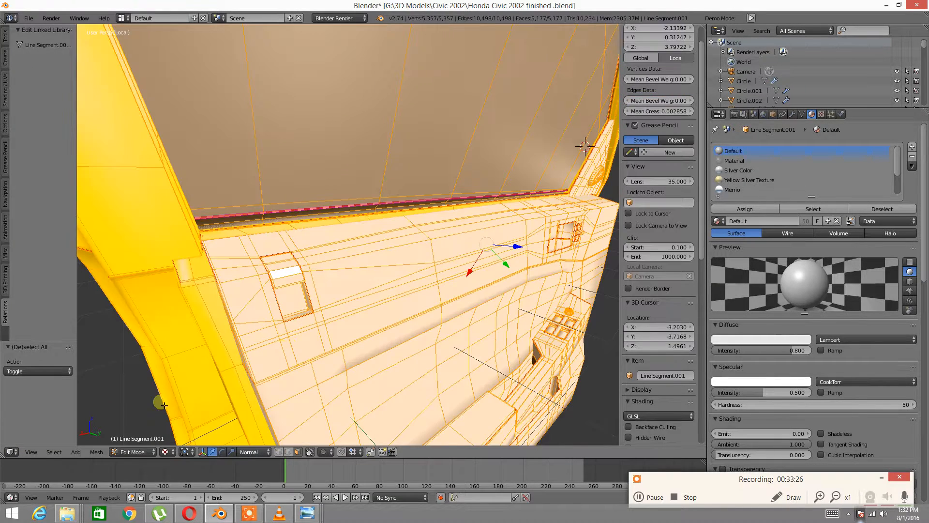
click(10, 452)
click(27, 377)
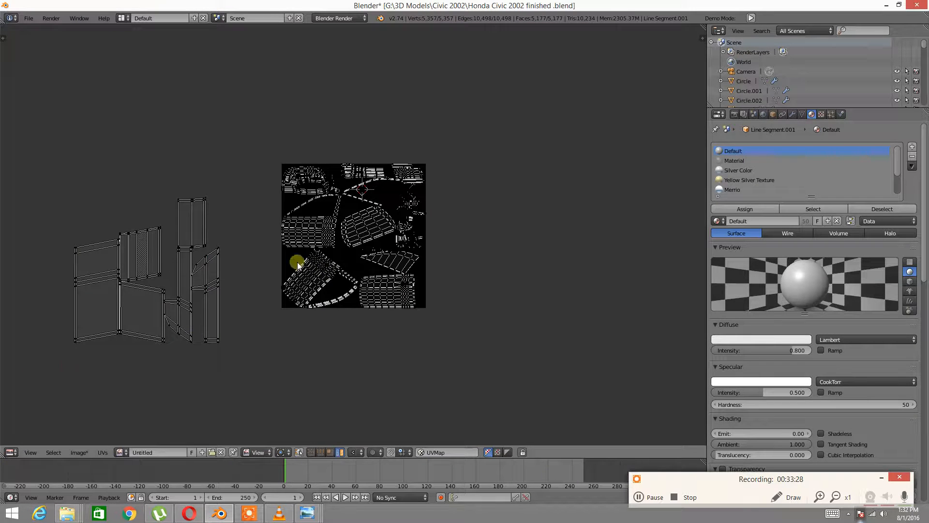
Step: Box-select the lock recess UV islands lying outside the image and scale them down to about half size
key(b)
drag(27, 170, 254, 373)
key(s)
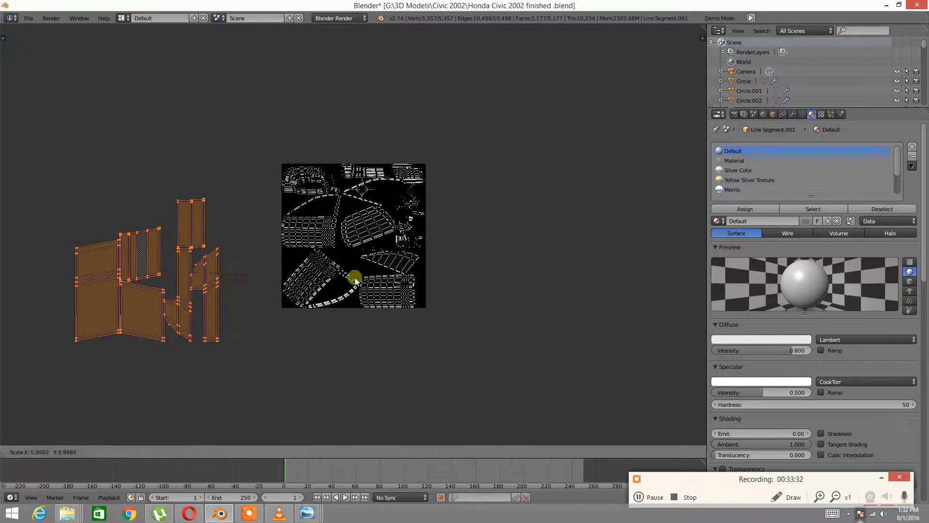
click(194, 263)
Step: Move the lock recess UV islands into the image, placing them in the empty area enclosed by the thin frame strips
scroll(327, 241, up, 3)
middle_drag(327, 241, 322, 240)
middle_drag(273, 256, 389, 249)
key(g)
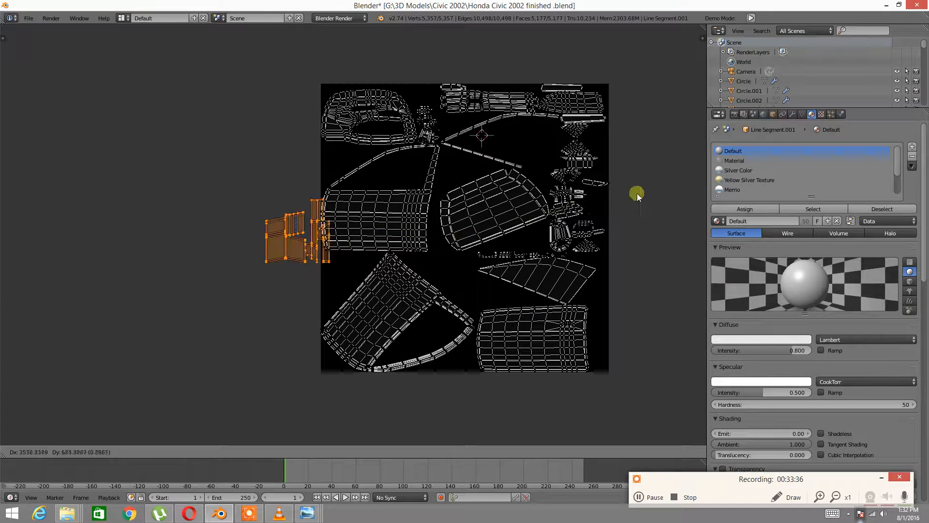
click(57, 190)
scroll(265, 239, up, 4)
scroll(301, 120, down, 5)
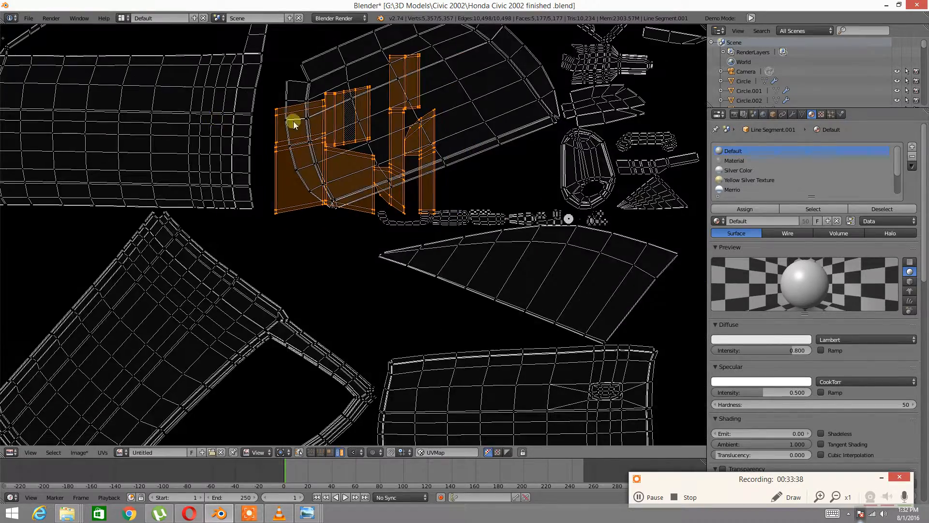
scroll(315, 203, up, 4)
middle_drag(305, 178, 301, 218)
middle_drag(340, 179, 344, 201)
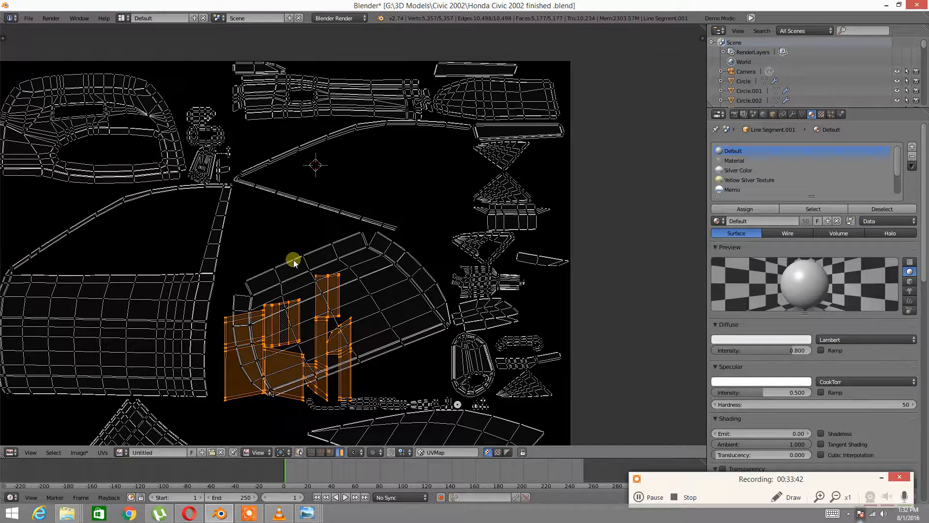
key(g)
click(421, 90)
Step: Scale the lock recess UV islands down further so they clear the surrounding islands, and deselect everything
key(s)
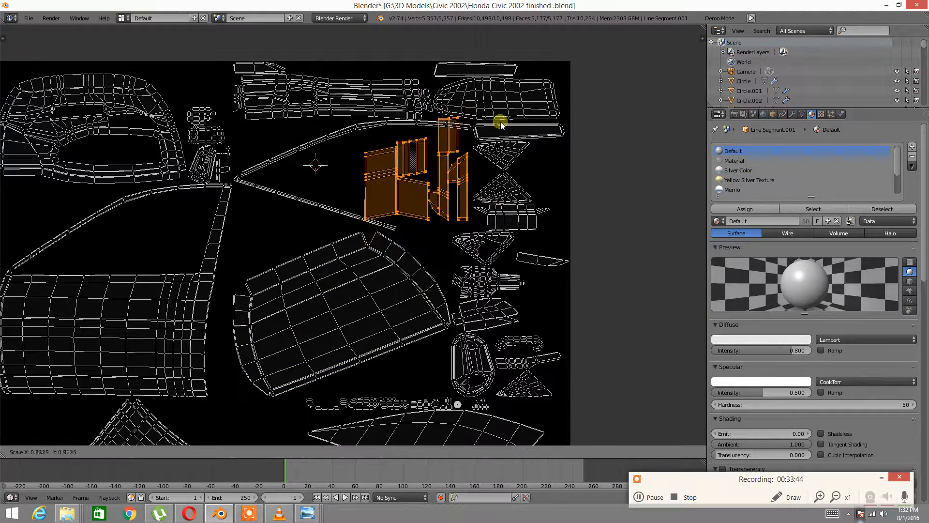
click(467, 137)
key(a)
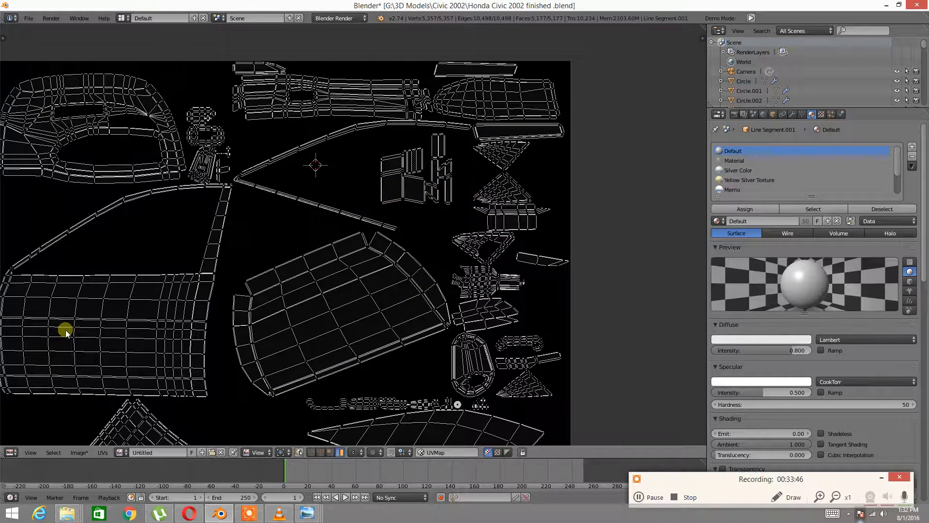
Step: Return to the 3D View, clear the selection and select a lock recess face plus the long panel face beside it
click(12, 452)
click(27, 439)
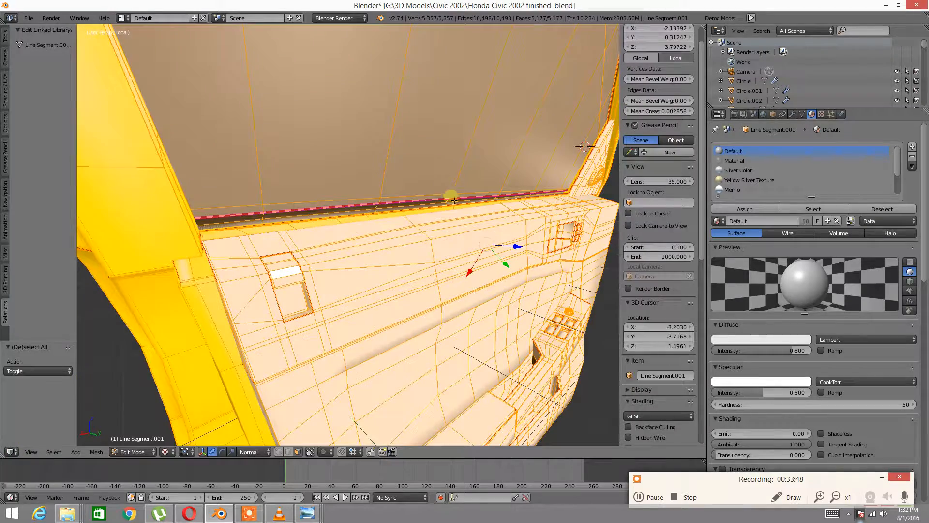
key(a)
middle_drag(492, 214, 297, 267)
scroll(470, 237, down, 3)
scroll(431, 246, up, 3)
scroll(367, 263, up, 1)
scroll(366, 263, up, 2)
right_click(264, 232)
middle_drag(348, 235, 426, 234)
shift+right_click(362, 233)
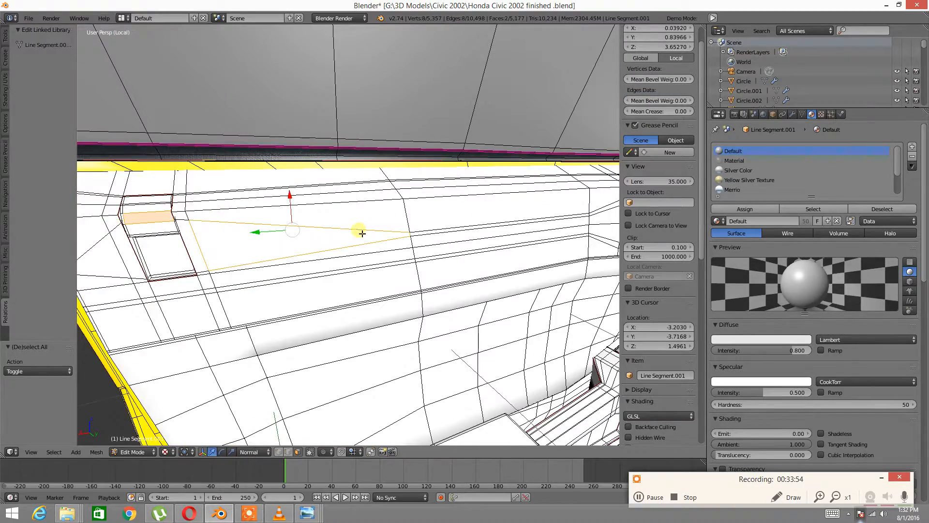
Step: Add faces of the door handle surround and the small switch recess beside it to the selection
shift+middle_drag(493, 214, 340, 222)
scroll(340, 222, down, 2)
middle_drag(441, 228, 401, 235)
scroll(449, 238, up, 3)
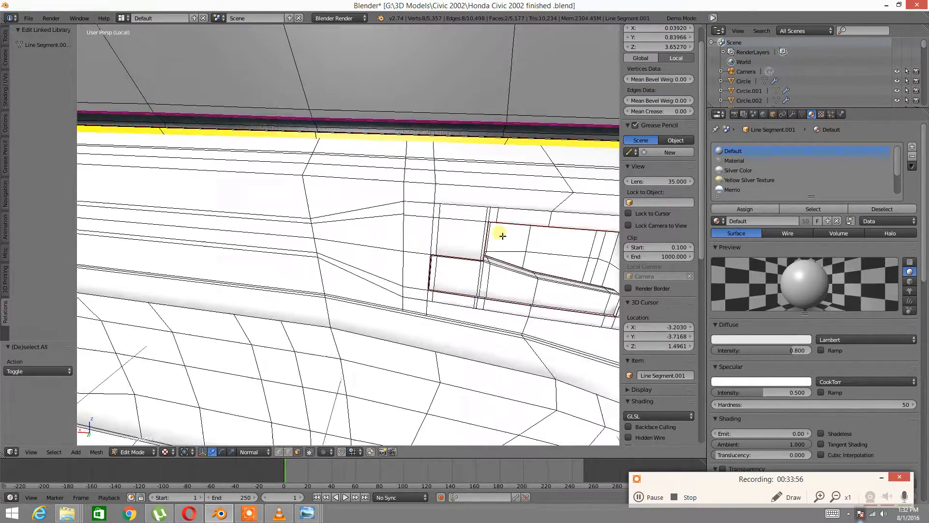
shift+middle_drag(502, 235, 368, 221)
shift+right_click(320, 223)
shift+right_click(351, 274)
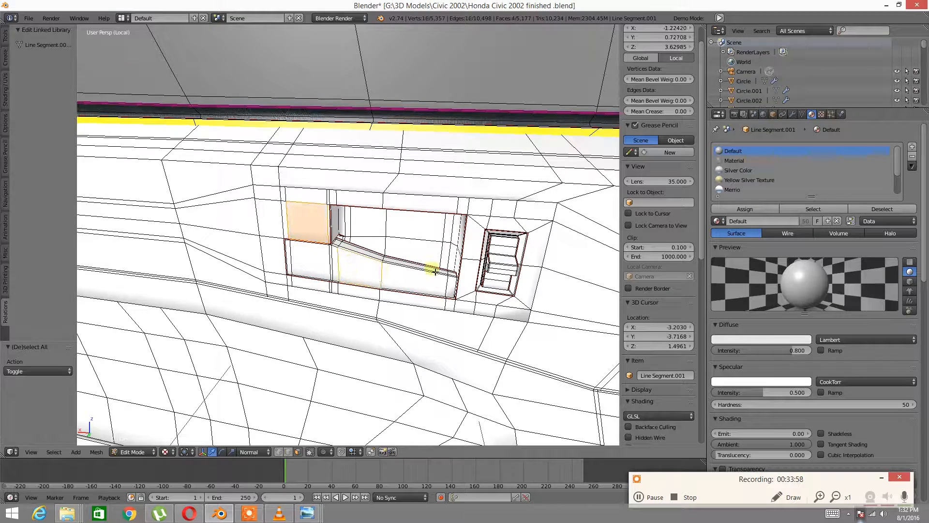
shift+right_click(508, 253)
shift+right_click(512, 221)
Step: Extend the selection to all linked faces limited by seams and grow it twice to cover the upper trim and its recesses
key(ctrl+l)
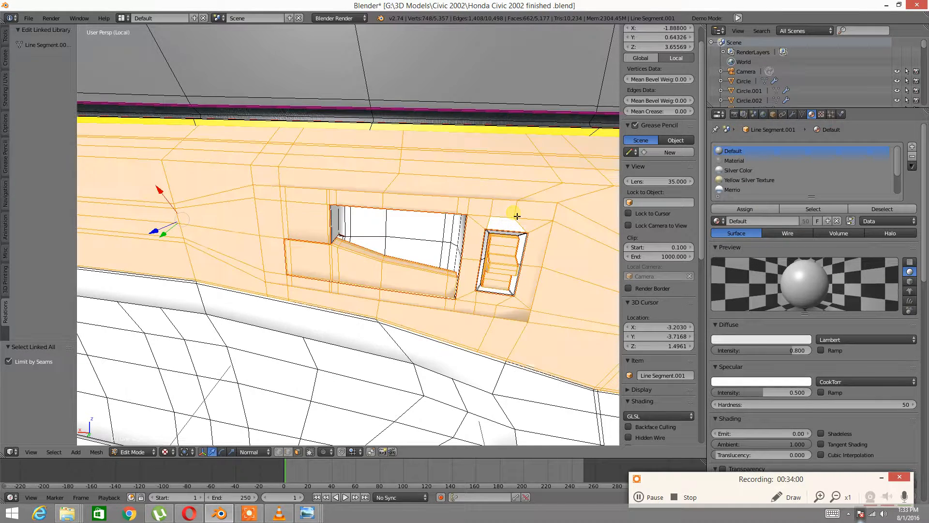
key(ctrl+KP_Add)
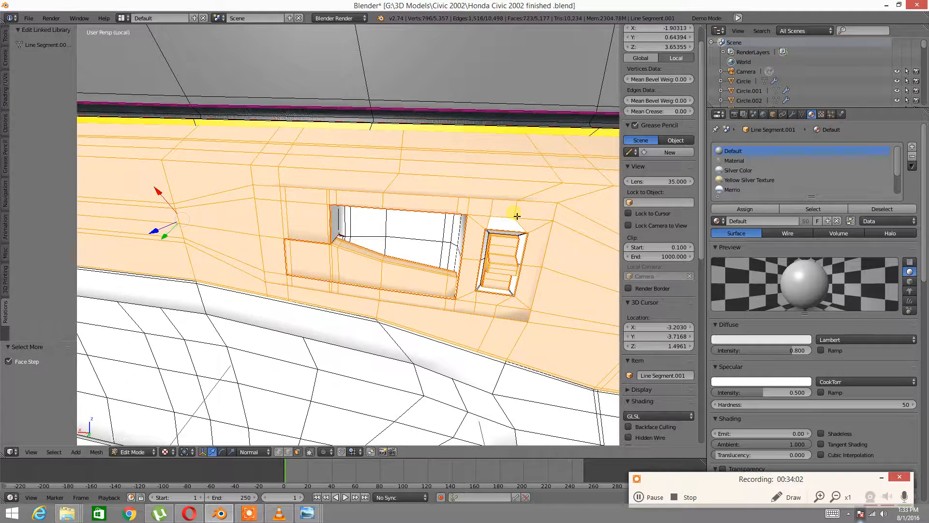
key(ctrl+KP_Add)
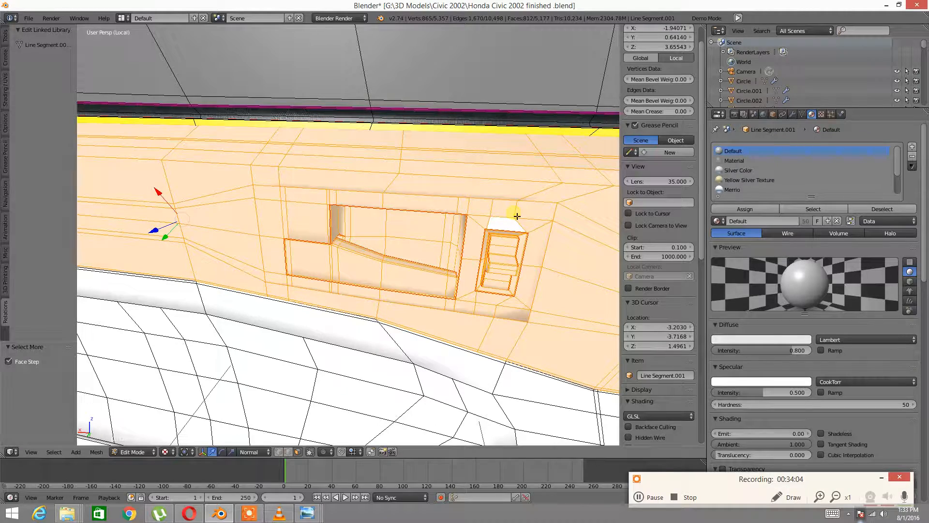
scroll(426, 189, down, 10)
middle_drag(410, 206, 375, 249)
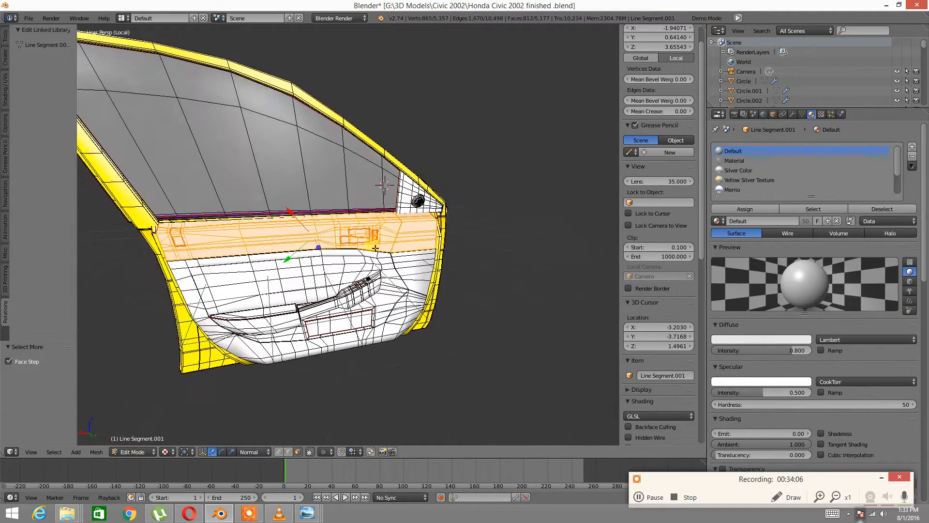
scroll(373, 252, up, 2)
scroll(293, 264, up, 2)
middle_drag(267, 270, 330, 258)
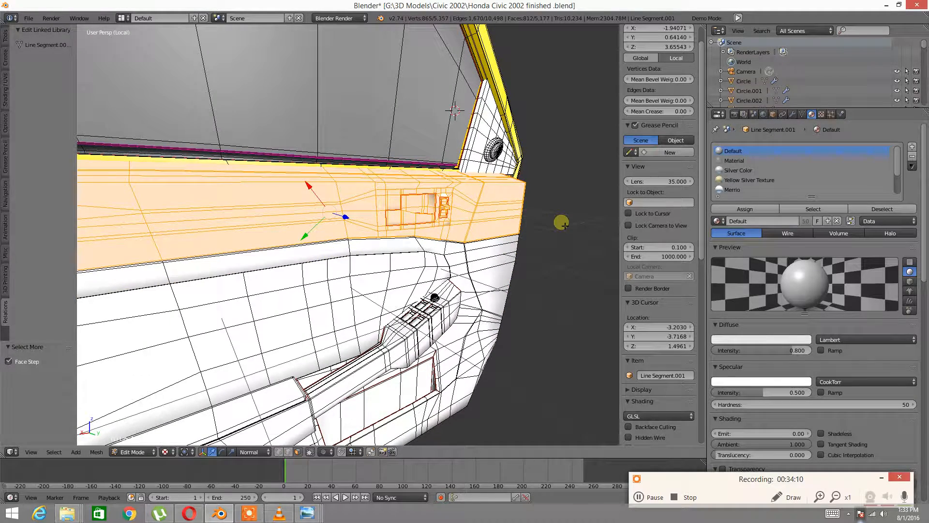
Step: Add a material slot to the door and create a new material in it named Black Leather
click(913, 147)
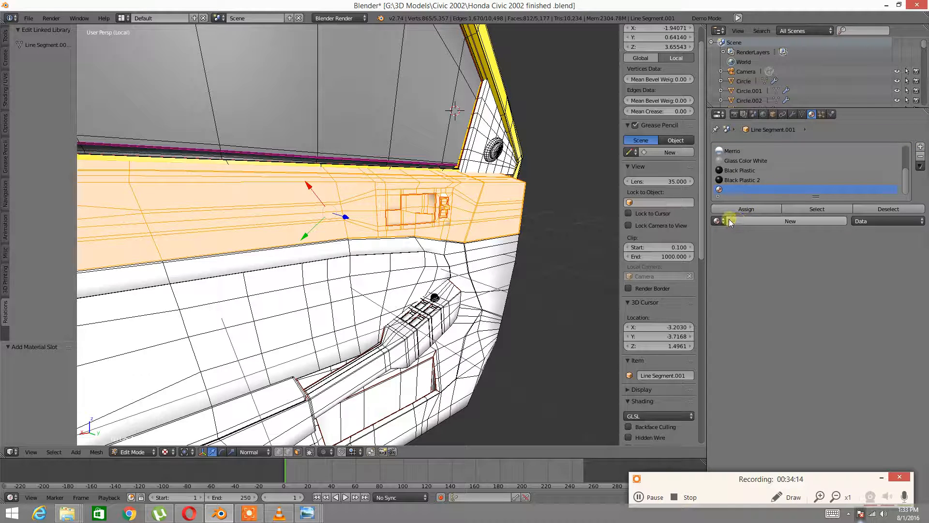
click(747, 221)
click(747, 221)
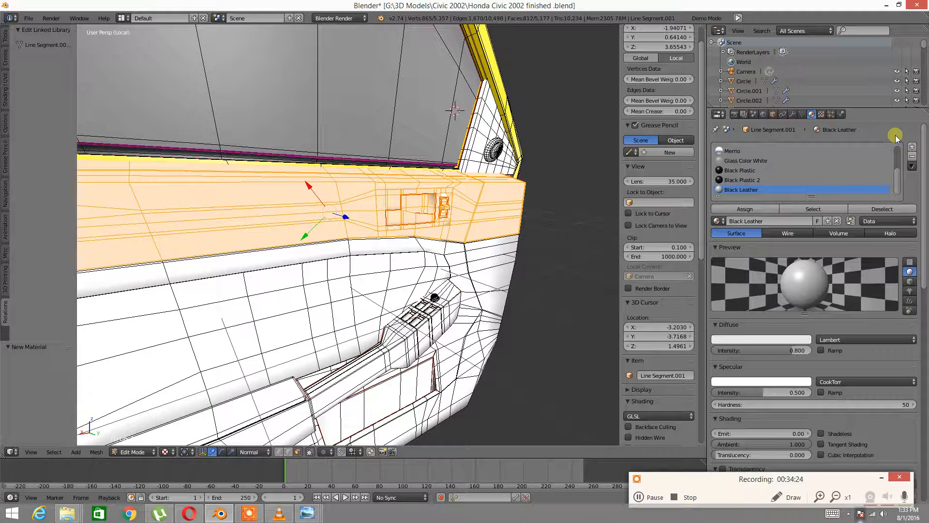
Step: Create a new image texture for the Black Leather material and name it Black Leather
click(822, 115)
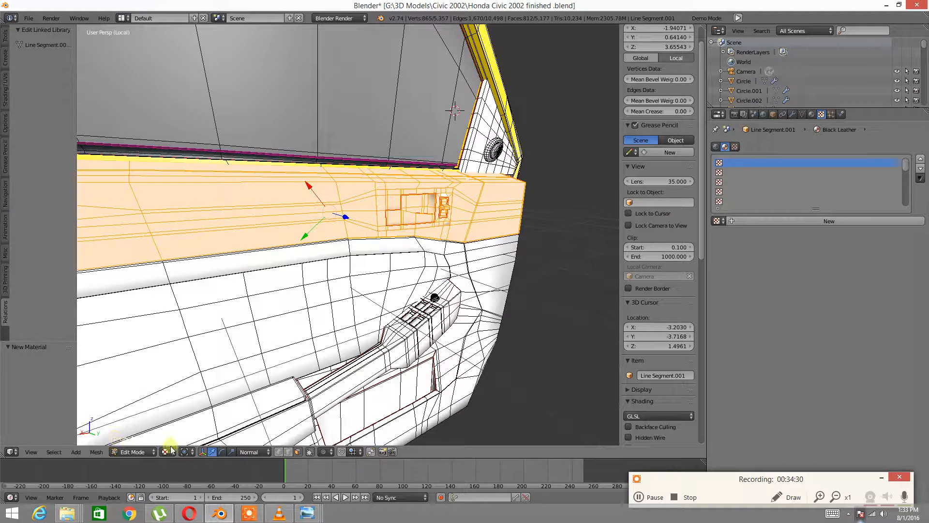
click(844, 226)
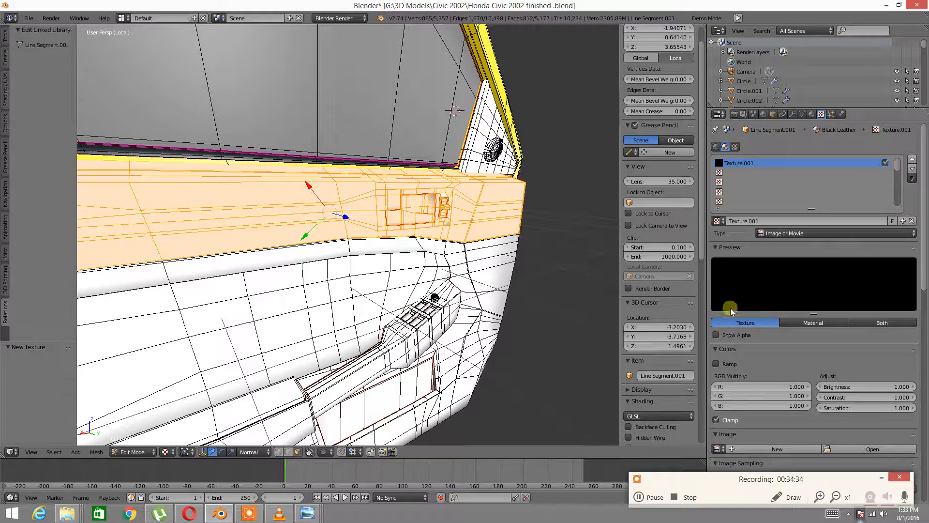
click(750, 221)
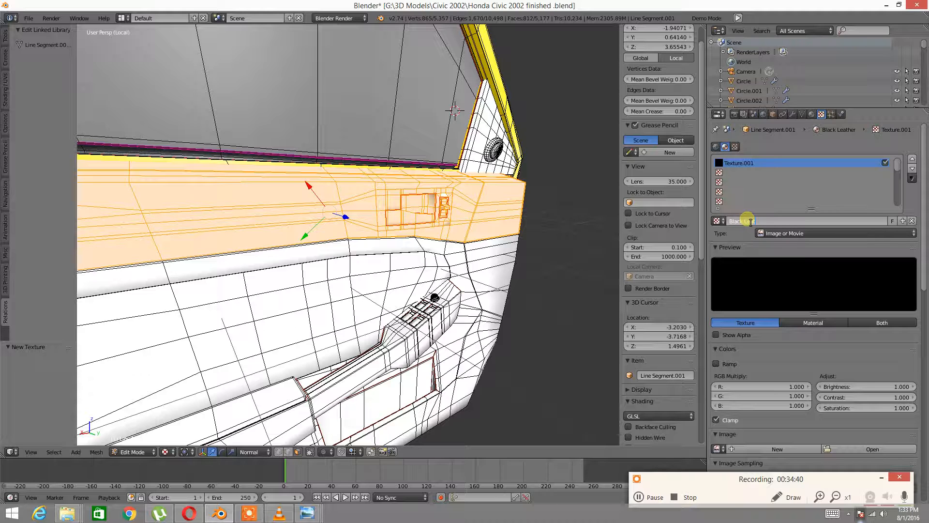
key(Return)
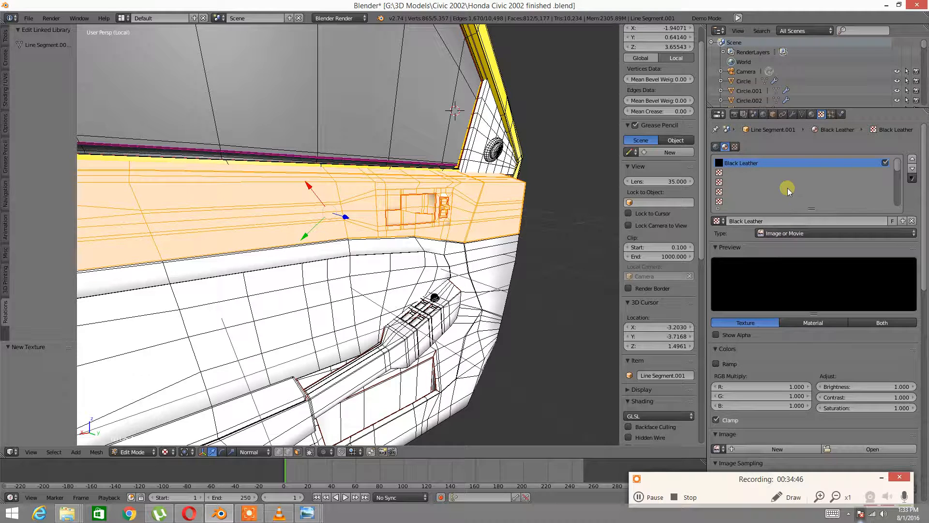
Step: Start loading an image for the texture, show file thumbnails and browse to New folder (2)\Texture Art\New folder
scroll(796, 256, down, 4)
scroll(797, 304, down, 1)
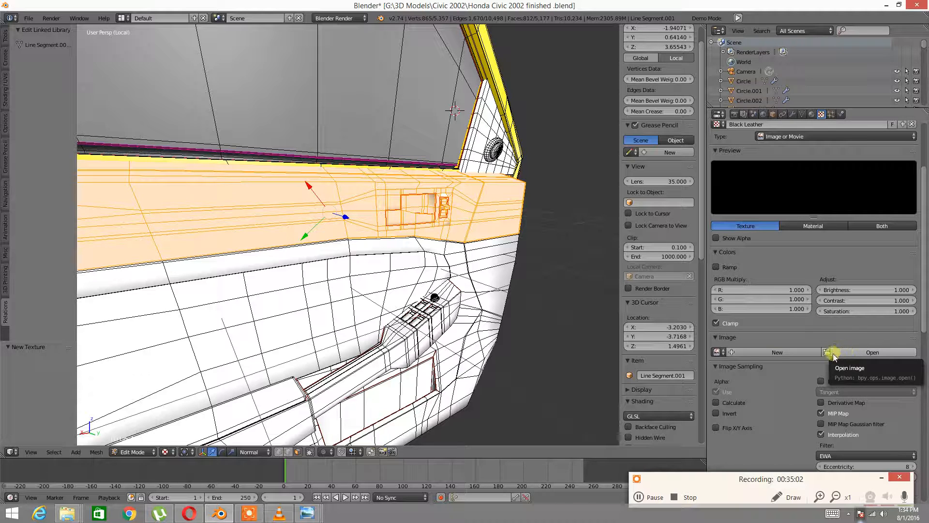
click(862, 351)
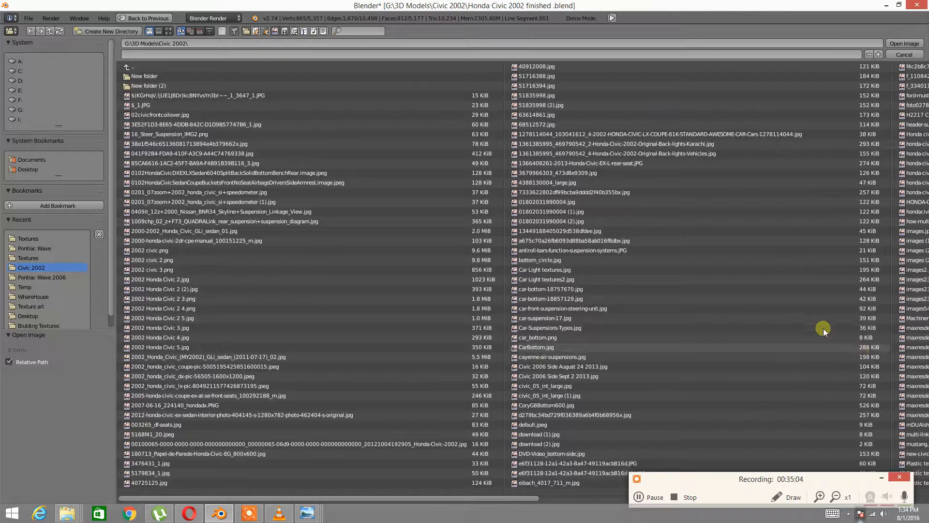
click(171, 31)
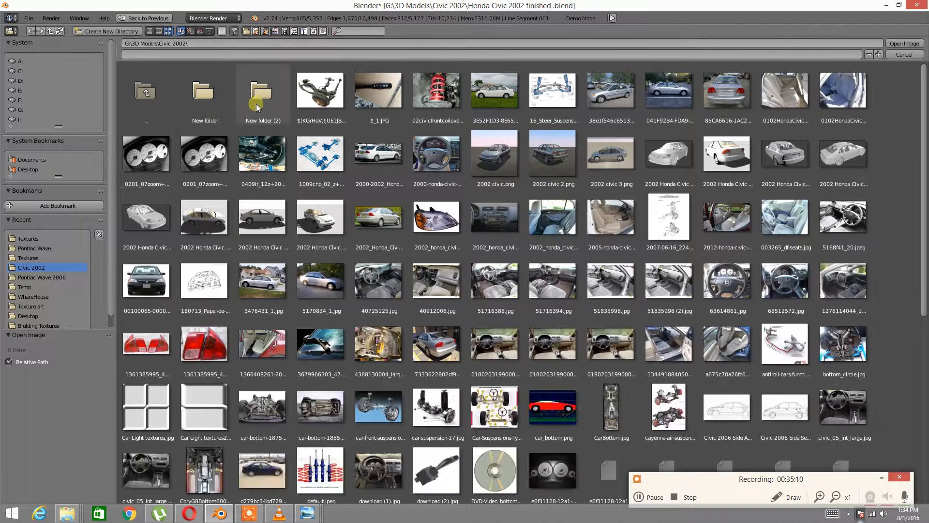
double_click(257, 104)
double_click(215, 103)
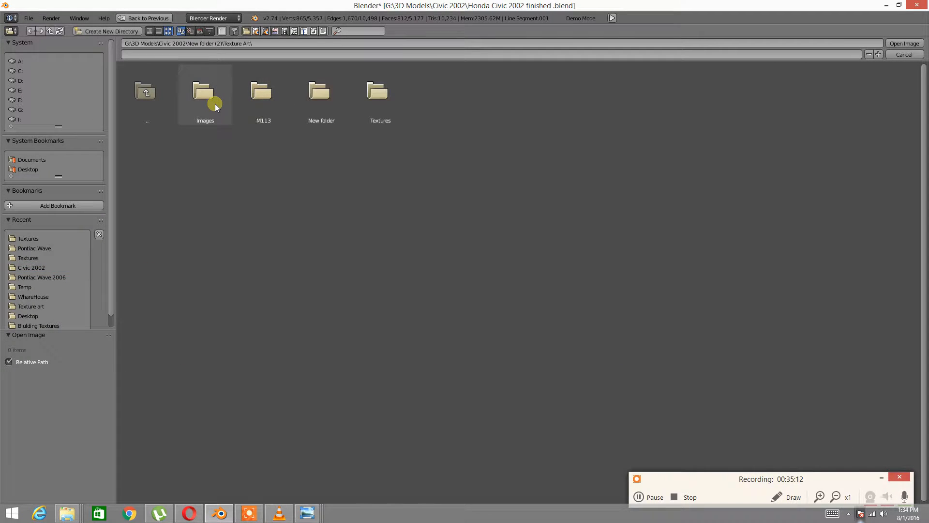
double_click(315, 99)
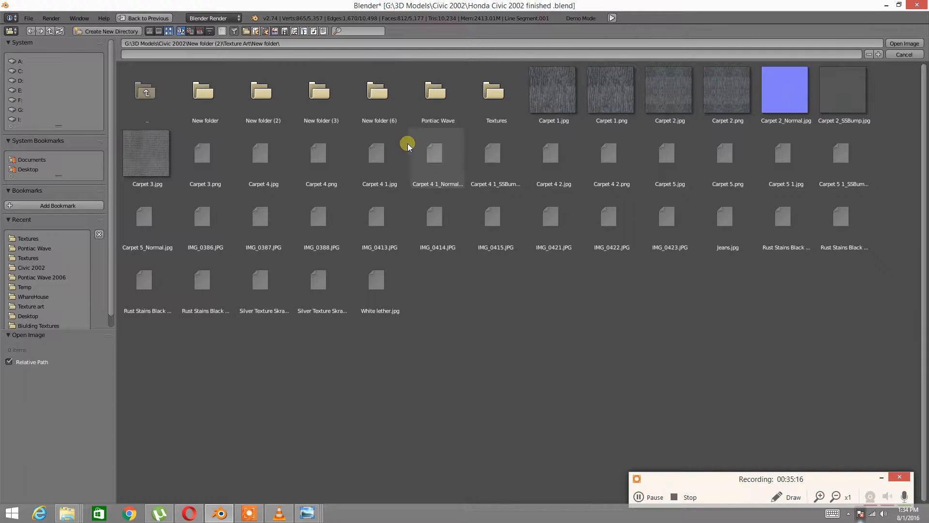
Step: Look through the Pontiac Wave, Textures and New folder (6) subfolders for a leather image
double_click(417, 100)
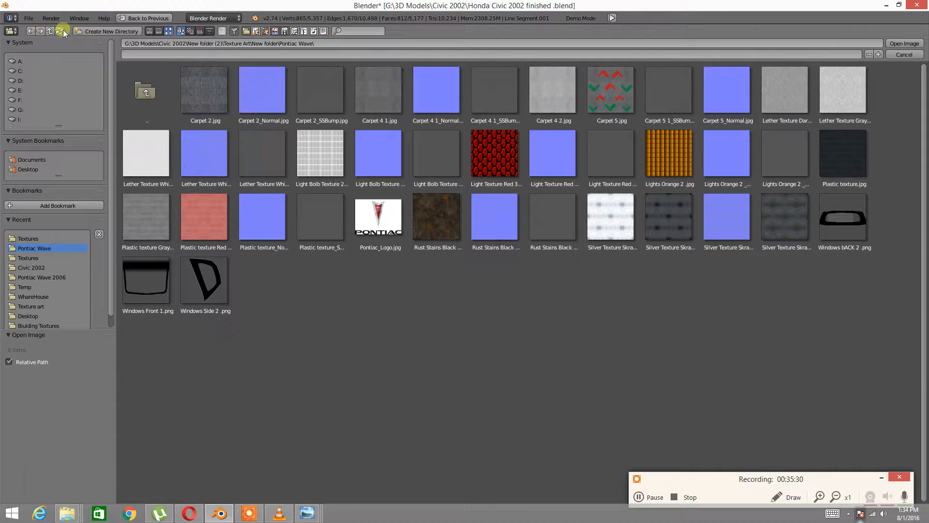
click(31, 31)
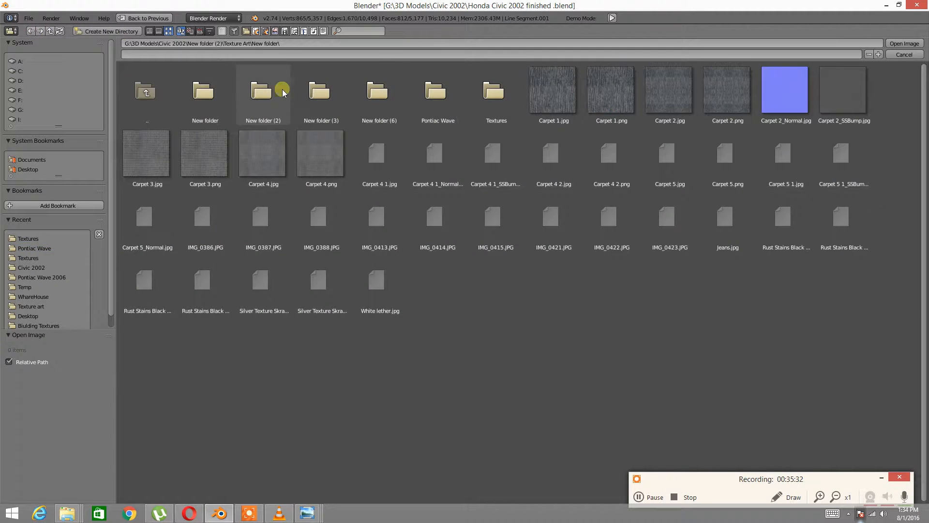
double_click(479, 97)
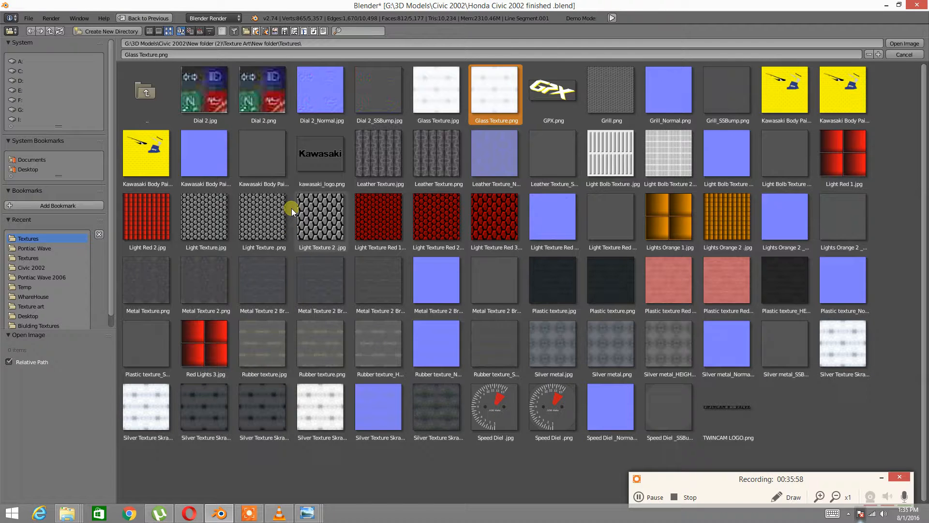
click(33, 31)
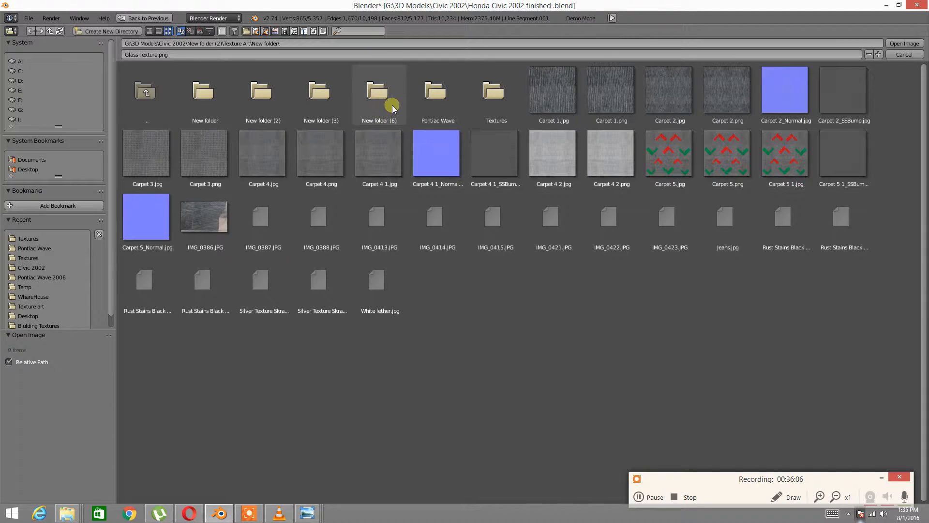
click(378, 101)
click(380, 104)
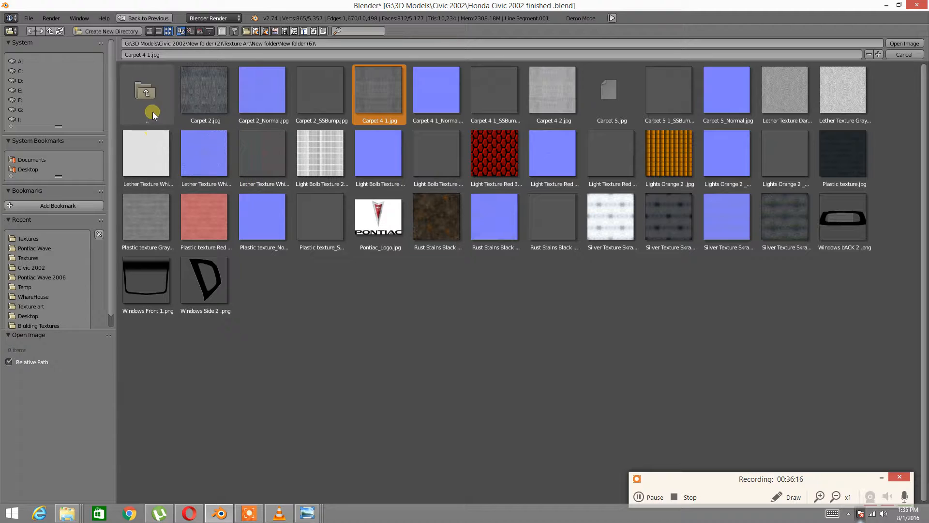
click(30, 30)
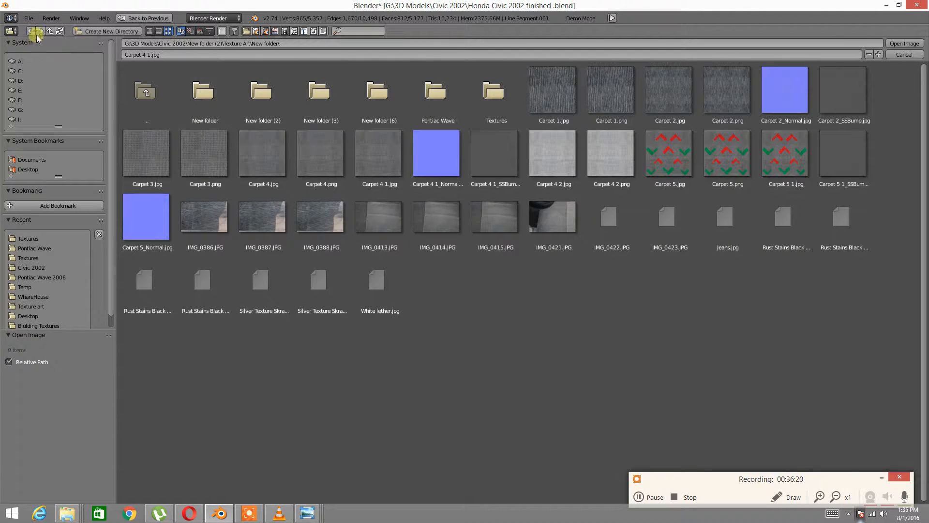
Step: Load Leather Texture.jpg from the Texture Art\Textures folder as the Black Leather texture's image
click(32, 30)
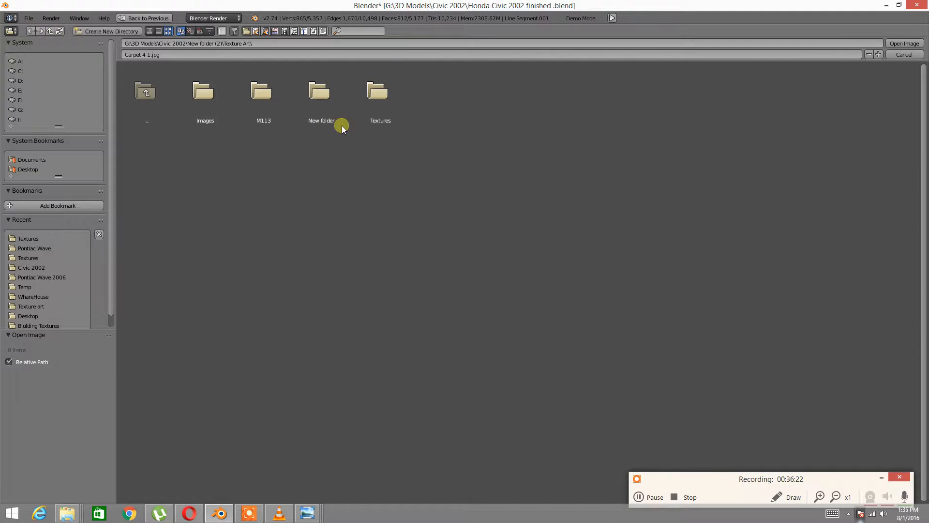
click(376, 98)
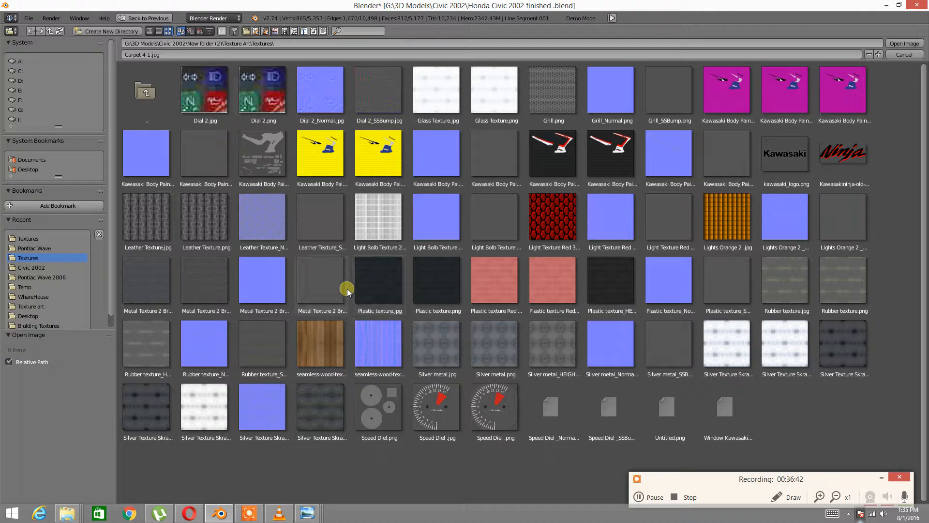
double_click(159, 219)
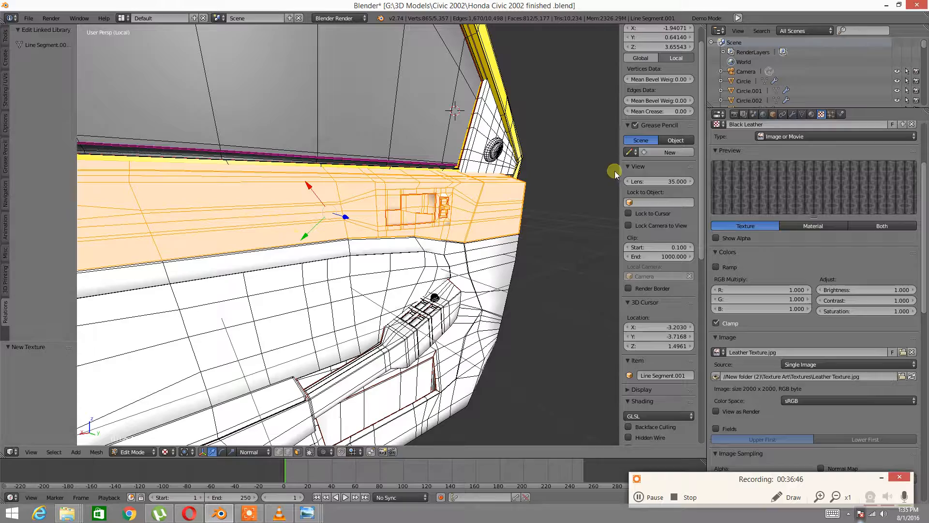
Step: Assign the Black Leather material to the selected upper trim faces
scroll(824, 209, up, 5)
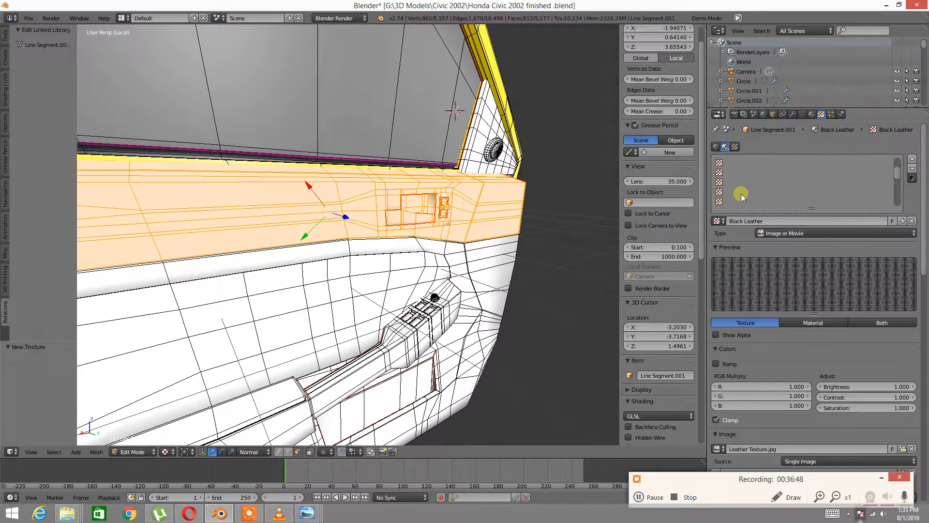
click(811, 115)
click(735, 210)
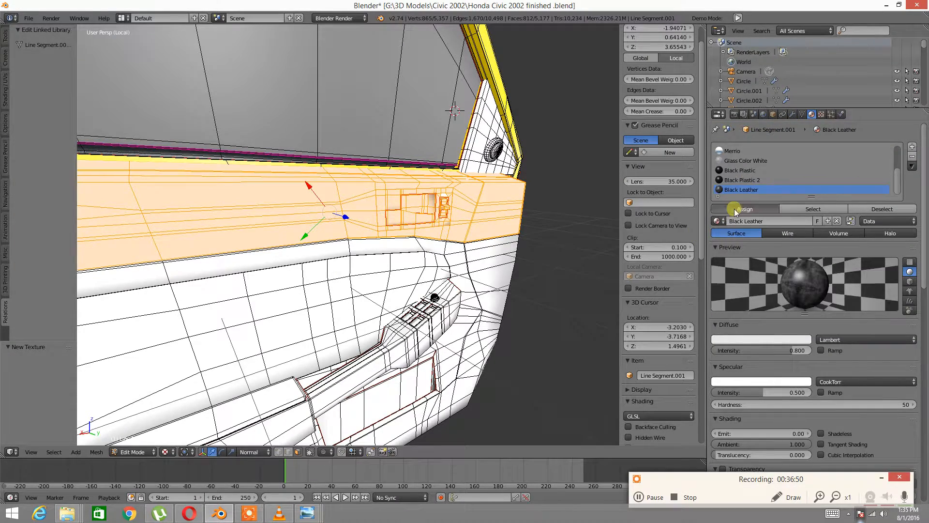
middle_drag(472, 265, 443, 266)
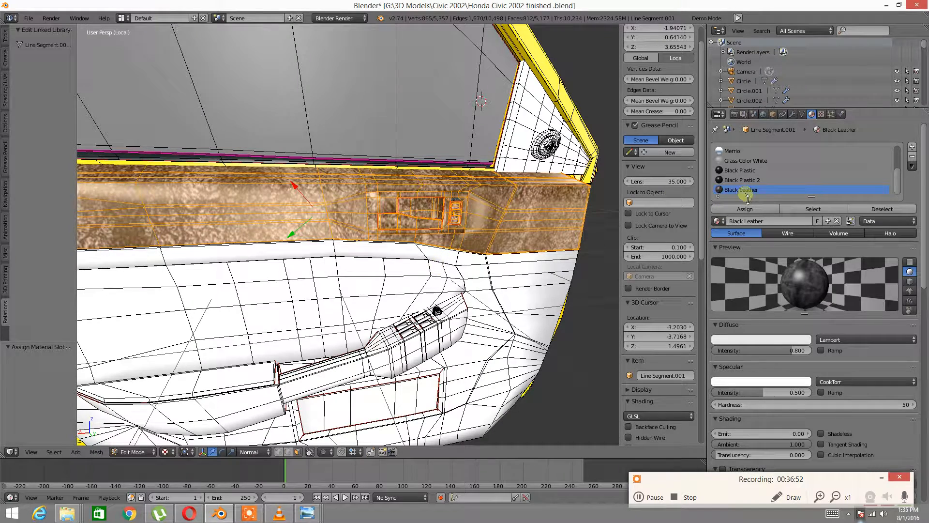
Step: Set the Black Leather texture's mapping size to 3 in X and Y
click(821, 115)
scroll(821, 283, down, 10)
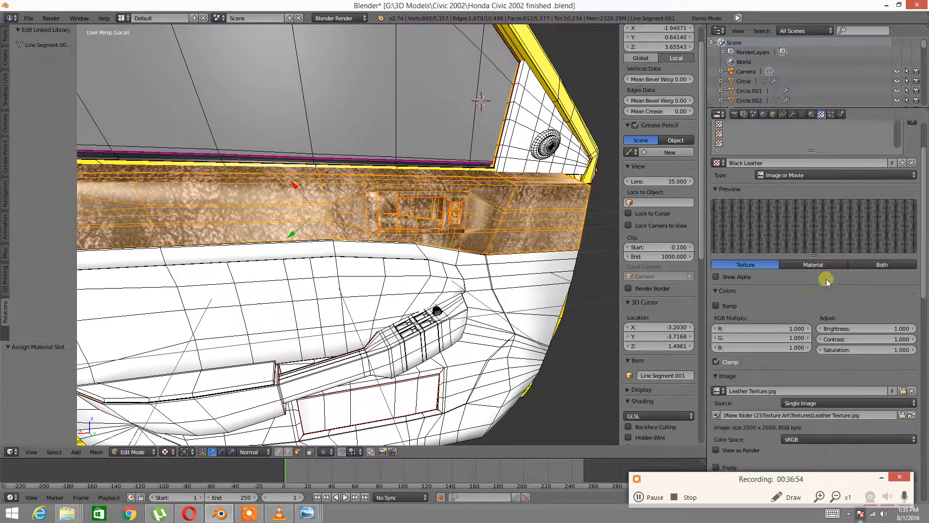
scroll(811, 293, down, 6)
click(897, 372)
scroll(798, 426, down, 4)
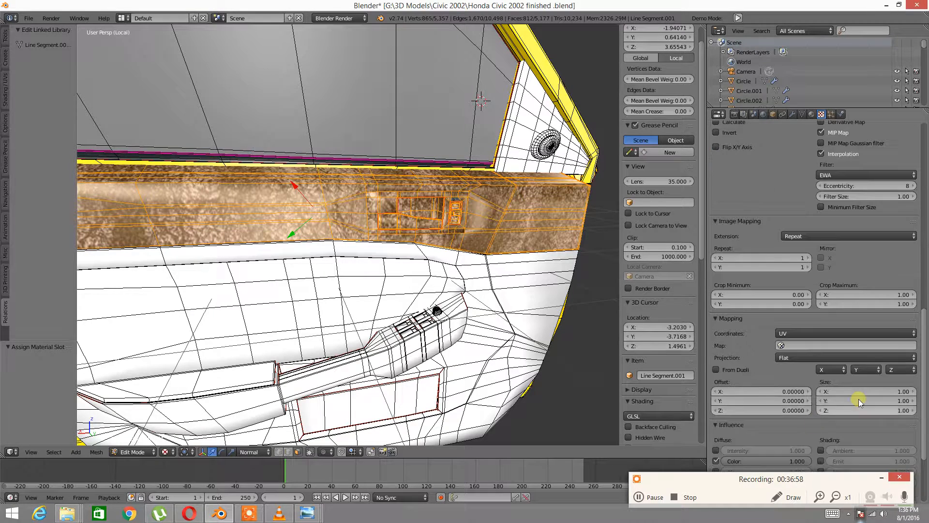
click(899, 392)
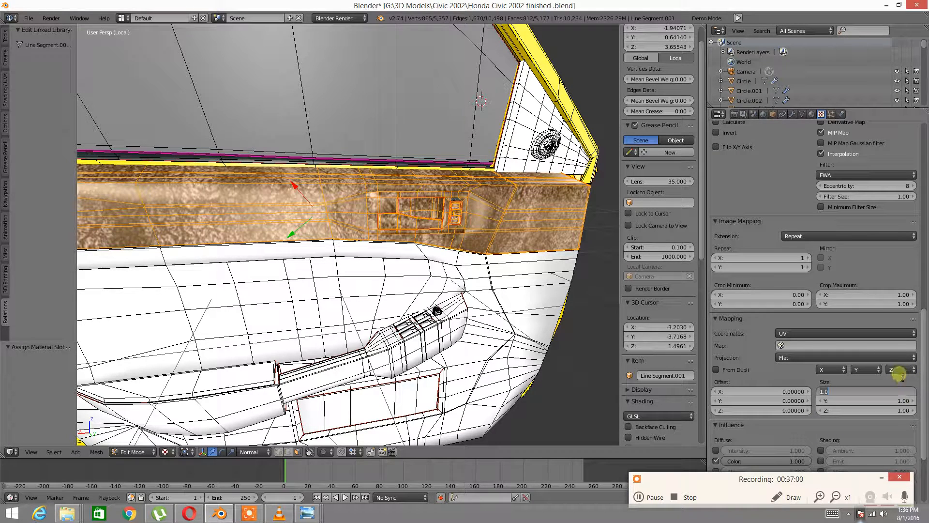
text(3)
key(Return)
click(899, 402)
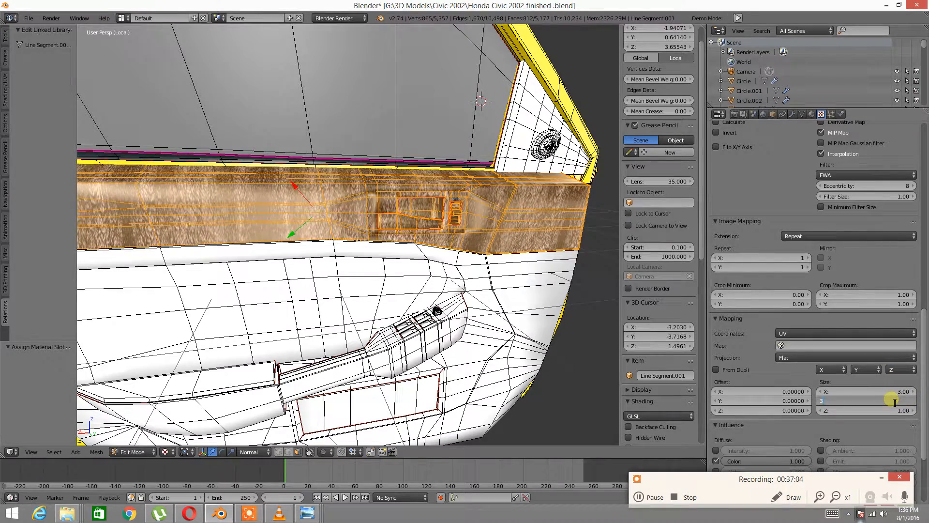
text(3)
key(Return)
middle_drag(257, 213, 283, 224)
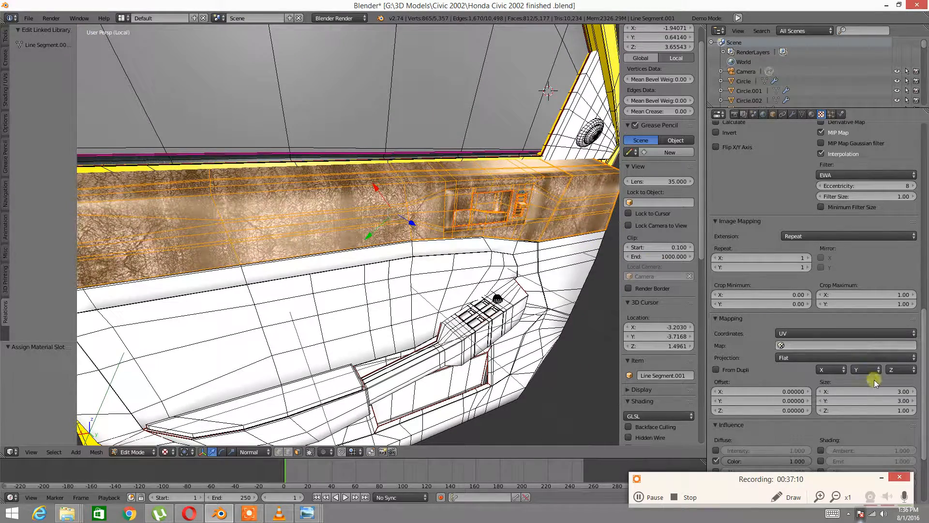
Step: Set the texture's mapping size to 5 in both X and Y
text(5)
key(Return)
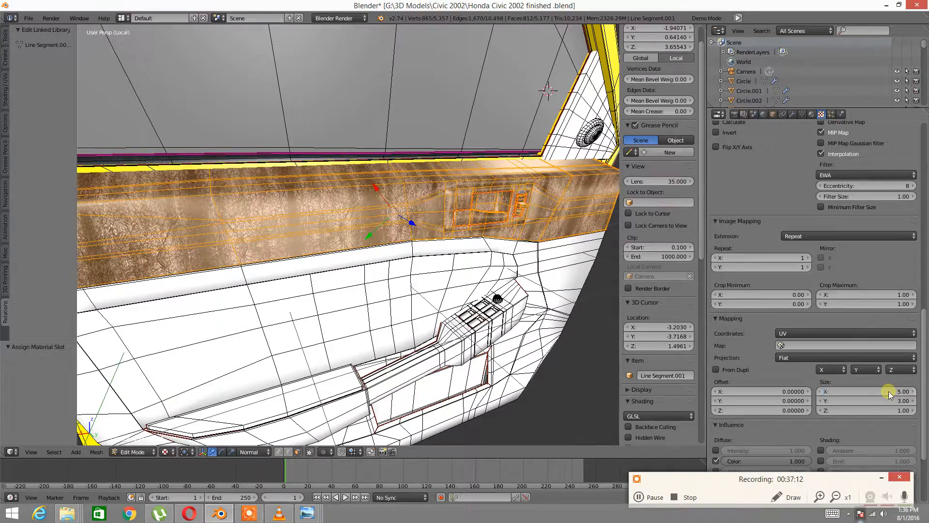
click(891, 401)
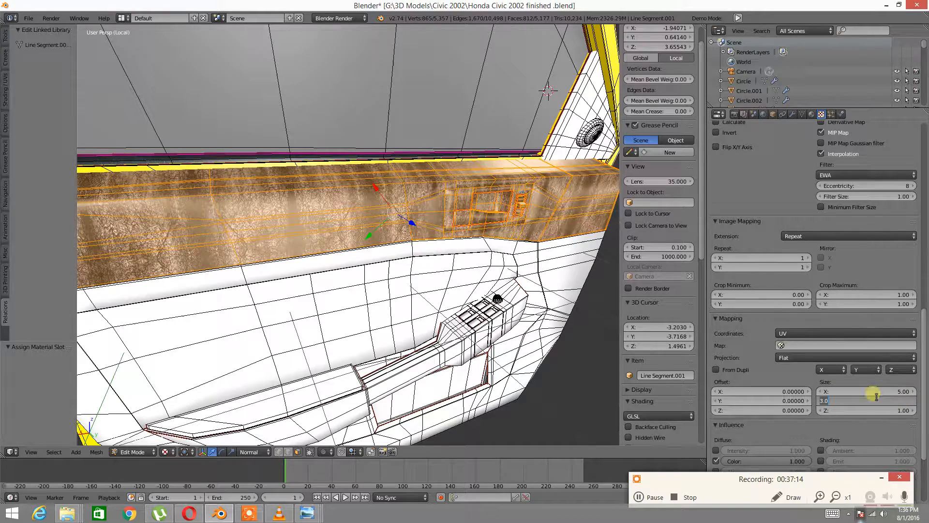
text(5)
key(Return)
middle_drag(475, 317, 341, 259)
scroll(320, 281, up, 4)
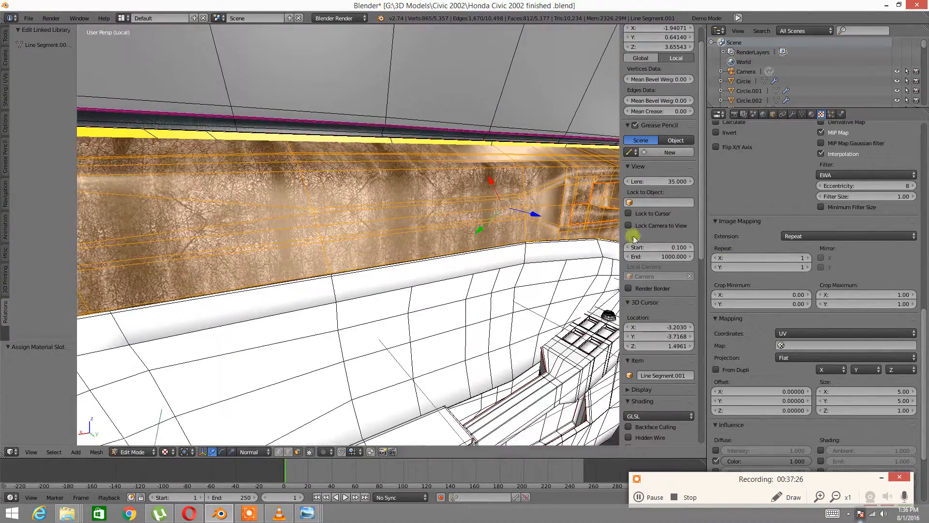
Step: Replace the Black Leather material's texture with the existing Black Plastic texture
scroll(788, 262, up, 4)
scroll(788, 261, up, 15)
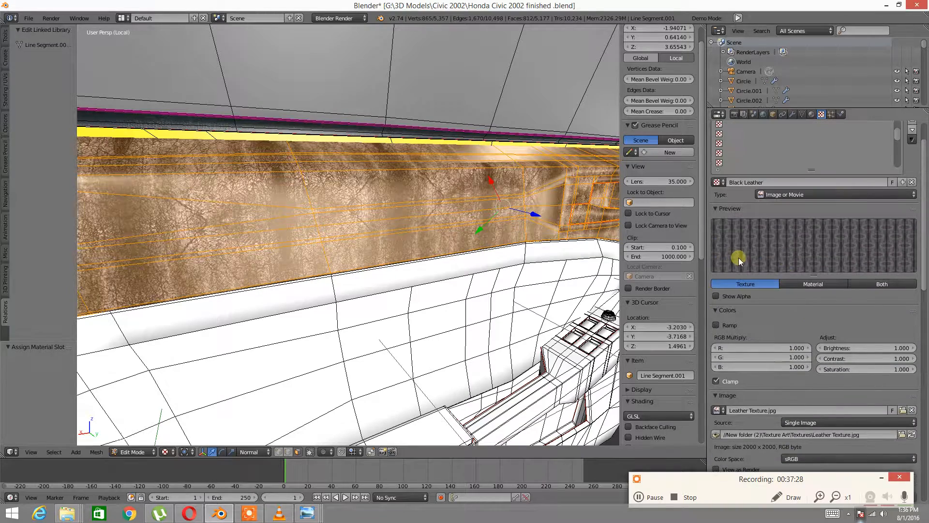
click(723, 181)
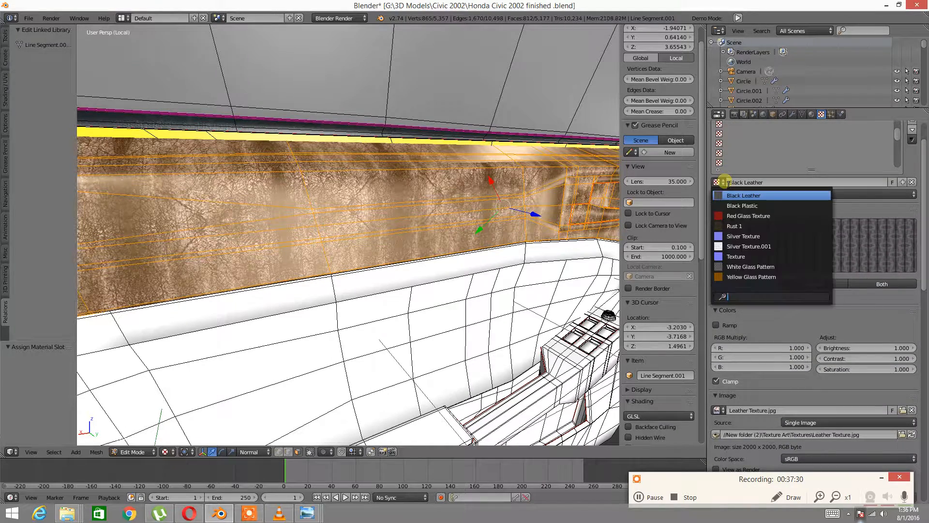
click(732, 205)
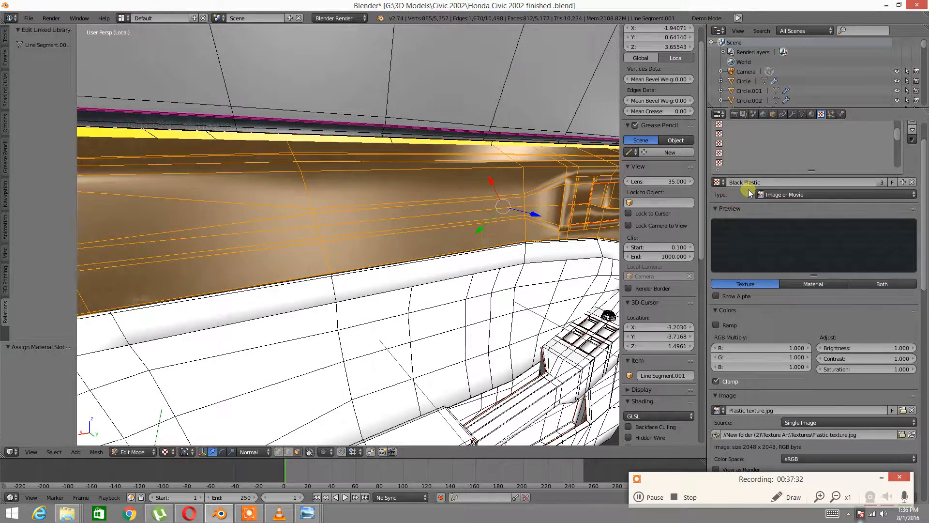
middle_drag(541, 238, 368, 233)
Step: Deselect the upper trim and select one face on the lower panel's rear edge and one on its upper border
key(a)
middle_drag(312, 250, 367, 212)
scroll(369, 248, up, 4)
scroll(386, 249, down, 5)
right_click(245, 232)
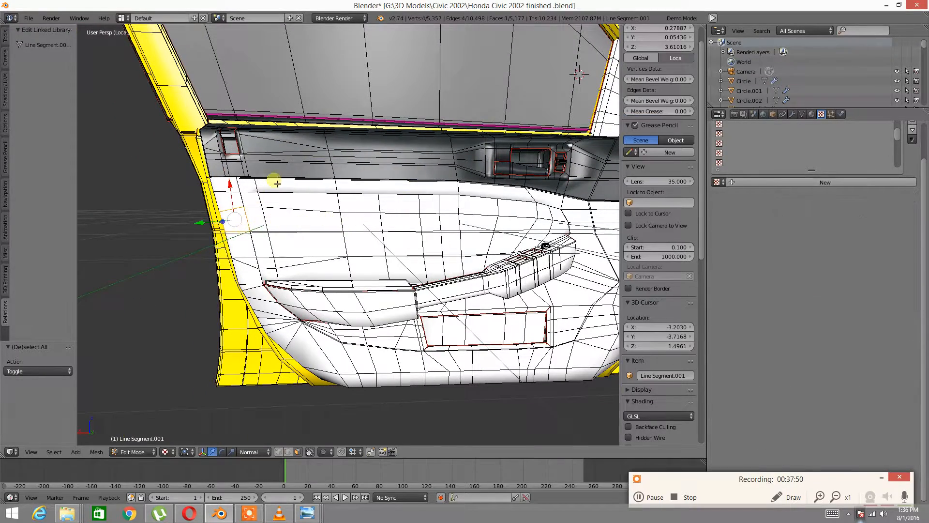
middle_drag(291, 189, 355, 206)
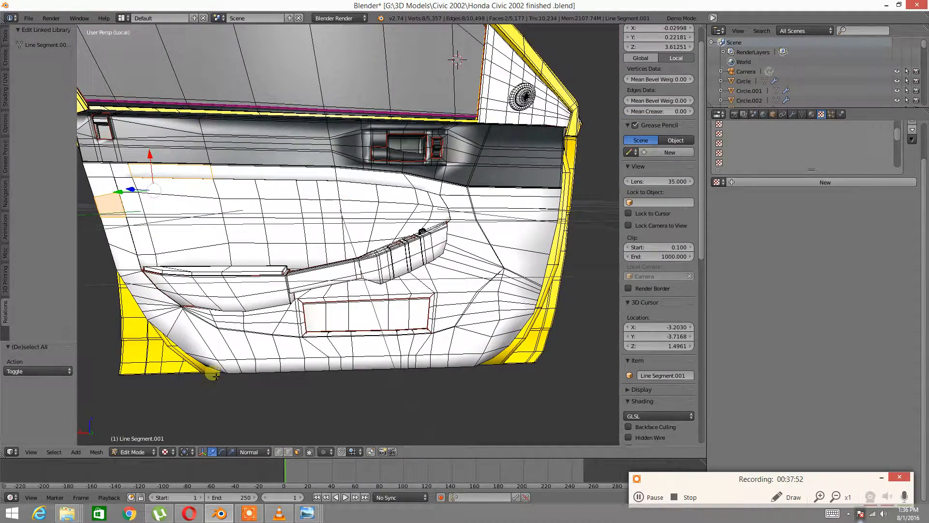
Step: Switch to Windows Photo Viewer to examine the door panel reference photo maxresdefault (3).jpg, and return to Blender
mouse_move(308, 513)
click(434, 469)
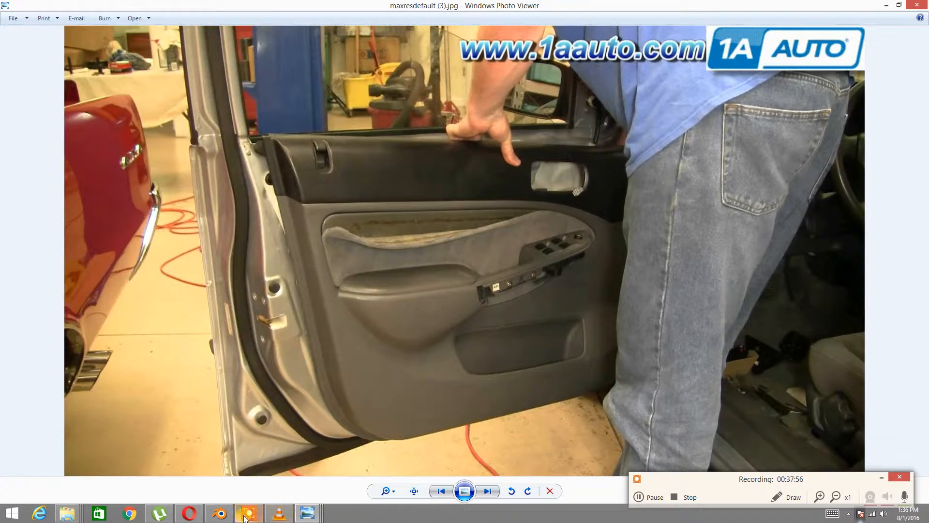
click(219, 513)
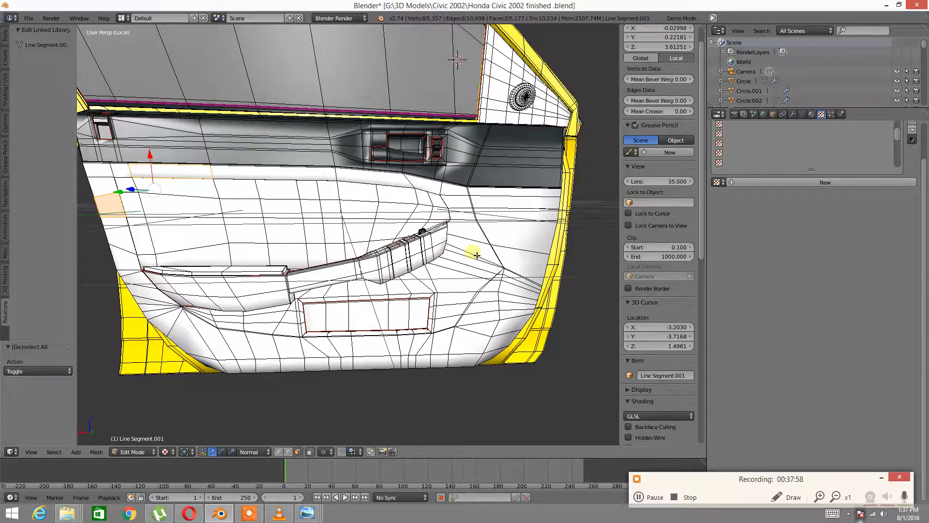
Step: Add faces on the door pull and armrest, extend the selection to linked faces limited by seams, and grow it
middle_drag(335, 304, 350, 285)
scroll(303, 323, up, 1)
shift+right_click(429, 252)
shift+right_click(311, 279)
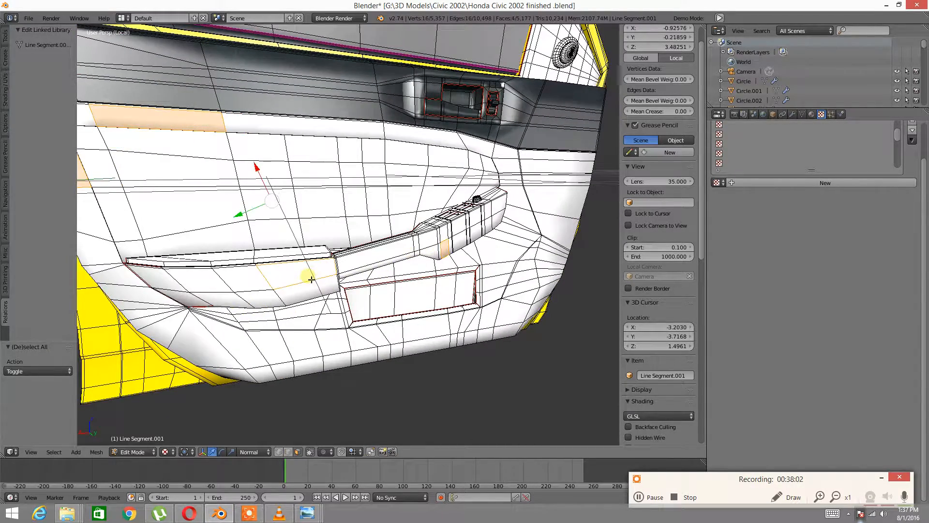
key(ctrl+l)
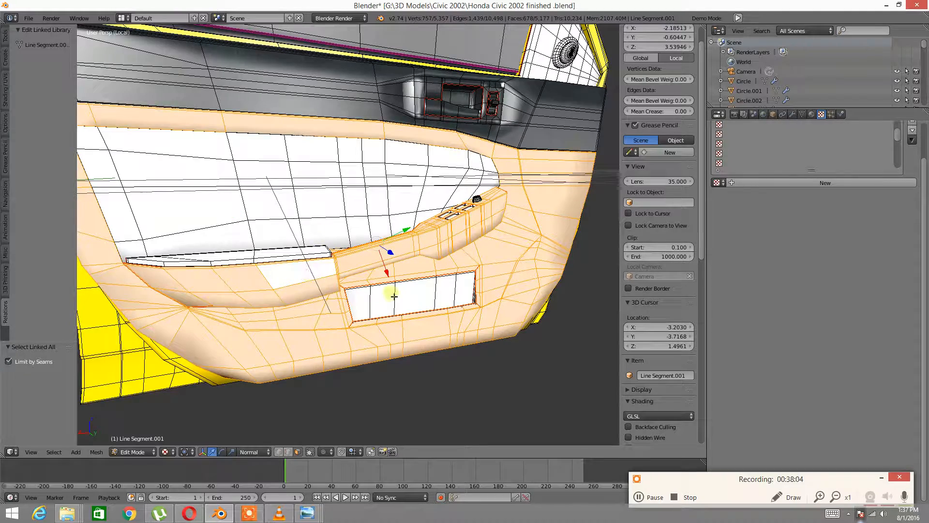
middle_drag(394, 295, 389, 318)
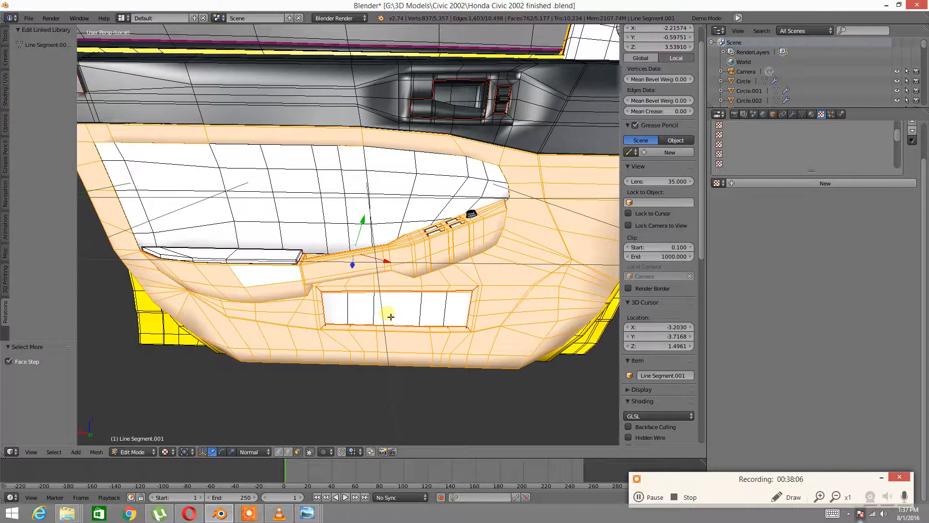
key(ctrl+KP_Add)
Step: Add the four window switch recesses and the round knob on the armrest to the selection, and grow it six times
middle_drag(424, 380, 407, 428)
shift+middle_drag(366, 327, 306, 294)
scroll(281, 289, up, 6)
shift+right_click(339, 272)
shift+right_click(347, 252)
shift+right_click(428, 238)
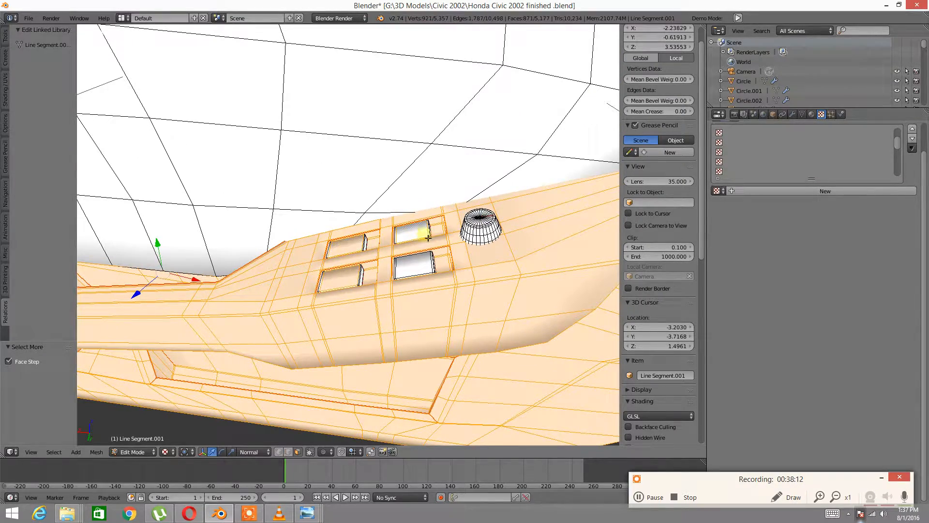
shift+right_click(423, 264)
shift+right_click(487, 234)
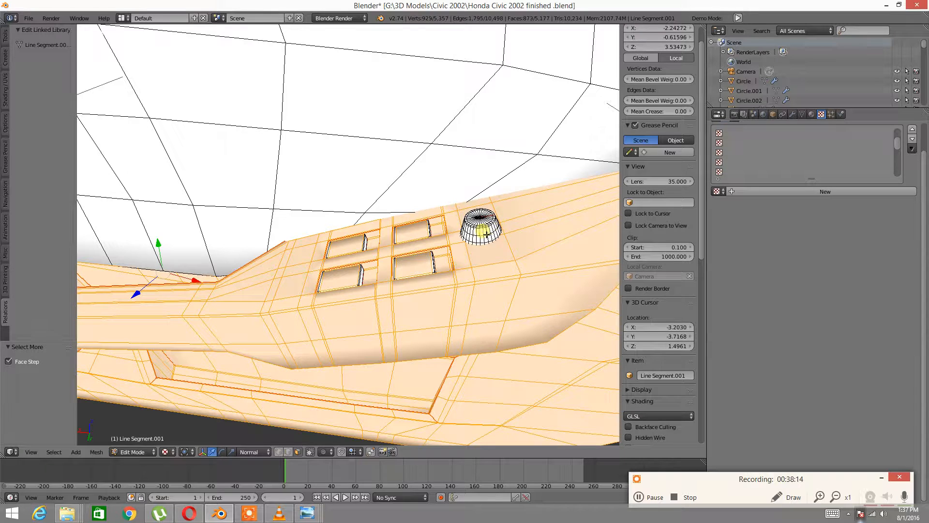
key(ctrl+KP_Add)
key(ctrl+KP_Add)
key(ctrl+KP_Add)
key(ctrl+KP_Add)
key(ctrl+KP_Add)
key(ctrl+KP_Add)
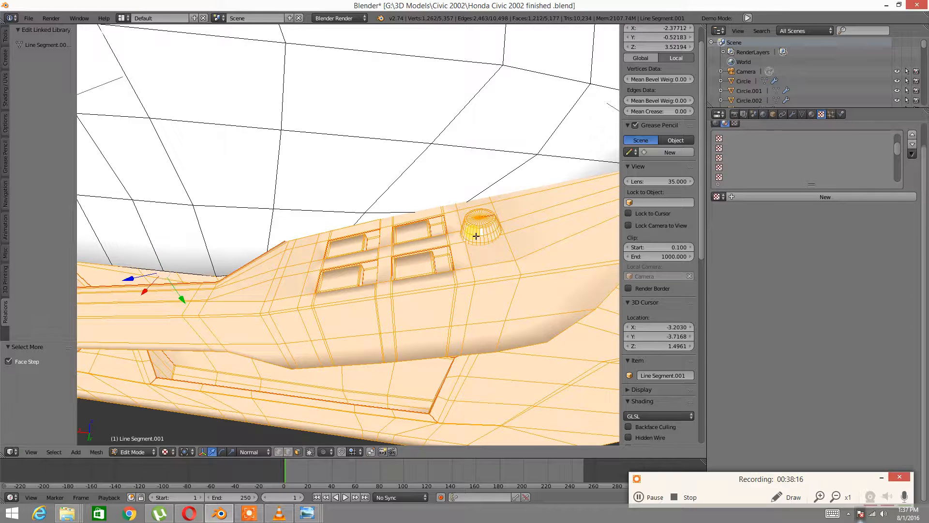
Step: Compare the selected lower panel and armrest faces with the door reference photo in Windows Photo Viewer
middle_drag(522, 220, 282, 411)
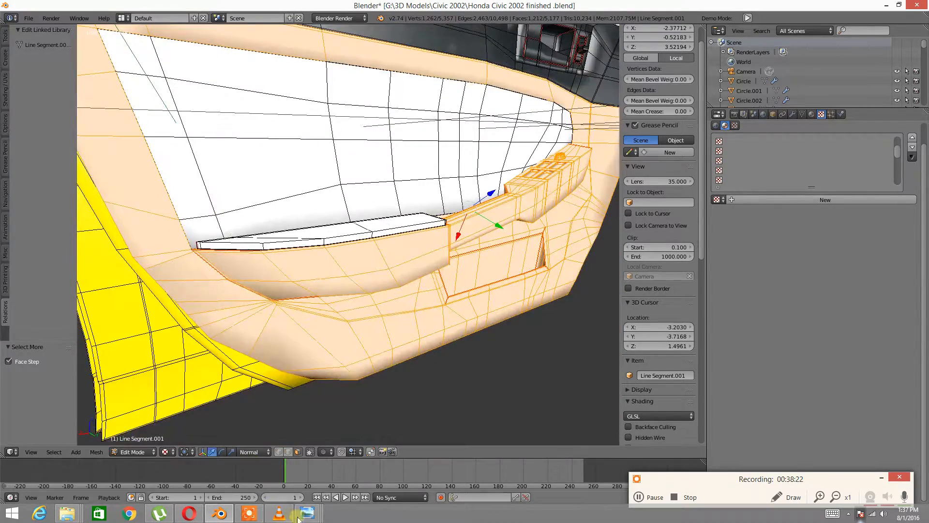
mouse_move(307, 513)
click(451, 465)
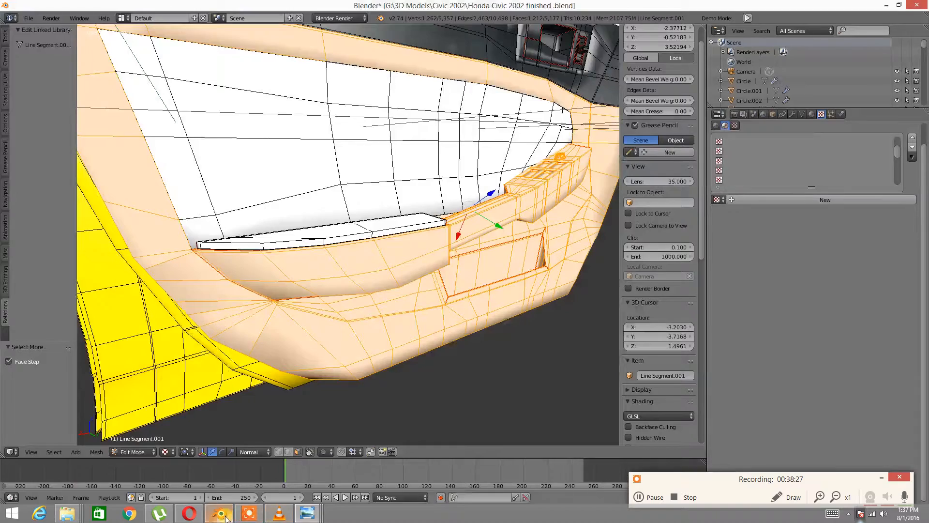
Step: Return to Blender and add the armrest pad's top faces to the selection, growing it across the pad
click(219, 513)
middle_drag(367, 372, 363, 367)
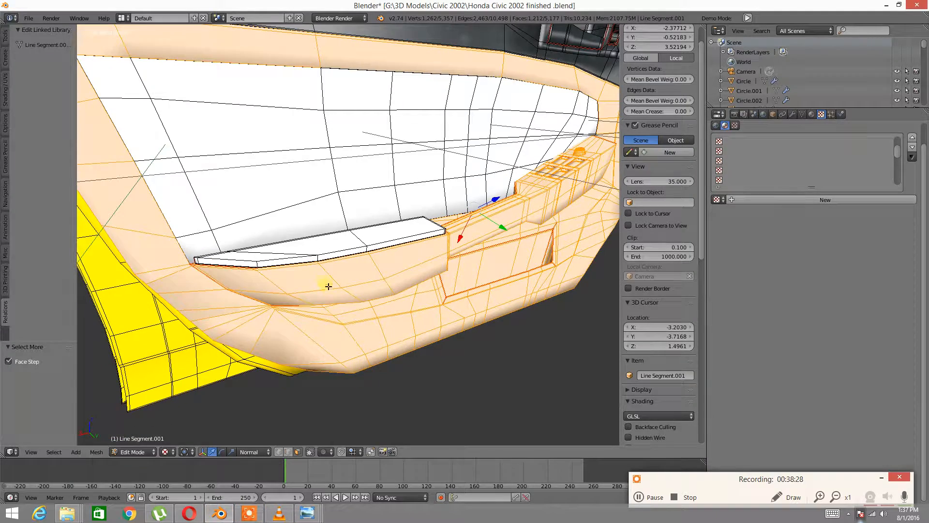
shift+right_click(355, 243)
key(ctrl+KP_Add)
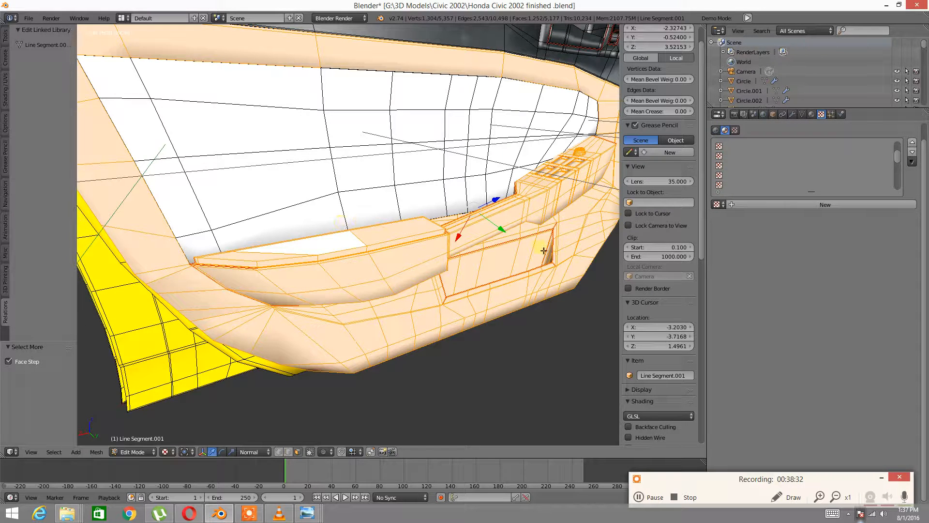
Step: Add a new image texture to the Default material
drag(896, 156, 897, 128)
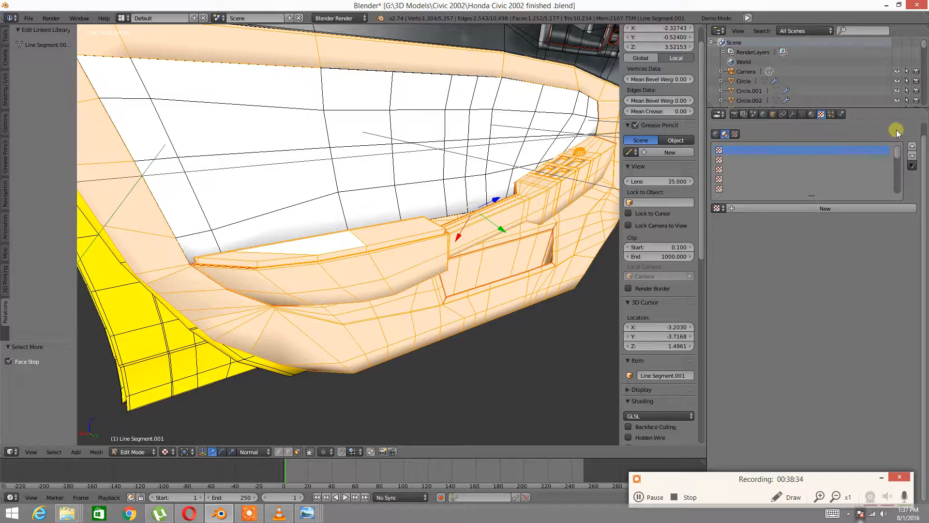
scroll(915, 141, up, 1)
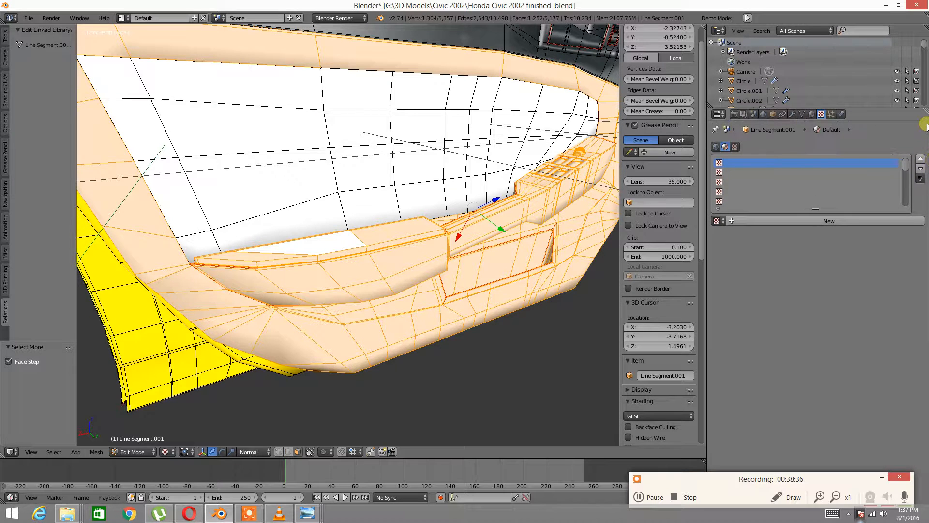
click(814, 220)
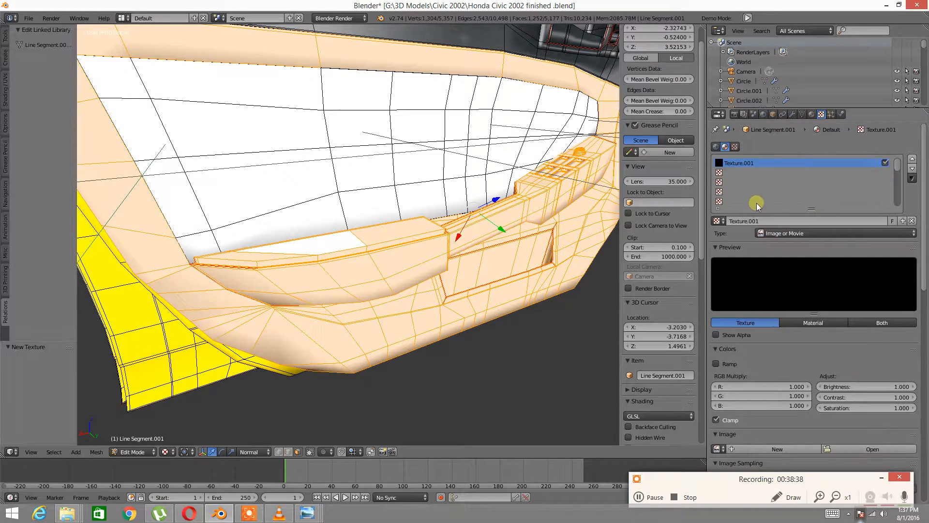
Step: Add a material slot to the door and create a new material named Gray Leather in it
click(812, 114)
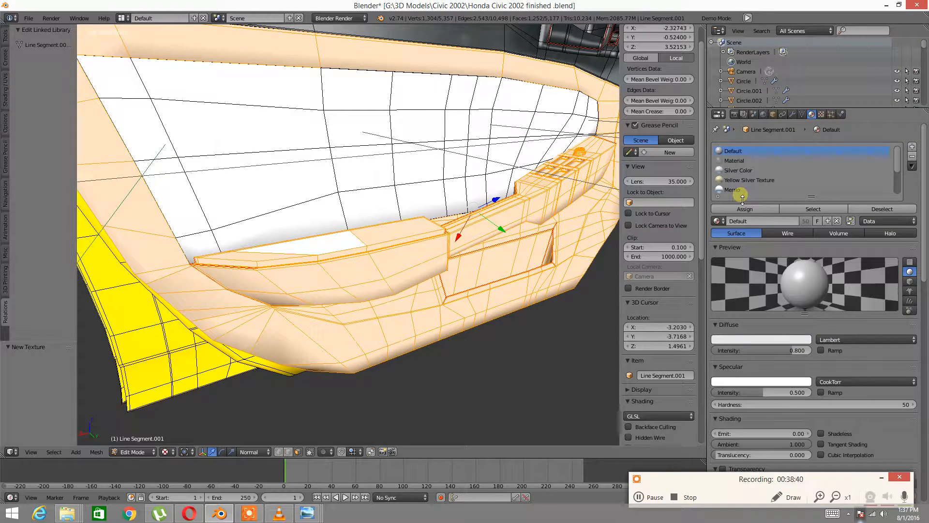
click(910, 147)
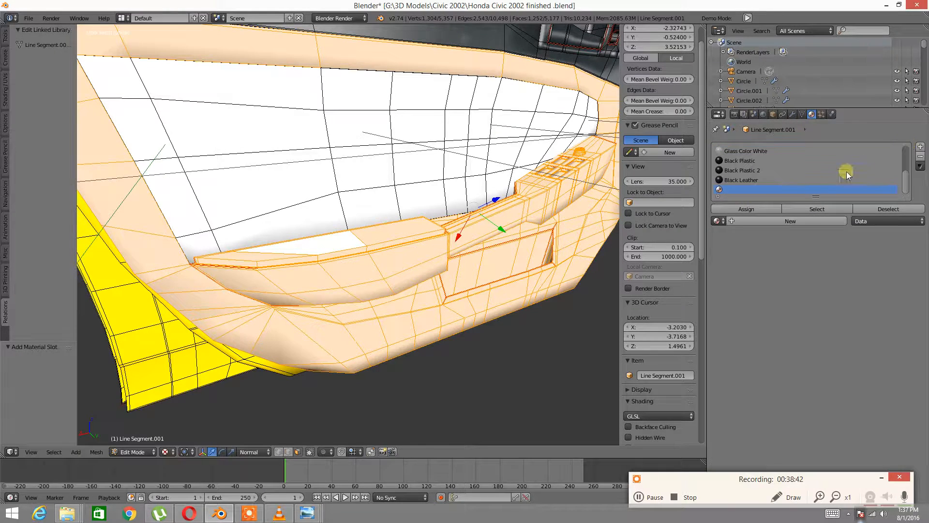
click(753, 219)
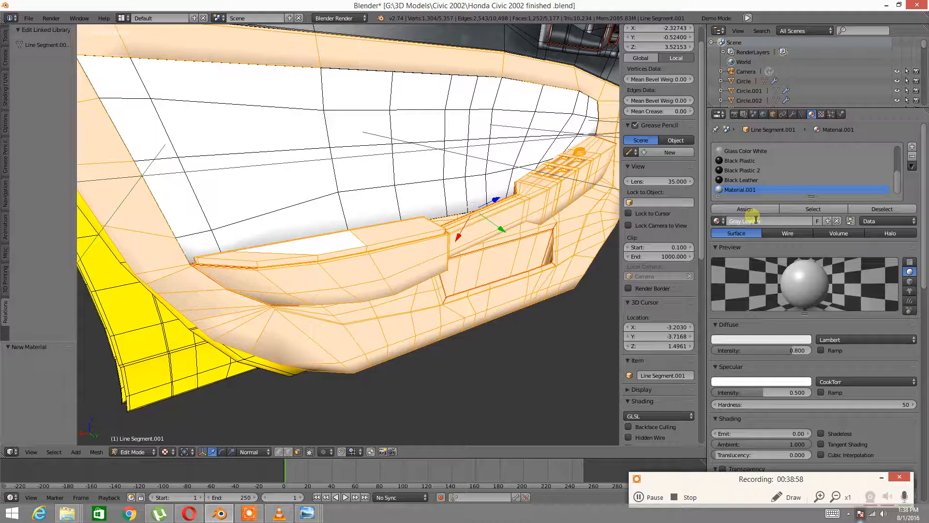
key(Return)
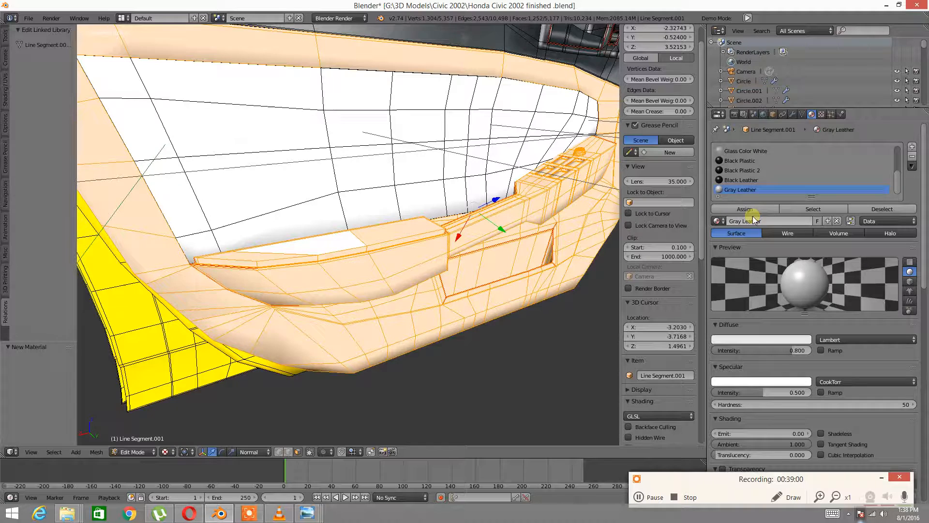
Step: Add a texture to Gray Leather and load Lether Texture Dark Gray.jpg from the Texture Art\New folder\Pontiac Wave folder
click(821, 115)
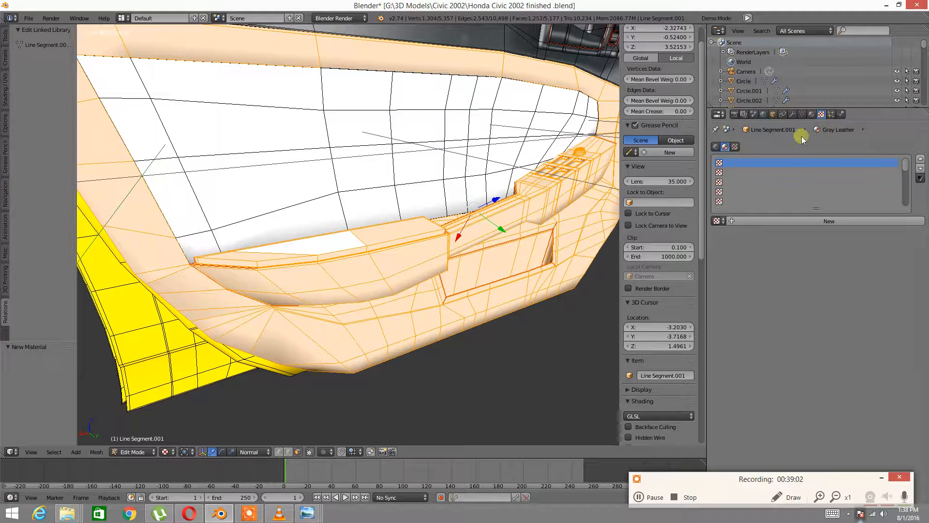
click(812, 222)
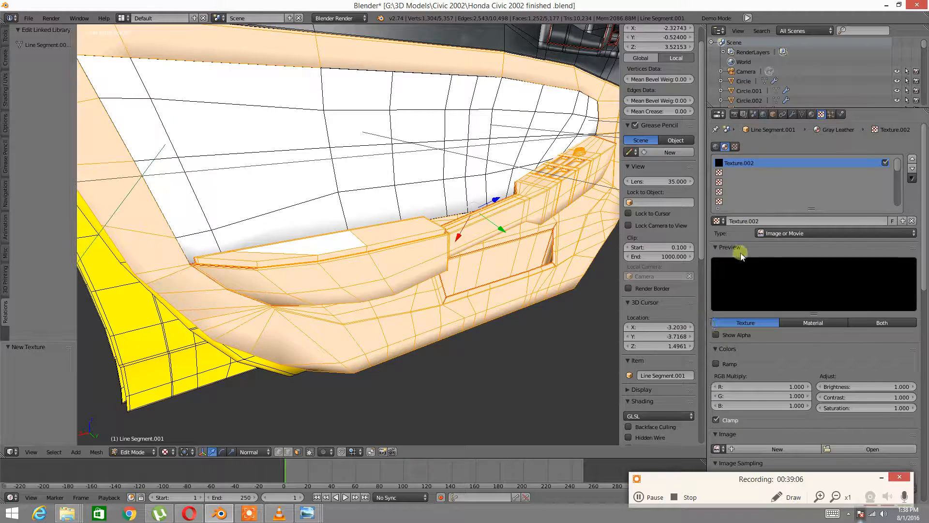
scroll(730, 361, down, 3)
click(830, 386)
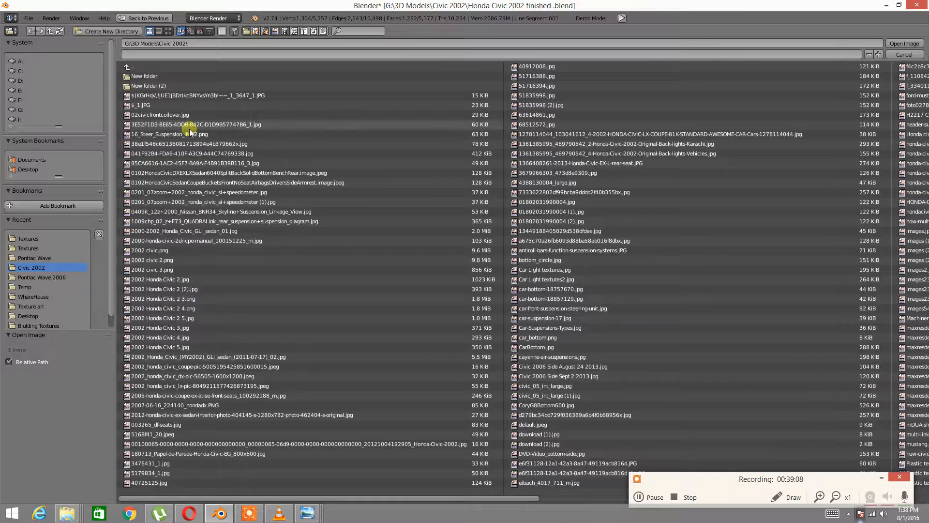
click(168, 31)
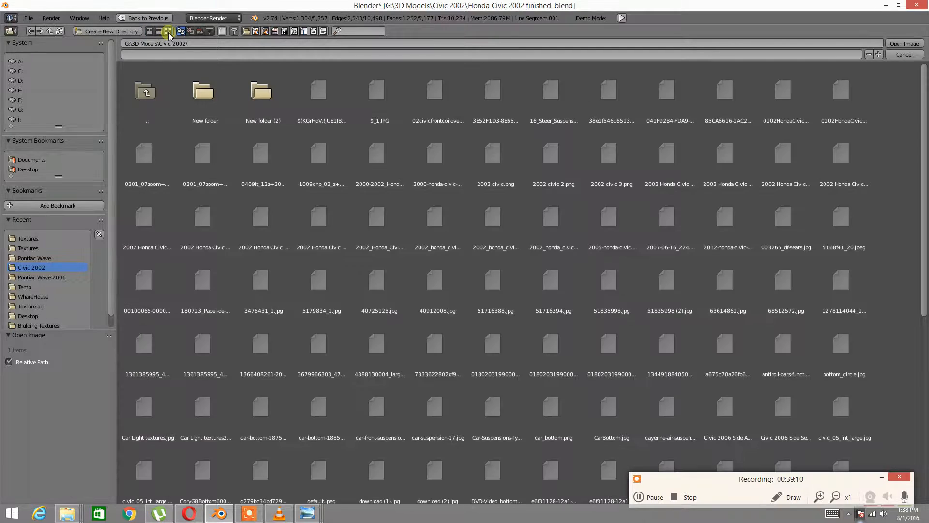
click(248, 96)
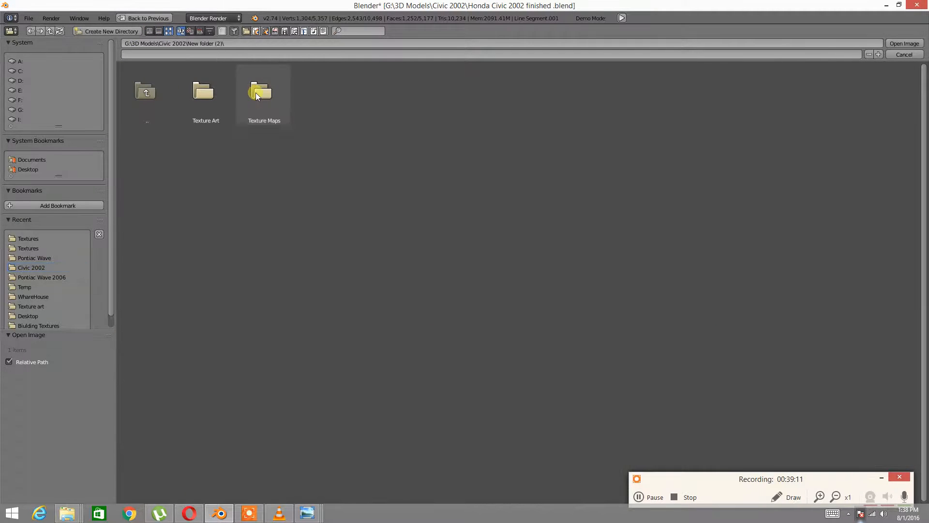
click(219, 102)
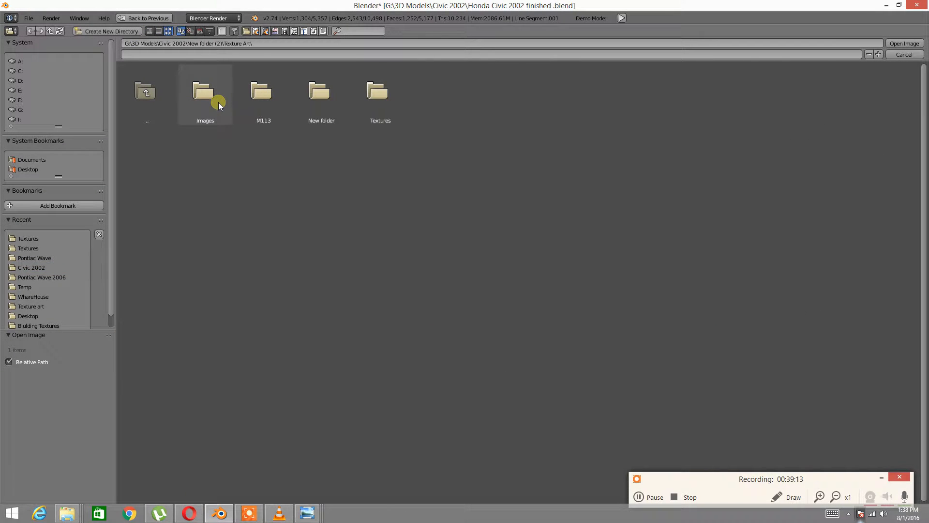
click(317, 98)
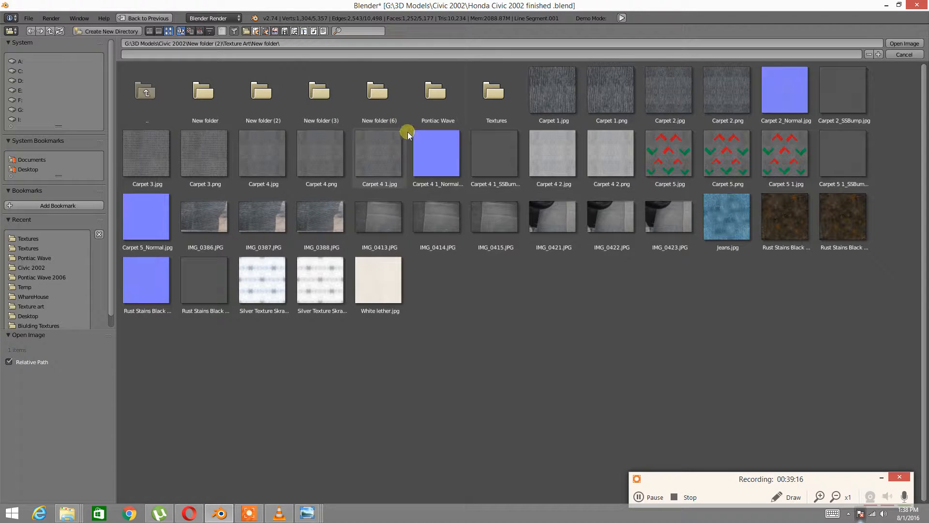
click(431, 101)
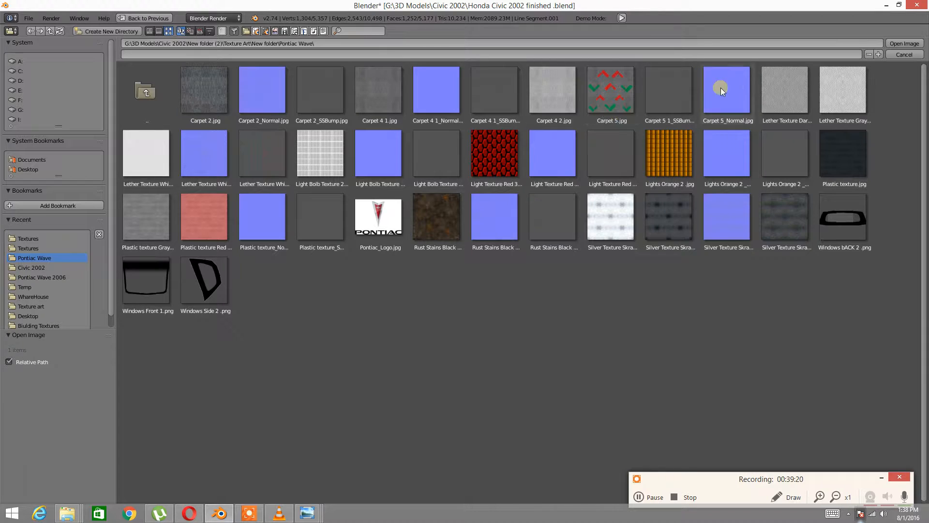
double_click(799, 91)
Step: Assign the Gray Leather material to the selected lower panel and armrest faces
click(811, 115)
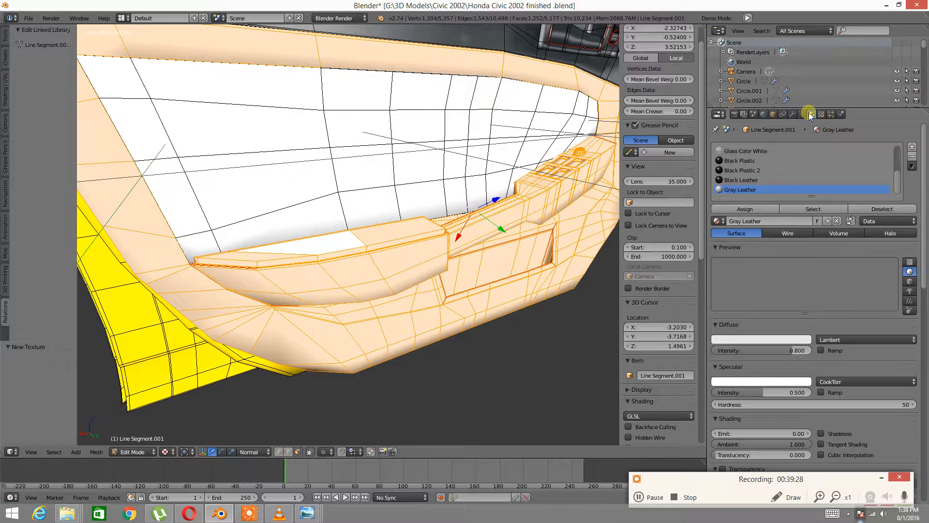
click(733, 210)
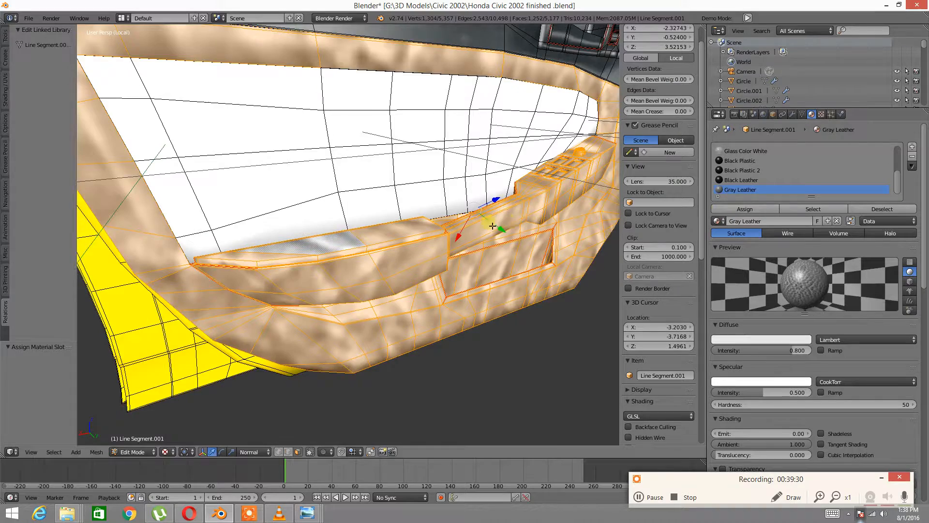
Step: Set the Gray Leather texture's mapping size to 8 in X and Y
click(821, 114)
scroll(794, 222, down, 15)
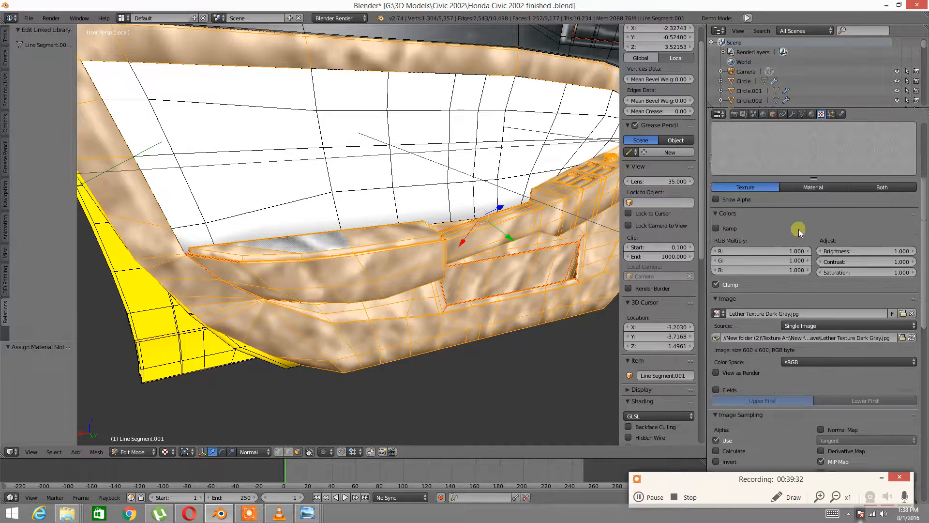
click(893, 257)
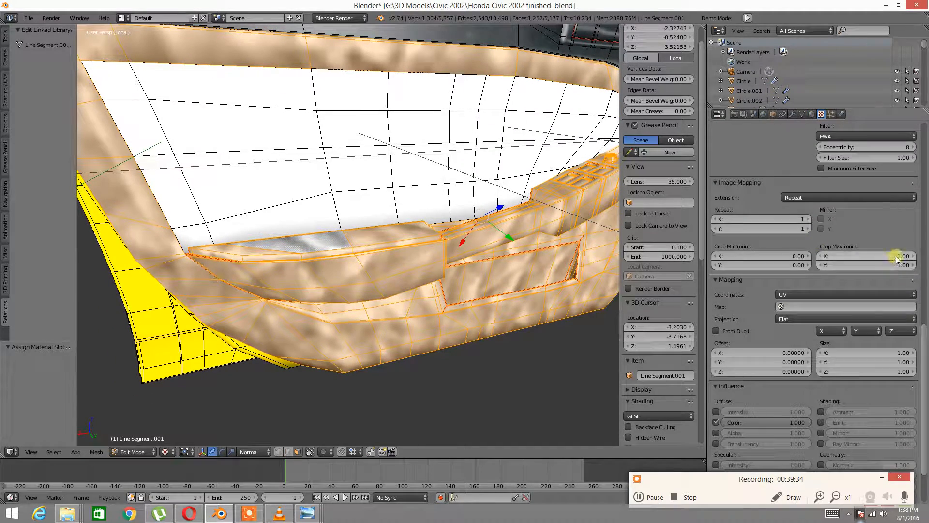
click(890, 353)
click(898, 356)
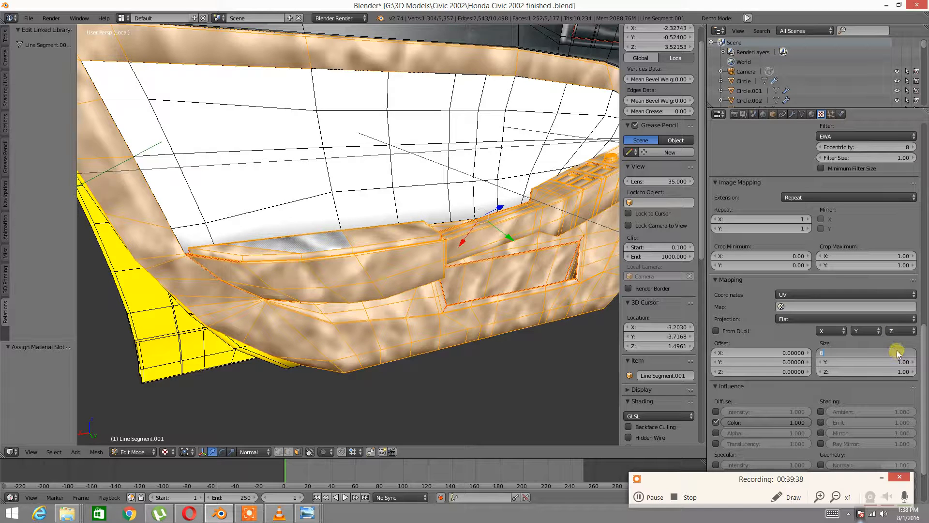
text(8)
key(Return)
click(900, 362)
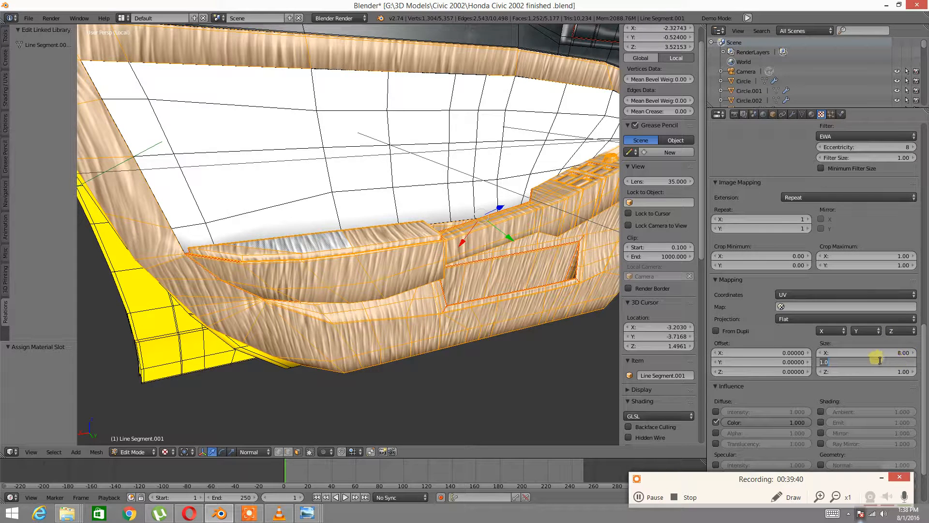
text(8)
key(Return)
middle_drag(487, 281, 465, 296)
Step: Set the Gray Leather texture's mapping size to 15 in X and Y
click(884, 353)
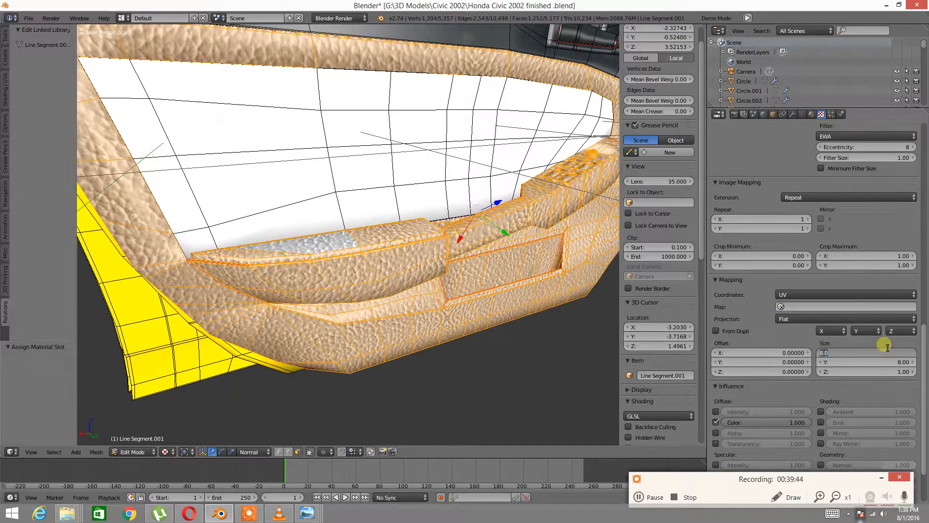
key(Return)
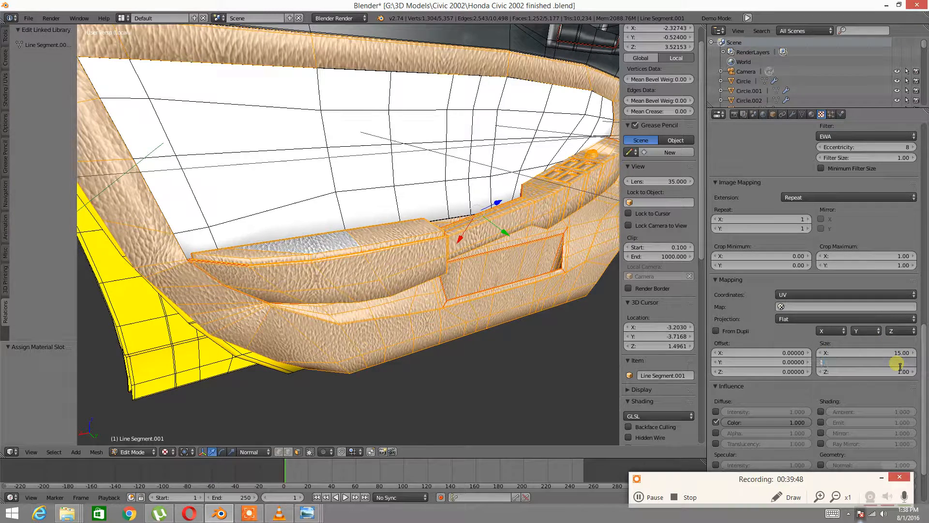
click(896, 363)
text(15)
key(Return)
mouse_move(311, 198)
middle_down()
mouse_move(299, 200)
mouse_move(346, 176)
mouse_move(315, 205)
middle_up()
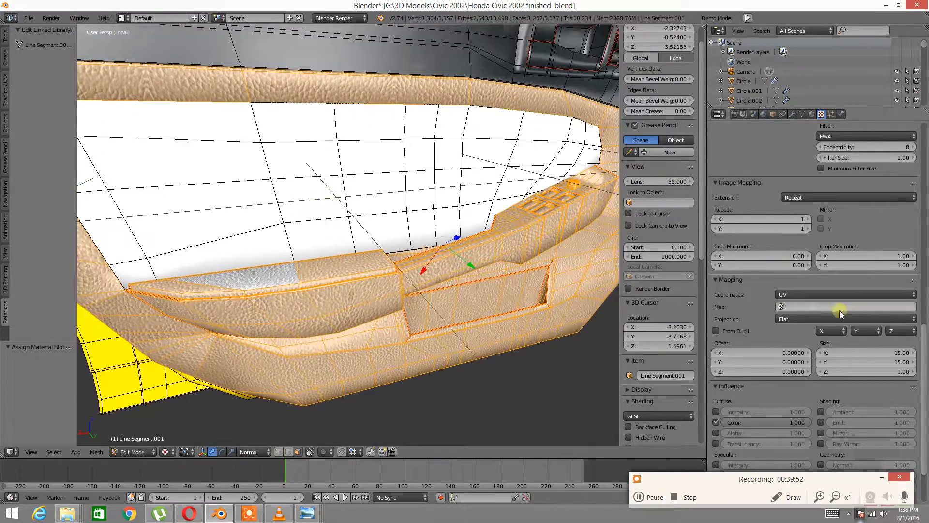
Step: Set the leather texture's X and Y mapping size to 20 and inspect the grain on the armrest and lower panel
click(890, 352)
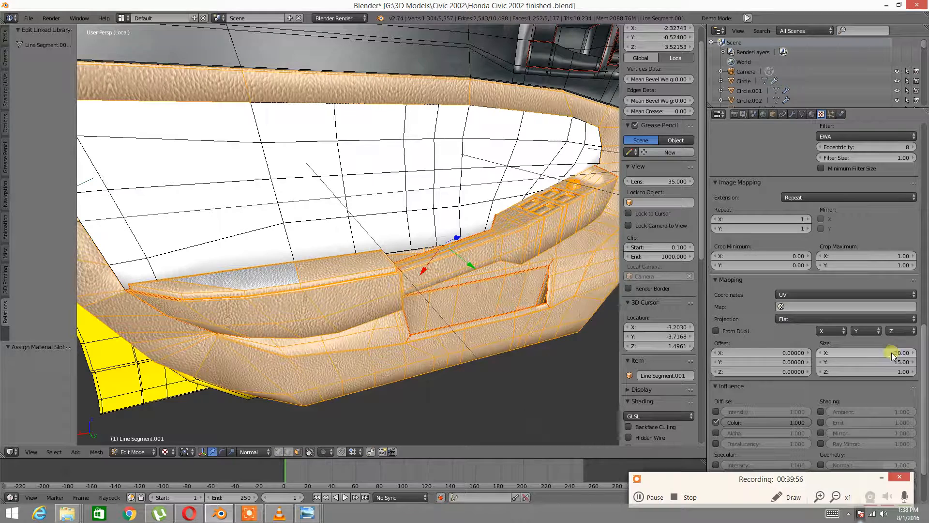
key(Tab)
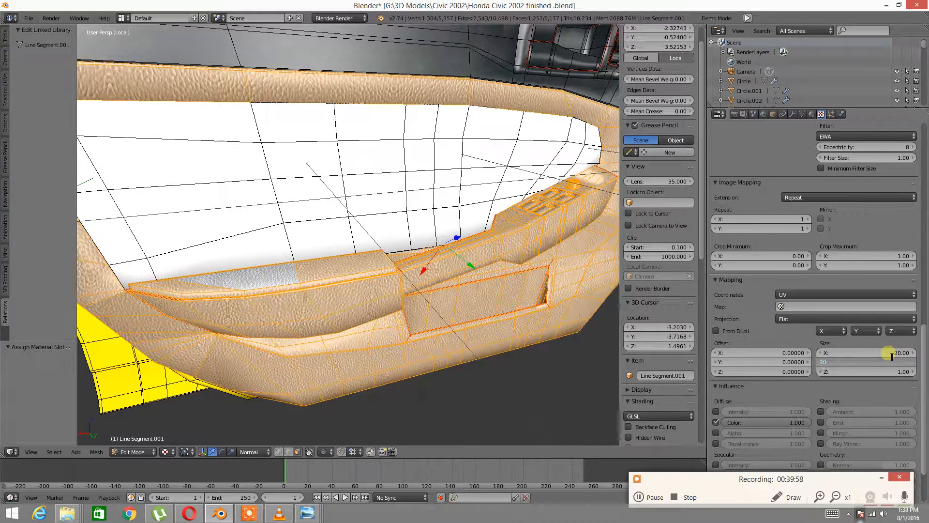
key(Return)
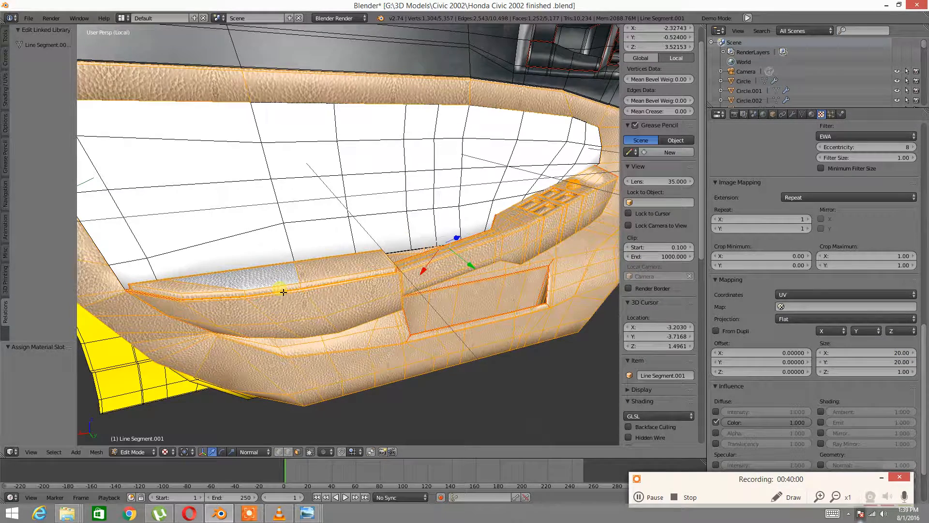
scroll(289, 243, up, 6)
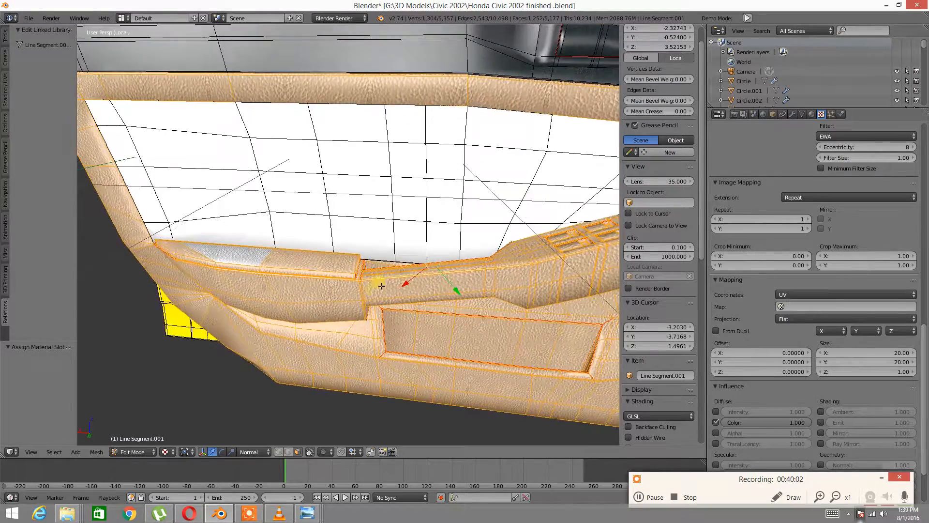
scroll(357, 273, down, 4)
middle_drag(356, 272, 571, 290)
scroll(332, 280, up, 3)
Step: Set the Gray Leather texture's mapping size to 30 in X and Y
click(898, 352)
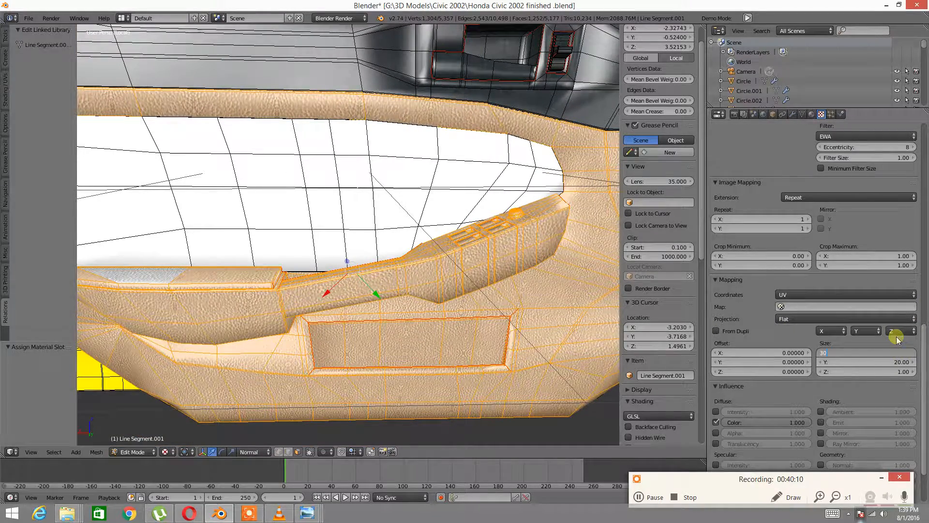
key(Return)
click(882, 362)
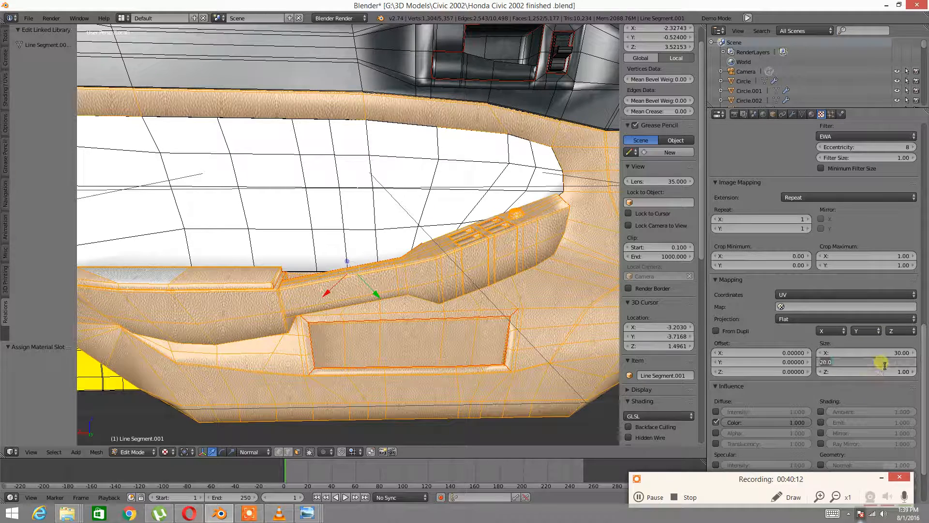
text(30)
key(Return)
middle_drag(376, 332, 428, 292)
scroll(427, 291, up, 1)
scroll(426, 281, down, 1)
Step: Clear the selection and select the white door insert above the armrest through linked faces limited by seams
key(a)
middle_drag(416, 255, 325, 212)
right_click(325, 212)
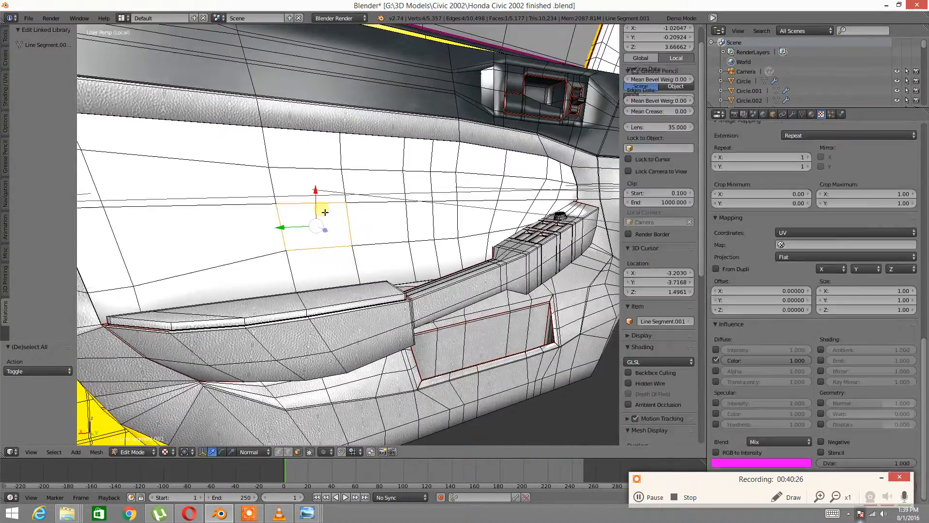
key(ctrl+l)
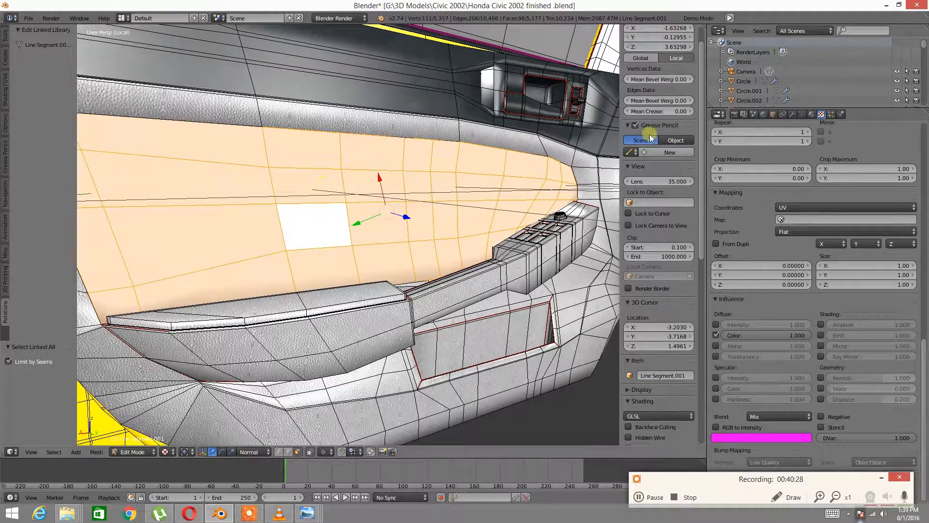
scroll(846, 172, up, 15)
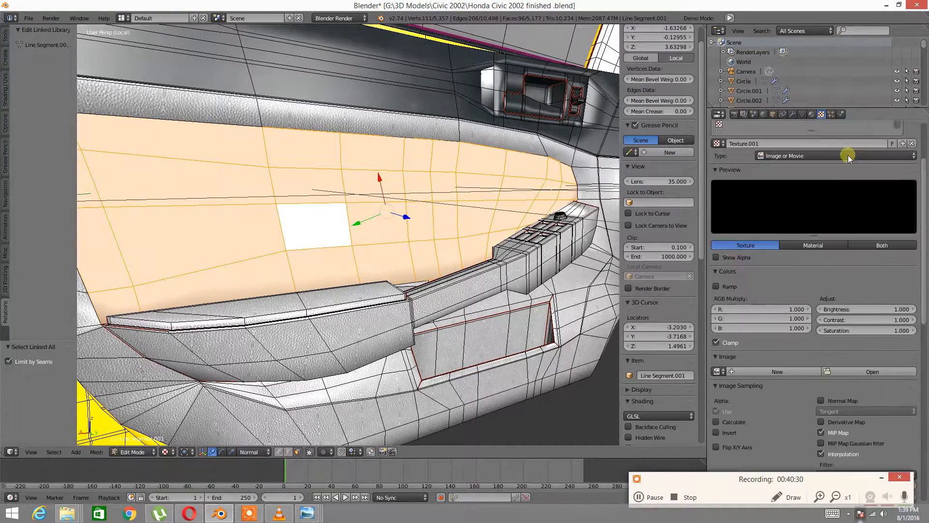
Step: Add a new material slot to the door and create a material in it named Gray Fabric
scroll(847, 155, up, 1)
scroll(860, 230, up, 3)
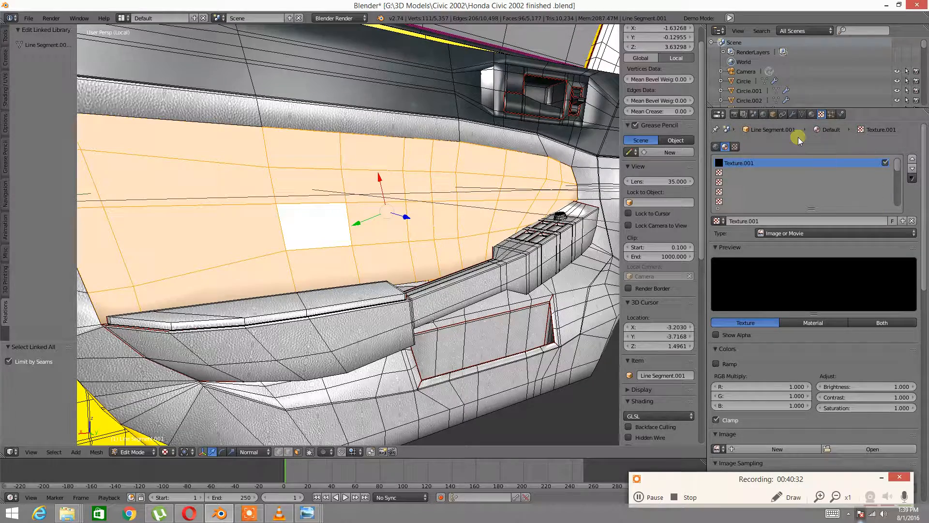
click(813, 114)
click(912, 146)
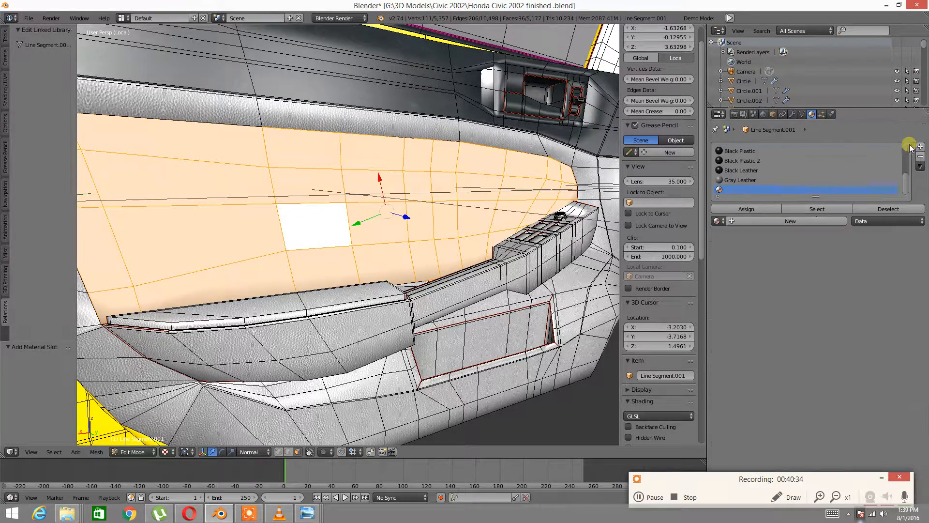
click(782, 216)
click(774, 221)
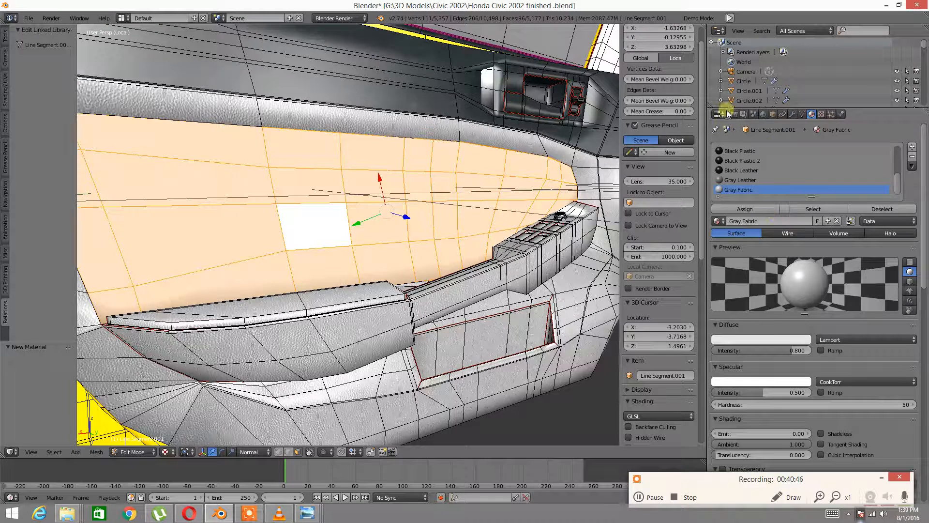
Step: Create a new image texture for the Gray Fabric material and name it Gray Faberic
click(822, 114)
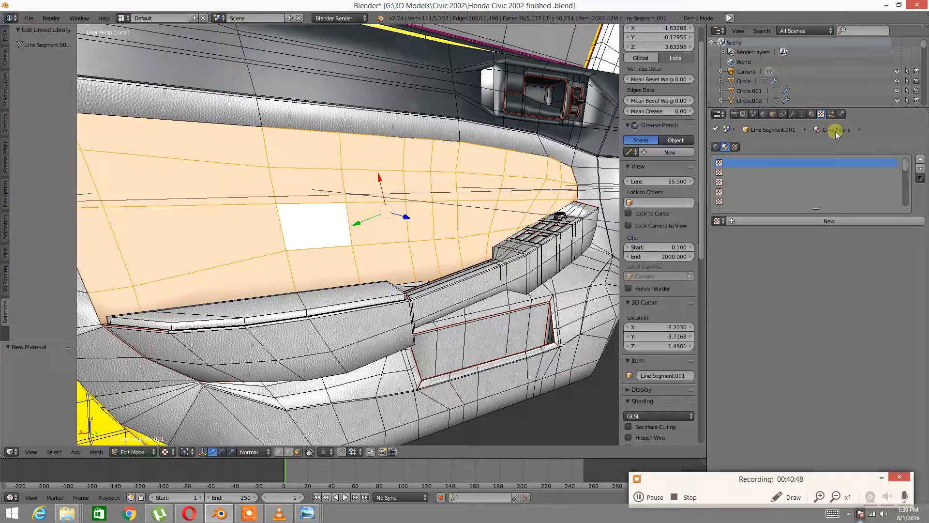
click(812, 221)
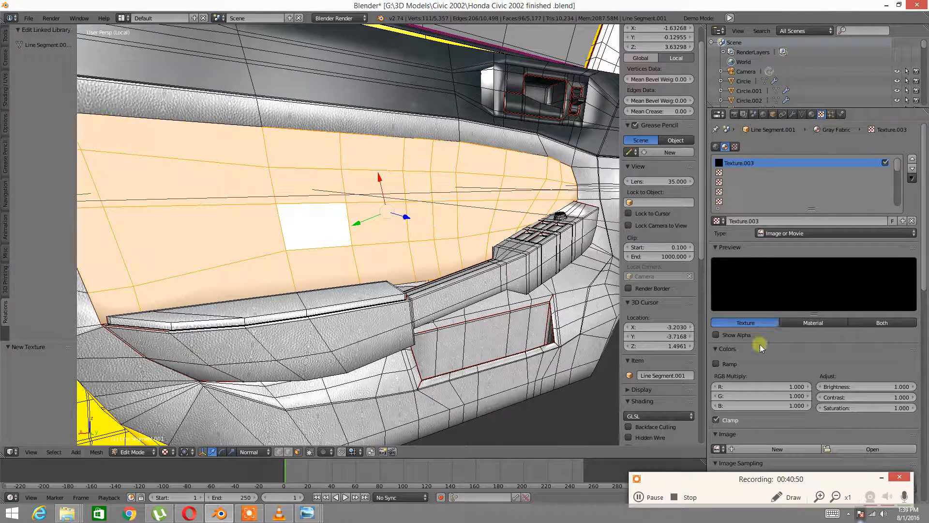
click(761, 221)
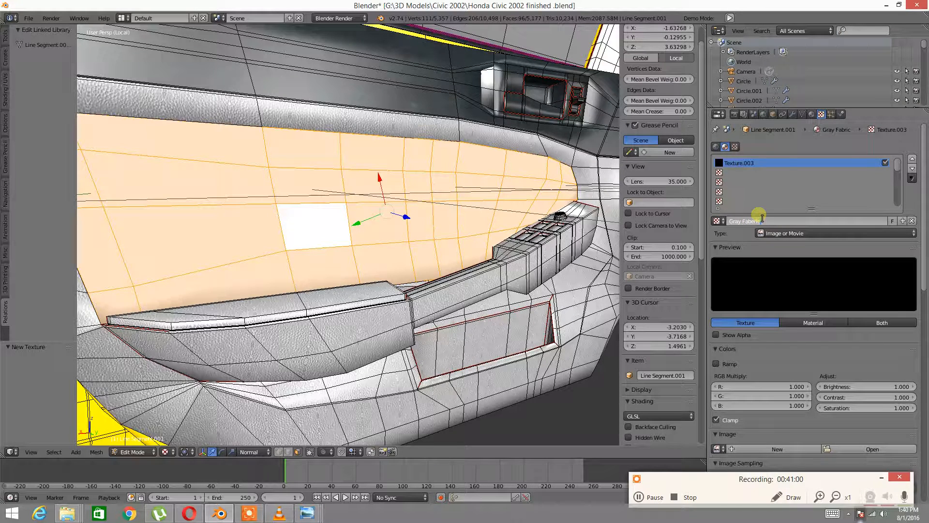
key(Return)
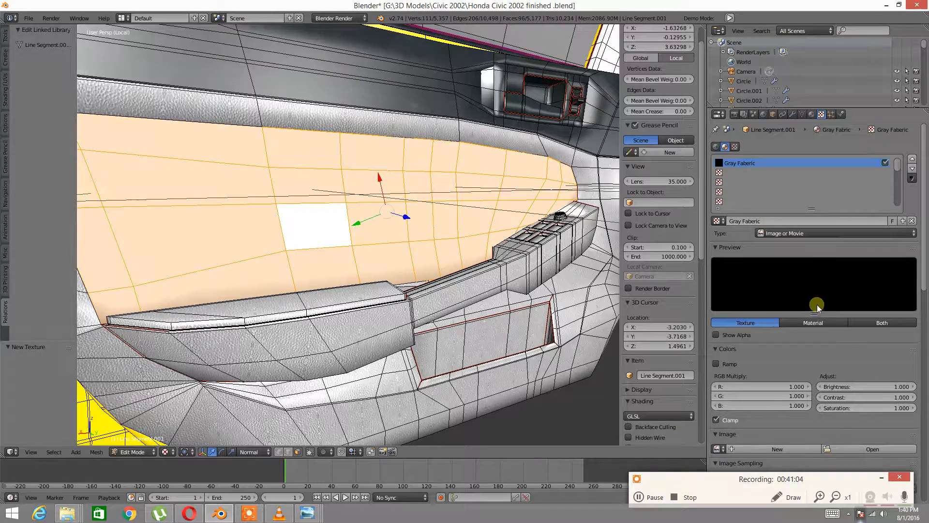
Step: Load Carpet 4.jpg from New folder (2)\Texture Art\New folder as the texture's image
scroll(862, 278, down, 3)
click(841, 390)
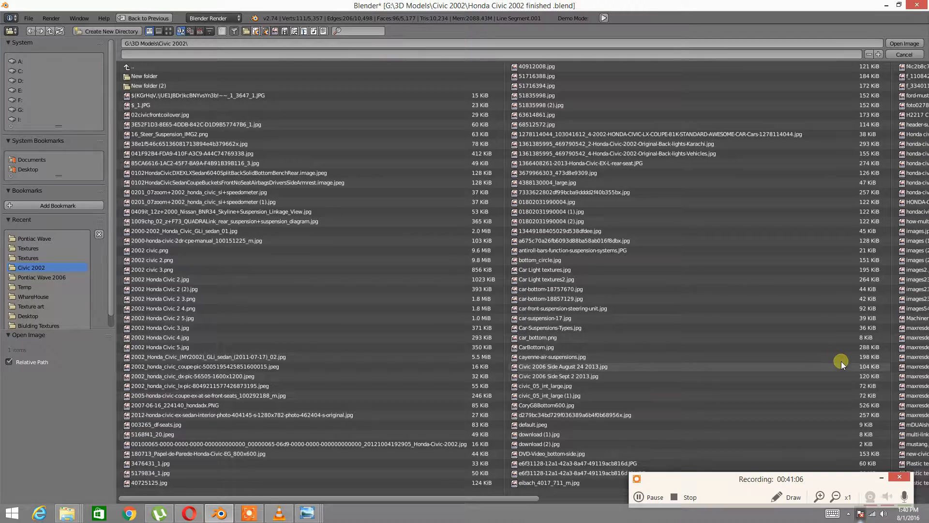
click(168, 31)
double_click(265, 97)
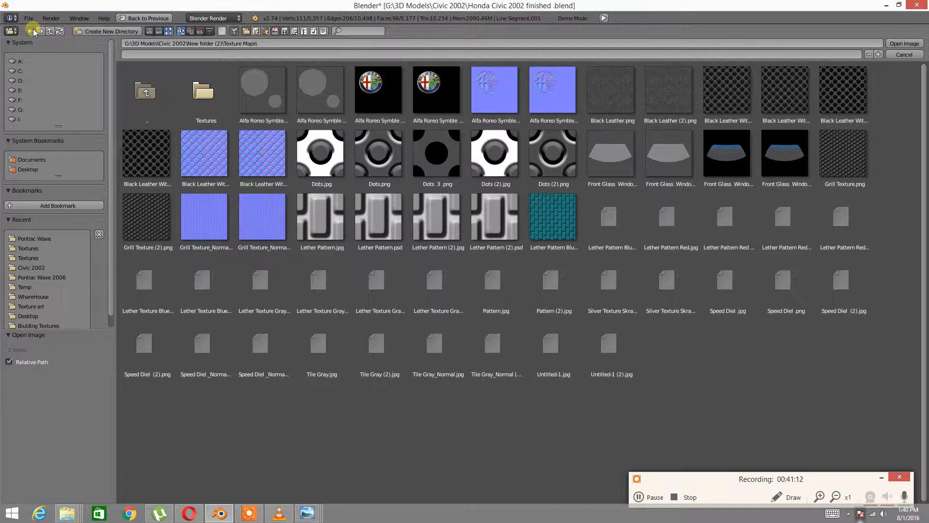
click(51, 31)
double_click(218, 96)
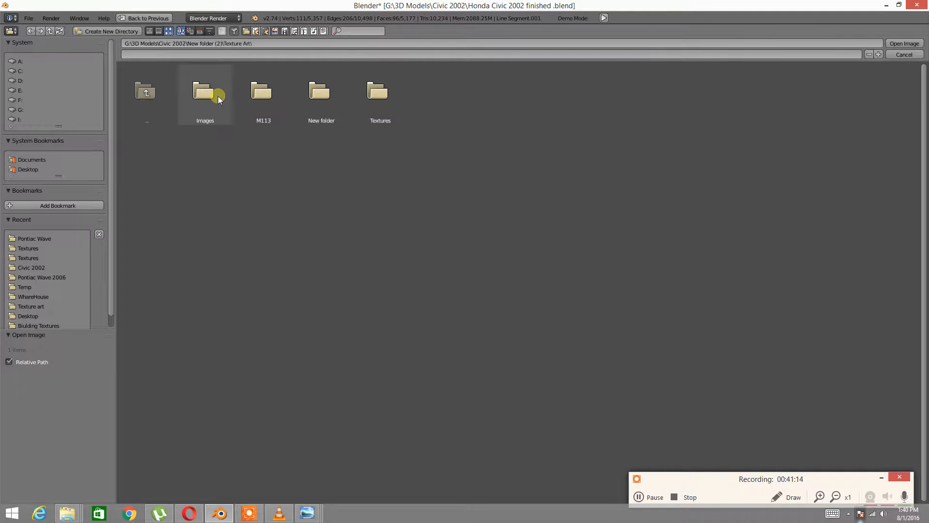
double_click(314, 93)
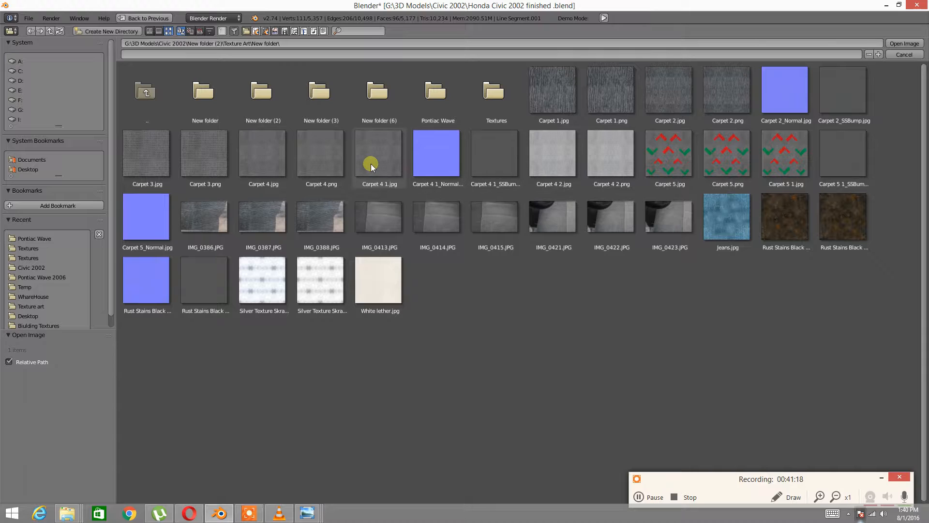
double_click(262, 157)
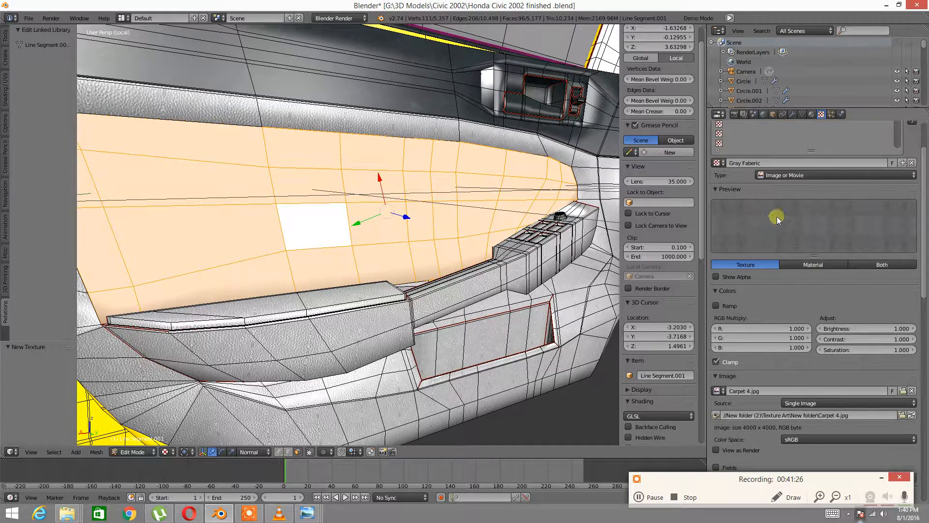
Step: Assign the Gray Fabric material to the selected door insert faces
click(811, 116)
click(744, 209)
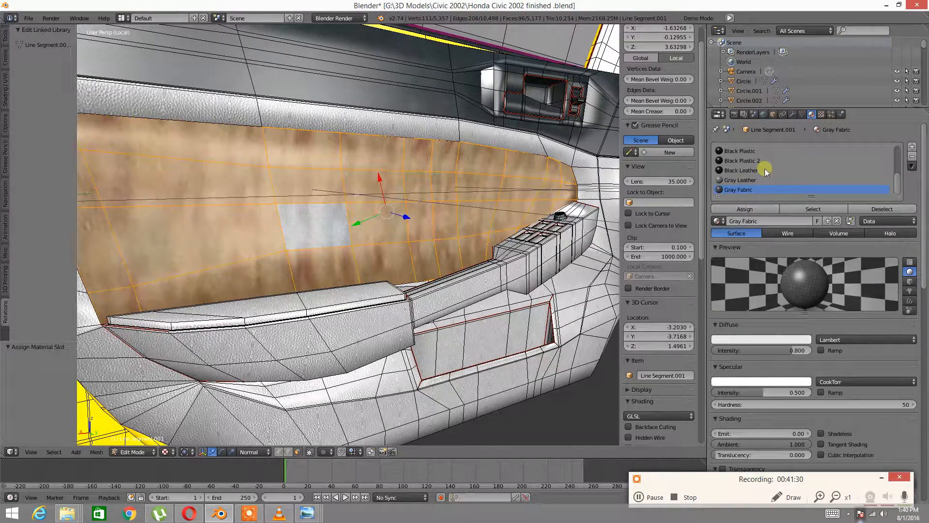
middle_drag(353, 283, 341, 284)
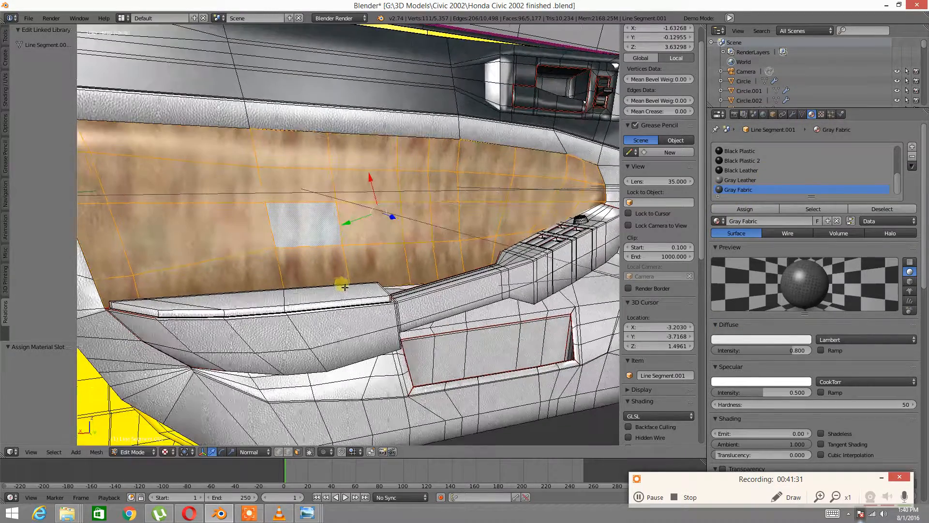
Step: Set the Gray Fabric texture's mapping size to 8 in X and Y
click(821, 114)
scroll(843, 289, down, 10)
scroll(855, 305, down, 10)
click(898, 357)
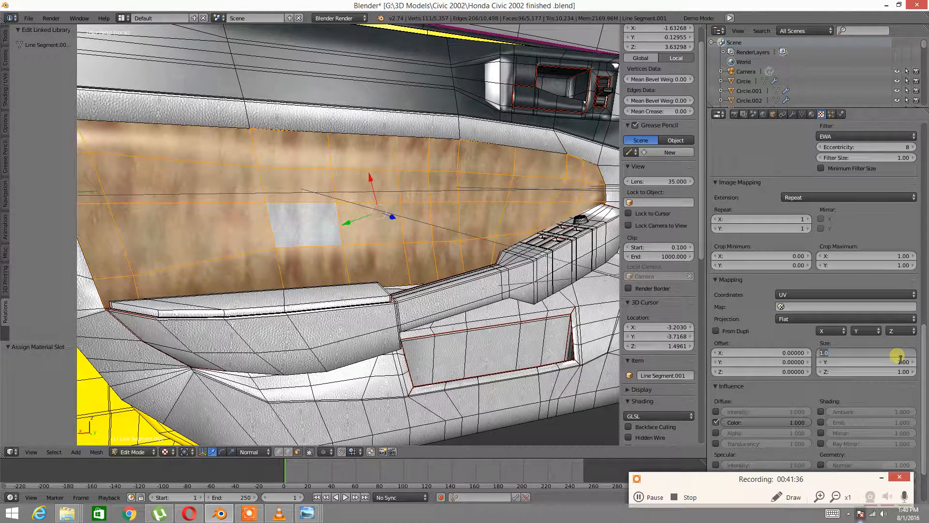
text(8)
key(Return)
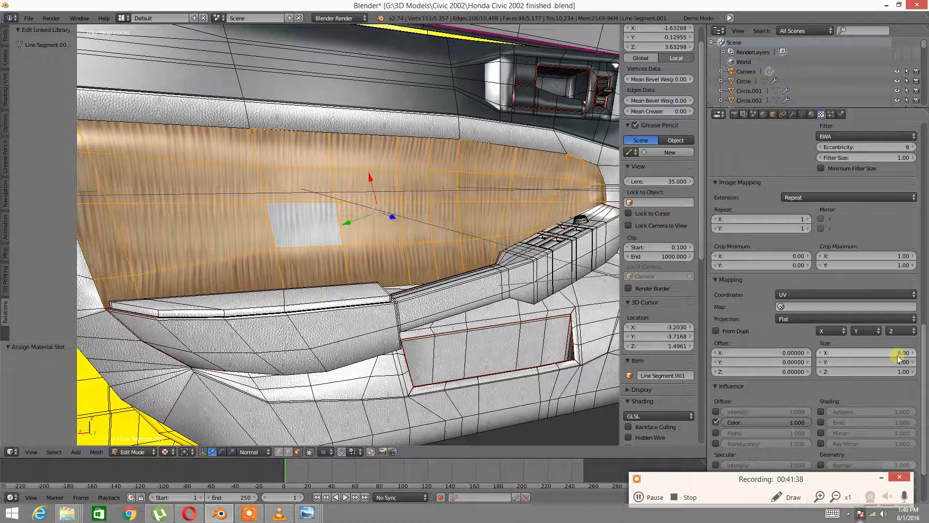
click(900, 364)
key(Return)
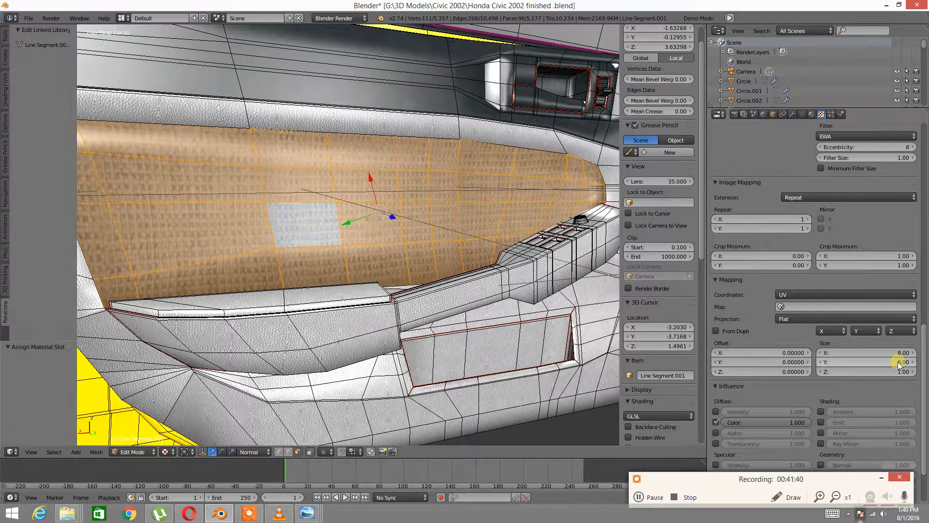
Step: Set the Gray Fabric texture's mapping size to 20 in X and Y
click(897, 354)
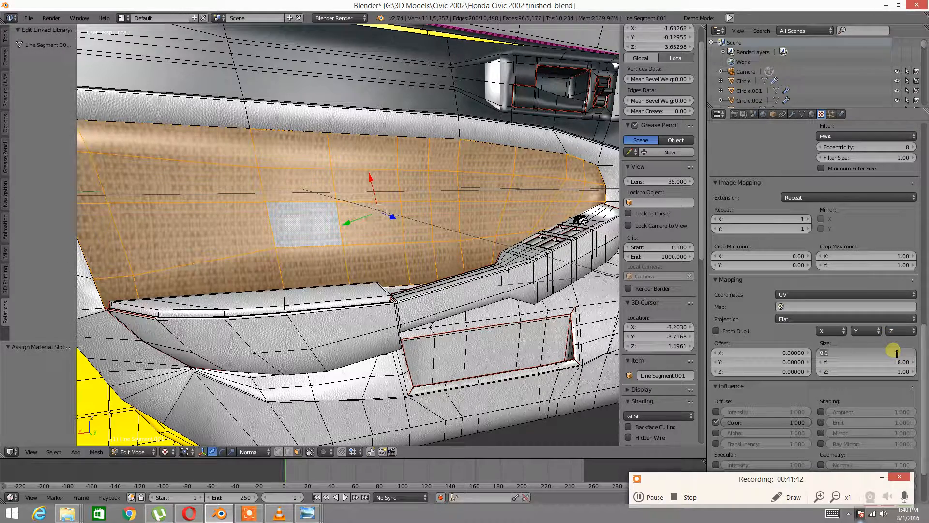
text(20)
key(Return)
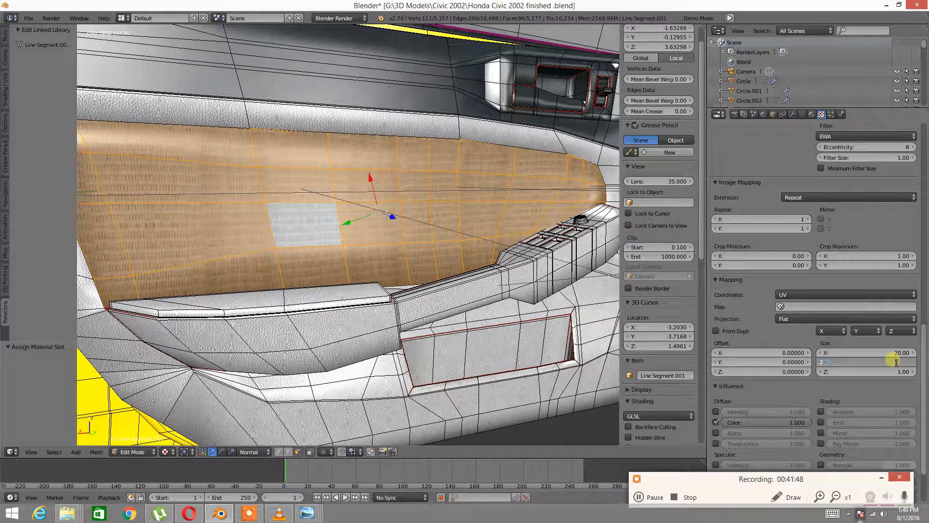
click(893, 359)
text(20)
key(Return)
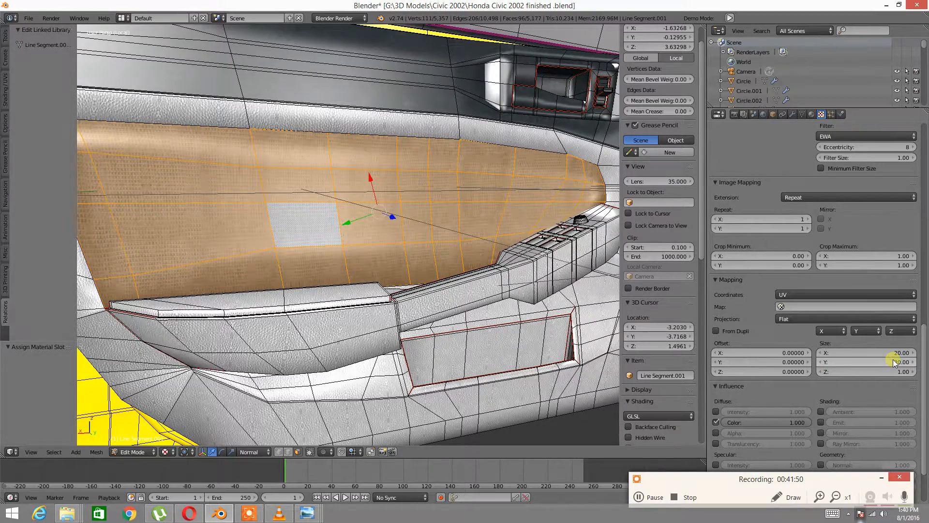
Step: Inspect the fabric weave on the door insert up close and clear the face selection
scroll(320, 178, up, 3)
scroll(286, 209, down, 6)
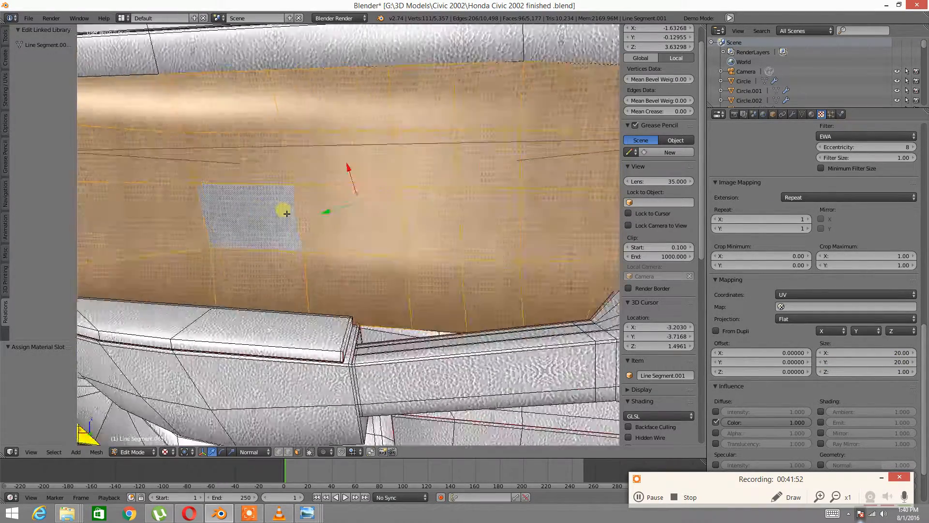
scroll(312, 224, up, 2)
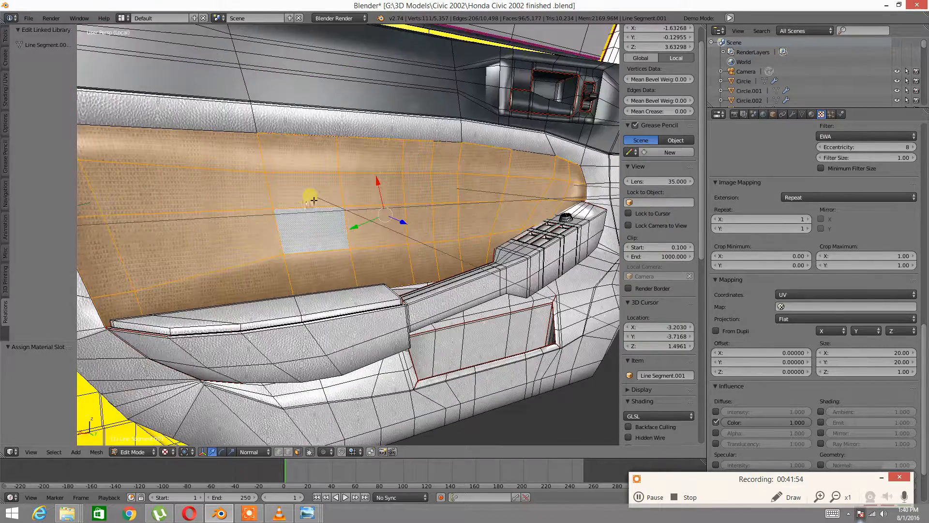
key(a)
scroll(302, 189, down, 4)
scroll(309, 203, up, 5)
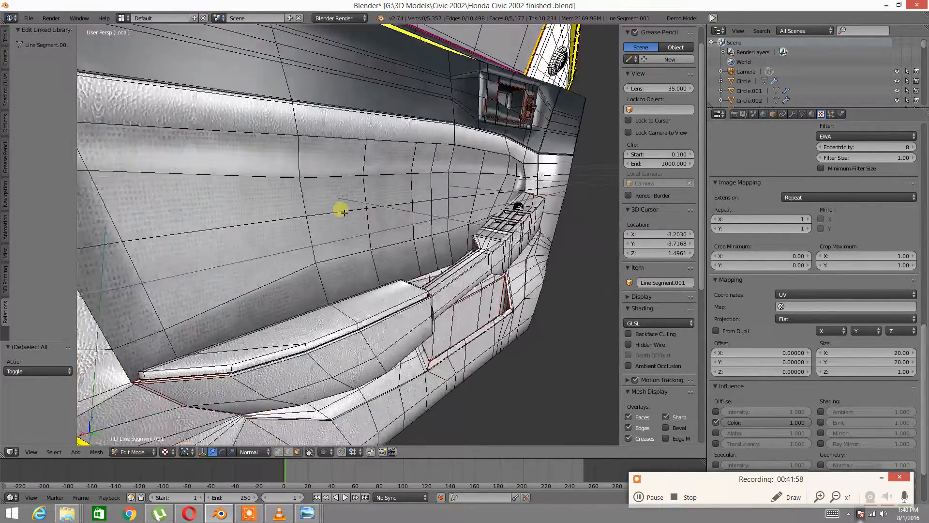
Step: Return to Object Mode and set the door's Subsurf viewport subdivisions to 2
middle_drag(344, 213, 311, 184)
scroll(311, 184, up, 2)
key(Tab)
click(235, 185)
scroll(285, 182, down, 1)
scroll(285, 182, up, 3)
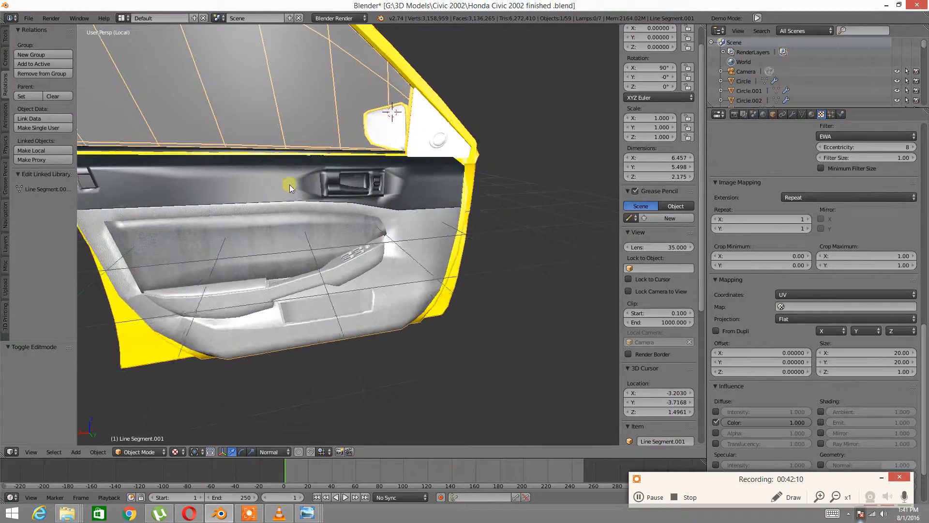
click(791, 114)
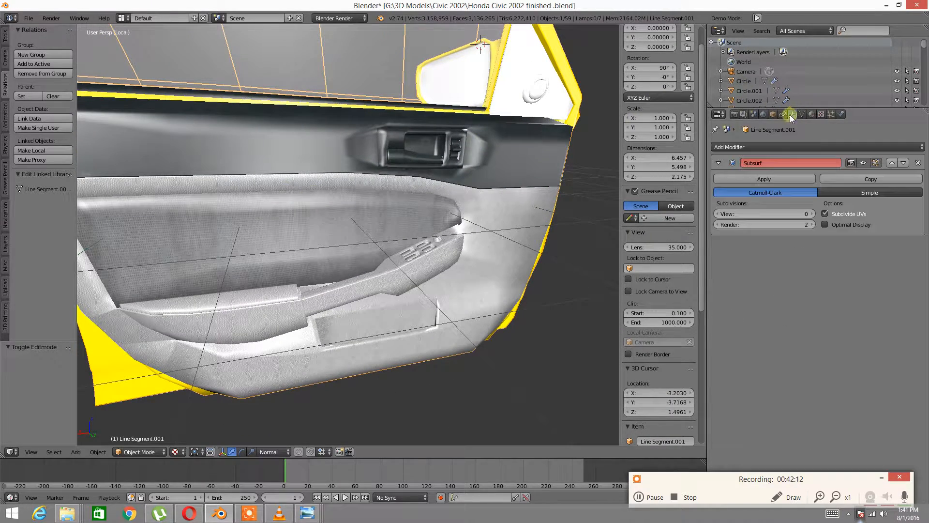
click(810, 214)
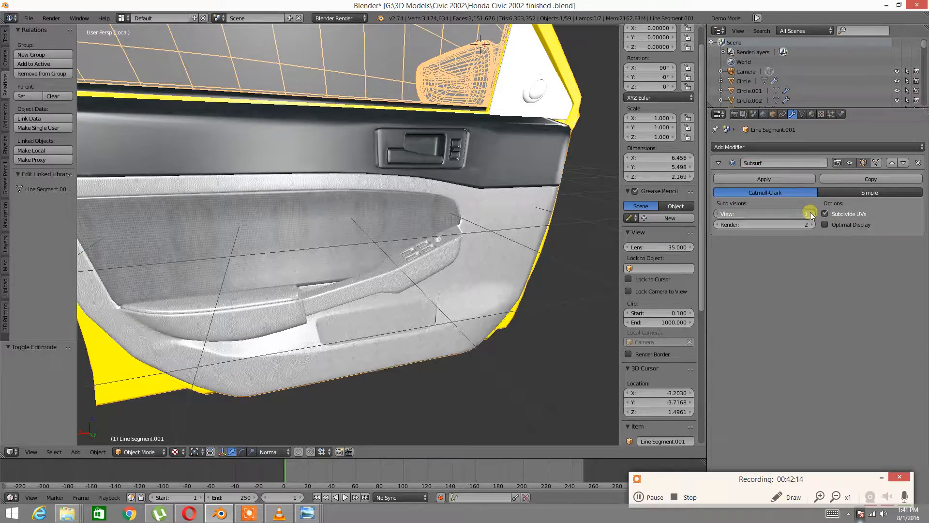
Step: Leave local view to show the whole car and delete the untextured front door on the opposite side
middle_drag(320, 202, 337, 247)
key(a)
key(KP_Divide)
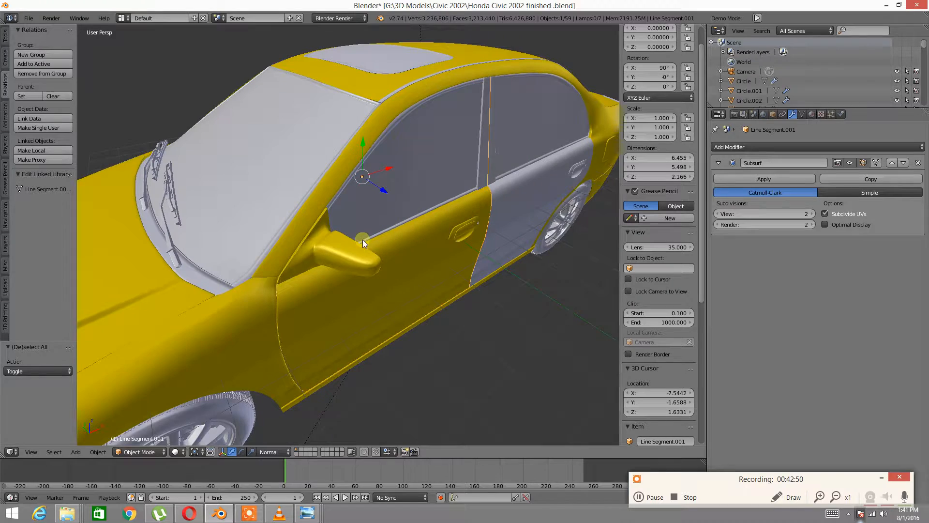
mouse_move(341, 239)
middle_down()
mouse_move(292, 238)
mouse_move(472, 245)
mouse_move(326, 249)
middle_up()
key(a)
right_click(283, 221)
key(x)
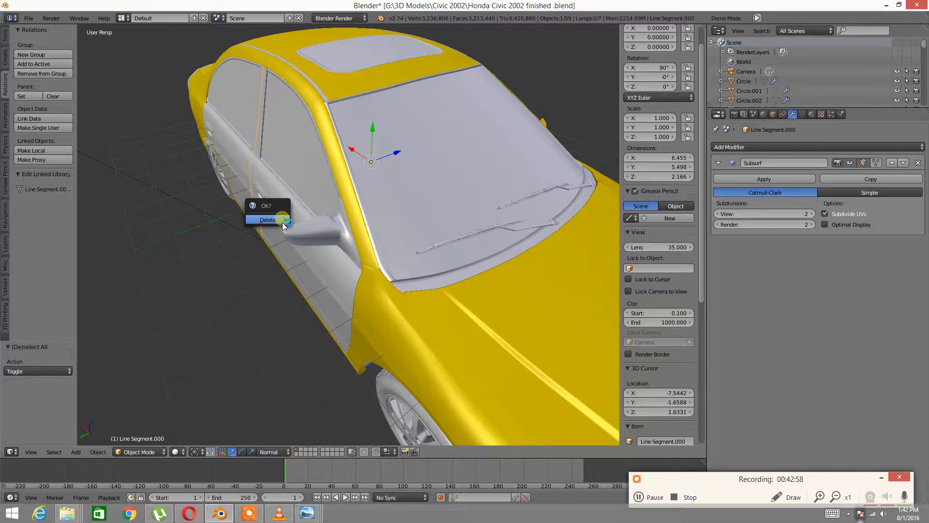
click(280, 224)
Step: Select the yellow textured front door and add a Mirror modifier to it
middle_drag(457, 201, 426, 263)
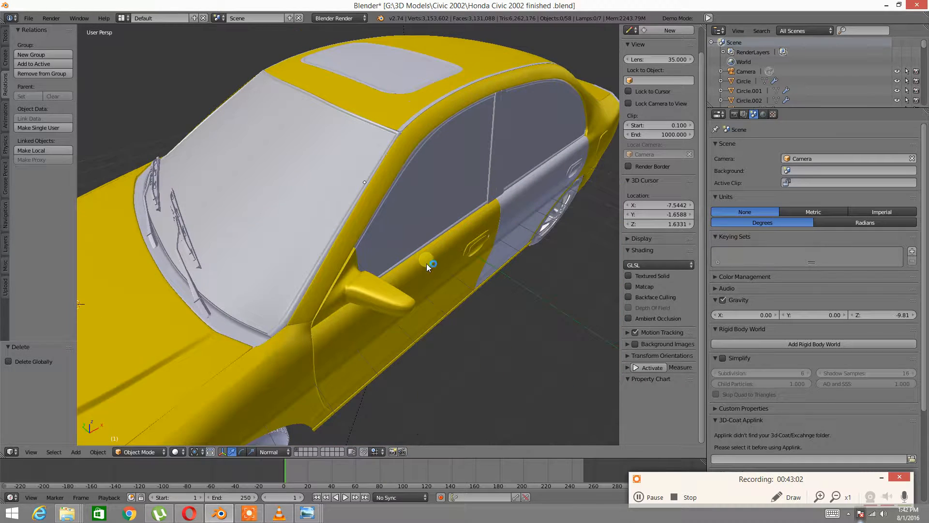
right_click(426, 259)
middle_drag(338, 261, 364, 236)
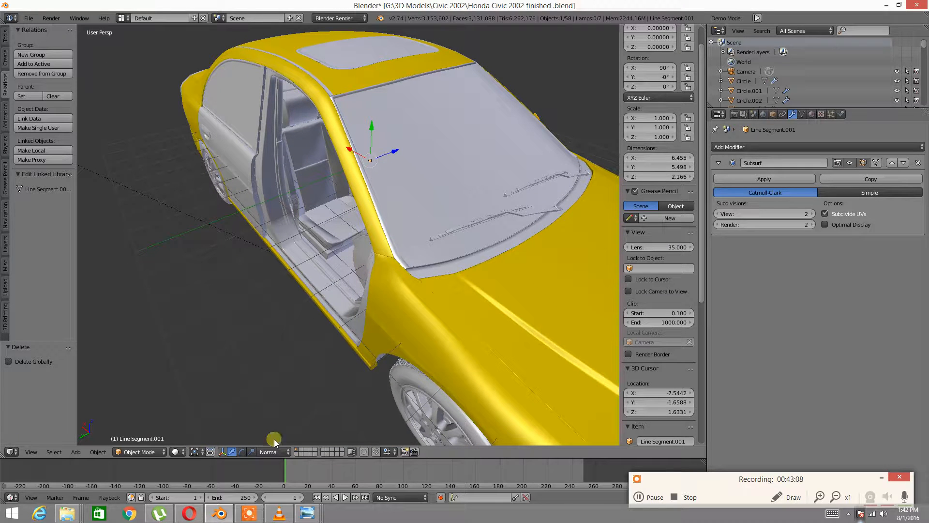
click(779, 147)
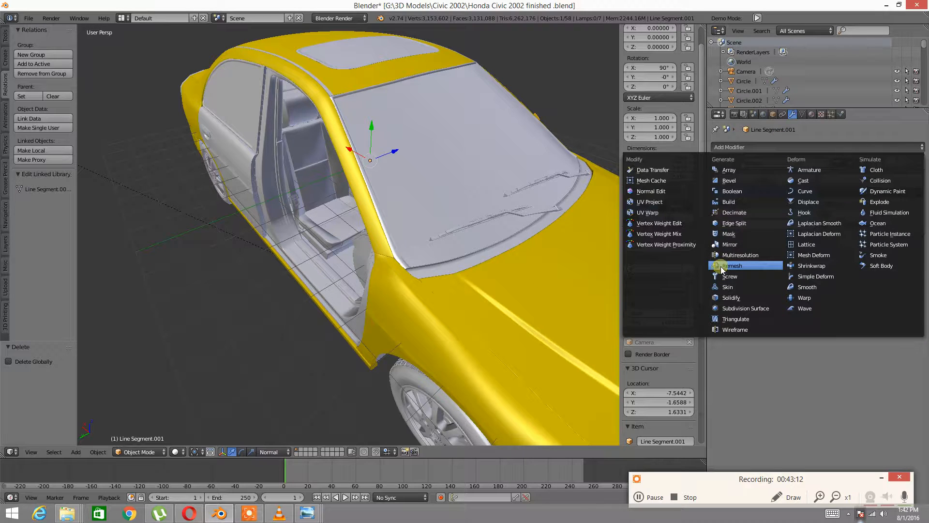
click(730, 244)
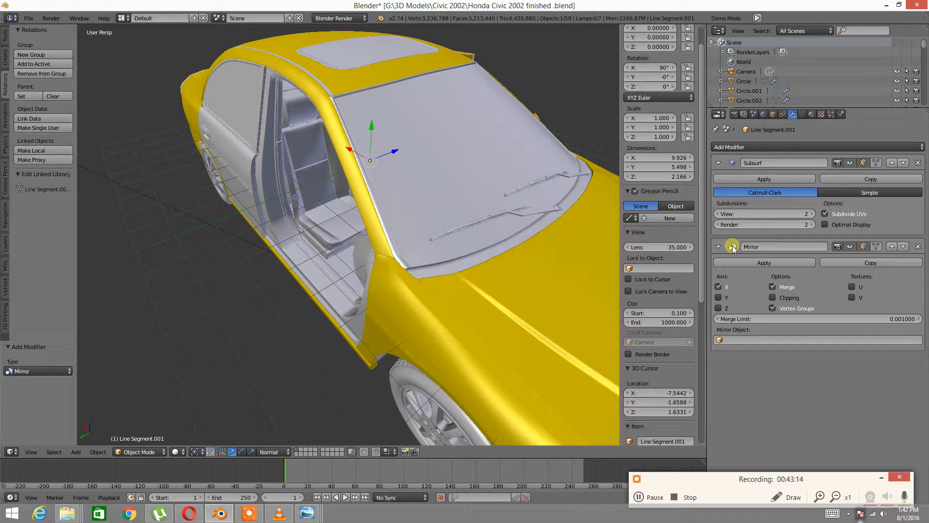
Step: Restrict the door's Mirror modifier to the Z axis and apply it
click(719, 297)
click(719, 297)
click(719, 308)
middle_drag(432, 222, 741, 224)
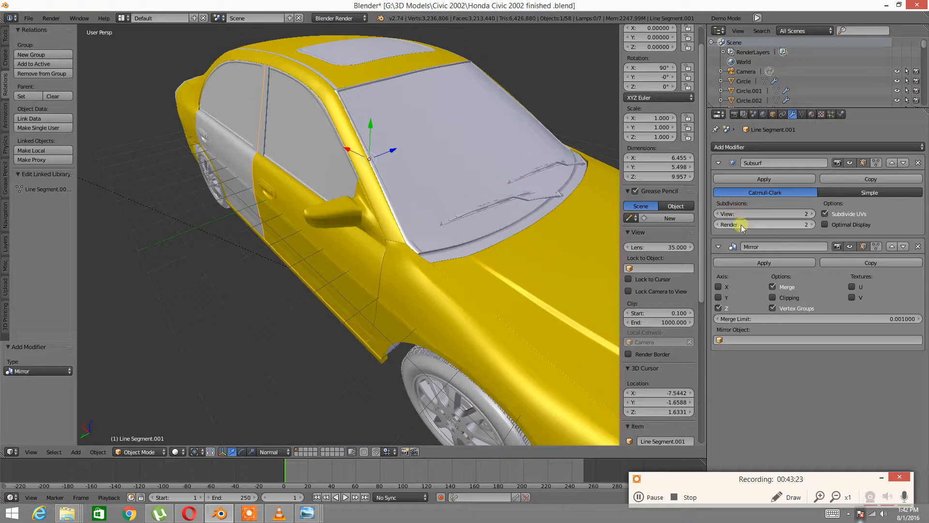
click(753, 263)
Step: Isolate the pair of mirrored front doors in local view and display them with Texture viewport shading
middle_drag(531, 248, 257, 432)
key(KP_Divide)
click(182, 451)
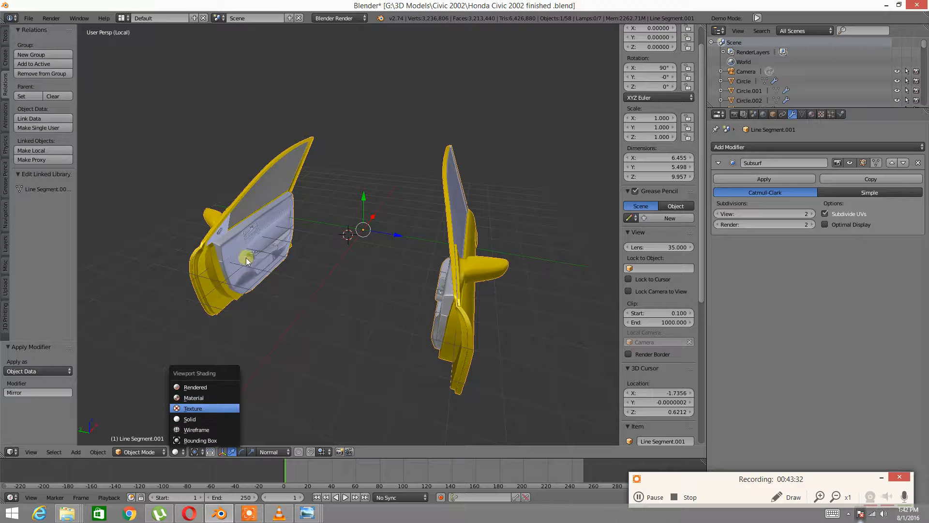
scroll(279, 265, up, 2)
mouse_move(244, 268)
middle_down()
mouse_move(341, 259)
mouse_move(261, 268)
mouse_move(286, 280)
middle_up()
Step: Open the pair of doors in Edit Mode and display their mesh as wireframe
key(Tab)
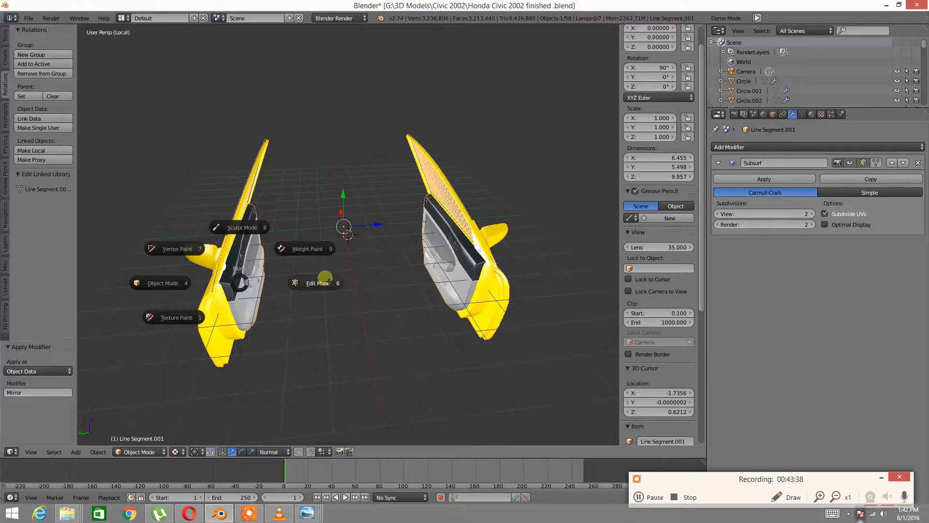
click(304, 283)
mouse_move(306, 282)
middle_down()
mouse_move(295, 287)
mouse_move(342, 259)
middle_up()
key(z)
click(373, 277)
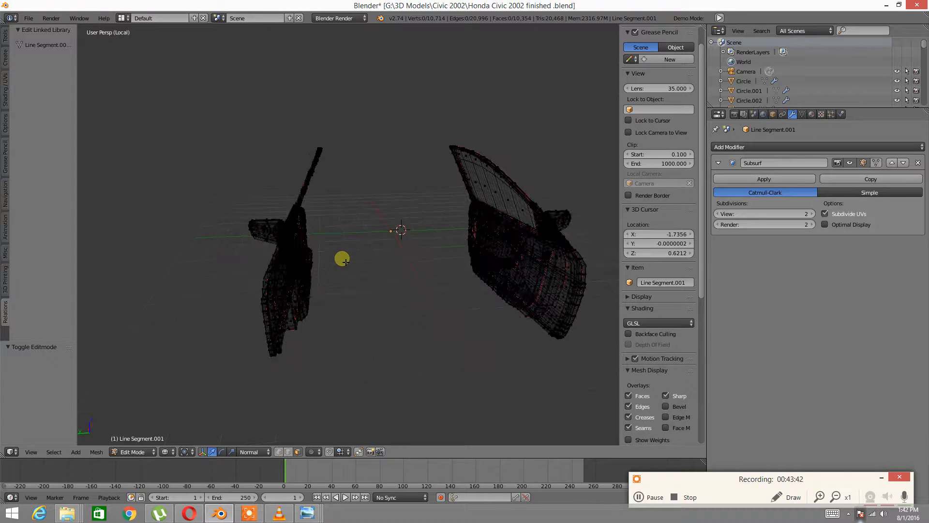
Step: Box-select the whole passenger-side door mesh and separate the selection into its own object
key(b)
drag(373, 105, 229, 387)
key(b)
drag(373, 58, 183, 419)
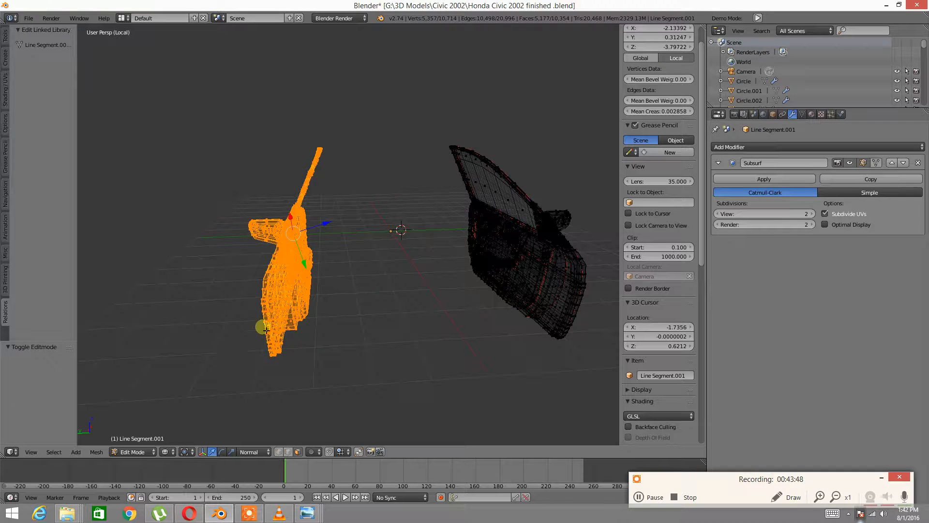
key(p)
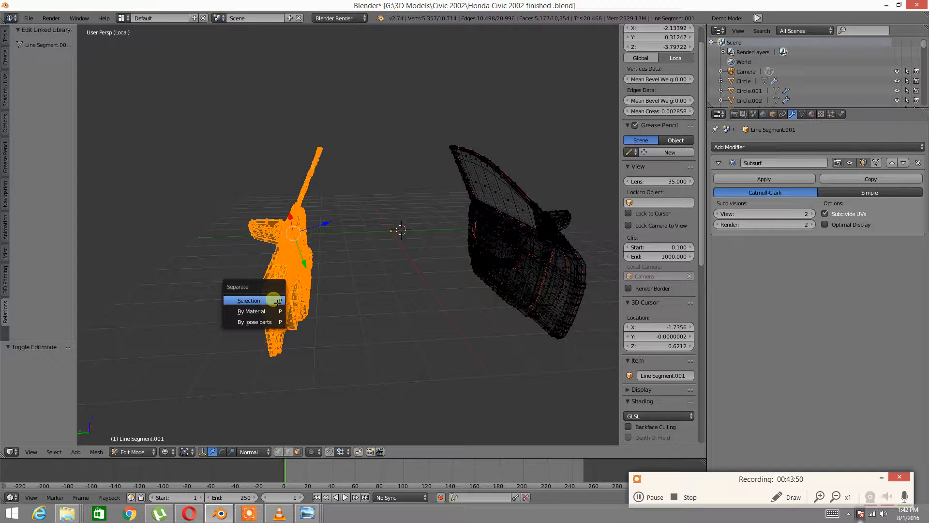
click(275, 300)
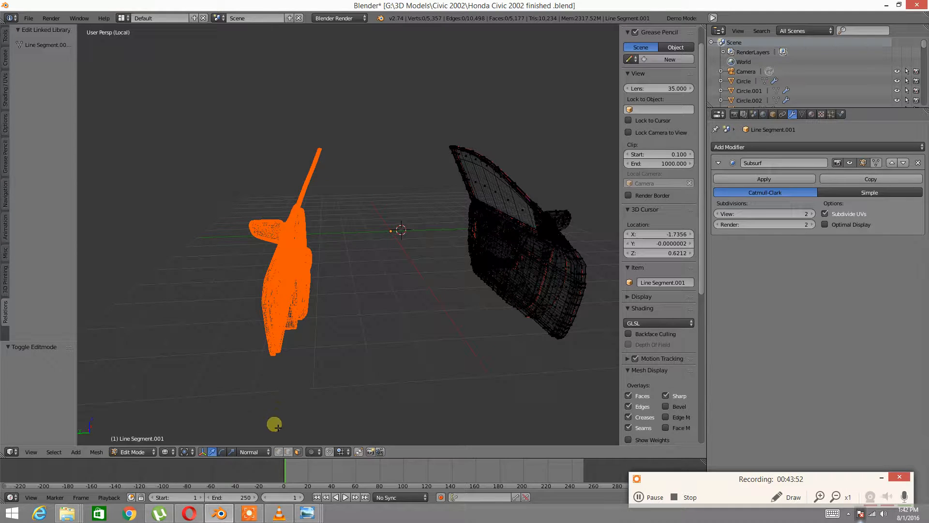
Step: Change the transform orientation from Normal to Global
click(252, 452)
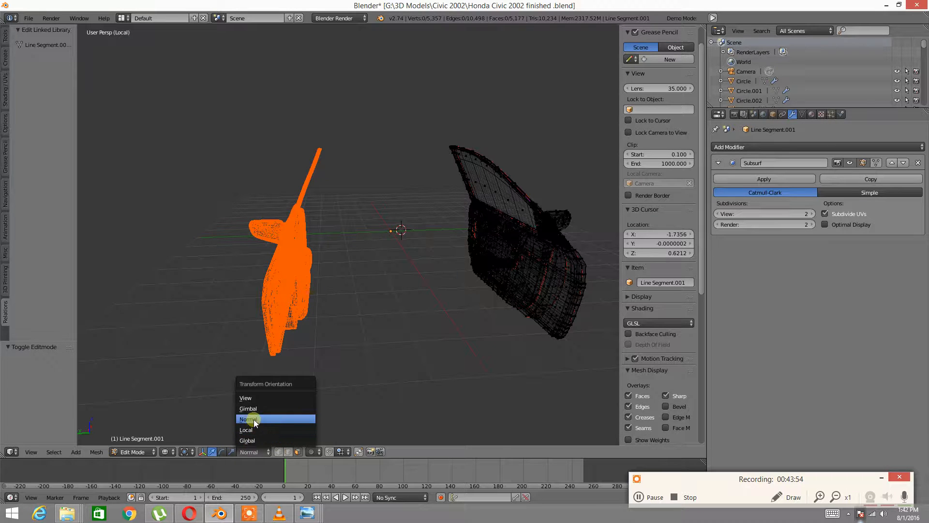
click(247, 440)
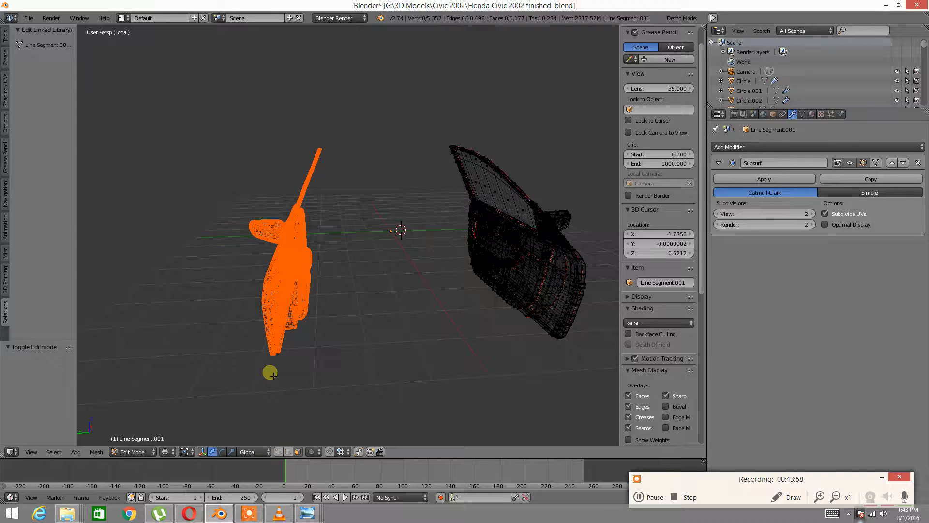
Step: Leave local view to bring back the whole car and return the remaining door to Object Mode
key(KP_Divide)
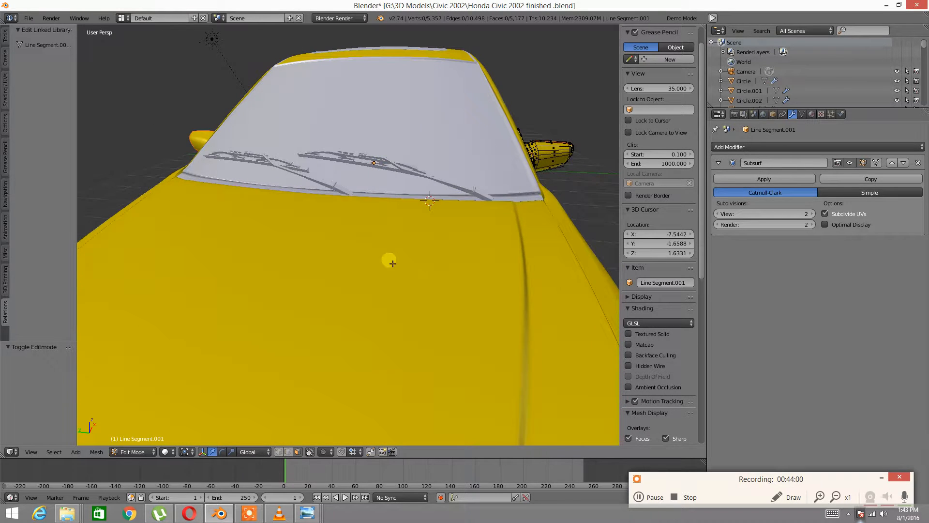
middle_drag(503, 220, 483, 210)
key(Tab)
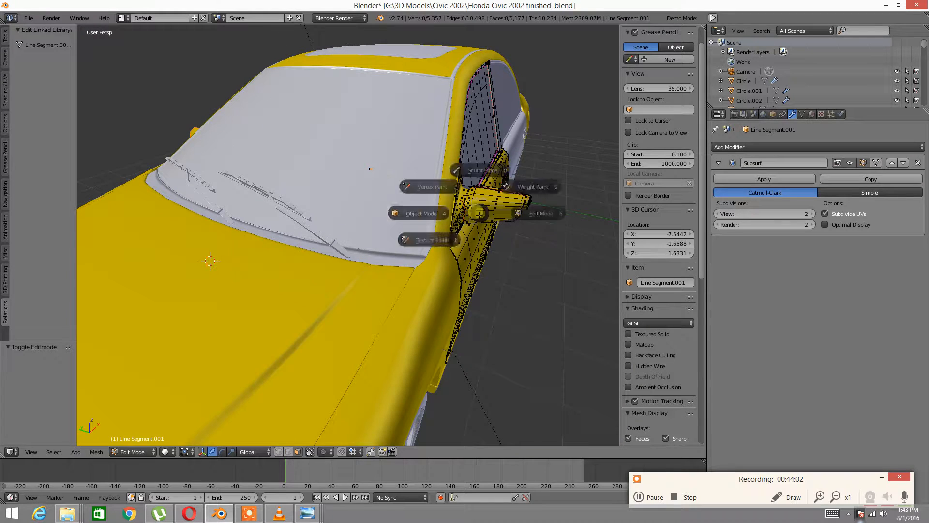
click(417, 217)
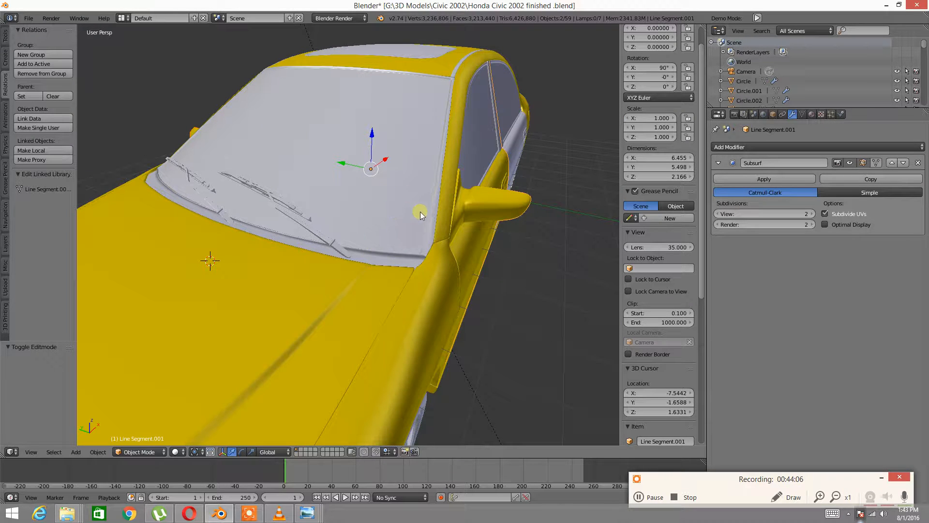
Step: Inspect the fit of the front doors and mirrors on the car up close, from the front and through the camera
middle_drag(488, 150, 464, 148)
middle_drag(506, 171, 458, 225)
scroll(449, 174, up, 4)
scroll(449, 174, up, 3)
shift+middle_drag(438, 160, 396, 165)
scroll(347, 185, down, 6)
scroll(315, 208, down, 3)
scroll(358, 196, up, 3)
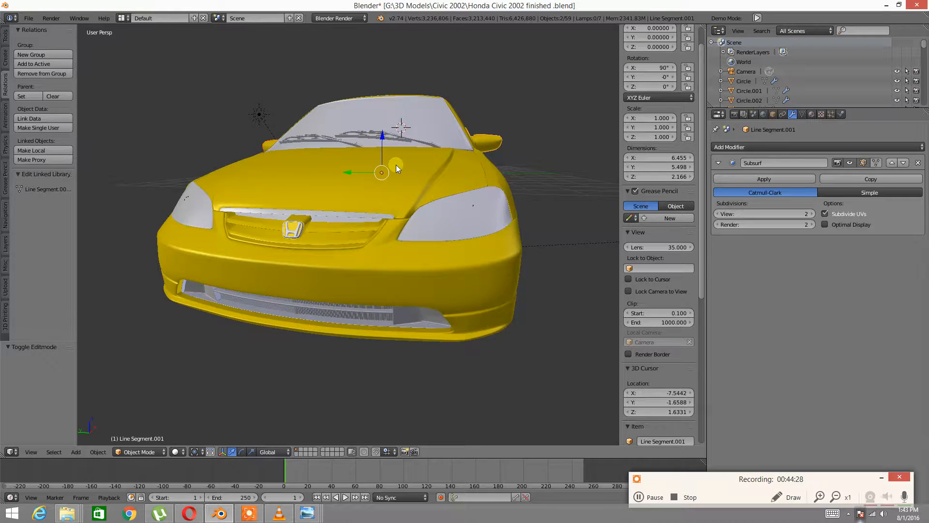
key(KP_0)
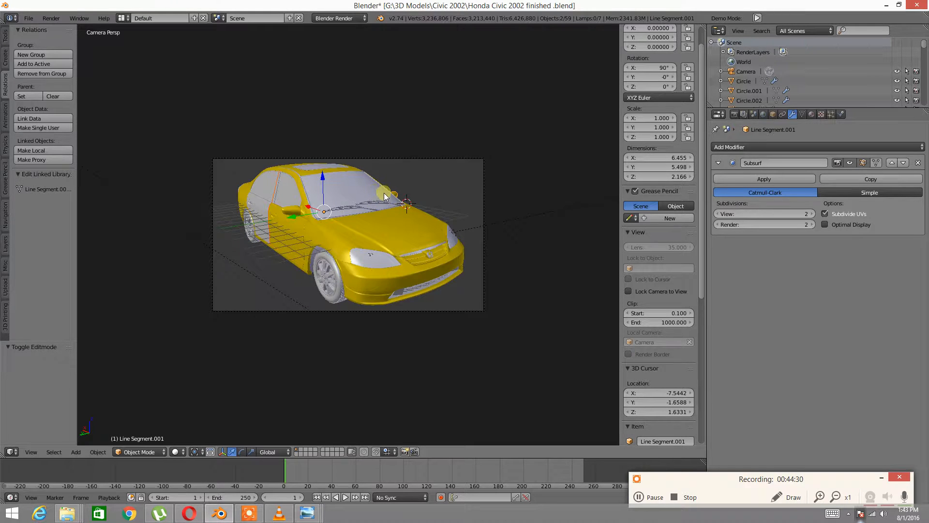
Step: Preview the car with Rendered viewport shading and examine its front, side doors and interior from several angles
middle_drag(414, 227, 374, 241)
scroll(384, 230, up, 3)
scroll(374, 241, up, 2)
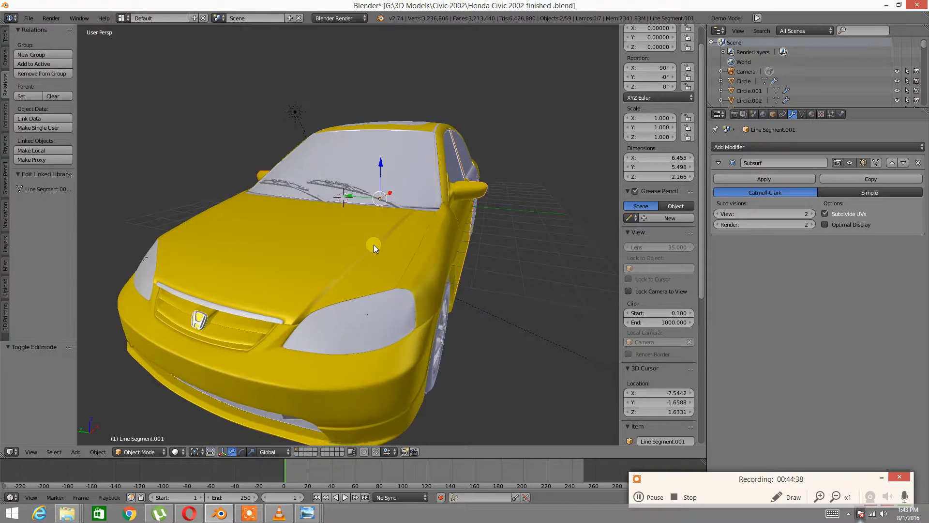
scroll(375, 236, down, 2)
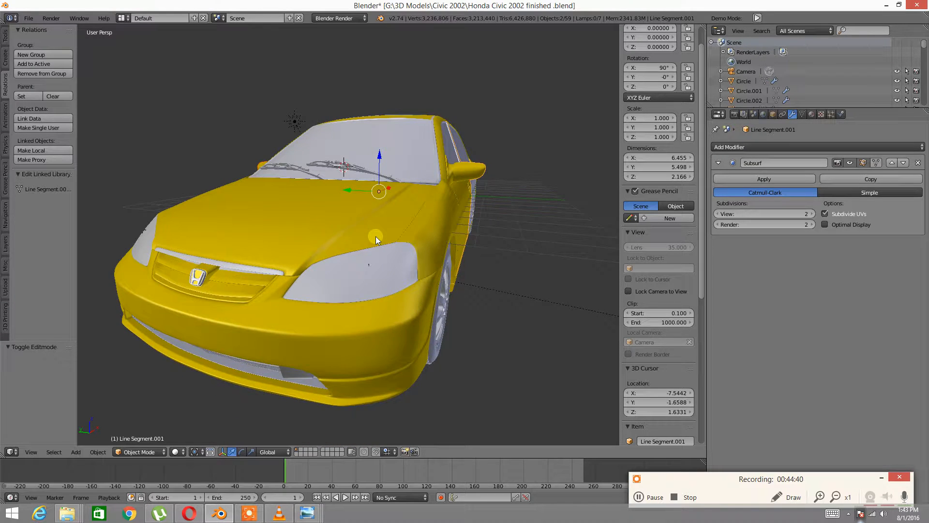
scroll(376, 236, up, 1)
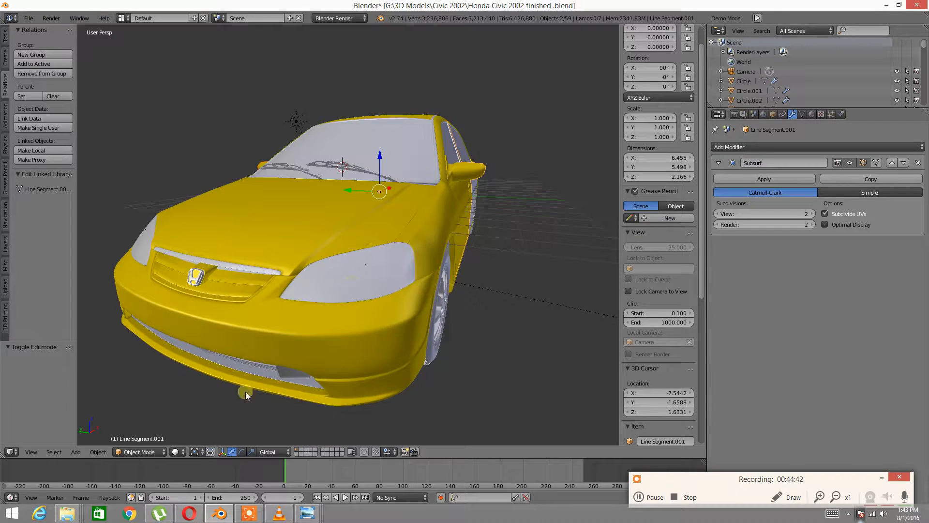
click(183, 451)
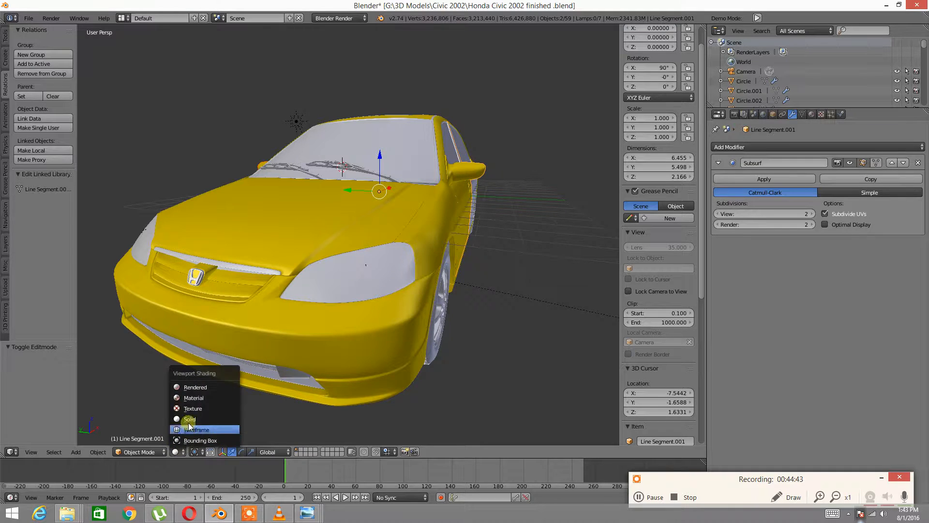
click(196, 387)
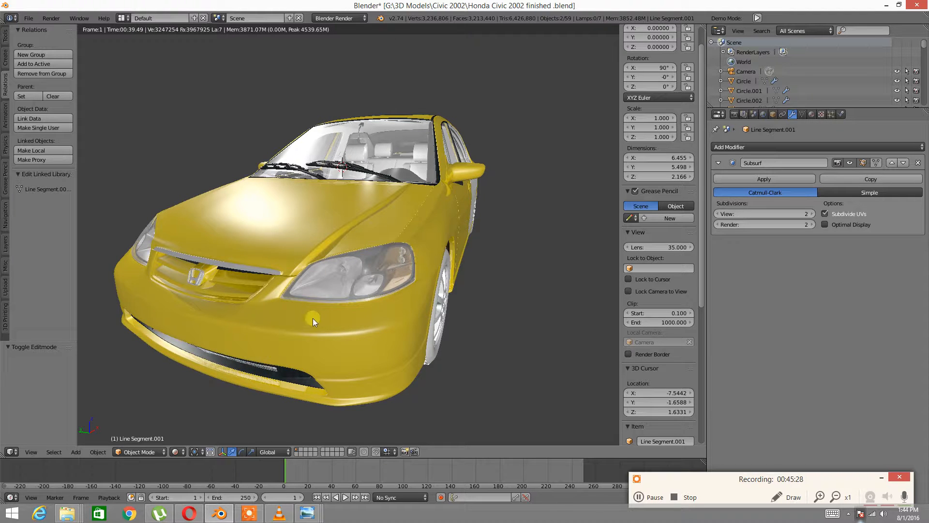
middle_drag(501, 213, 437, 233)
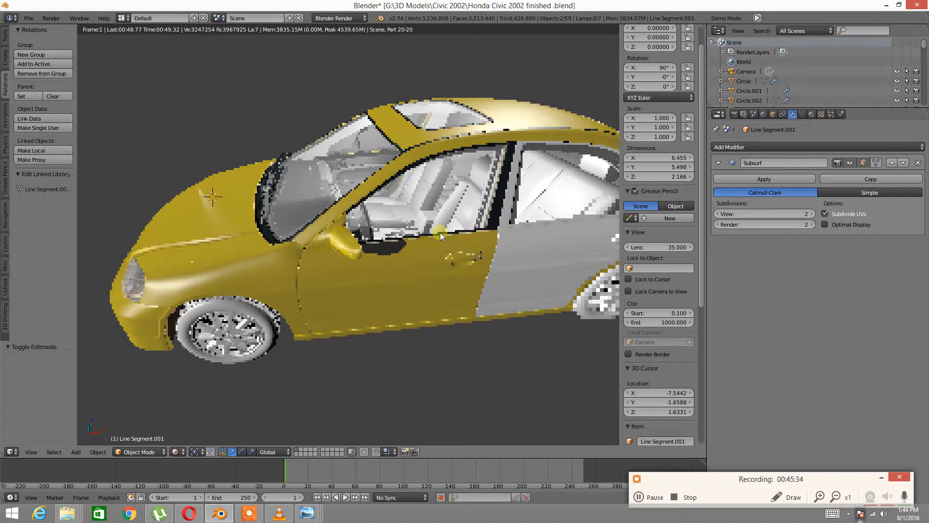
scroll(440, 232, up, 5)
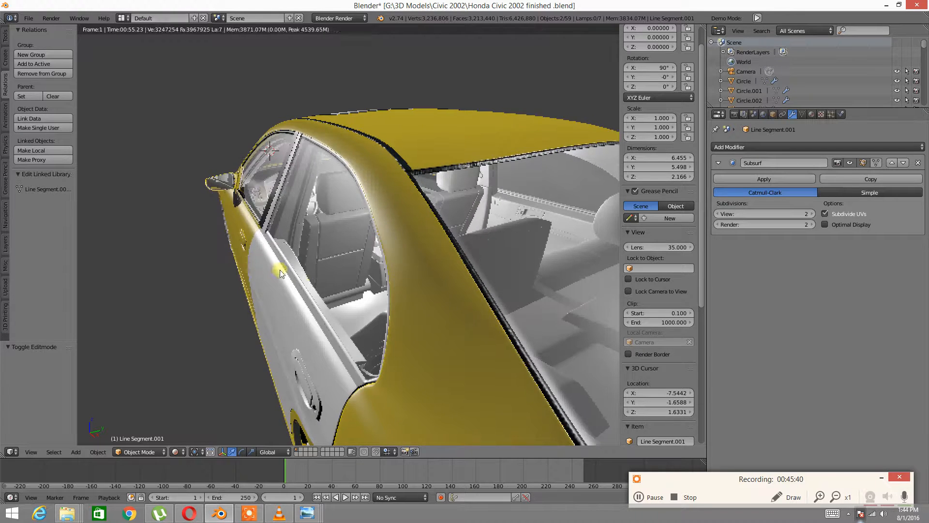
scroll(294, 270, up, 3)
scroll(295, 270, down, 3)
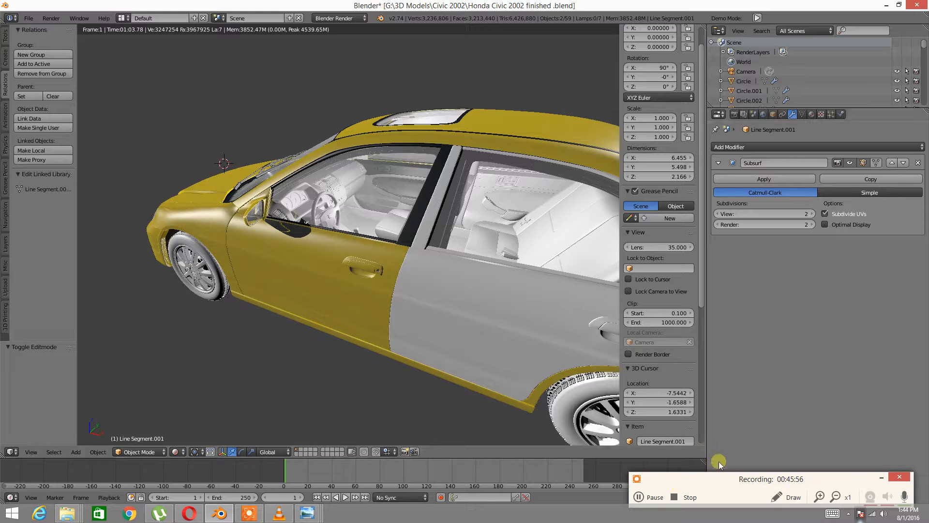
mouse_move(729, 477)
mouse_down()
mouse_move(719, 423)
mouse_move(742, 474)
mouse_up()
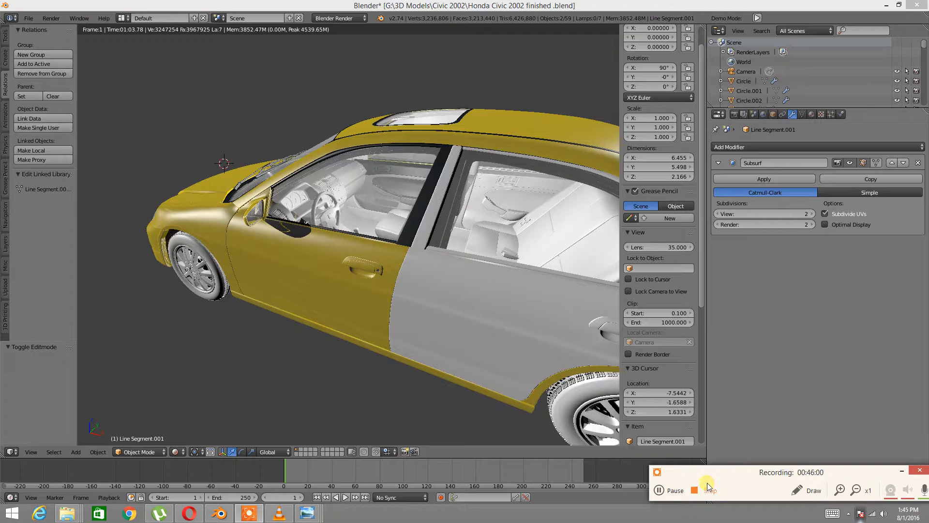